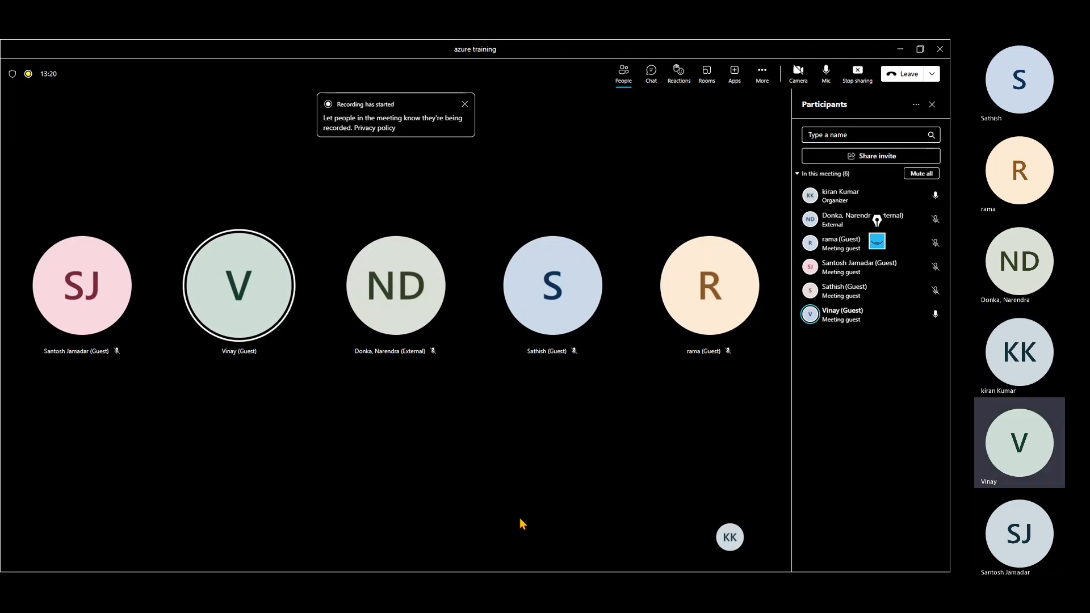
Minimize the Teams meeting to reveal the Microsoft Certification renewal email.
{"action": "left_click", "coordinate": [900, 51]}
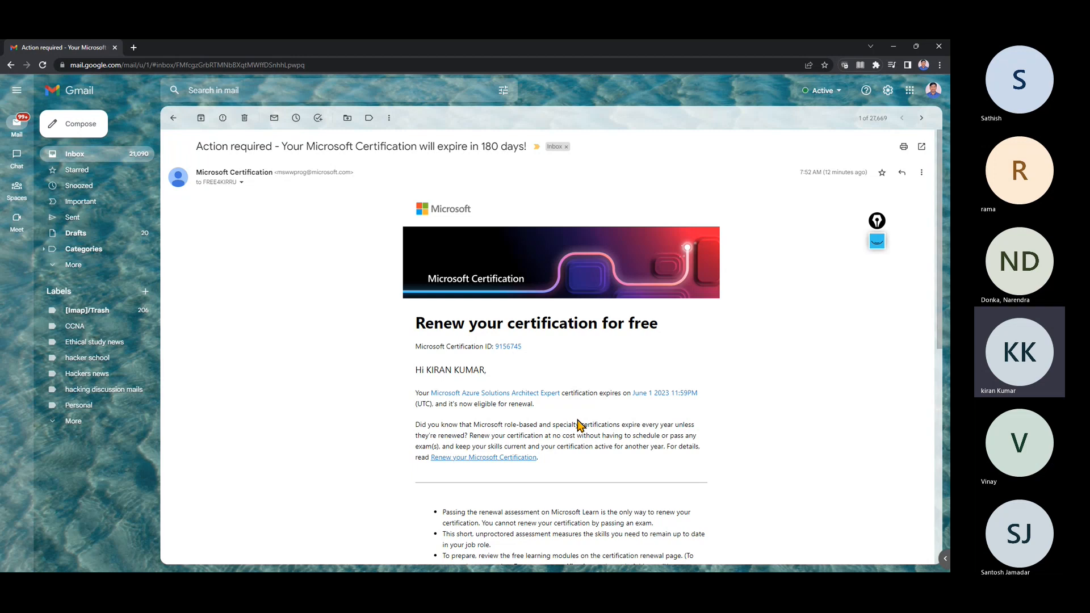
Switch to the annotation pen and handwrite '1year' beside the email header.
{"action": "left_click", "coordinate": [876, 241]}
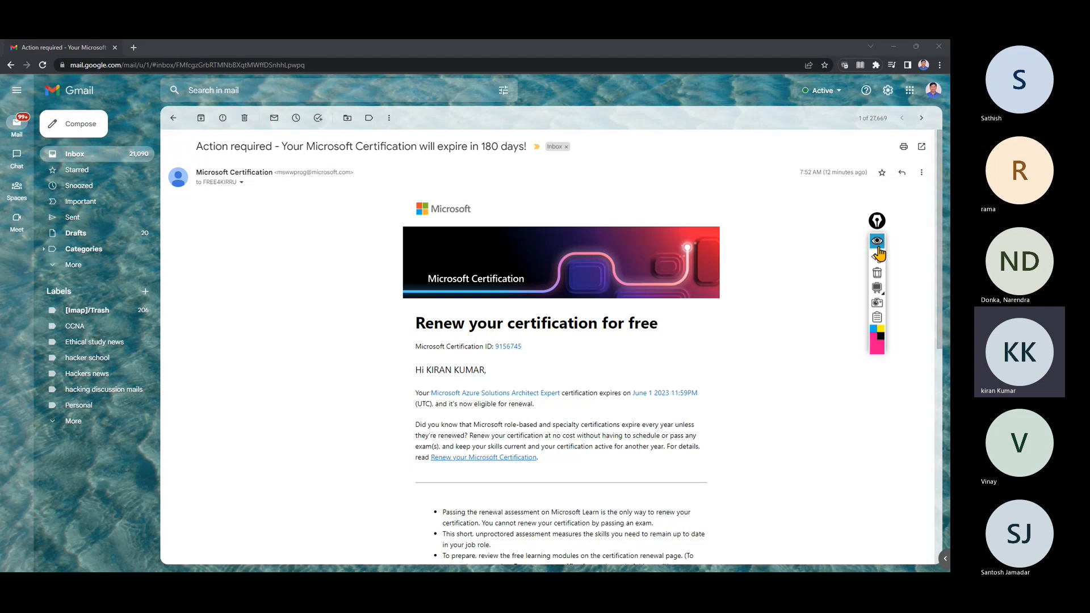
{"action": "left_click", "coordinate": [877, 271]}
{"action": "mouse_move", "coordinate": [680, 181]}
{"action": "left_mouse_down"}
{"action": "mouse_move", "coordinate": [686, 170]}
{"action": "mouse_move", "coordinate": [688, 194]}
{"action": "mouse_move", "coordinate": [704, 164]}
{"action": "mouse_move", "coordinate": [766, 165]}
{"action": "mouse_move", "coordinate": [730, 144]}
{"action": "mouse_move", "coordinate": [810, 179]}
{"action": "mouse_move", "coordinate": [747, 146]}
{"action": "left_mouse_up"}
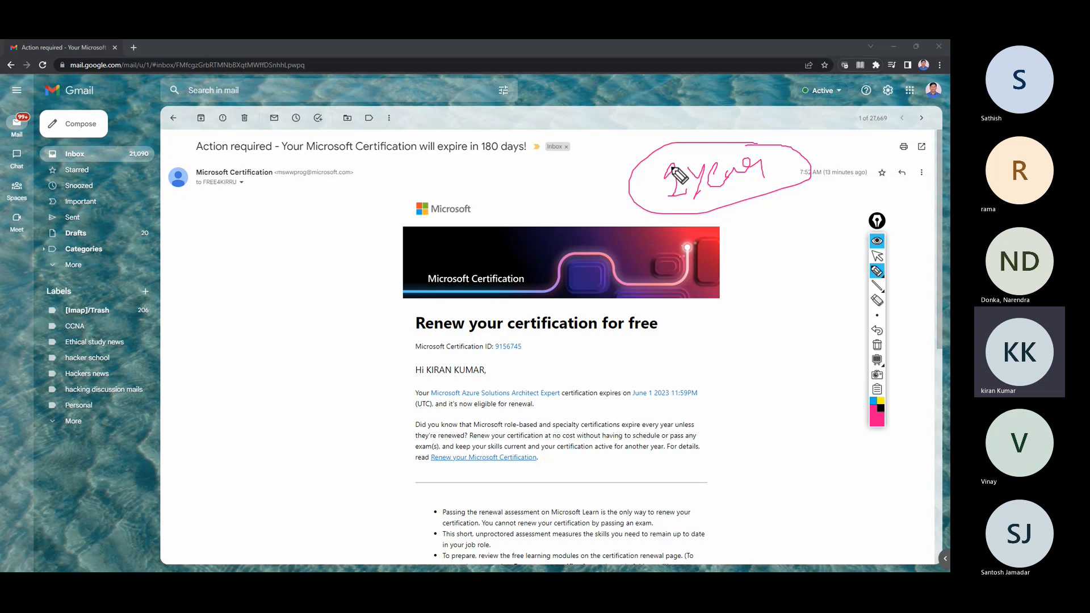
{"action": "mouse_move", "coordinate": [669, 171]}
{"action": "left_mouse_down"}
{"action": "mouse_move", "coordinate": [664, 199]}
{"action": "mouse_move", "coordinate": [685, 198]}
{"action": "left_mouse_up"}
Handwrite and circle 'AZ-104', underline the expiry warning, then return to the pointer.
{"action": "mouse_move", "coordinate": [232, 298]}
{"action": "left_mouse_down"}
{"action": "mouse_move", "coordinate": [253, 276]}
{"action": "mouse_move", "coordinate": [282, 292]}
{"action": "mouse_move", "coordinate": [299, 254]}
{"action": "mouse_move", "coordinate": [317, 269]}
{"action": "mouse_move", "coordinate": [310, 250]}
{"action": "mouse_move", "coordinate": [341, 267]}
{"action": "left_mouse_up"}
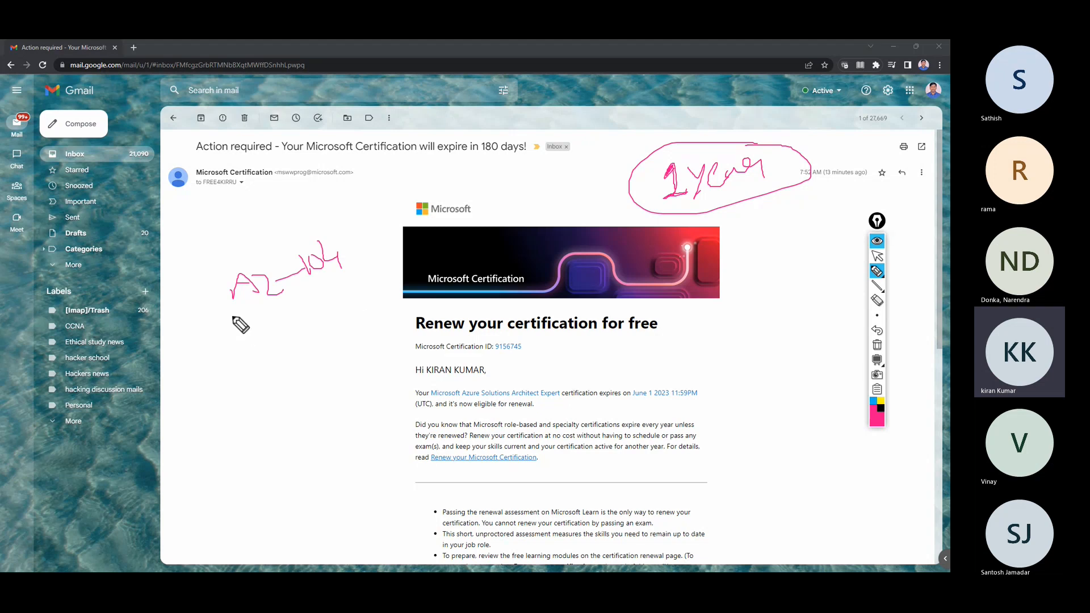
{"action": "mouse_move", "coordinate": [234, 315]}
{"action": "left_mouse_down"}
{"action": "mouse_move", "coordinate": [334, 227]}
{"action": "mouse_move", "coordinate": [224, 307]}
{"action": "mouse_move", "coordinate": [247, 314]}
{"action": "left_mouse_up"}
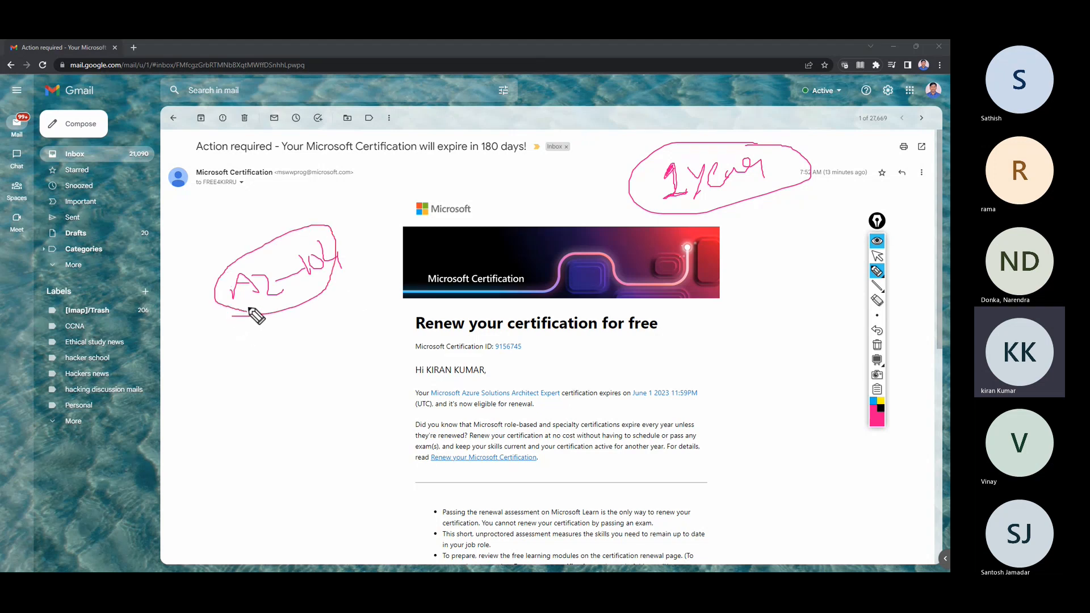
{"action": "left_click_drag", "start_coordinate": [429, 156], "coordinate": [521, 155]}
{"action": "left_click", "coordinate": [877, 257]}
{"action": "left_click_drag", "start_coordinate": [939, 235], "coordinate": [943, 379]}
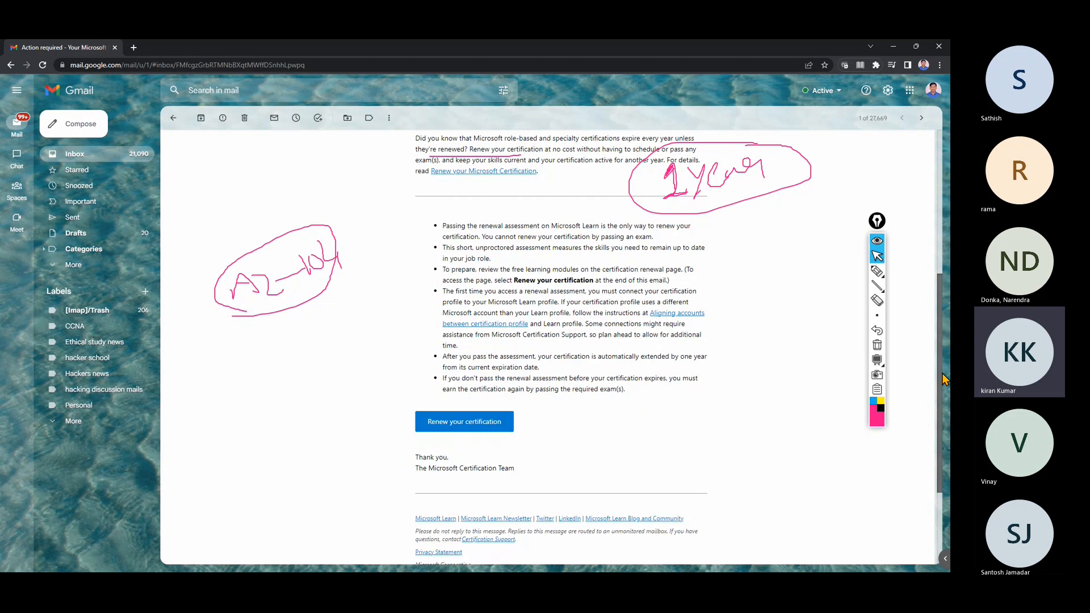
Admit the lobby guest into the Teams meeting, then minimize the meeting window.
{"action": "scroll", "coordinate": [943, 379], "scroll_direction": "up", "scroll_amount": 2}
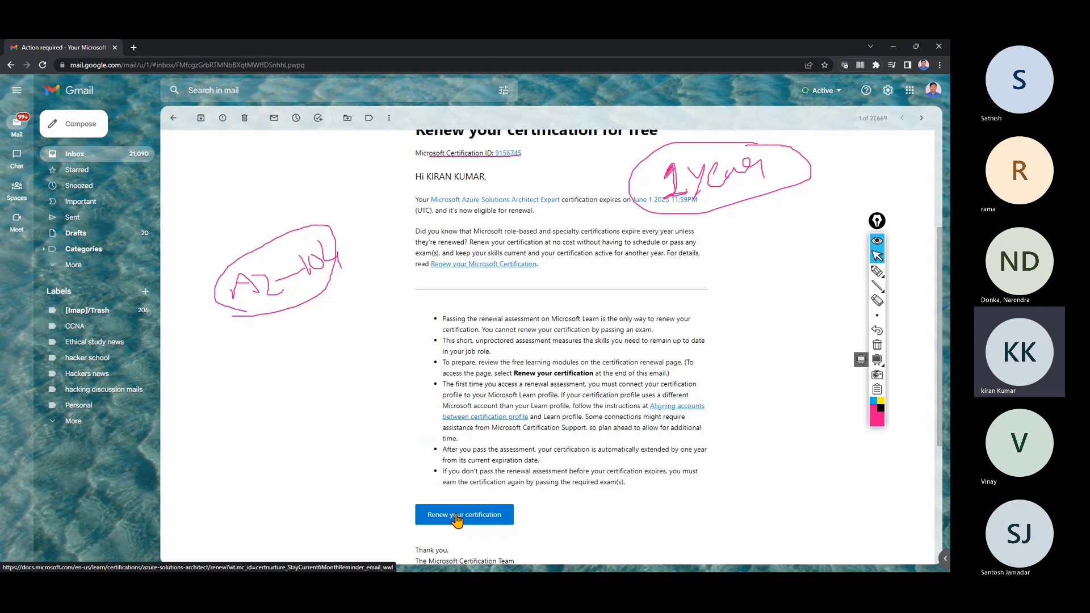
{"action": "left_click", "coordinate": [881, 516]}
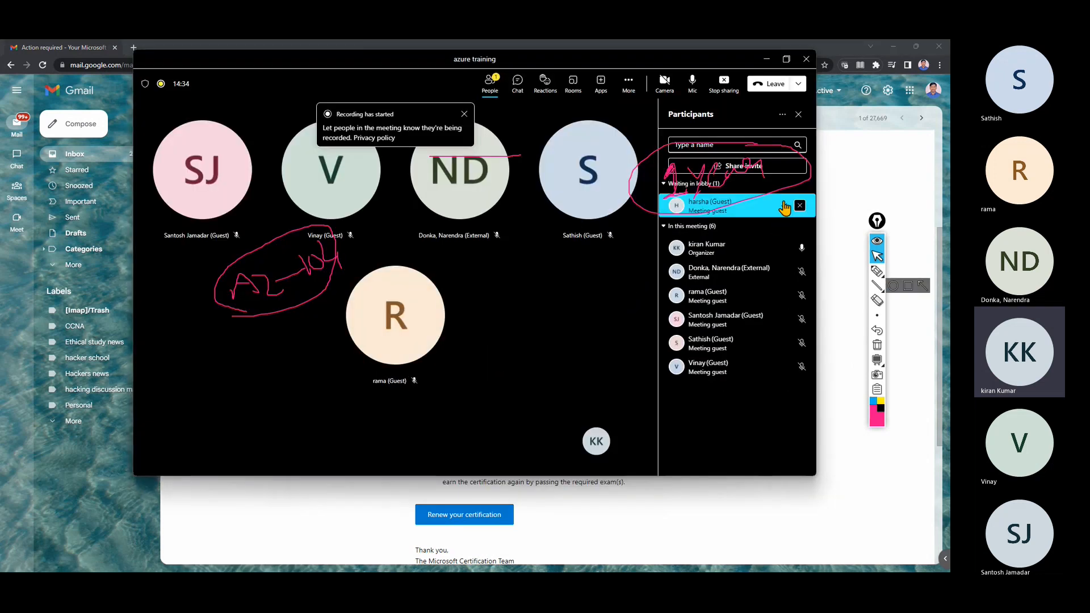
{"action": "left_click", "coordinate": [784, 207]}
{"action": "double_click", "coordinate": [766, 60]}
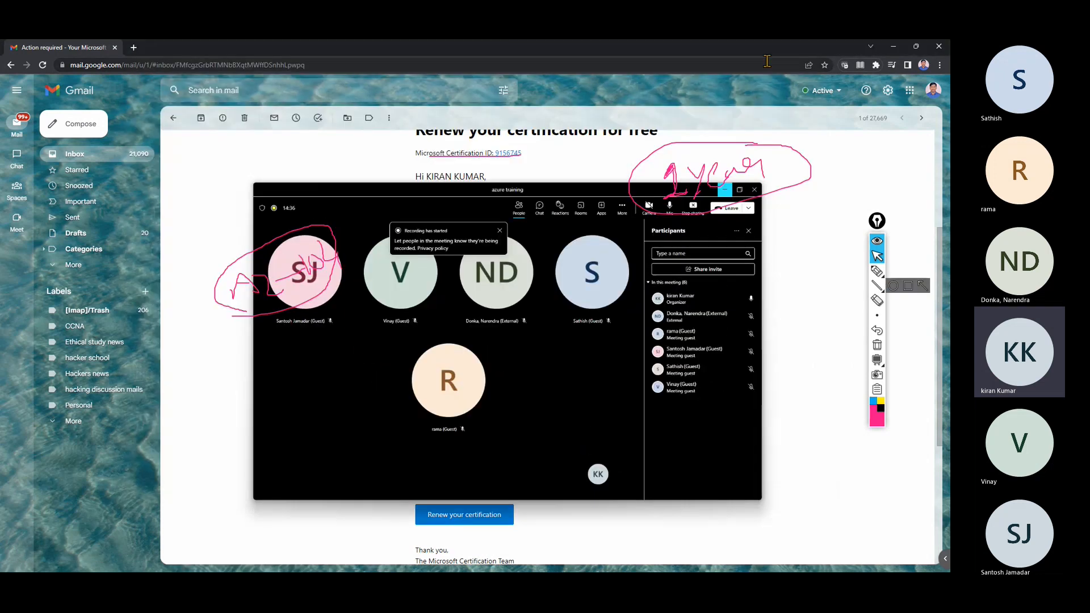
{"action": "left_click", "coordinate": [724, 189]}
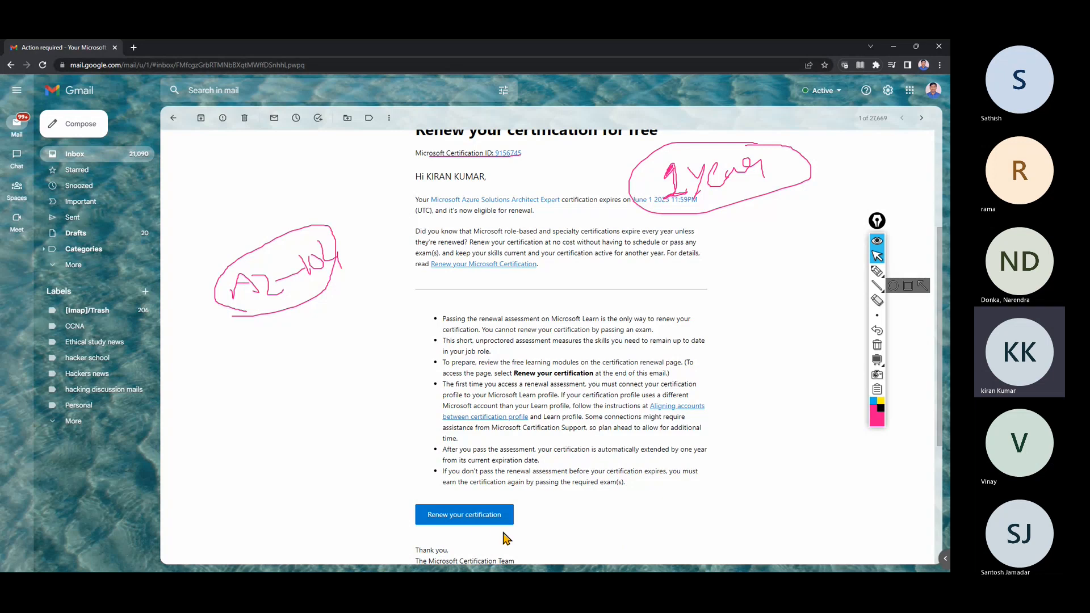
Open the Azure Solutions Architect Expert renewal page and highlight '24 hours between retakes'.
{"action": "left_click", "coordinate": [479, 515]}
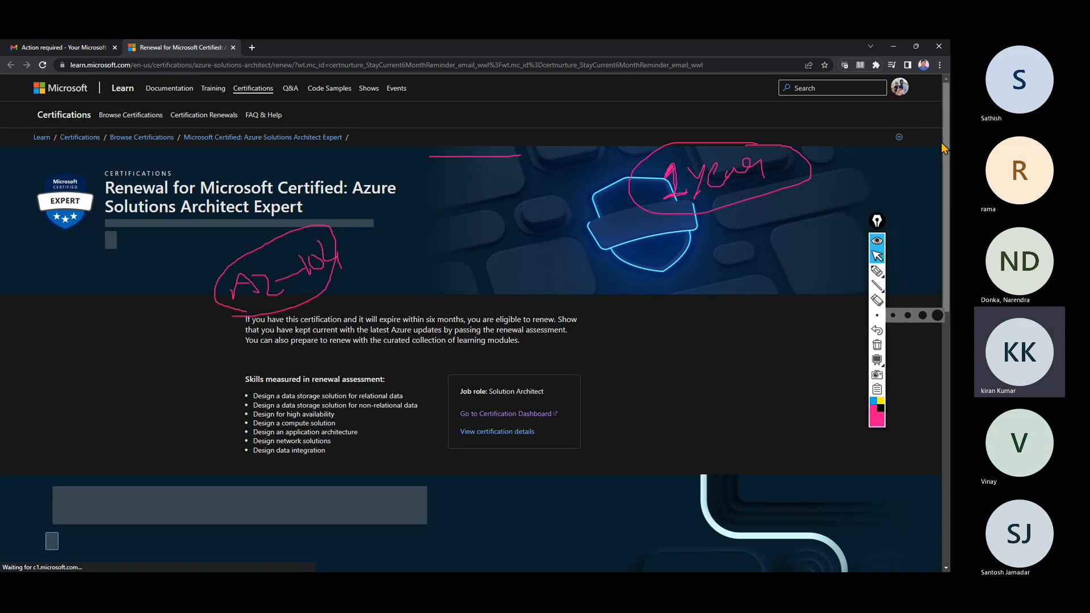
{"action": "scroll", "coordinate": [198, 350], "scroll_direction": "down", "scroll_amount": 5}
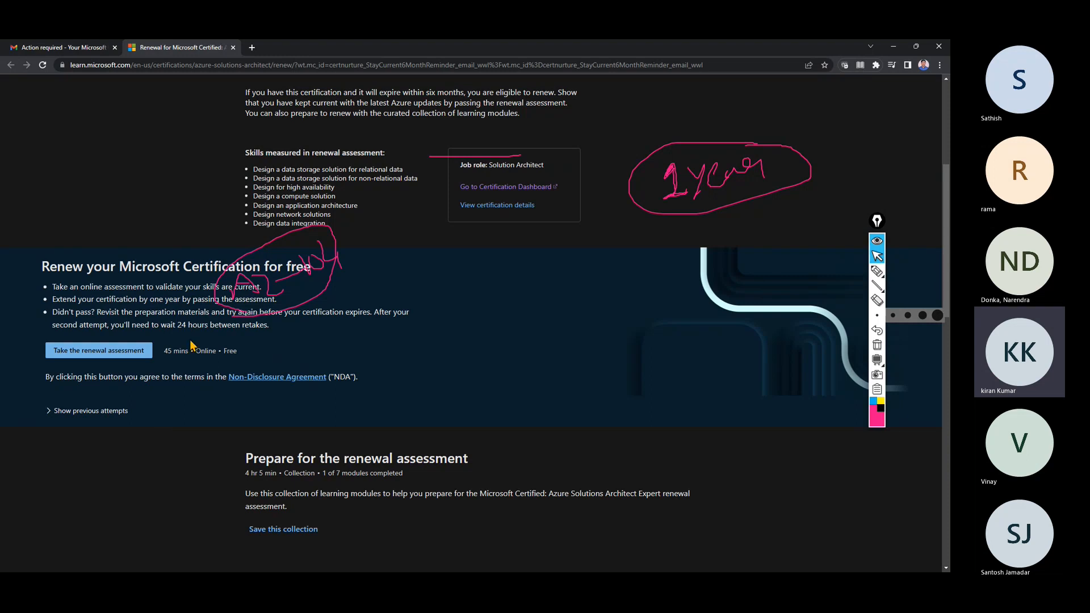
{"action": "left_click_drag", "start_coordinate": [178, 324], "coordinate": [271, 325]}
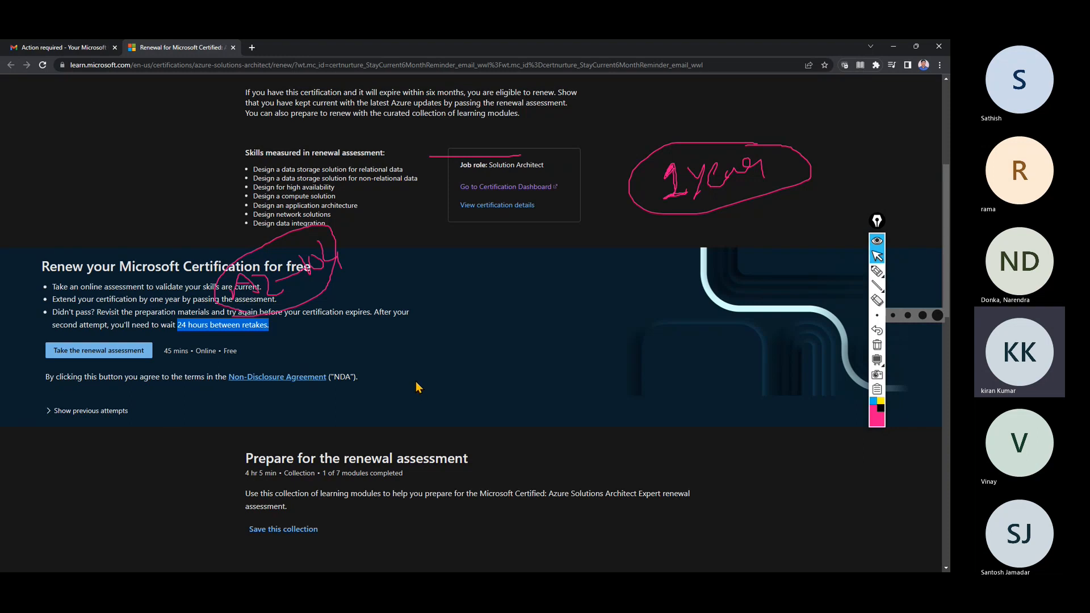
Highlight the June 2, 2023 validity date on the renewal page.
{"action": "scroll", "coordinate": [420, 382], "scroll_direction": "up", "scroll_amount": 2}
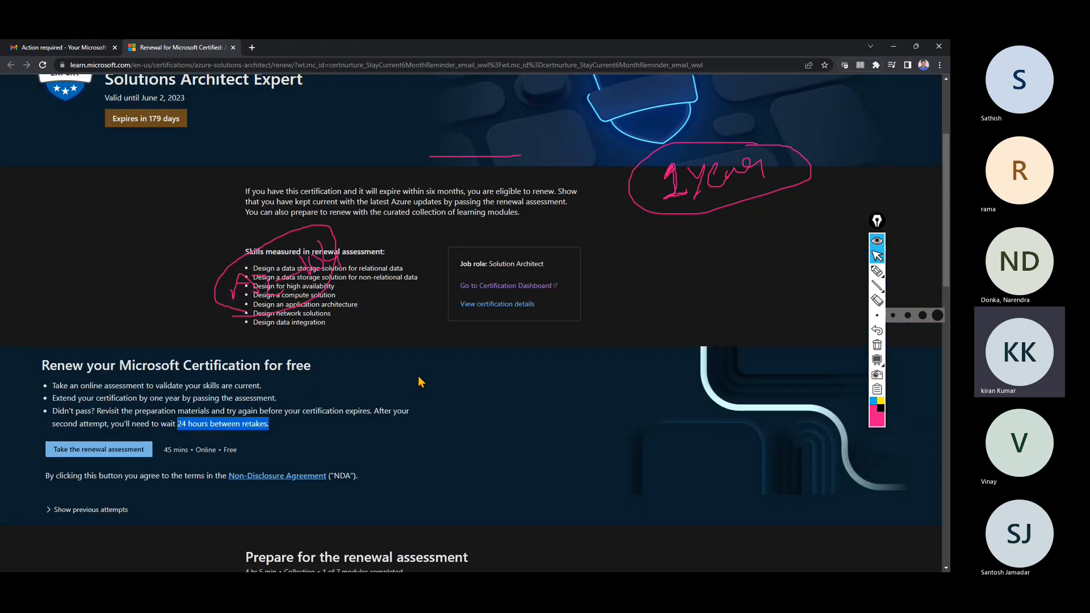
{"action": "scroll", "coordinate": [418, 379], "scroll_direction": "up", "scroll_amount": 3}
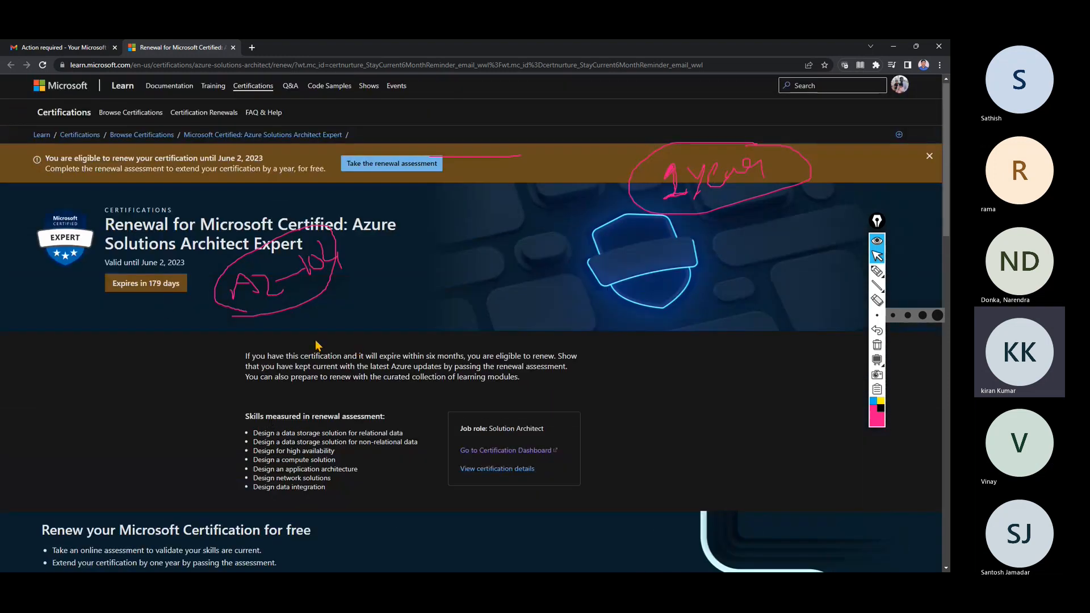
{"action": "scroll", "coordinate": [317, 345], "scroll_direction": "down", "scroll_amount": 1}
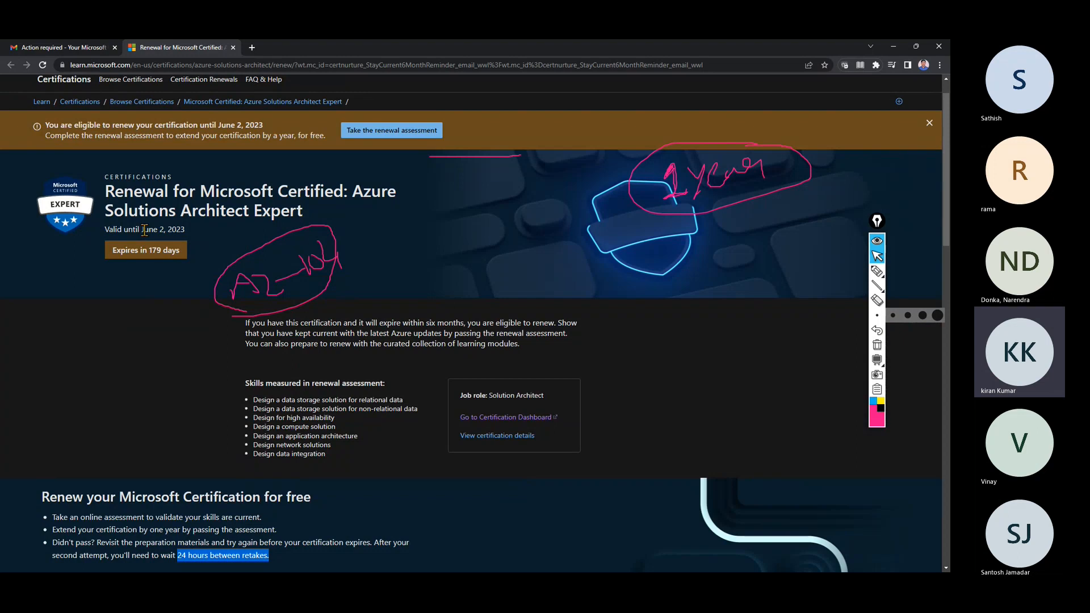
{"action": "left_click_drag", "start_coordinate": [143, 230], "coordinate": [185, 231]}
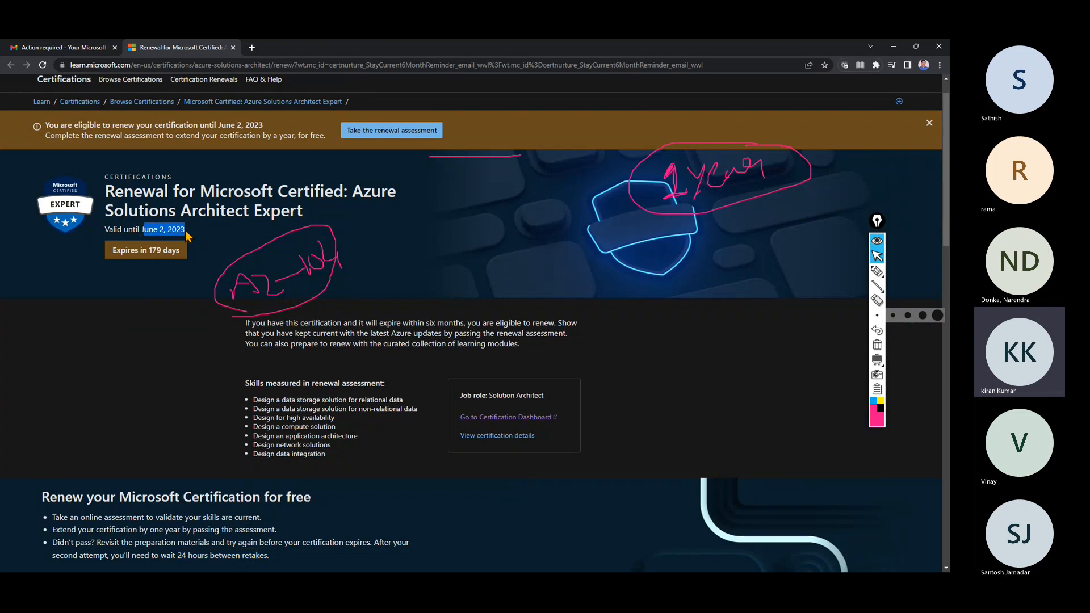
Admit the waiting guest into the Teams meeting and minimize it again.
{"action": "left_click", "coordinate": [851, 522]}
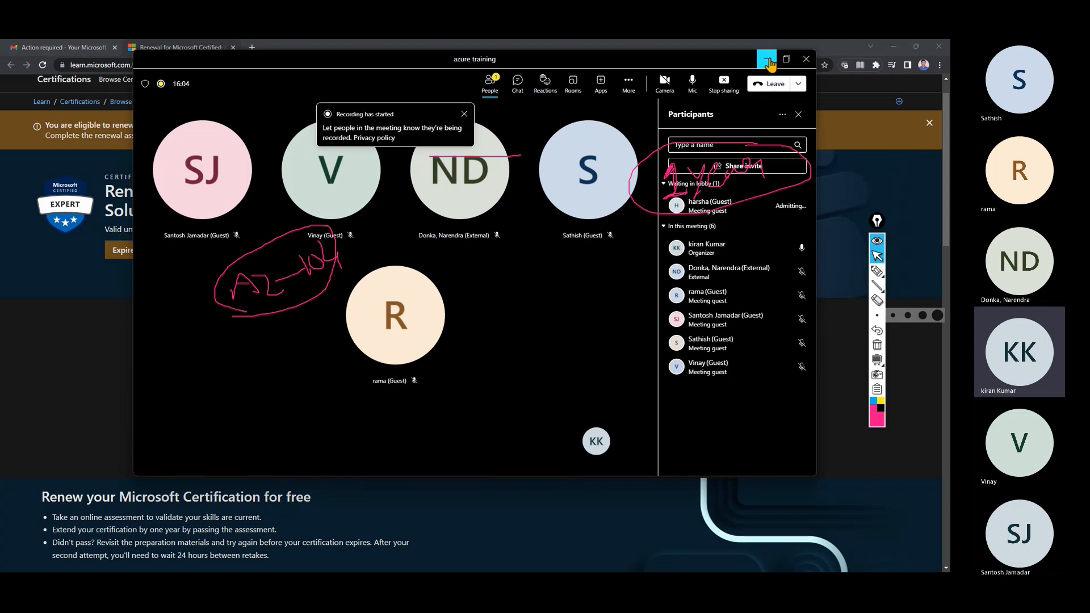
{"action": "left_click", "coordinate": [766, 59]}
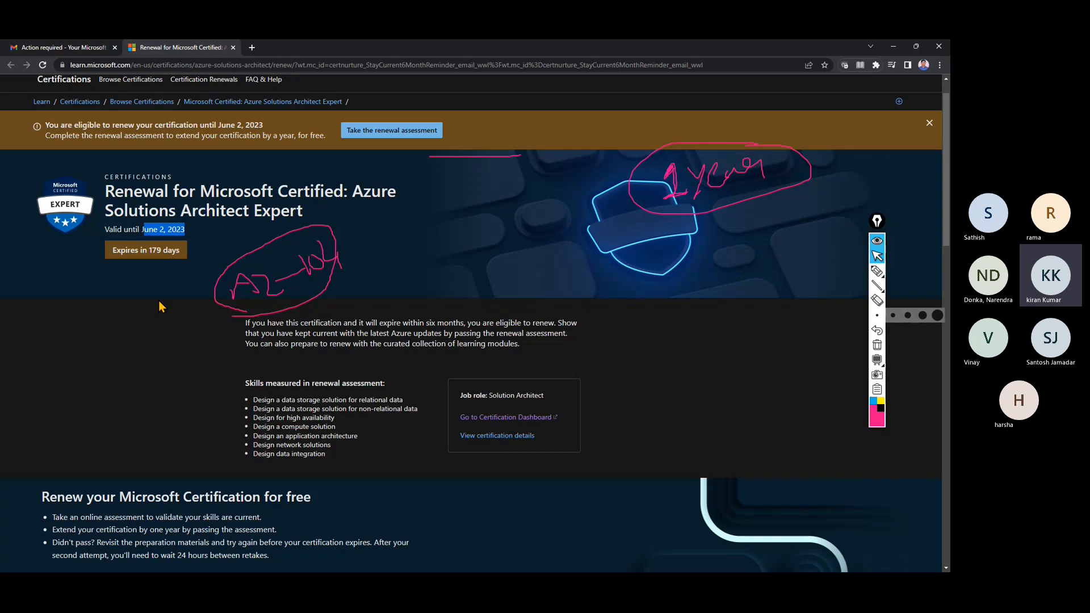
{"action": "scroll", "coordinate": [184, 357], "scroll_direction": "down", "scroll_amount": 2}
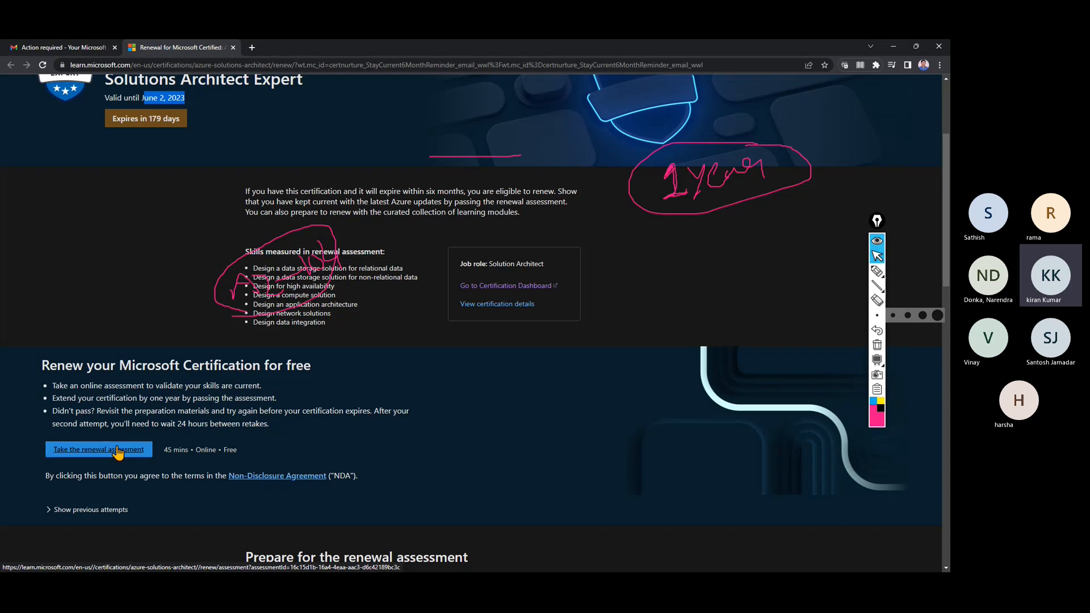
{"action": "left_click", "coordinate": [85, 47]}
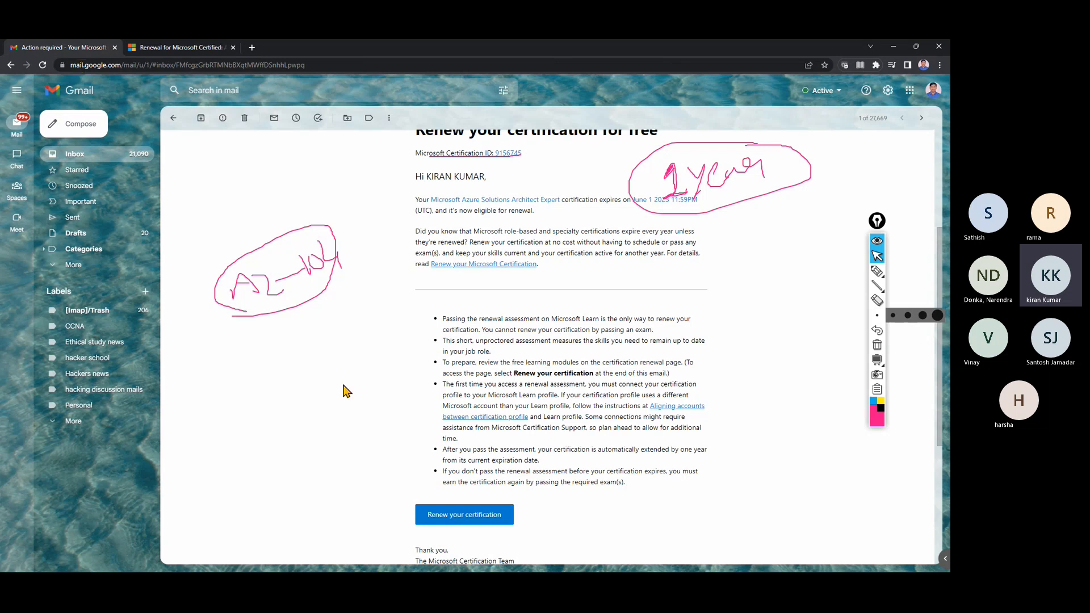
{"action": "left_click", "coordinate": [181, 47]}
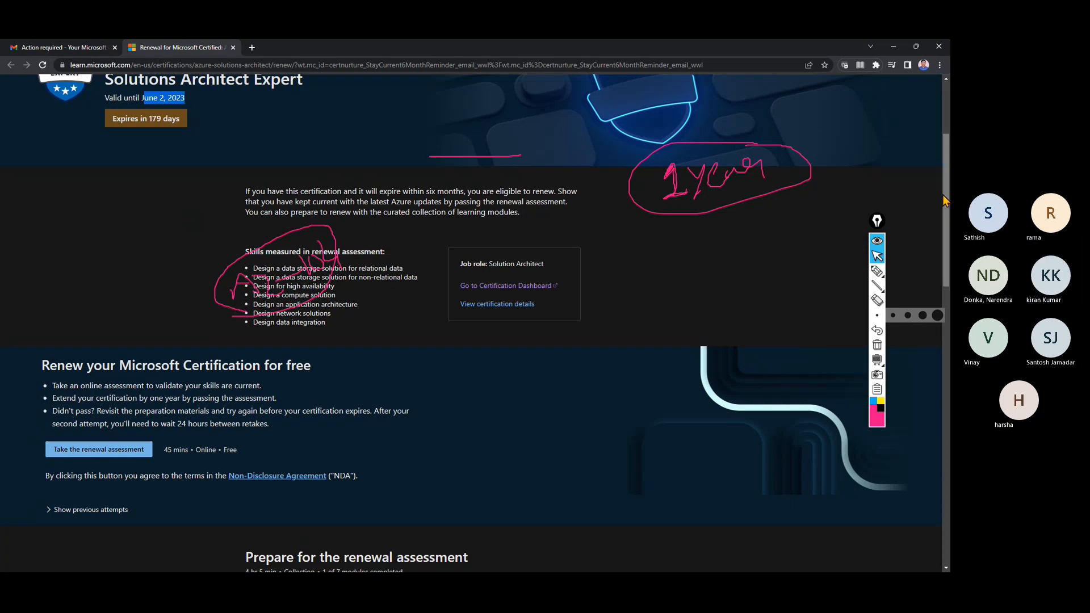
Erase all the pen annotations from the renewal page.
{"action": "mouse_move", "coordinate": [945, 198]}
{"action": "left_mouse_down"}
{"action": "mouse_move", "coordinate": [945, 271]}
{"action": "mouse_move", "coordinate": [944, 149]}
{"action": "mouse_move", "coordinate": [944, 202]}
{"action": "left_mouse_up"}
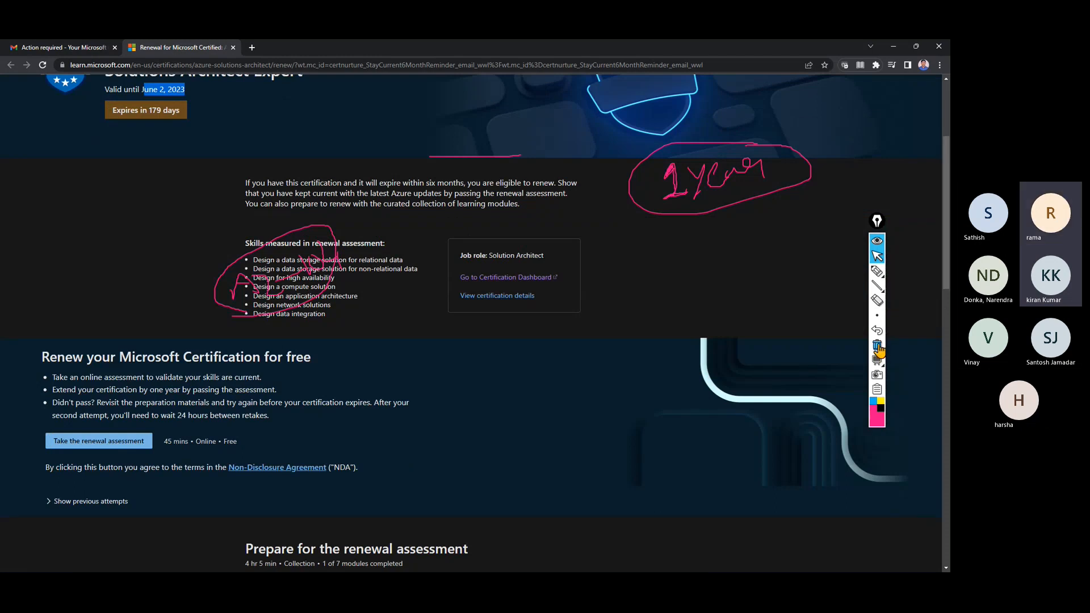
{"action": "left_click", "coordinate": [876, 345]}
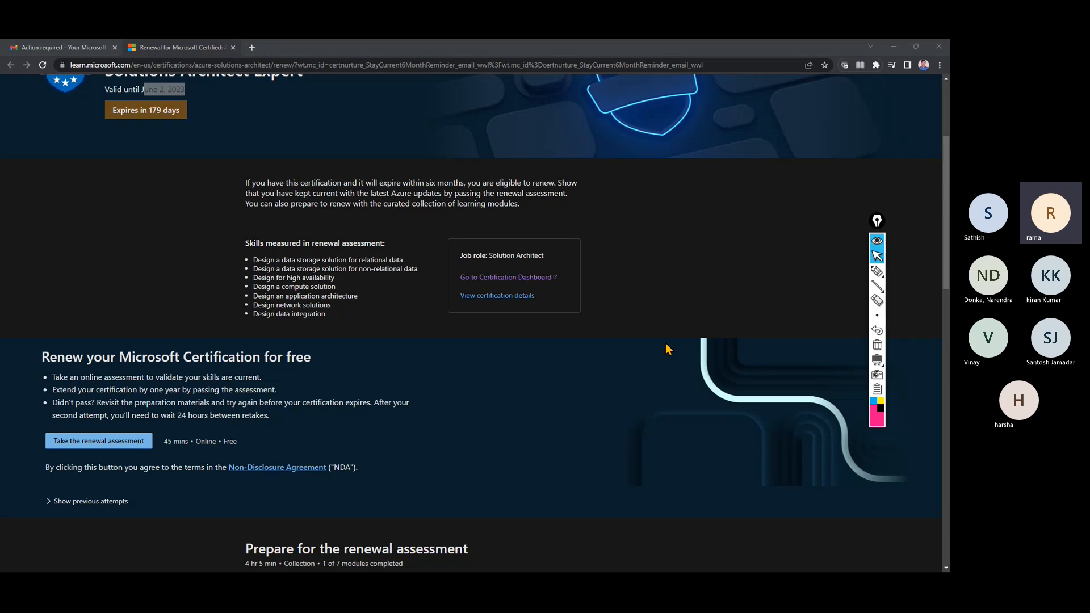
{"action": "scroll", "coordinate": [668, 349], "scroll_direction": "up", "scroll_amount": 3}
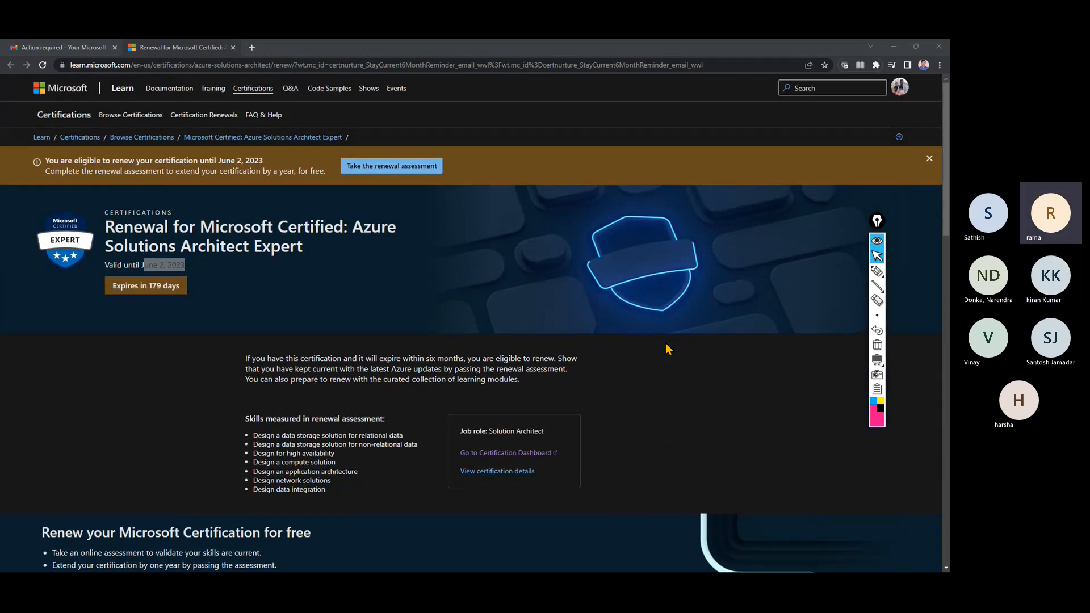
{"action": "scroll", "coordinate": [667, 349], "scroll_direction": "down", "scroll_amount": 3}
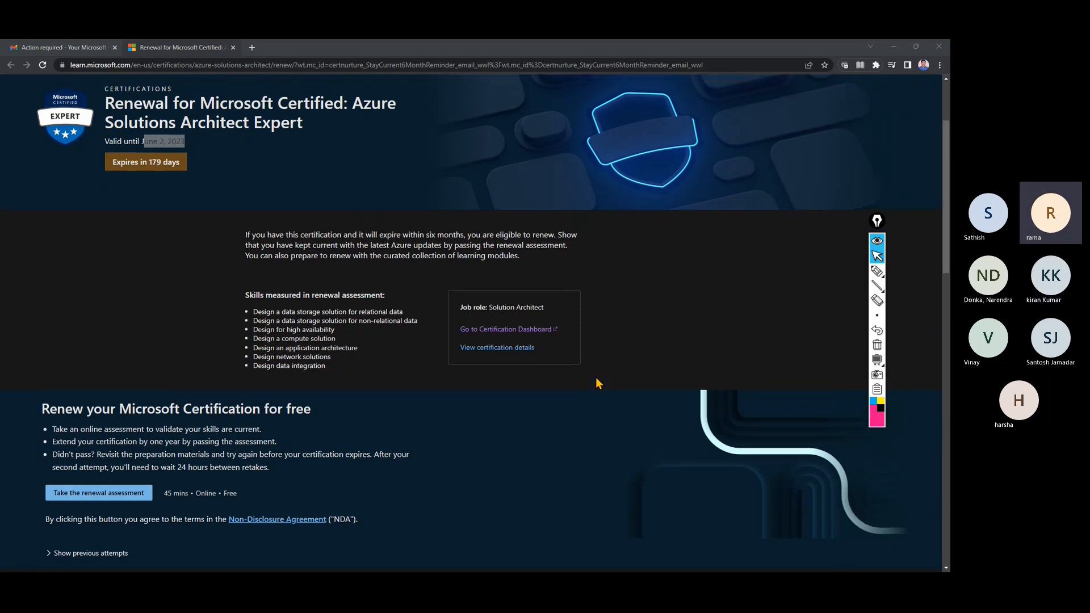
Review the renewal page and open a new blank browser tab.
{"action": "scroll", "coordinate": [596, 379], "scroll_direction": "up", "scroll_amount": 2}
{"action": "scroll", "coordinate": [596, 379], "scroll_direction": "down", "scroll_amount": 2}
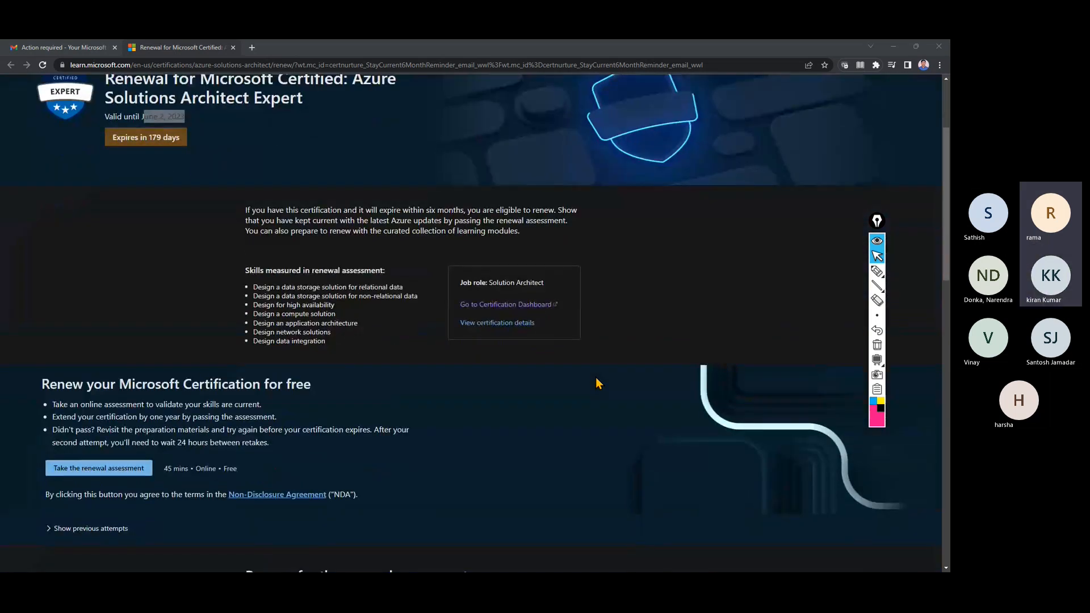
{"action": "scroll", "coordinate": [594, 377], "scroll_direction": "down", "scroll_amount": 3}
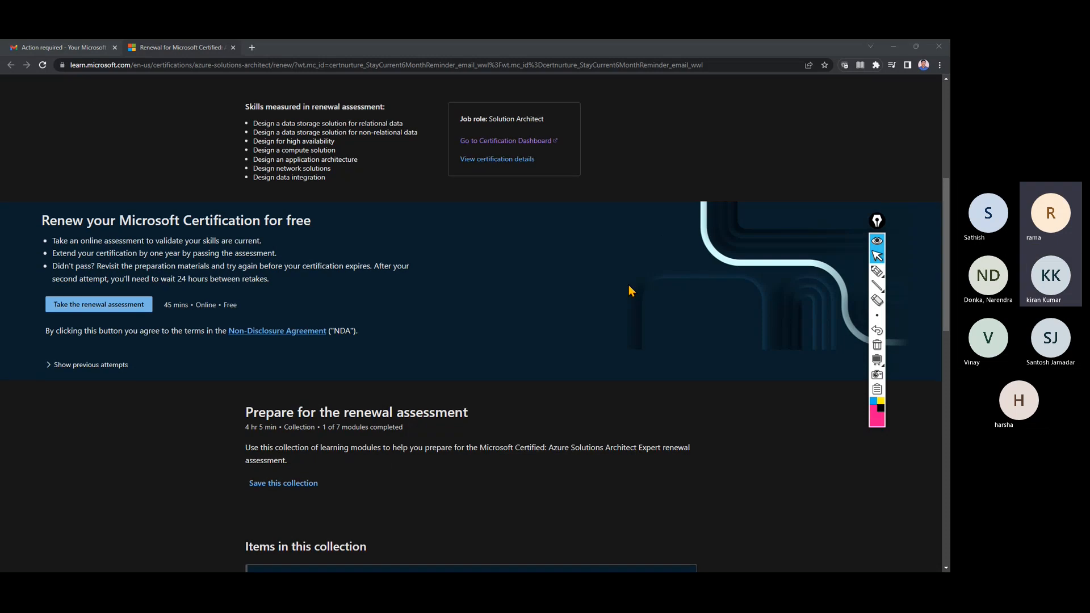
{"action": "scroll", "coordinate": [628, 285], "scroll_direction": "up", "scroll_amount": 5}
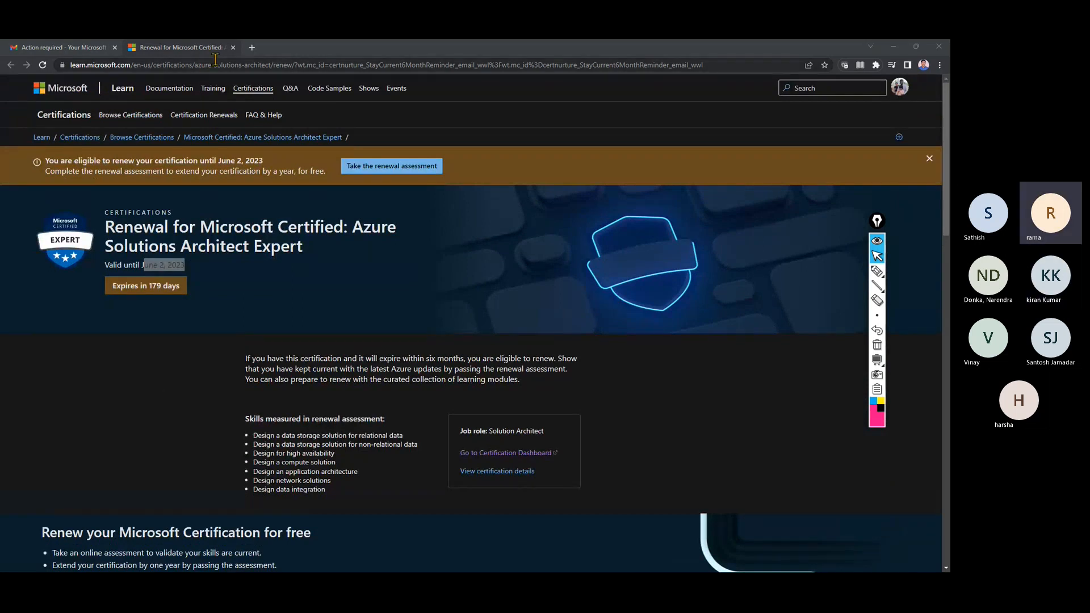
{"action": "left_click", "coordinate": [251, 47]}
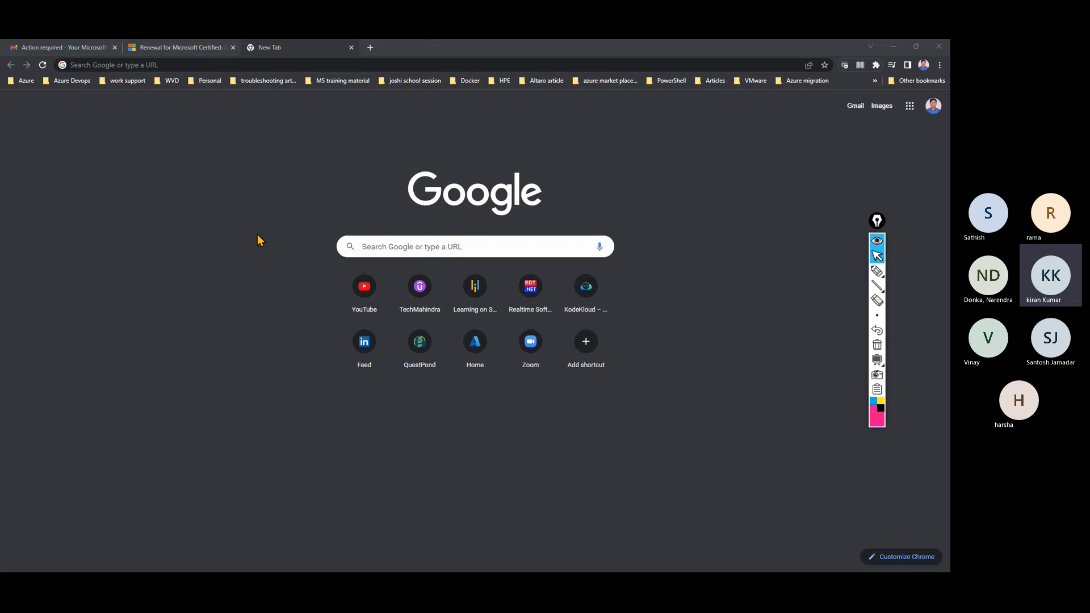
Go to esi.microsoft.com and start signing in to Enterprise Skills Initiative.
{"action": "left_click", "coordinate": [256, 66]}
{"action": "type", "text": "e"}
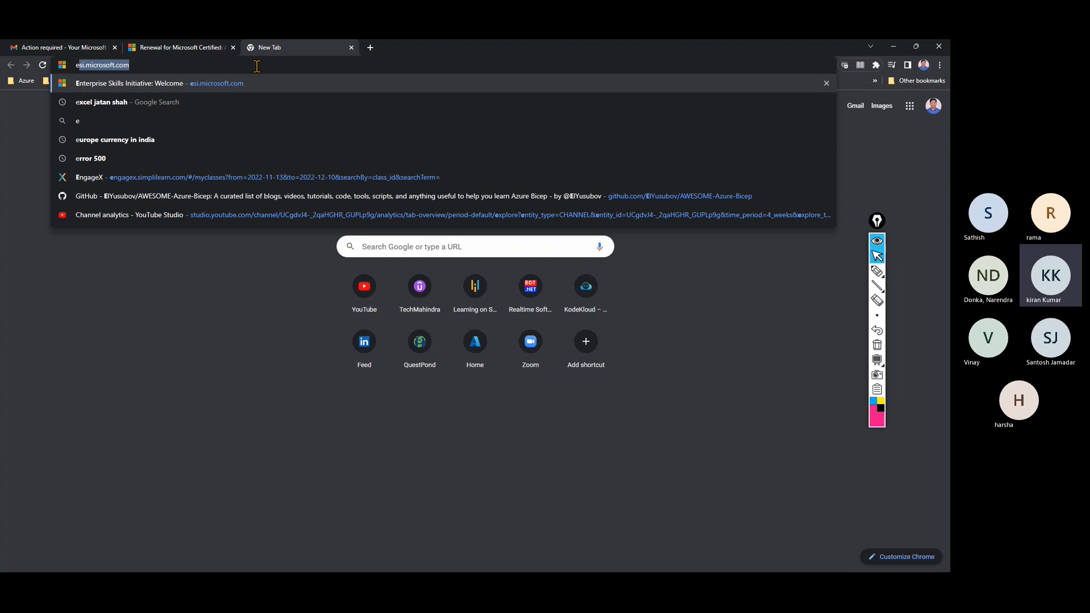
{"action": "key", "text": "Right"}
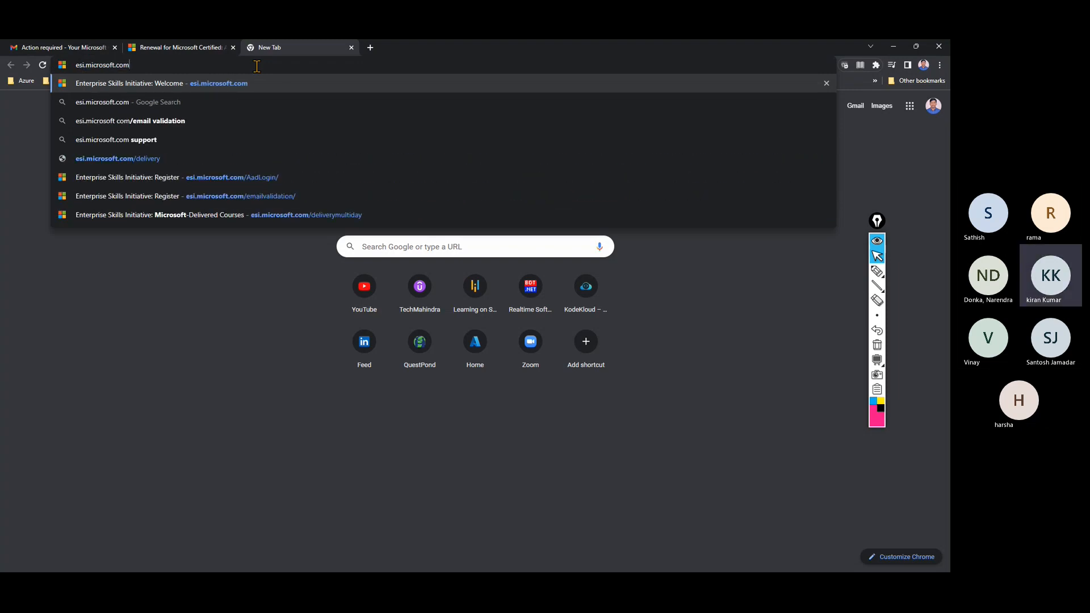
{"action": "key", "text": "Return"}
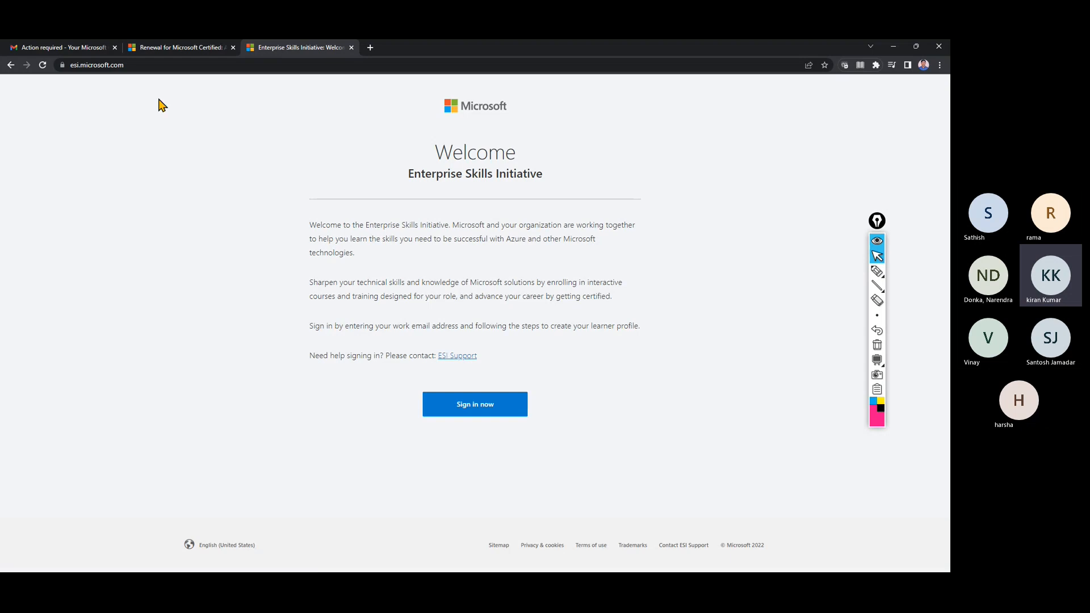
{"action": "left_click", "coordinate": [480, 412]}
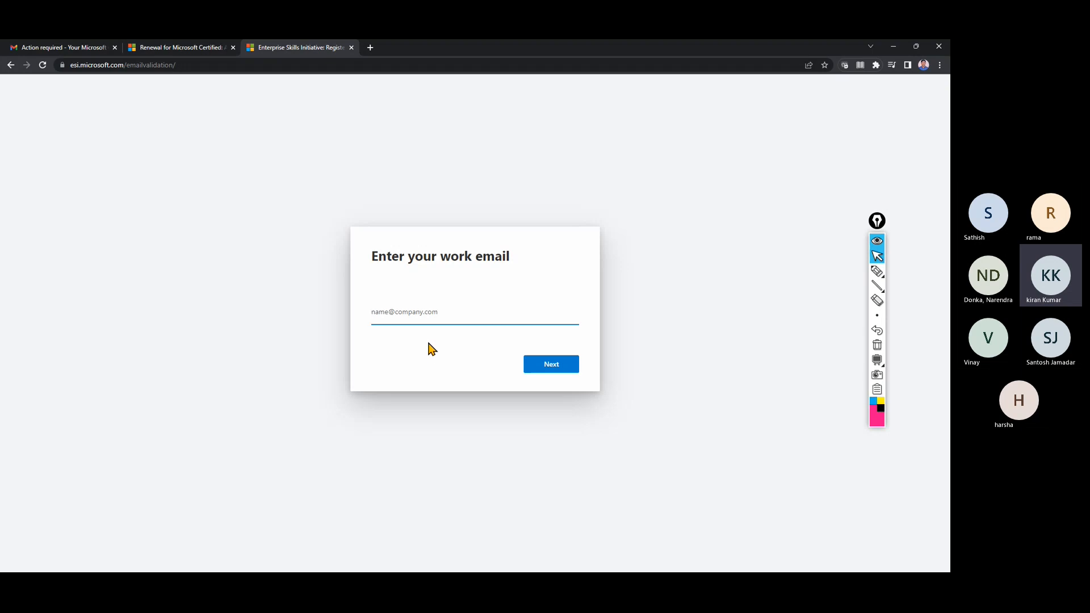
Search Google for 'az-104 github' and open the AZ-104-MicrosoftAzureAdministrator repository.
{"action": "left_click", "coordinate": [370, 48]}
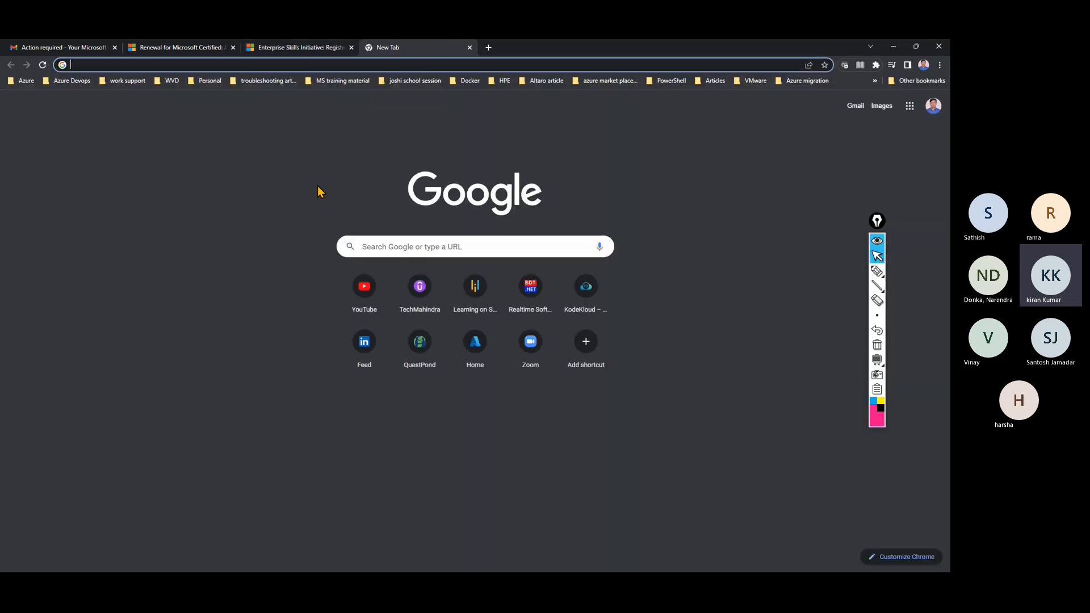
{"action": "type", "text": "az-10"}
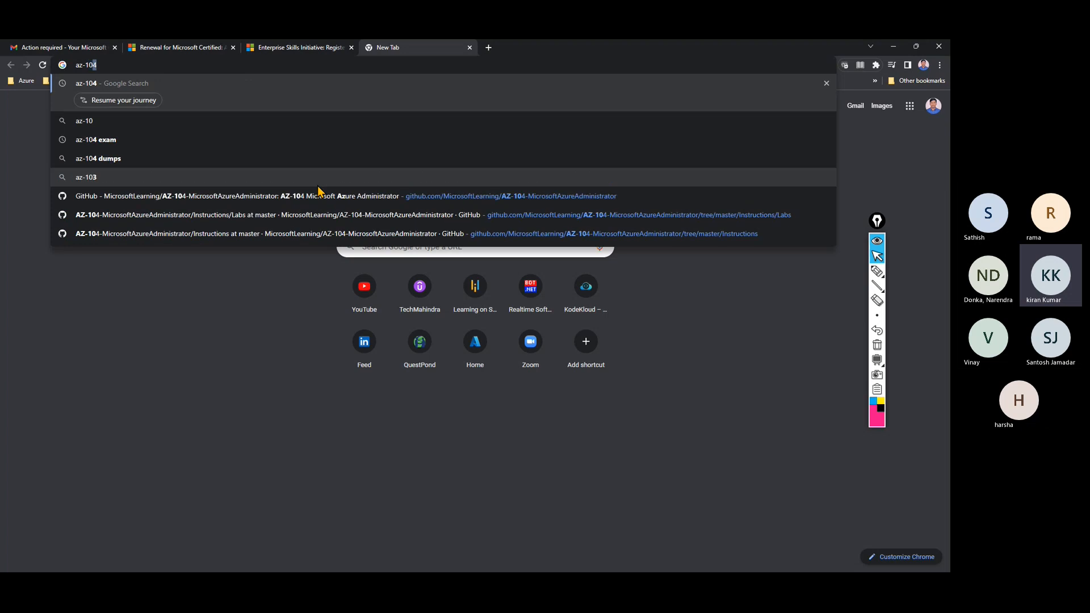
{"action": "type", "text": "4 gi"}
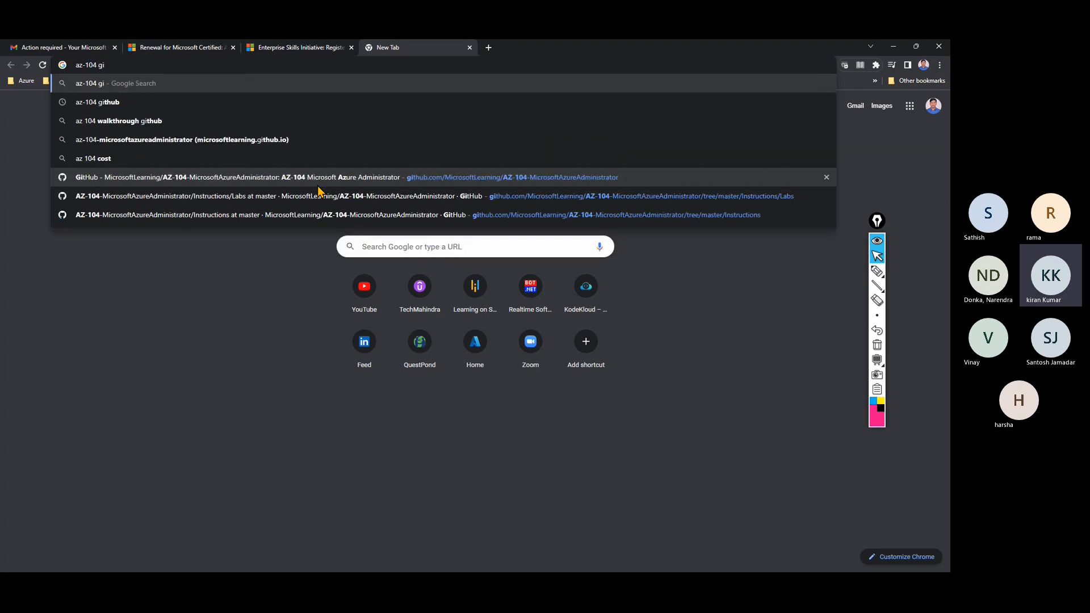
{"action": "type", "text": "hub"}
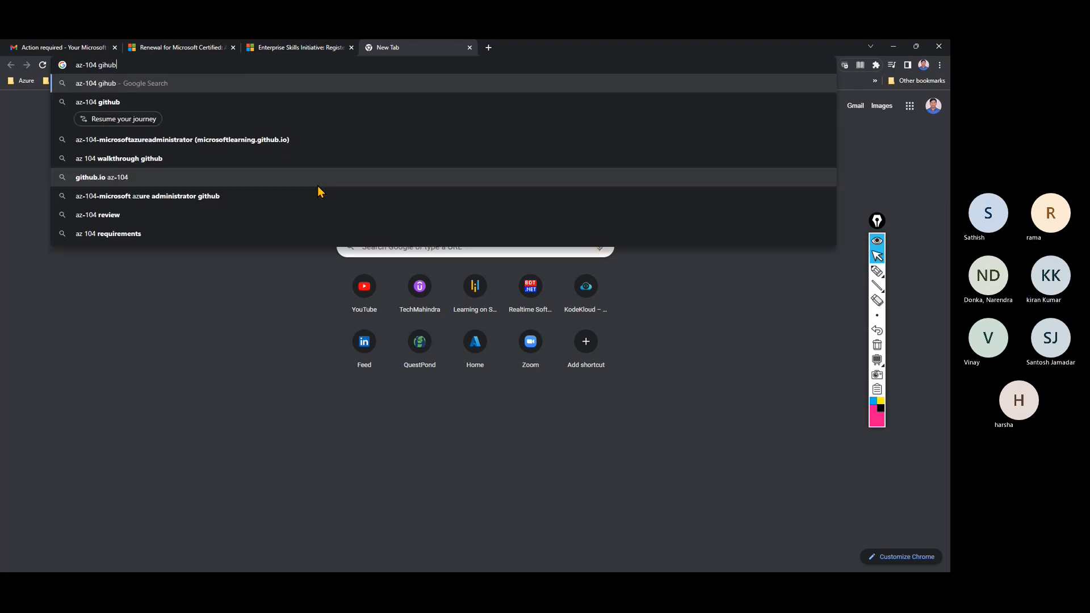
{"action": "key", "text": "Return"}
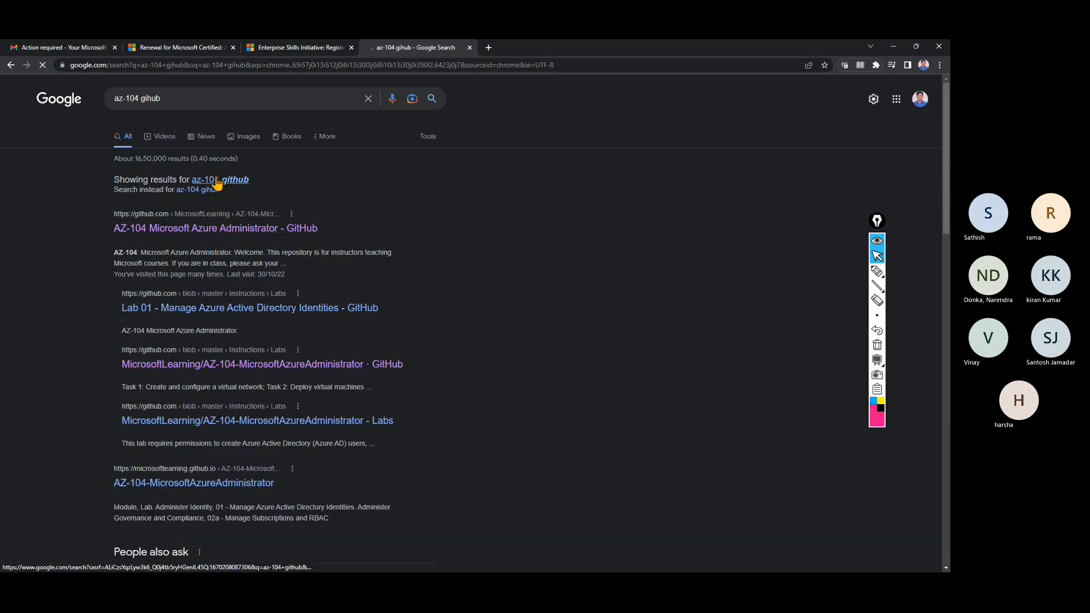
{"action": "left_click", "coordinate": [216, 181]}
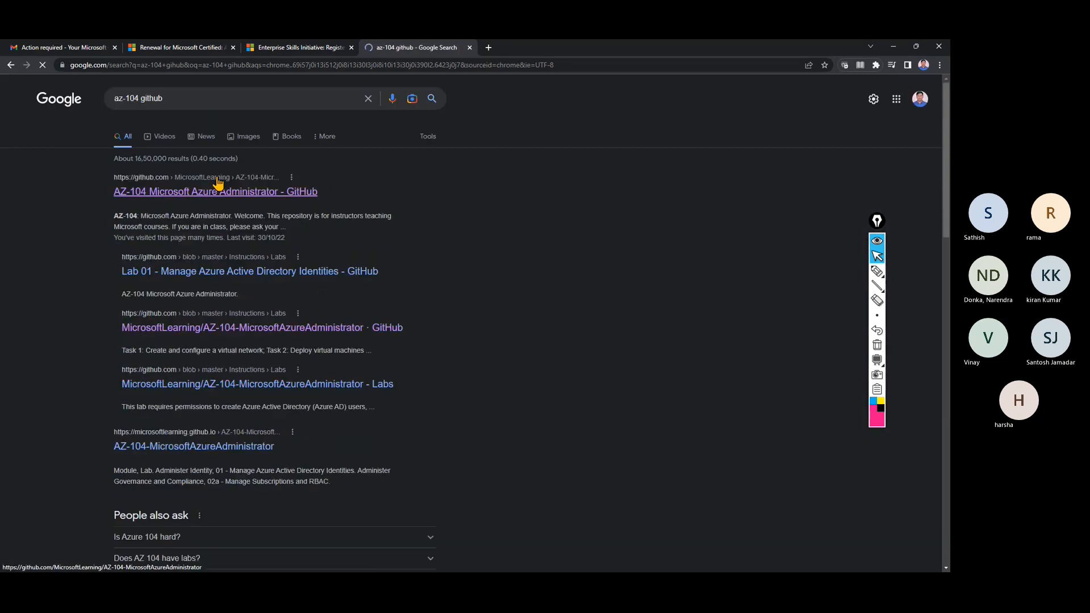
{"action": "left_click", "coordinate": [193, 193]}
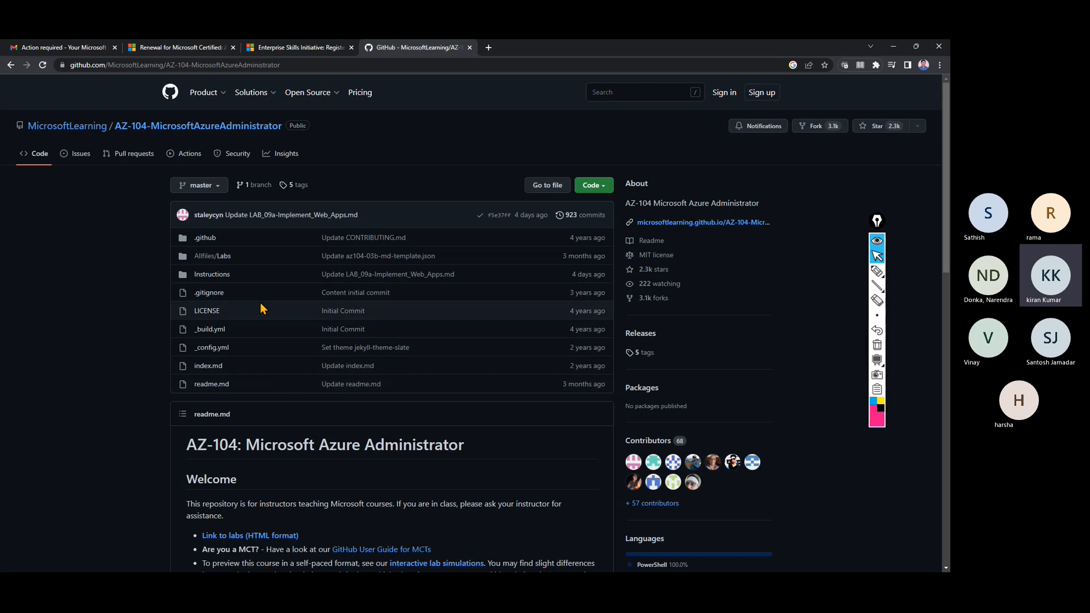
Browse lab folders 02 and 03 under Allfiles/Labs, then return to the repository main page.
{"action": "left_click", "coordinate": [227, 257]}
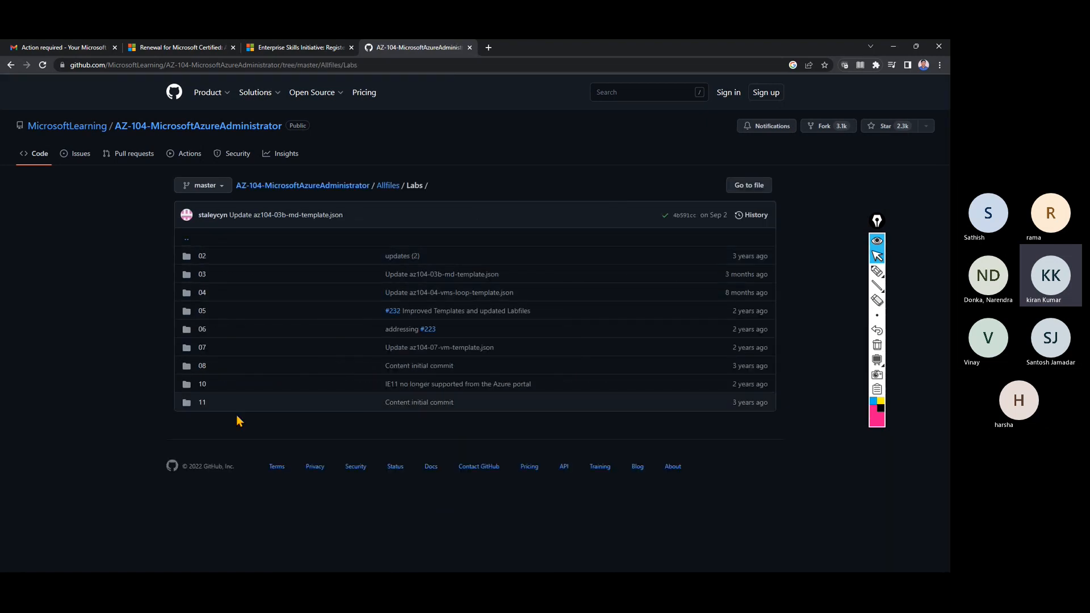
{"action": "left_click", "coordinate": [203, 258]}
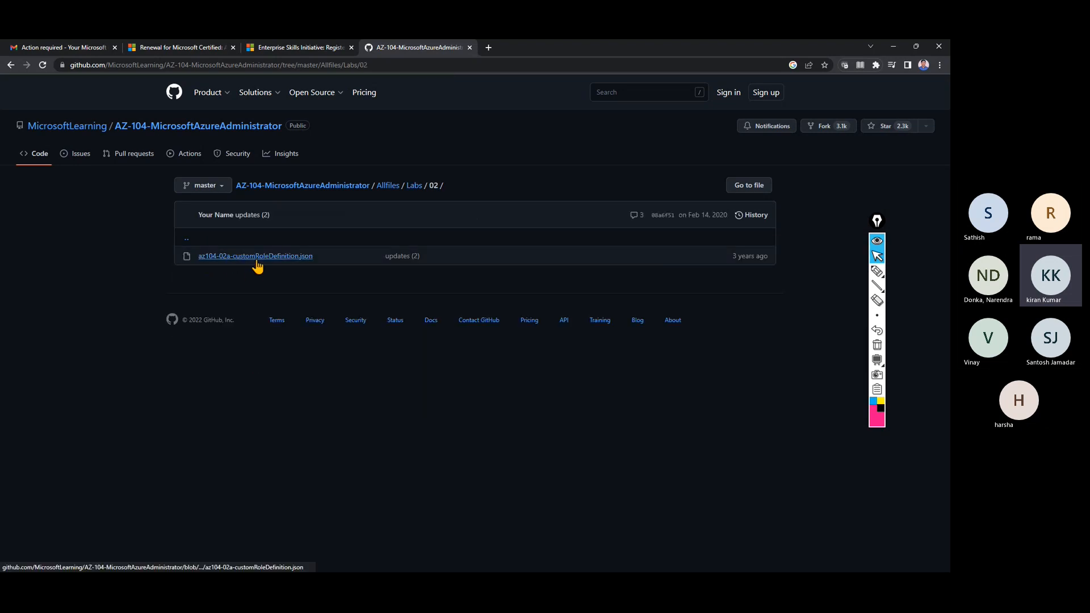
{"action": "left_click", "coordinate": [11, 65]}
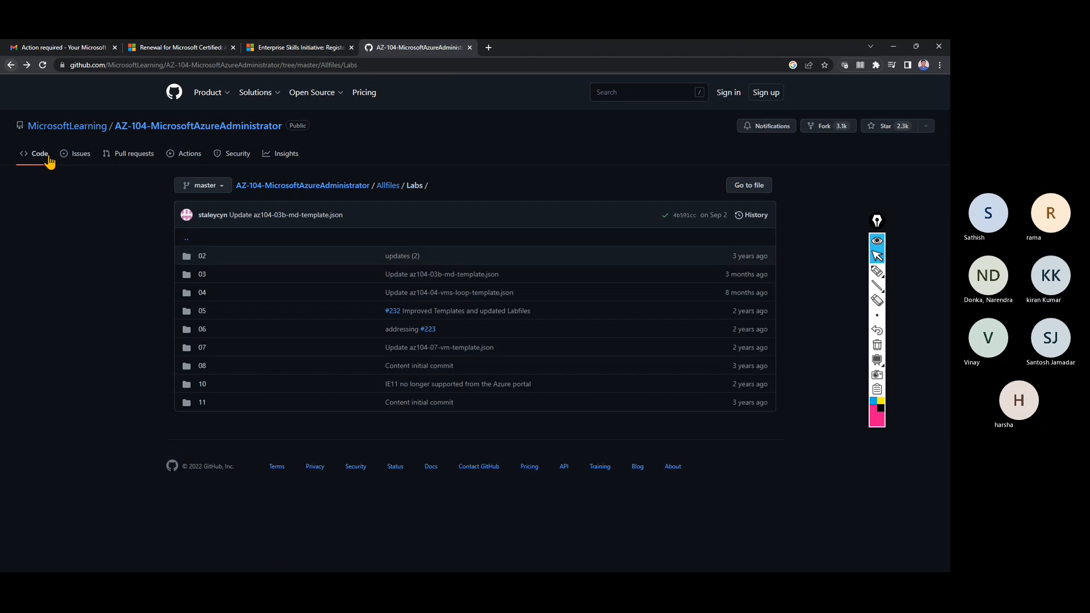
{"action": "left_click", "coordinate": [203, 275]}
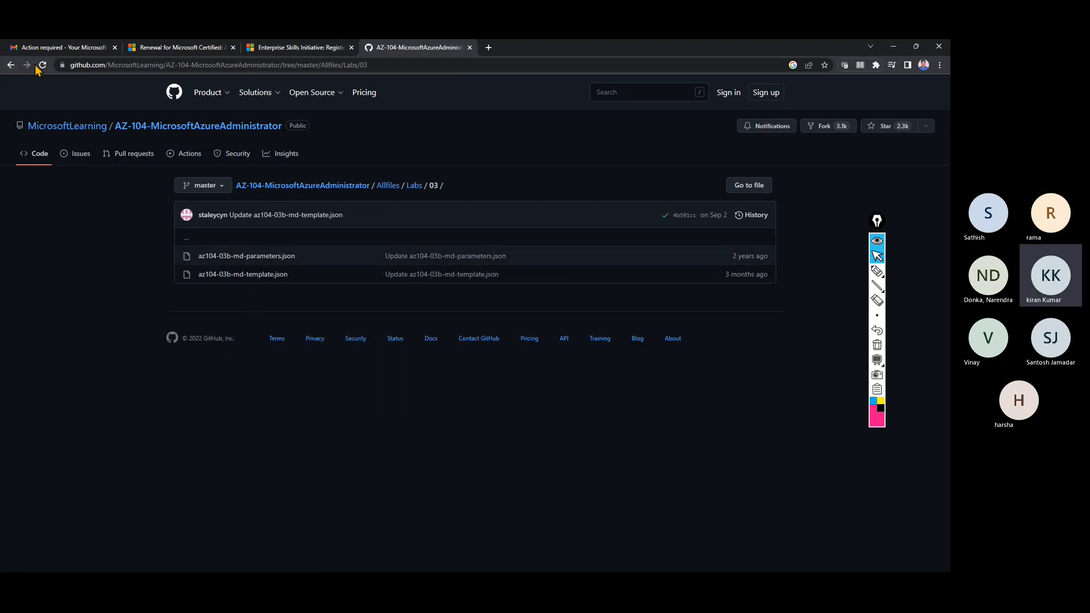
{"action": "left_click", "coordinate": [10, 65]}
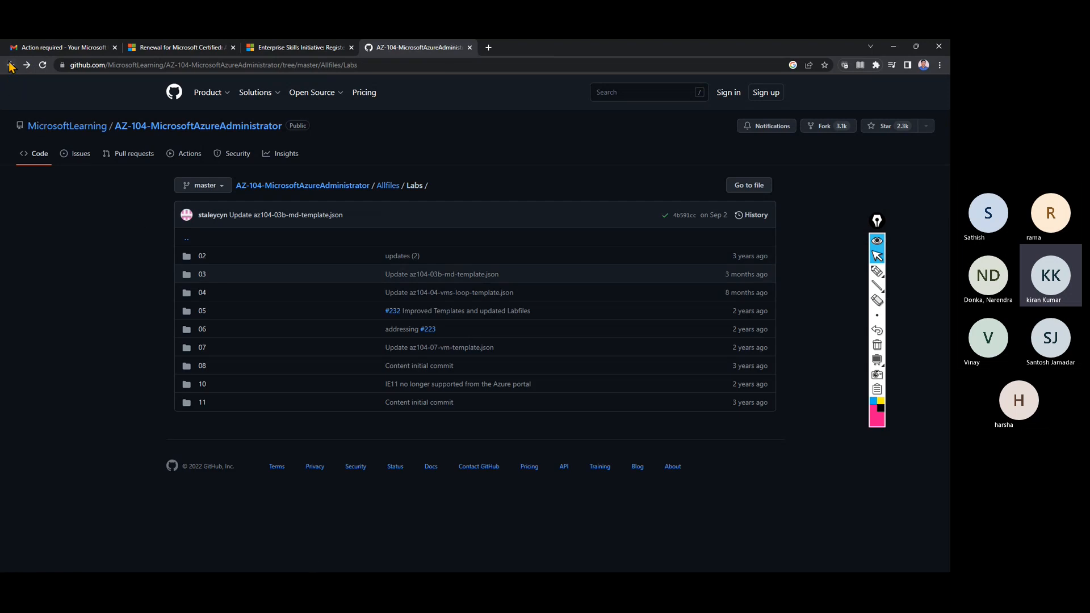
{"action": "left_click", "coordinate": [10, 66]}
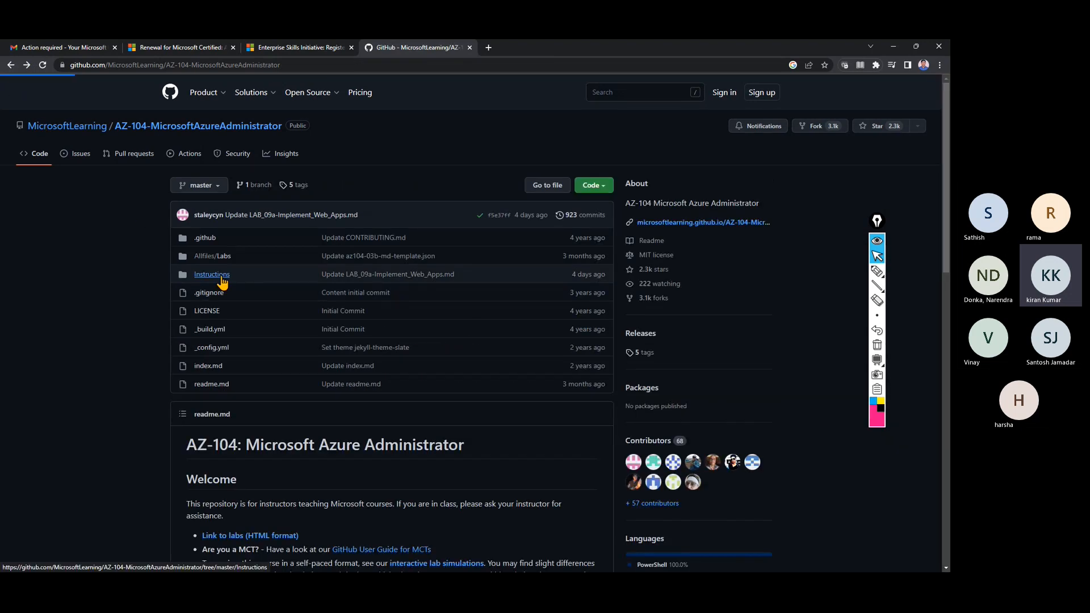
Open the LAB_01-Manage_Azure_AD_Identities.md manual, highlight its title, then return to Instructions.
{"action": "left_click", "coordinate": [219, 280]}
{"action": "left_click", "coordinate": [215, 257]}
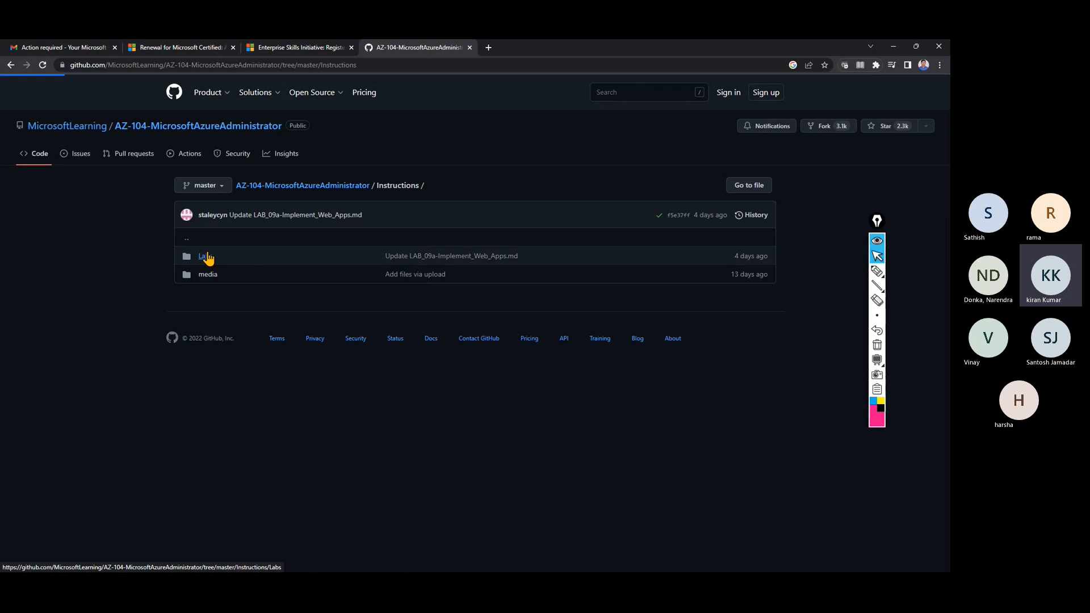
{"action": "left_click", "coordinate": [273, 257]}
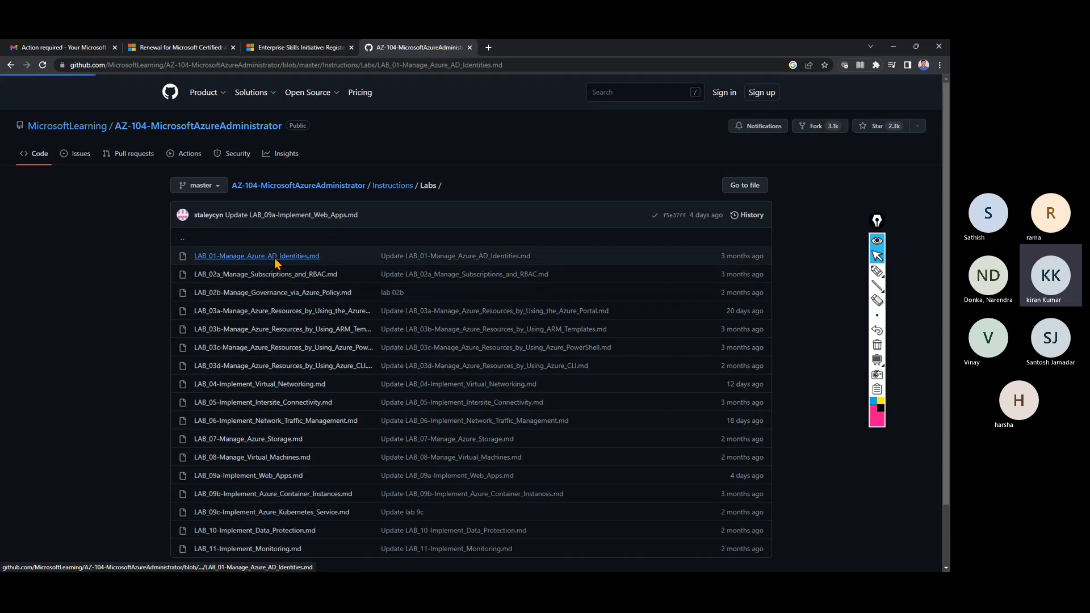
{"action": "left_click_drag", "start_coordinate": [282, 404], "coordinate": [574, 404]}
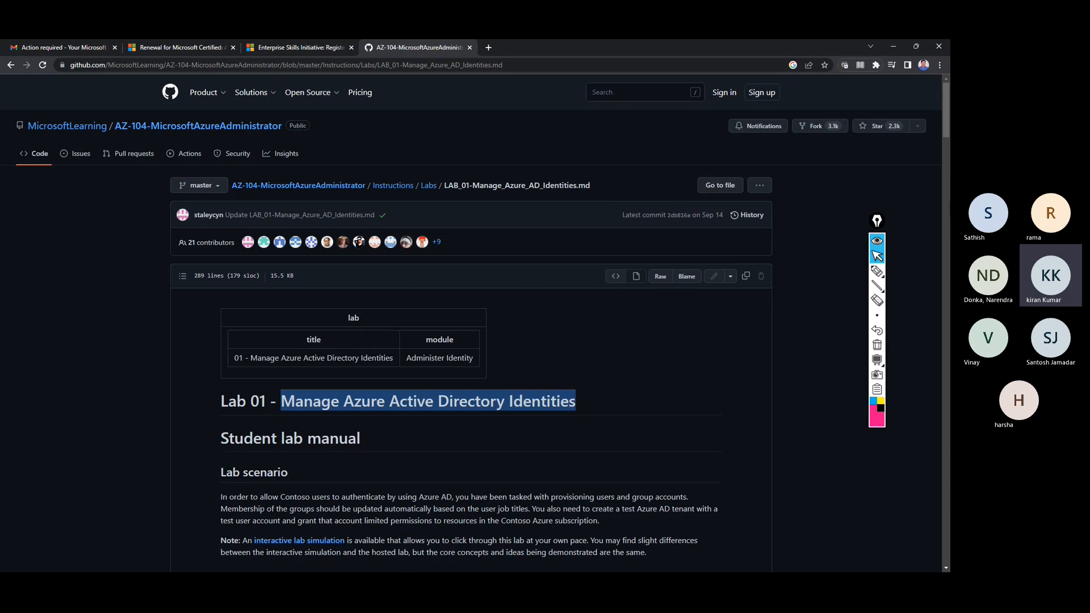
{"action": "mouse_move", "coordinate": [944, 109]}
{"action": "left_mouse_down"}
{"action": "mouse_move", "coordinate": [947, 528]}
{"action": "mouse_move", "coordinate": [947, 108]}
{"action": "left_mouse_up"}
{"action": "left_click", "coordinate": [10, 66]}
{"action": "left_click", "coordinate": [11, 65]}
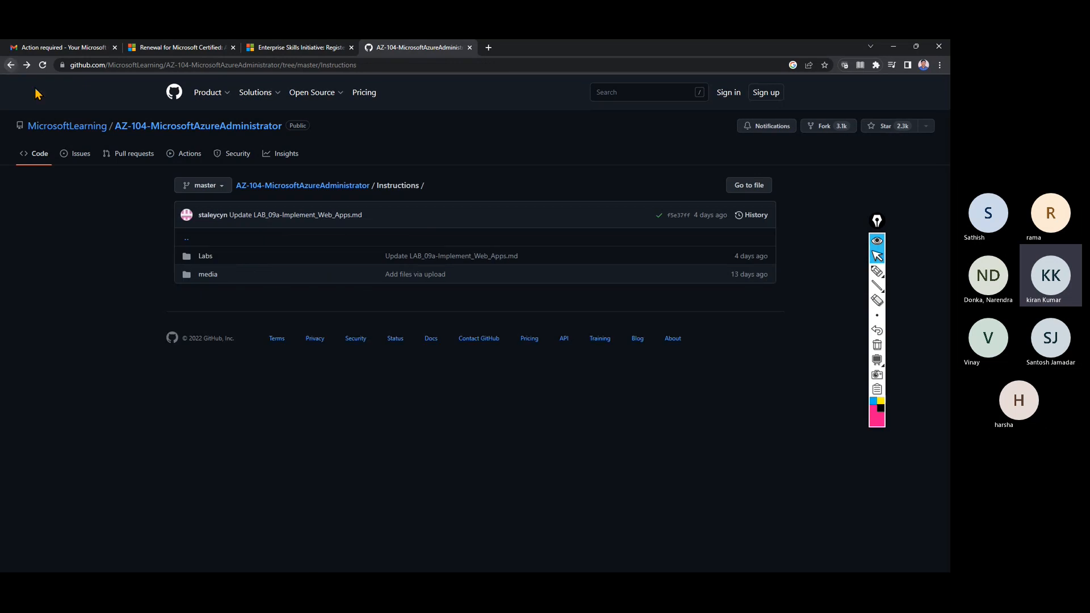
{"action": "left_click", "coordinate": [153, 67]}
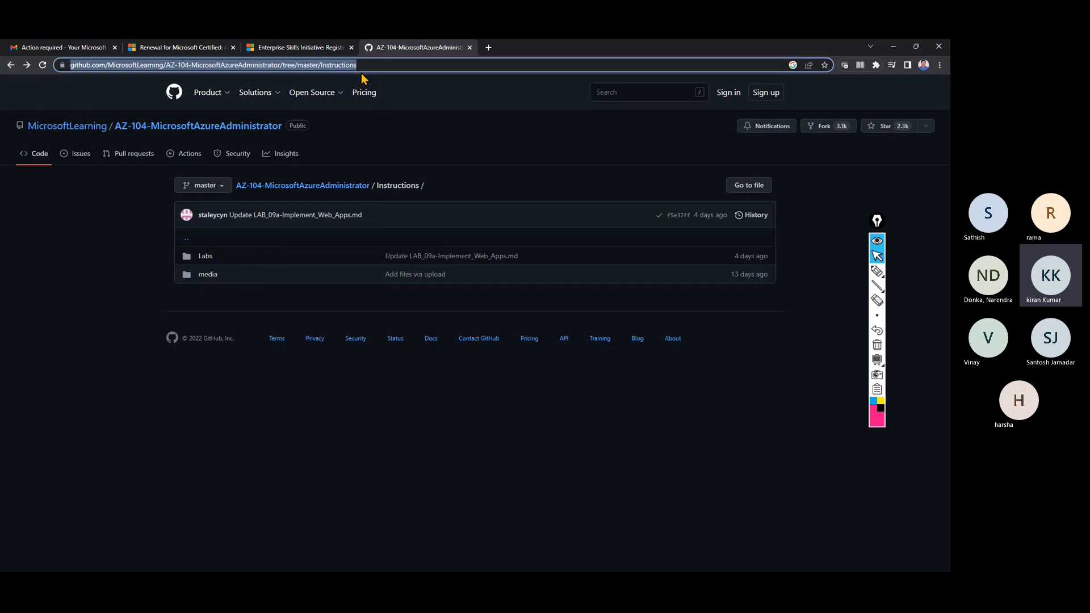
Search for 'az-305 github' and open the AZ-305-DesigningMicrosoftAzureInfrastructureSolutions repository.
{"action": "type", "text": "az-1"}
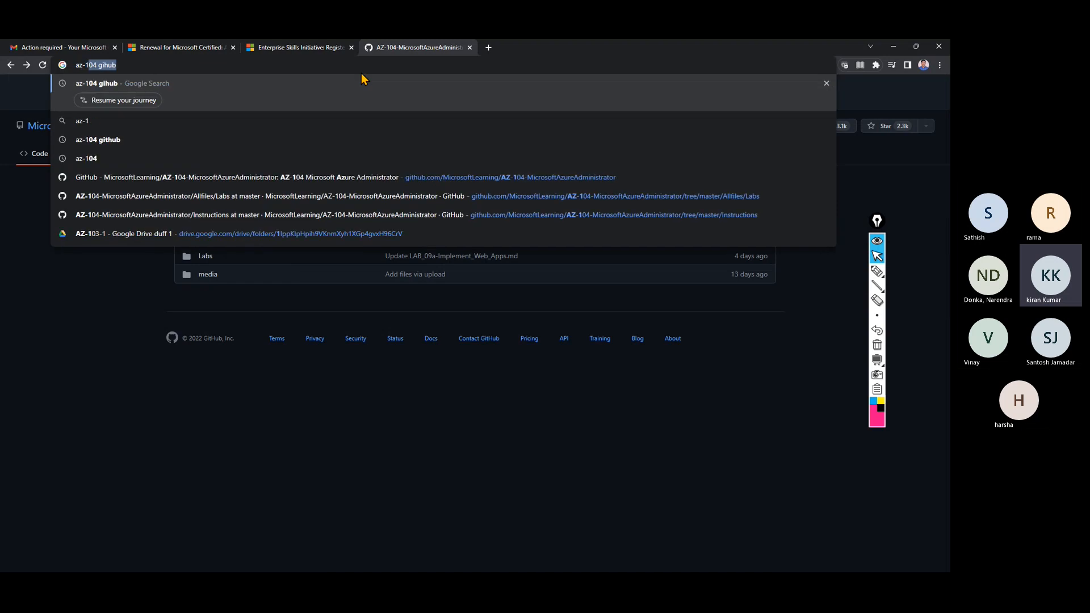
{"action": "key", "text": "BackSpace"}
{"action": "key", "text": "BackSpace"}
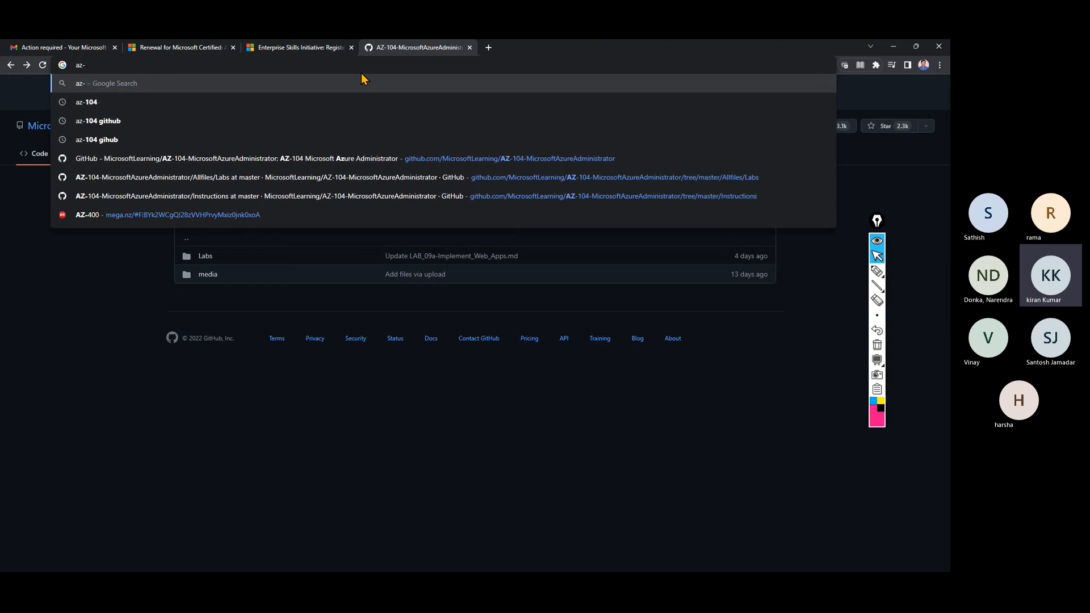
{"action": "type", "text": "305"}
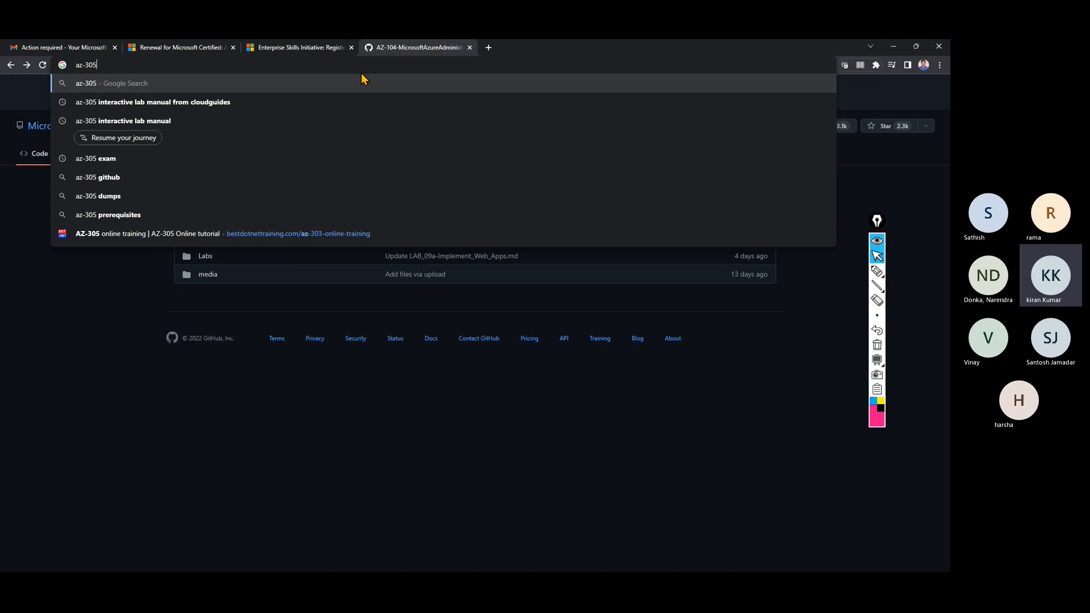
{"action": "key", "text": "Return"}
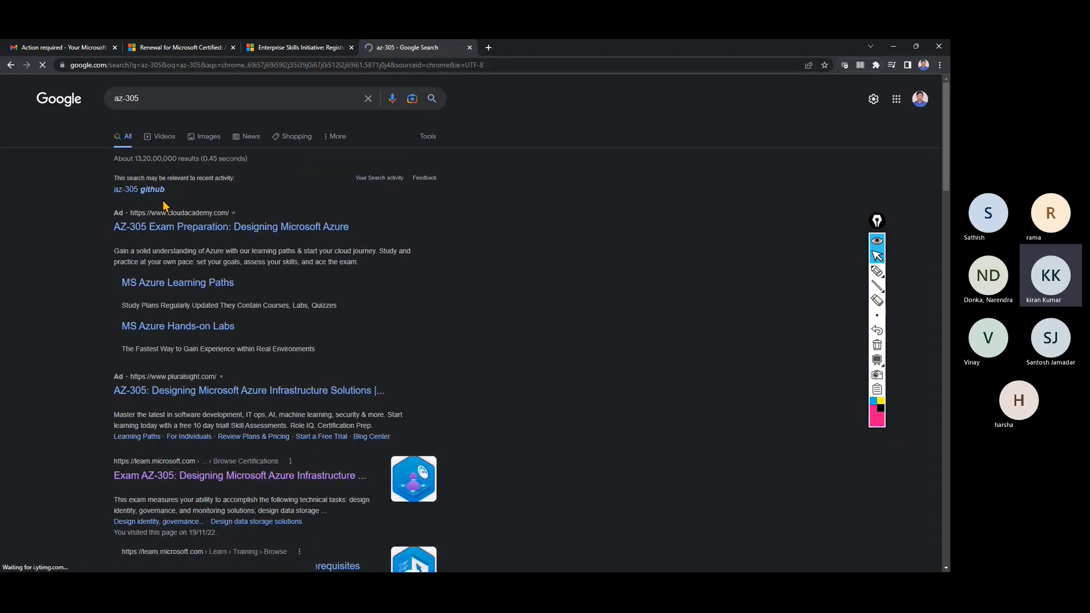
{"action": "left_click", "coordinate": [159, 193]}
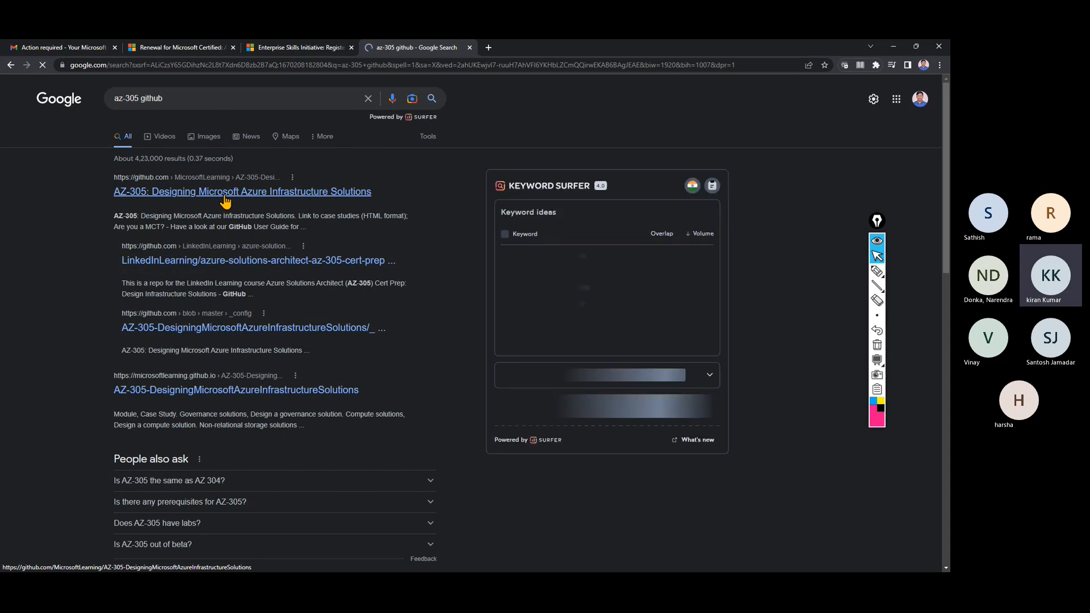
{"action": "left_click", "coordinate": [225, 193]}
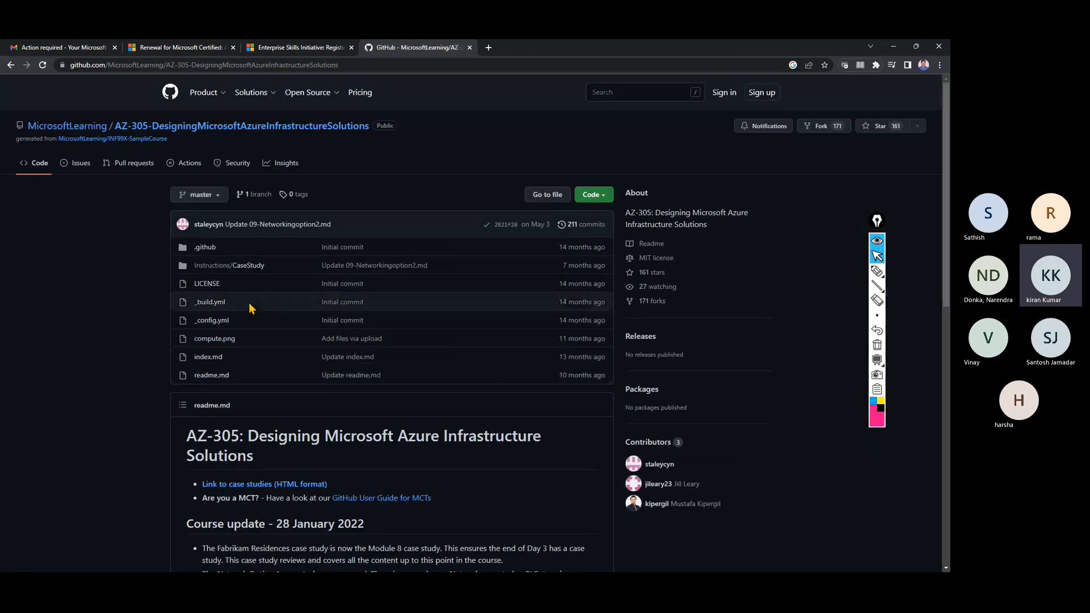
Read the Requirements section of the 01-Governance.md case study in Instructions/CaseStudy.
{"action": "left_click", "coordinate": [245, 271]}
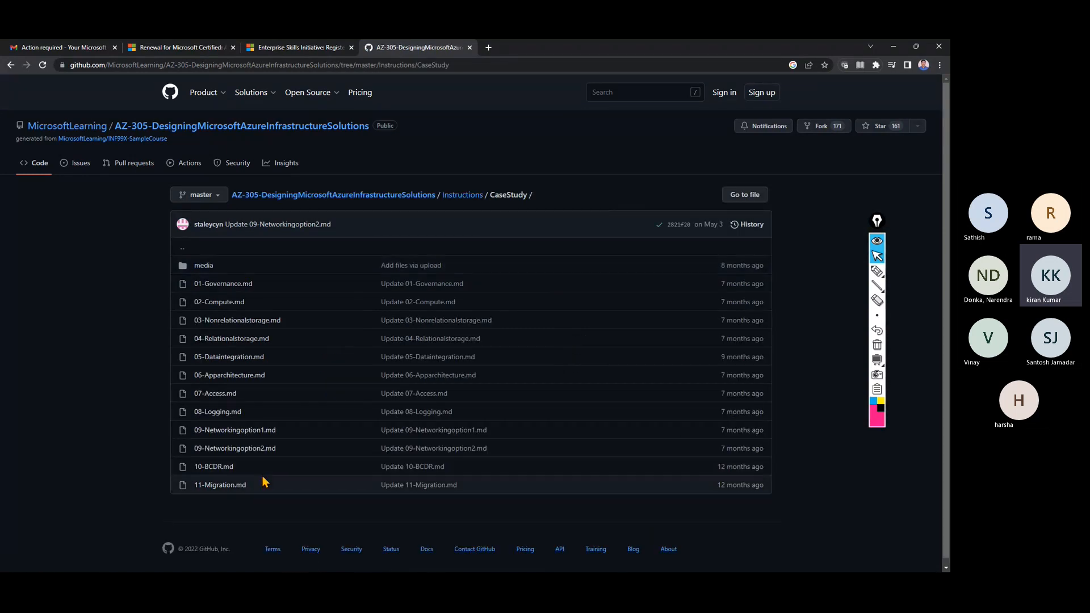
{"action": "left_click", "coordinate": [232, 287]}
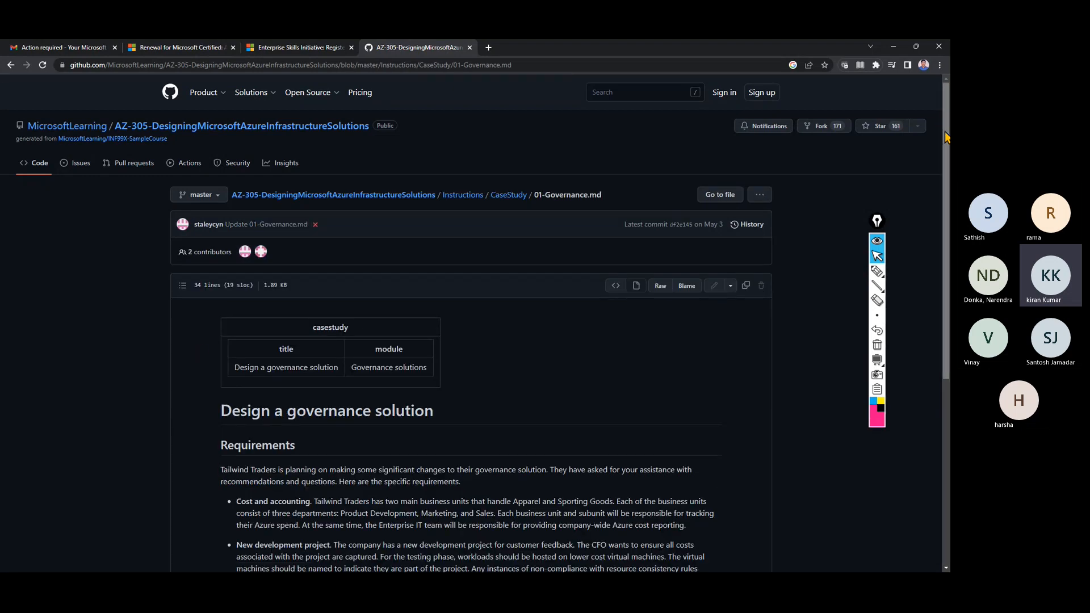
{"action": "scroll", "coordinate": [946, 136], "scroll_direction": "down", "scroll_amount": 6}
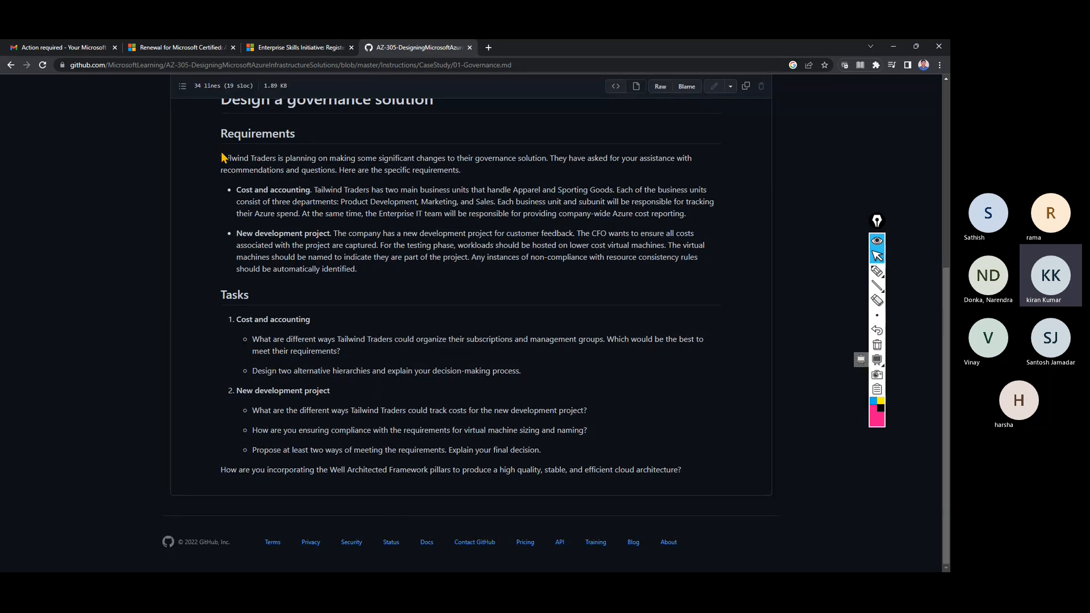
{"action": "left_click_drag", "start_coordinate": [223, 152], "coordinate": [364, 281]}
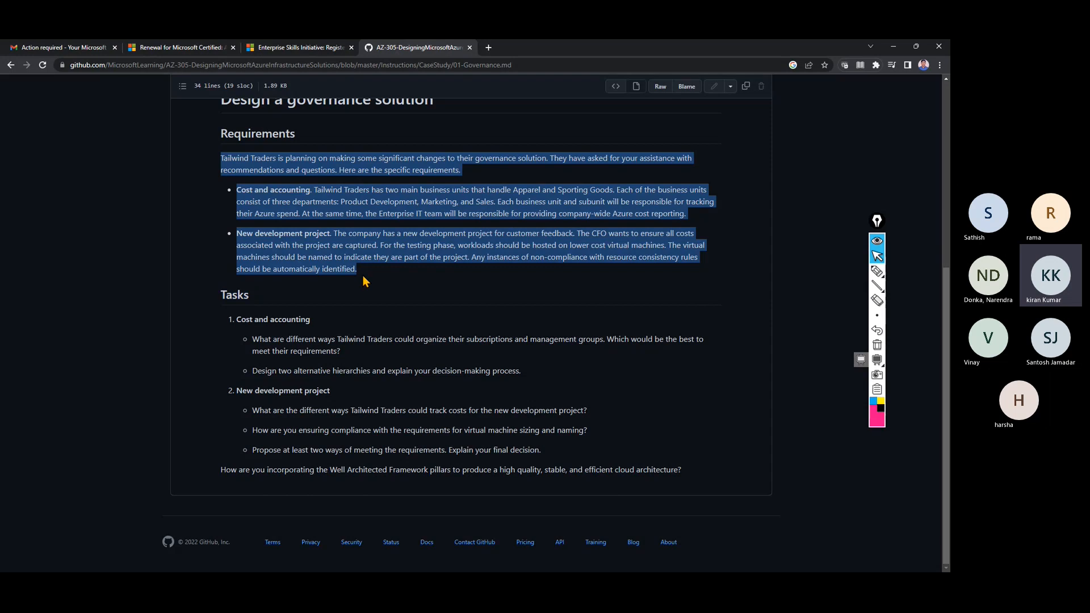
{"action": "left_click", "coordinate": [364, 281]}
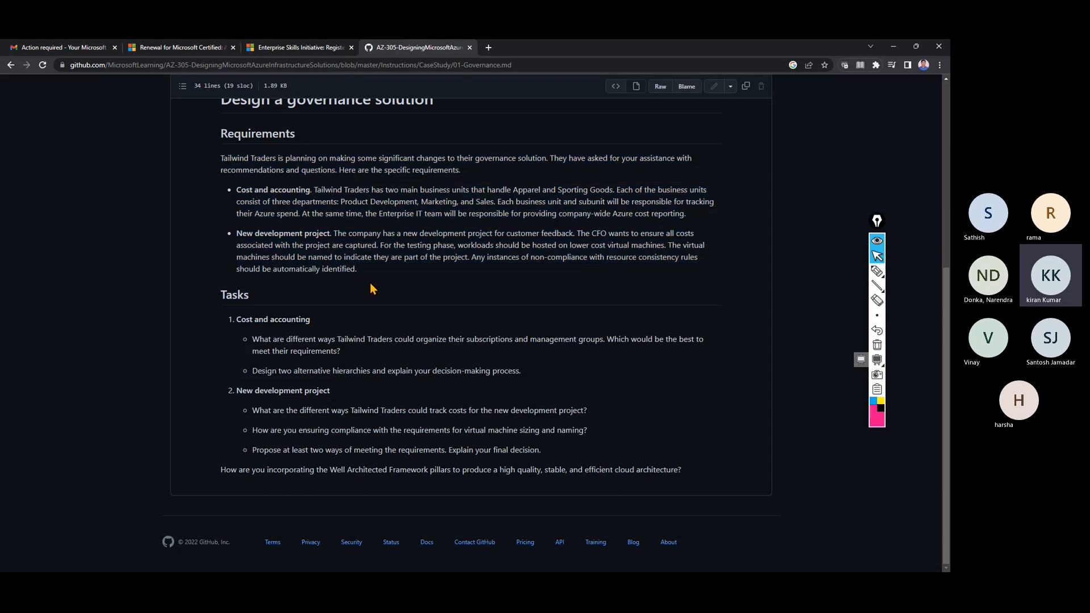
{"action": "left_click", "coordinate": [10, 65]}
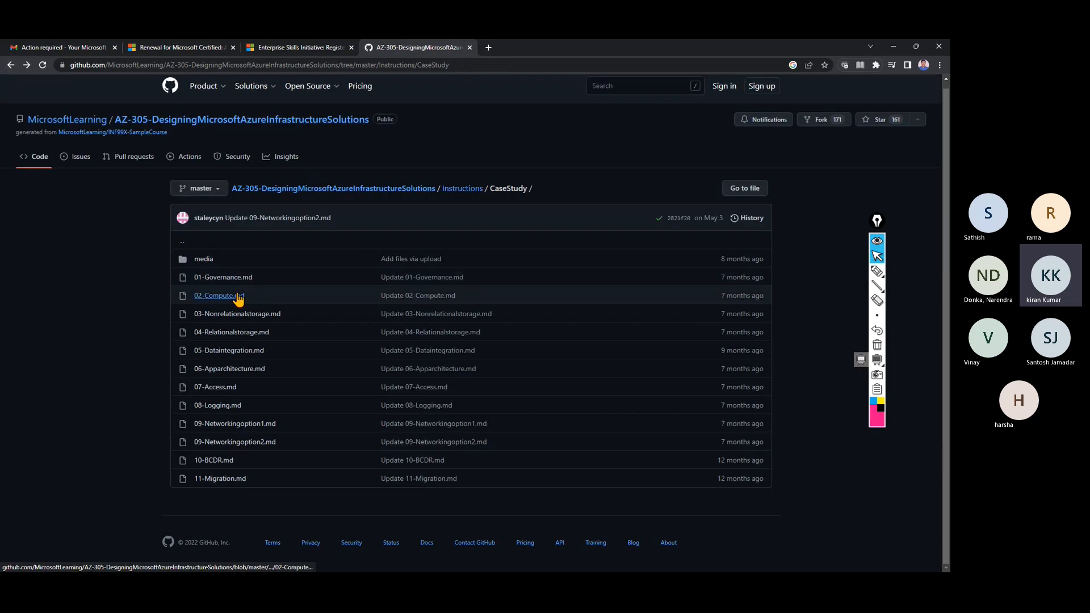
Read through the 02-Compute.md case study, then return to the CaseStudy folder listing.
{"action": "left_click", "coordinate": [237, 295]}
{"action": "scroll", "coordinate": [596, 406], "scroll_direction": "down", "scroll_amount": 1}
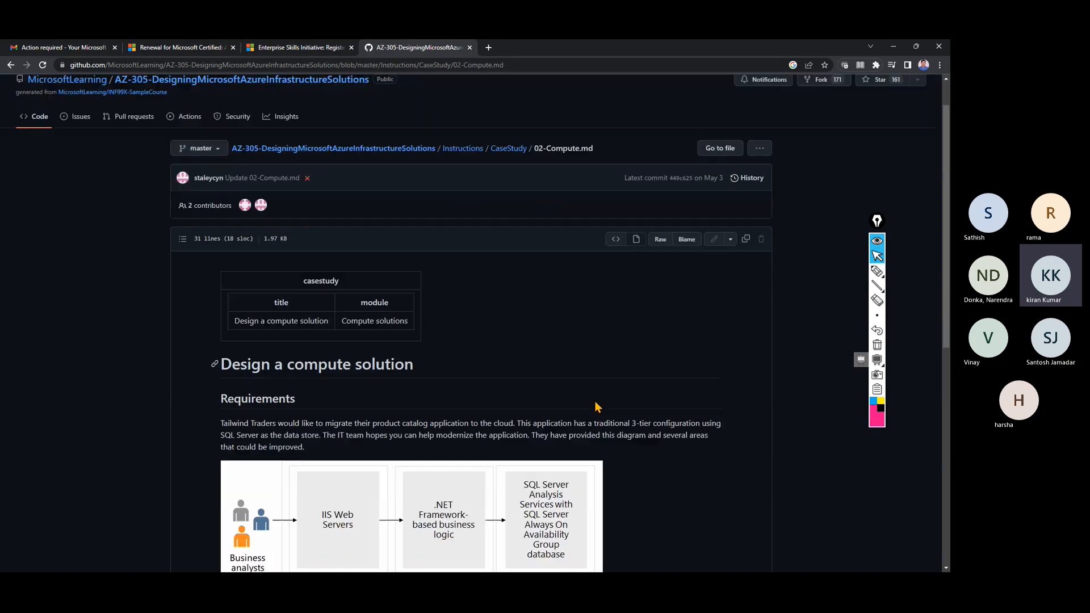
{"action": "scroll", "coordinate": [596, 405], "scroll_direction": "down", "scroll_amount": 3}
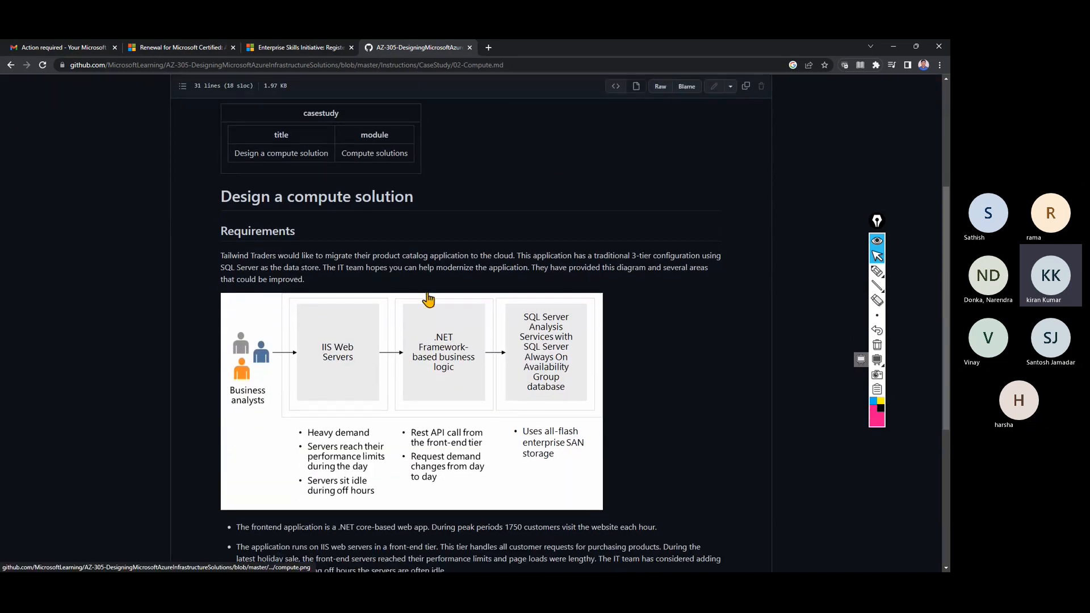
{"action": "scroll", "coordinate": [428, 299], "scroll_direction": "down", "scroll_amount": 1}
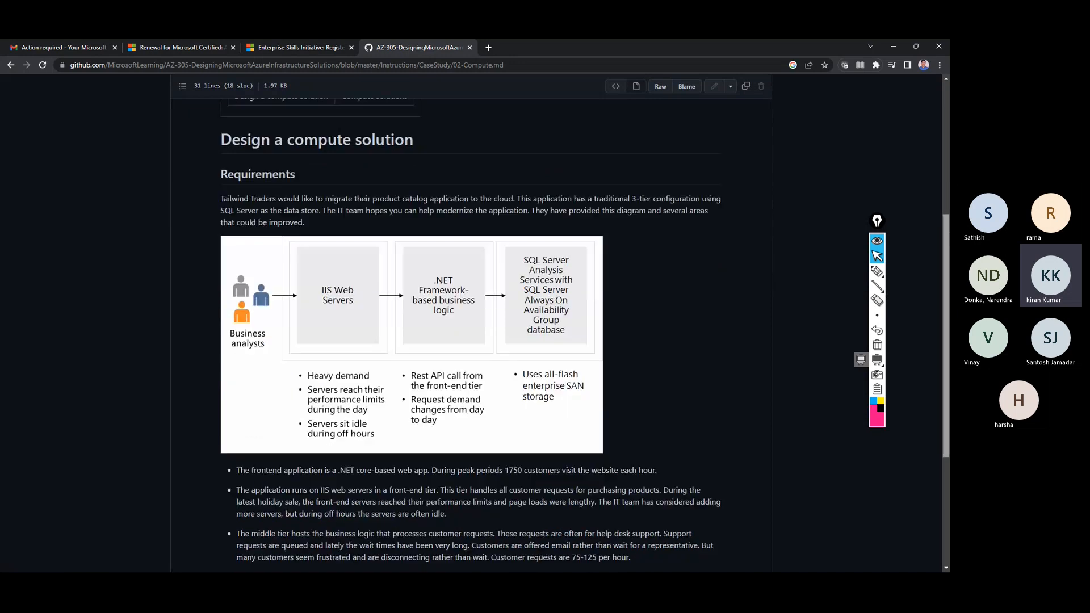
{"action": "scroll", "coordinate": [445, 436], "scroll_direction": "down", "scroll_amount": 4}
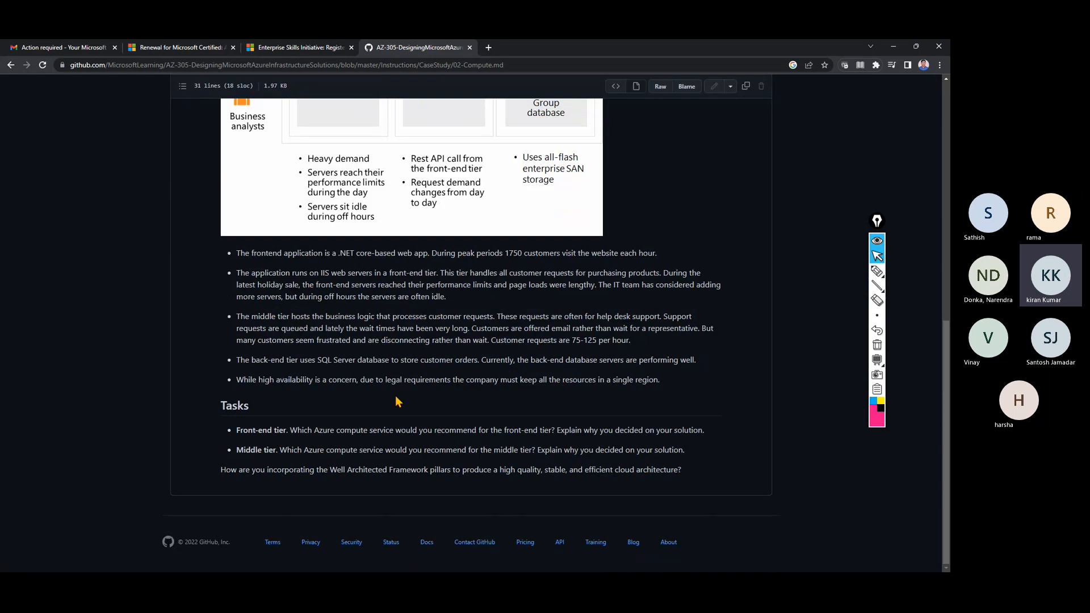
{"action": "scroll", "coordinate": [396, 402], "scroll_direction": "up", "scroll_amount": 5}
{"action": "scroll", "coordinate": [394, 402], "scroll_direction": "up", "scroll_amount": 2}
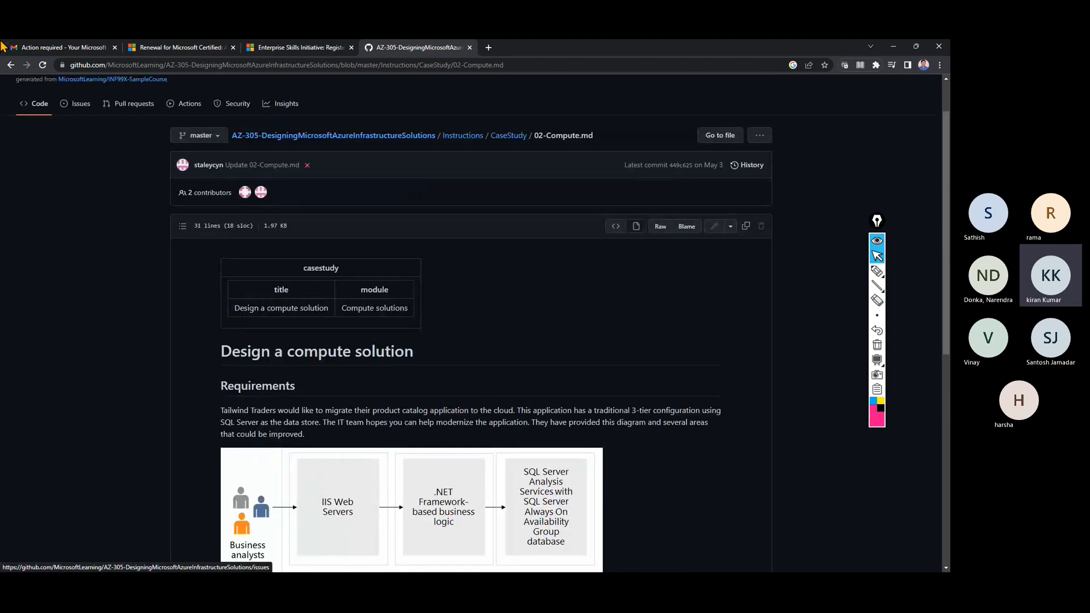
{"action": "left_click", "coordinate": [11, 65]}
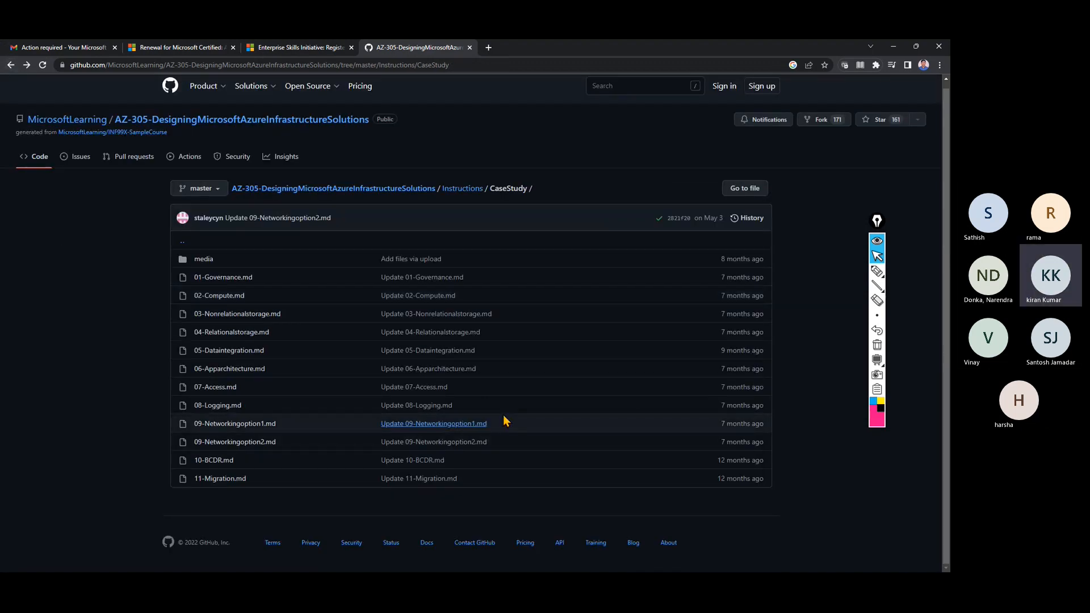
Browse up to the AZ-305 repository home page and its readme, then go to the Enterprise Skills Initiative tab.
{"action": "left_click", "coordinate": [462, 188]}
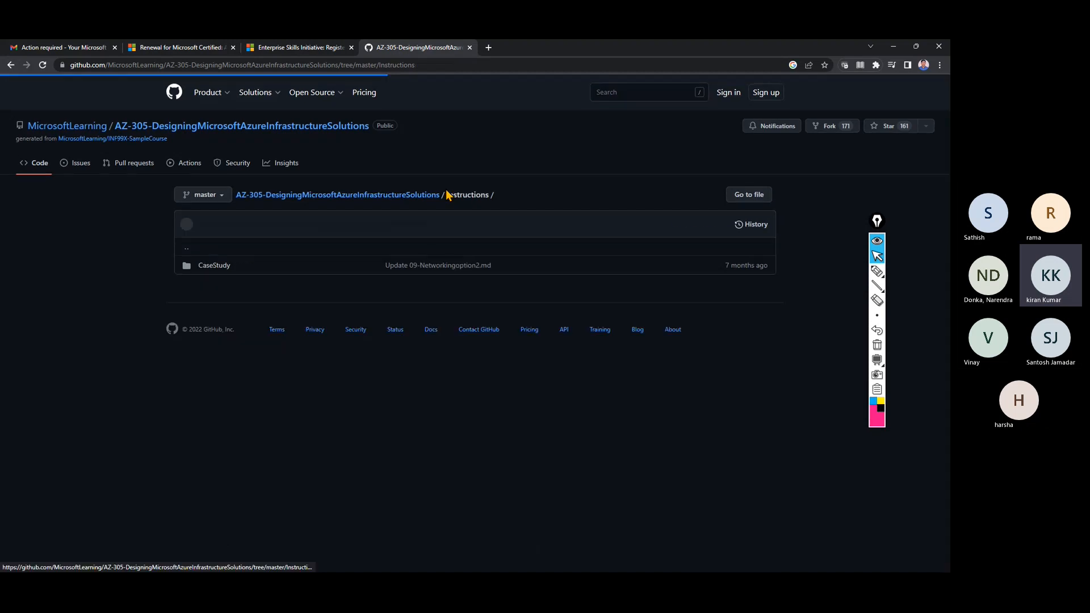
{"action": "left_click", "coordinate": [420, 197]}
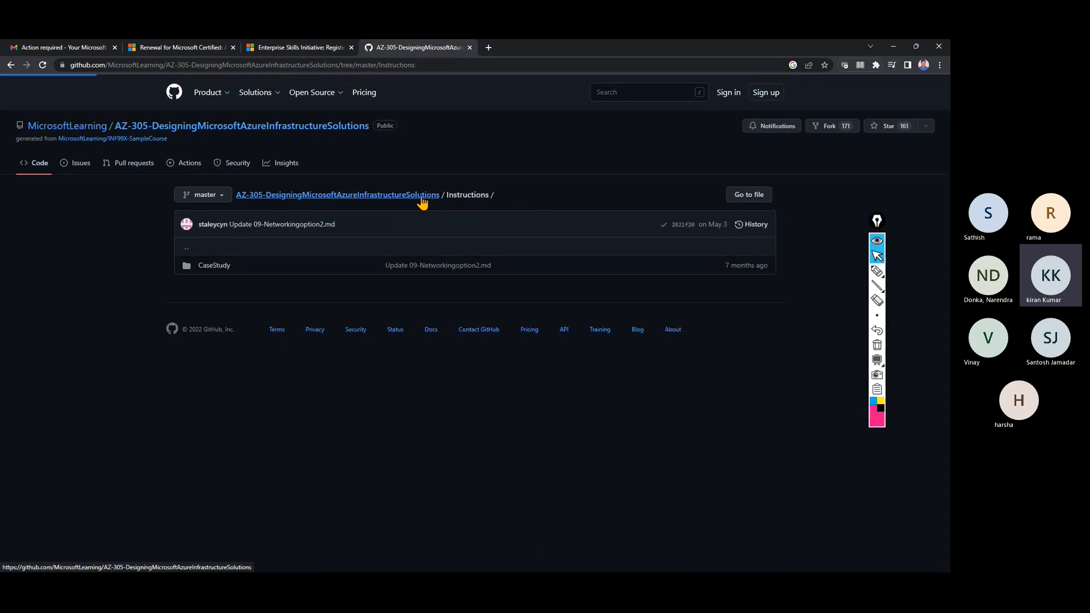
{"action": "scroll", "coordinate": [349, 397], "scroll_direction": "down", "scroll_amount": 6}
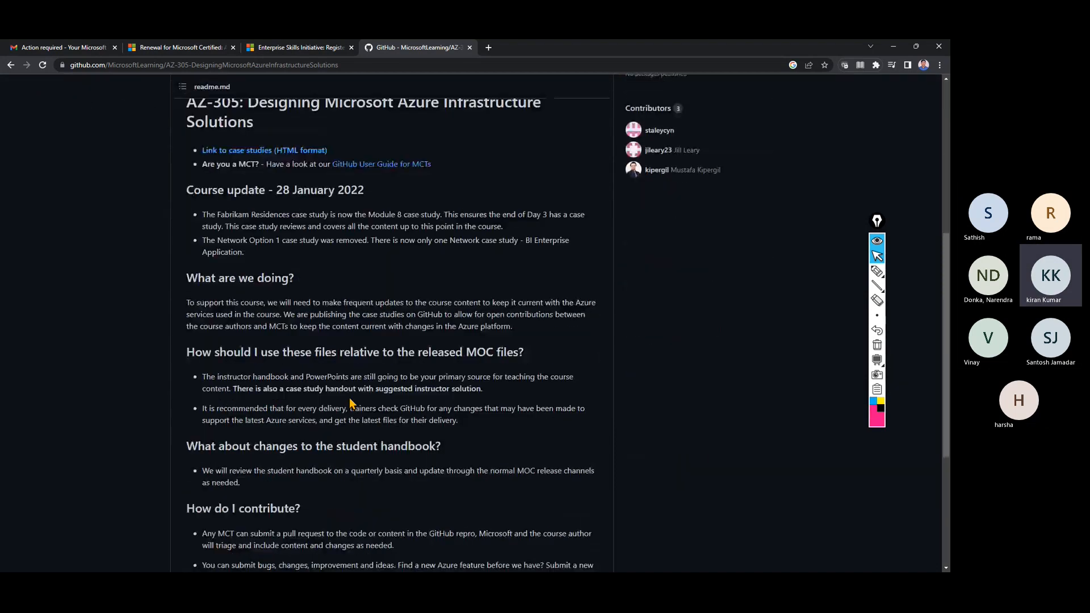
{"action": "scroll", "coordinate": [351, 403], "scroll_direction": "down", "scroll_amount": 4}
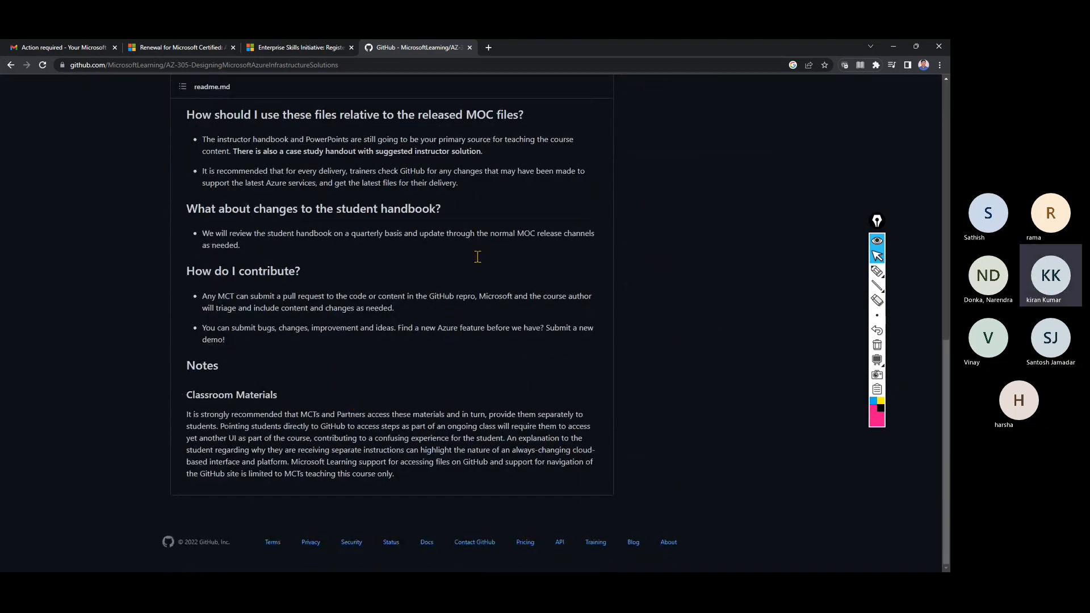
{"action": "left_click", "coordinate": [10, 65]}
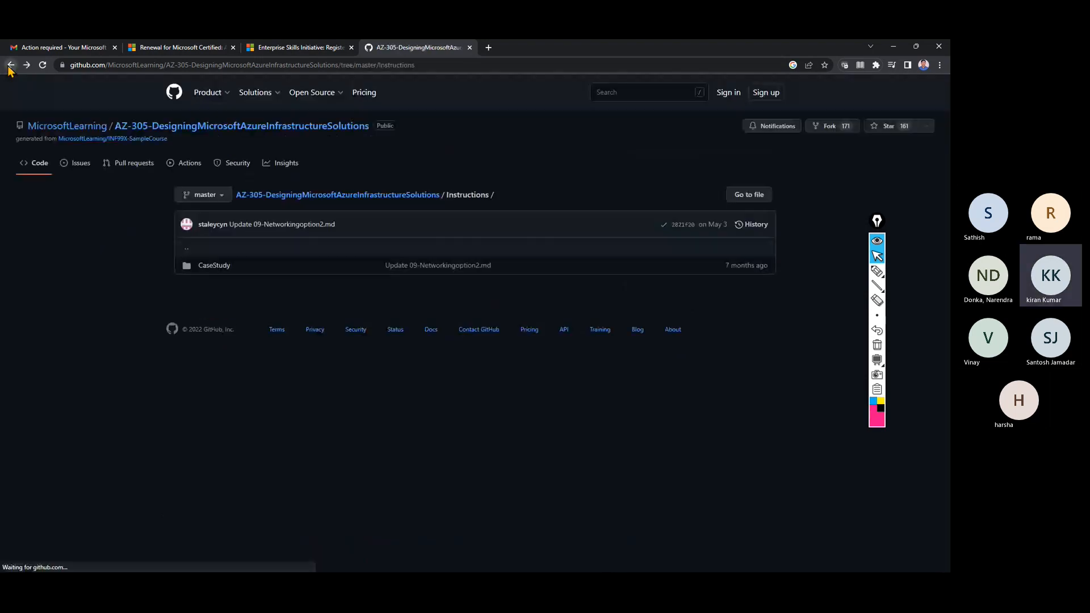
{"action": "left_click", "coordinate": [318, 194]}
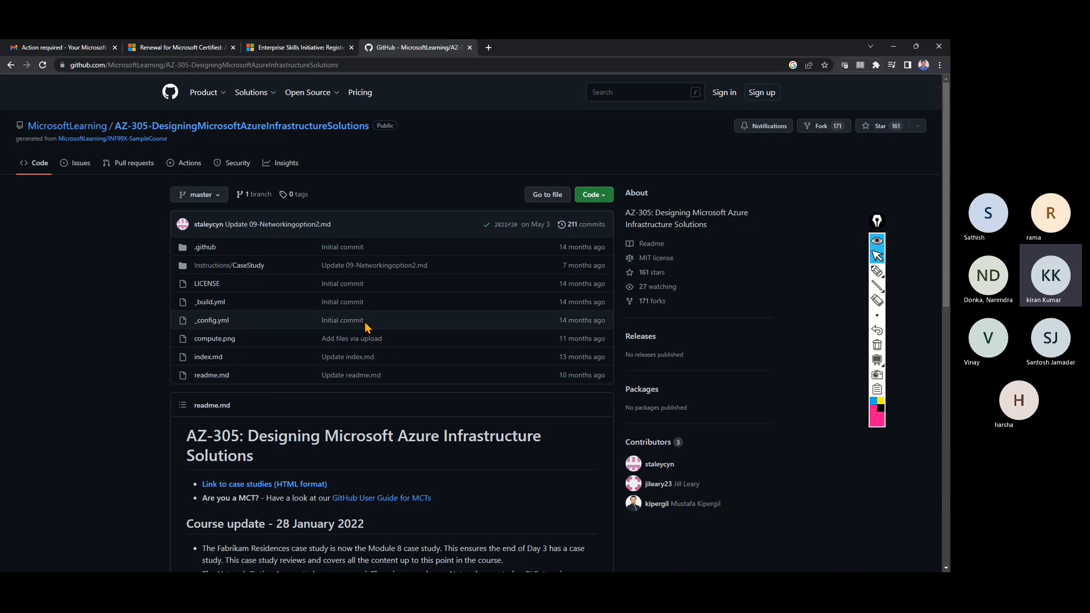
{"action": "left_click", "coordinate": [315, 47]}
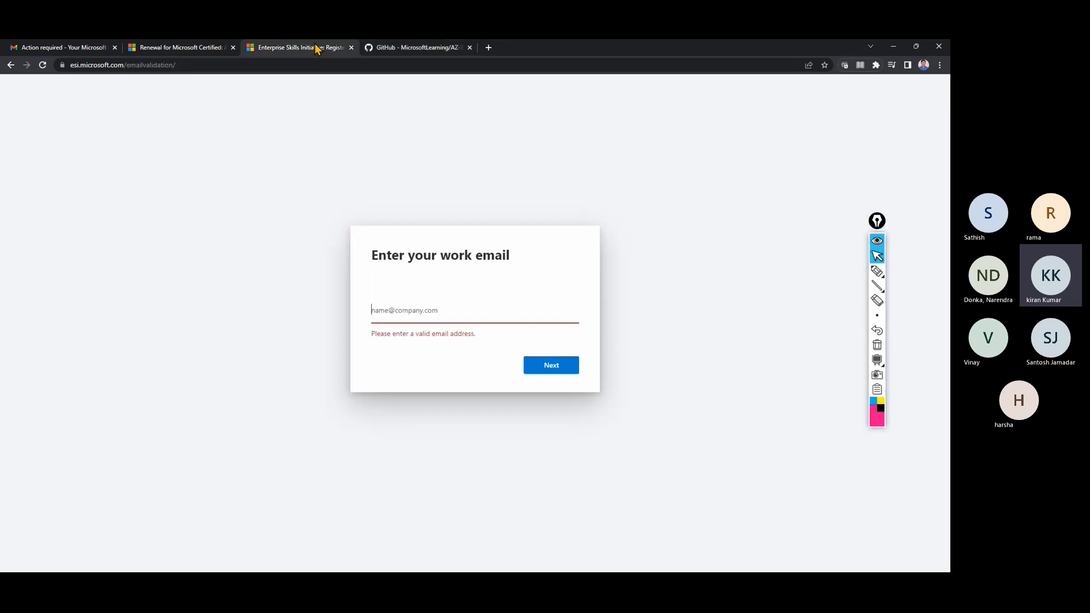
Minimize Chrome and Edge, and bring up Firefox showing the Azure portal Home page.
{"action": "left_click", "coordinate": [200, 50]}
{"action": "left_click", "coordinate": [416, 51]}
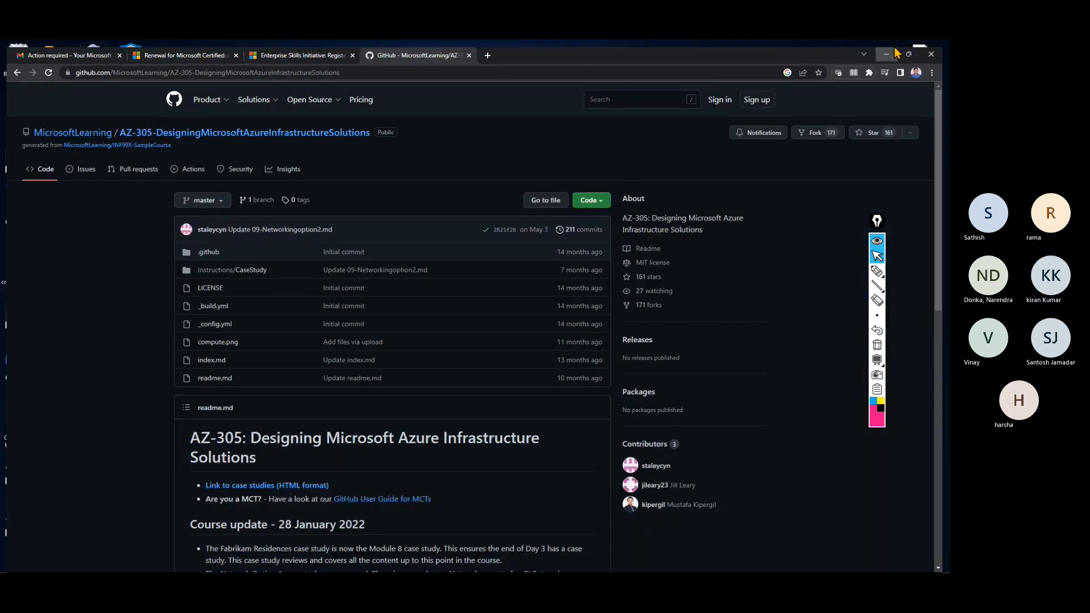
{"action": "left_click", "coordinate": [893, 47]}
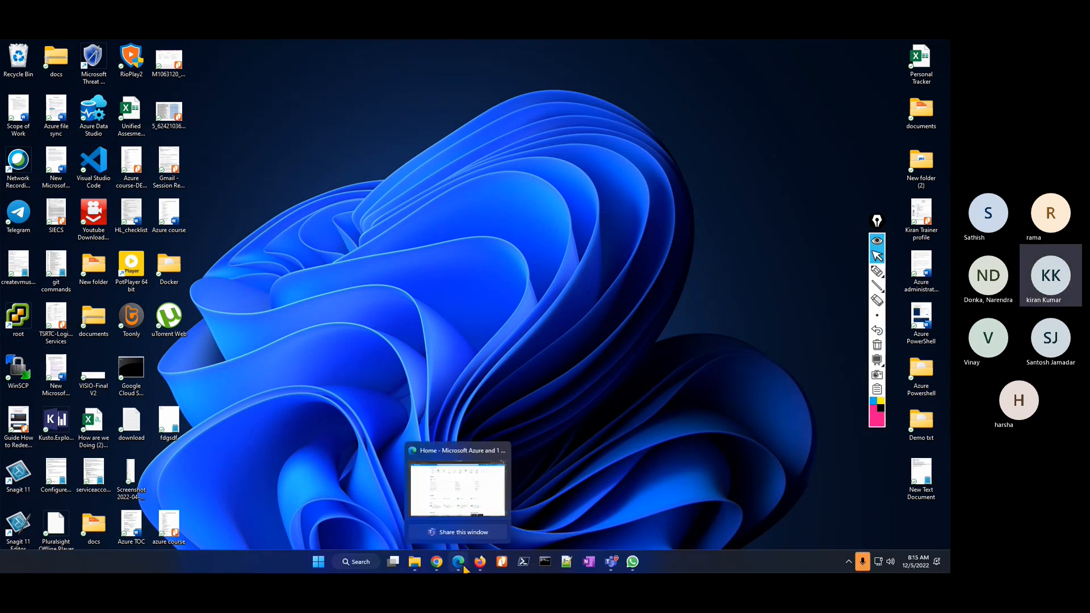
{"action": "left_click", "coordinate": [464, 566]}
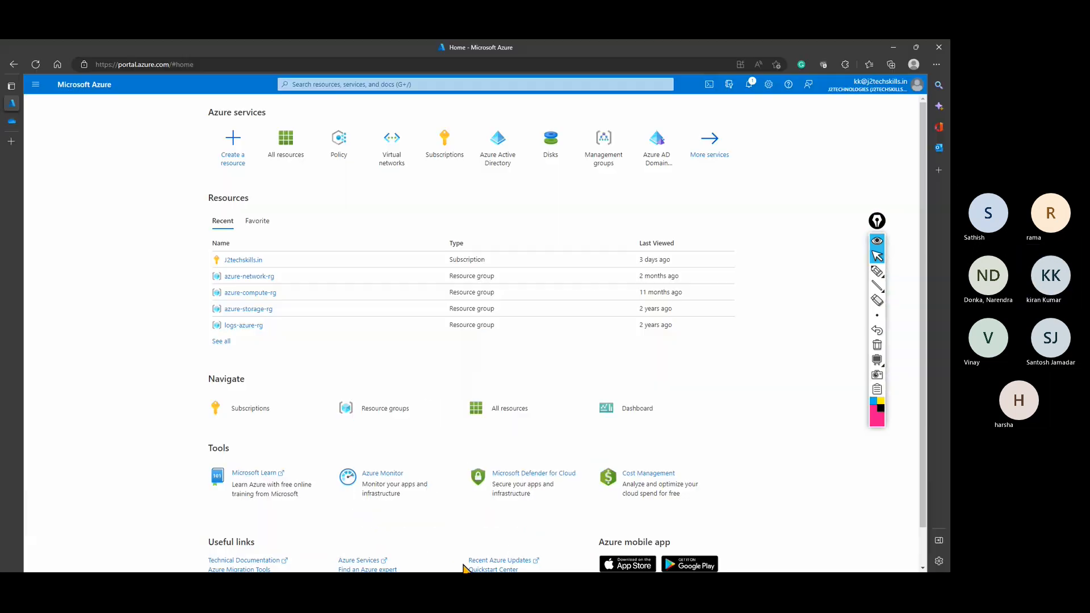
{"action": "left_click", "coordinate": [892, 45]}
{"action": "left_click", "coordinate": [477, 567]}
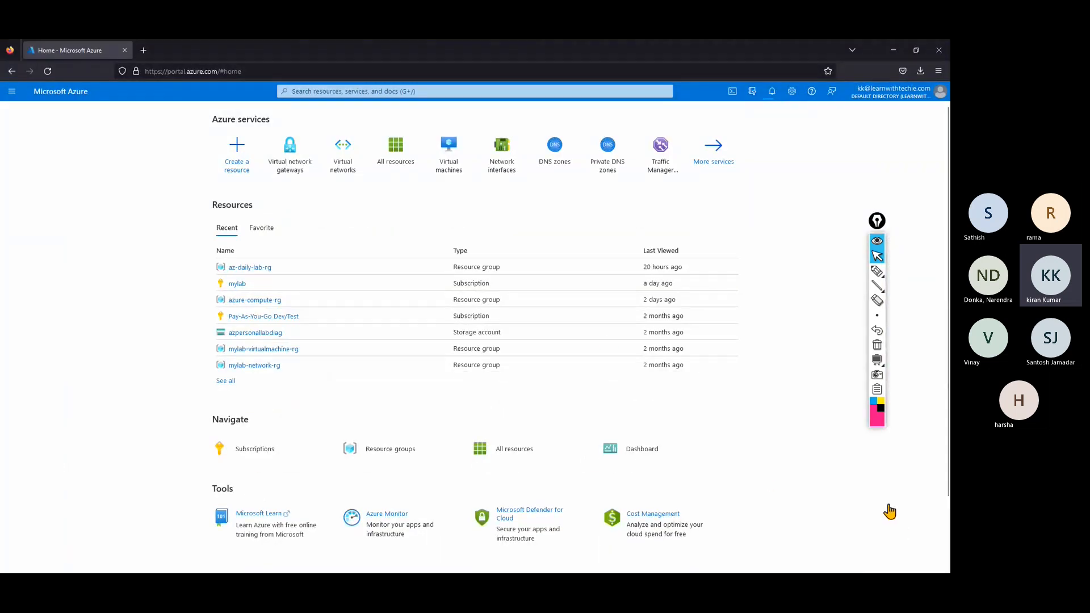
Review the az-daily-lab-rg deployment notifications, then minimize the Firefox window.
{"action": "left_click_drag", "start_coordinate": [877, 221], "coordinate": [919, 198]}
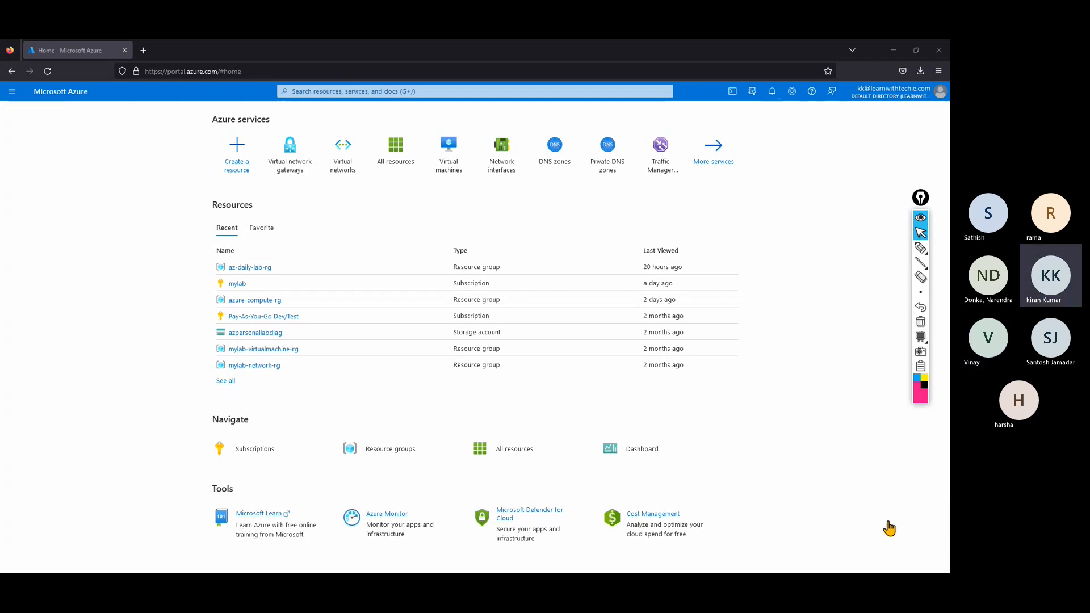
{"action": "left_click", "coordinate": [770, 92]}
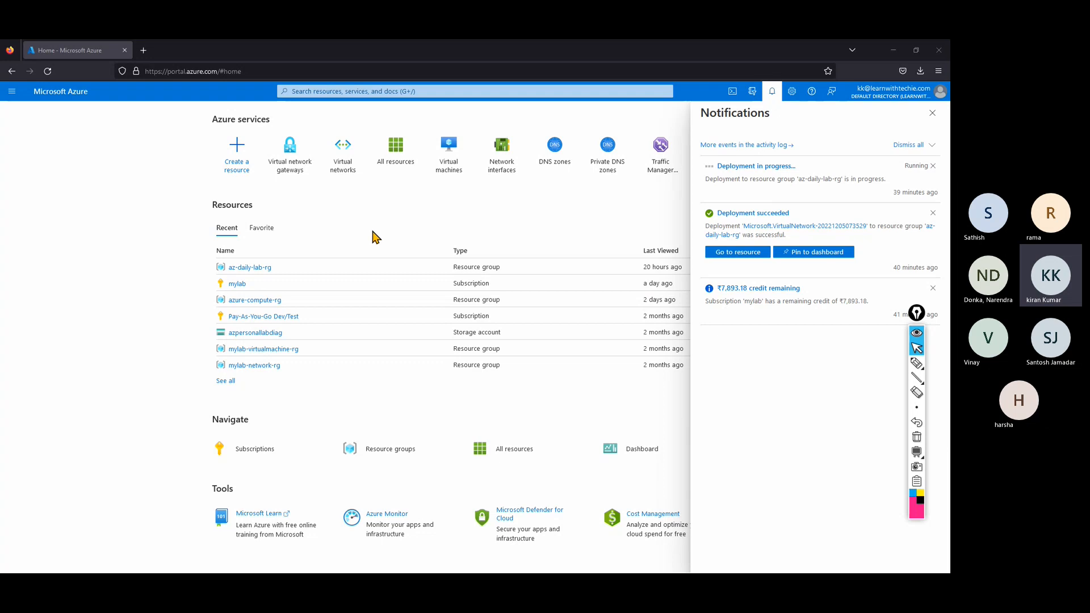
{"action": "left_click", "coordinate": [895, 51]}
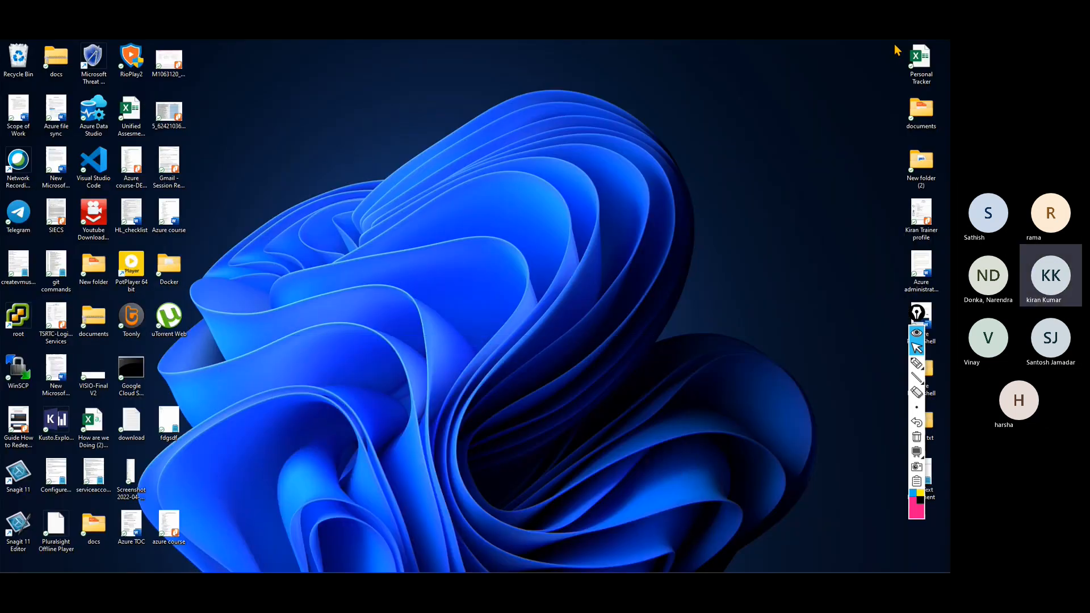
Search Windows for 'microsoft stor' and launch the Microsoft Store app.
{"action": "left_click", "coordinate": [364, 562]}
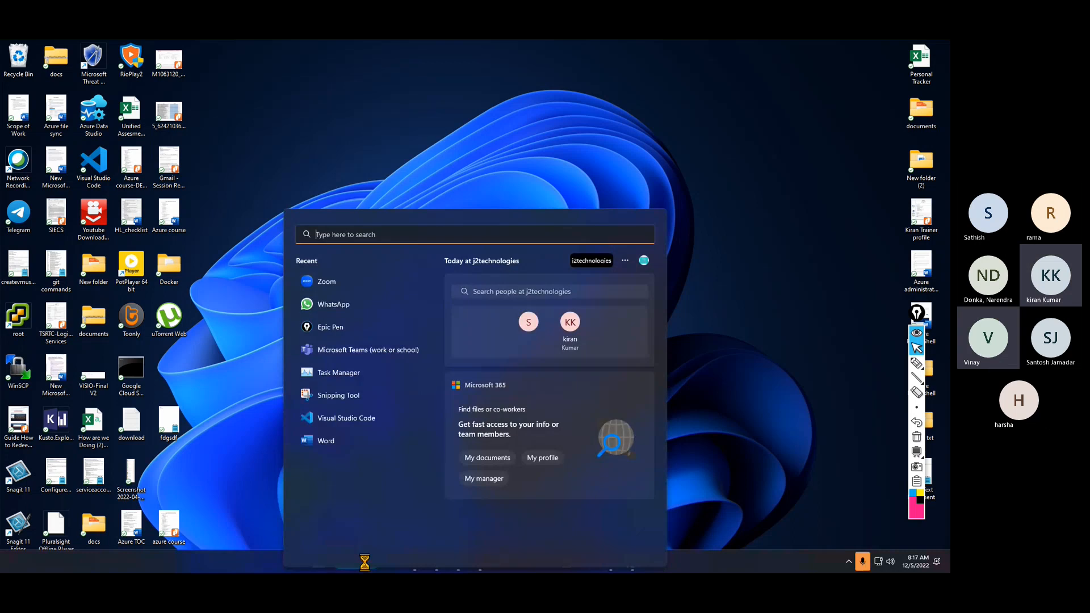
{"action": "type", "text": "microsoft store"}
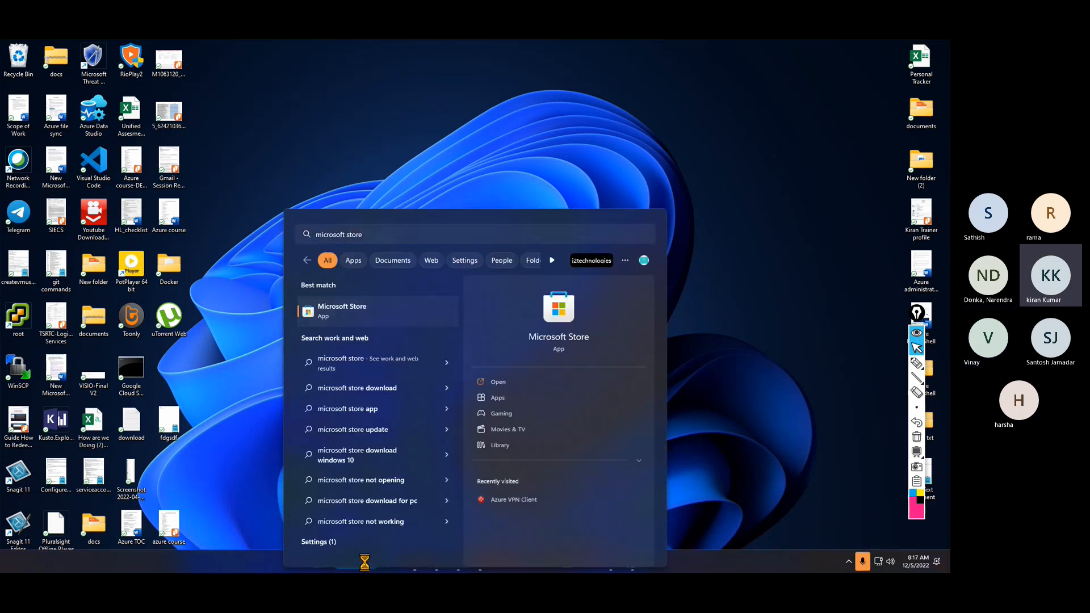
{"action": "key", "text": "Return"}
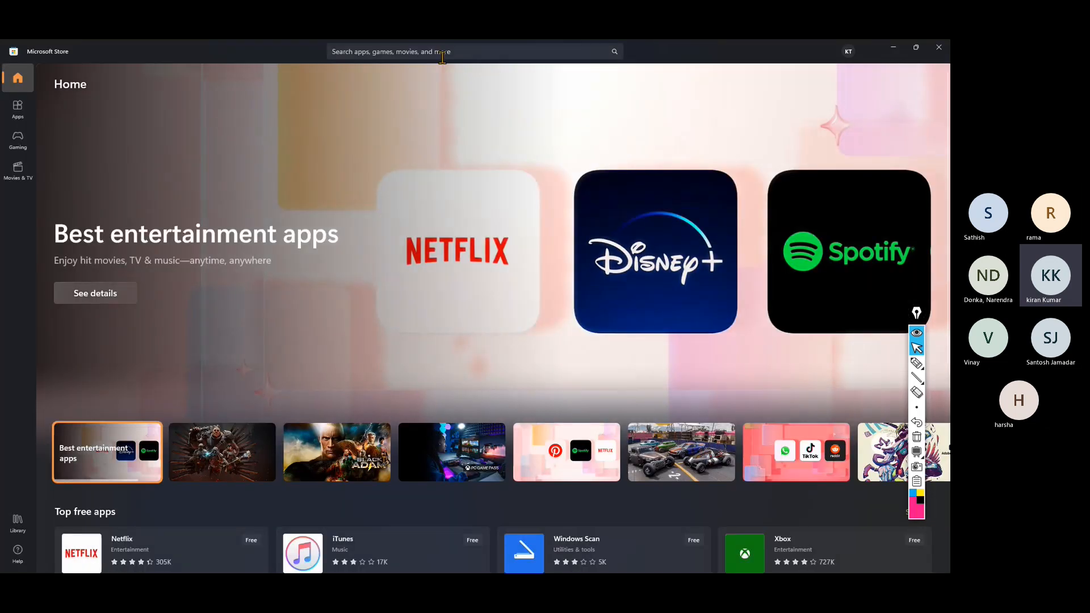
Search the Store for 'azure vpn client', view the installed app's page, then minimize the Store.
{"action": "left_click", "coordinate": [442, 52]}
{"action": "type", "text": "a"}
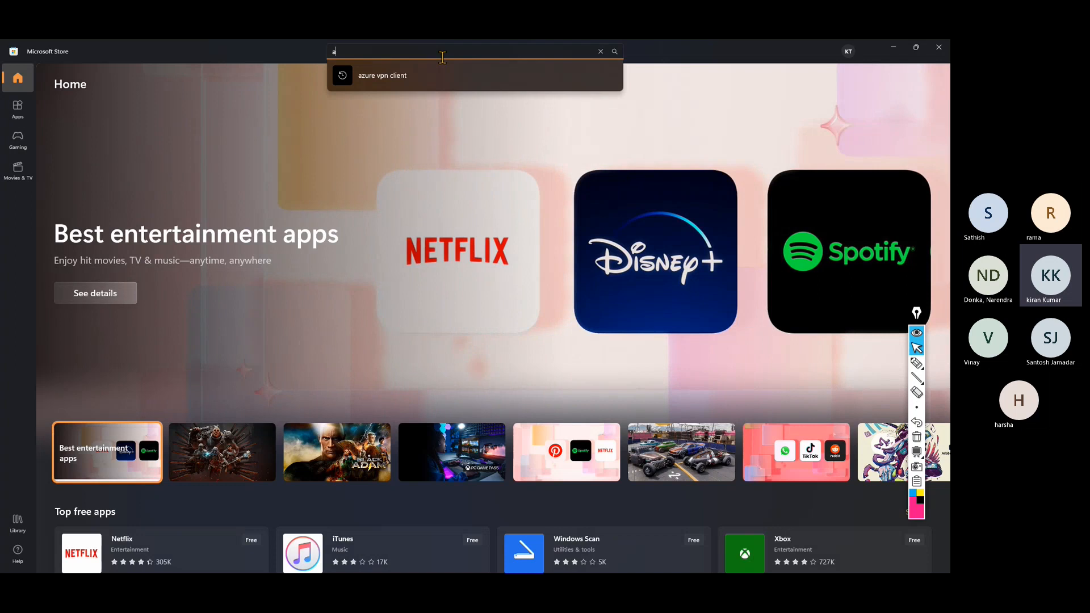
{"action": "type", "text": "zure vp"}
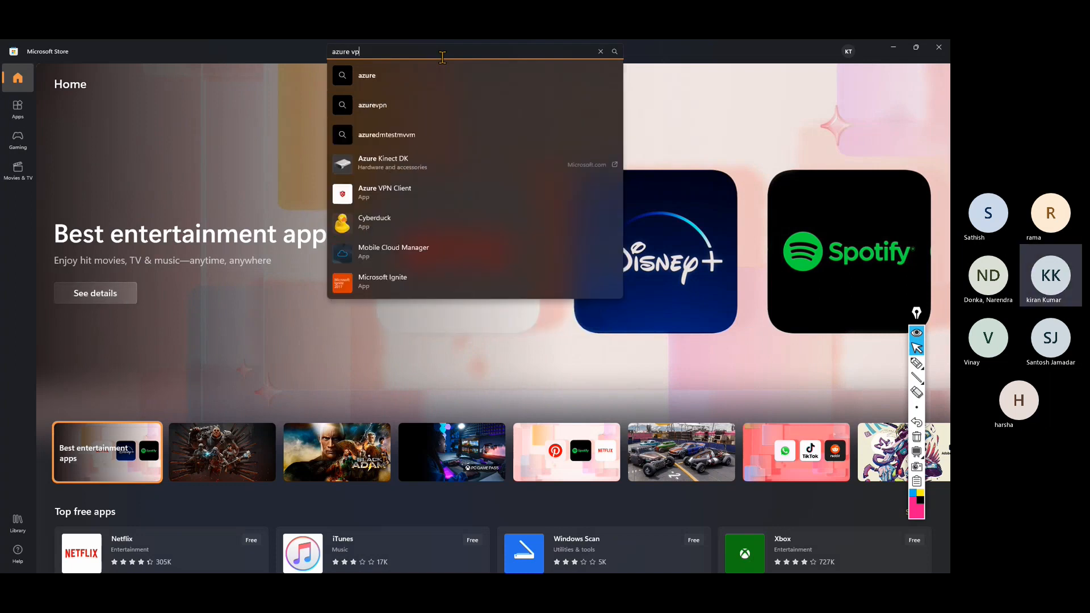
{"action": "type", "text": "n clie"}
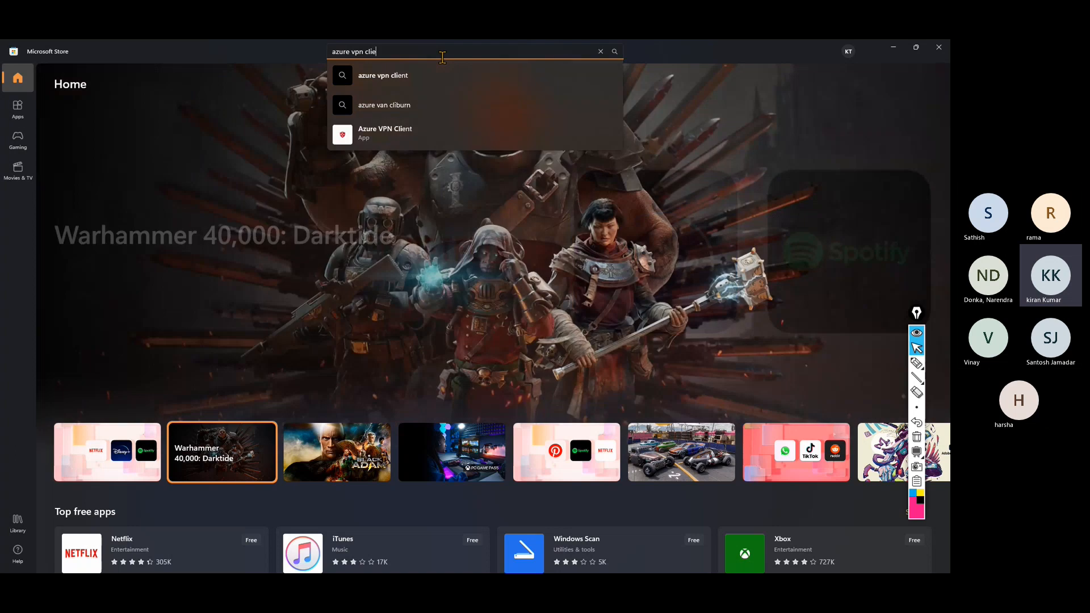
{"action": "type", "text": "nt"}
{"action": "left_click", "coordinate": [406, 105]}
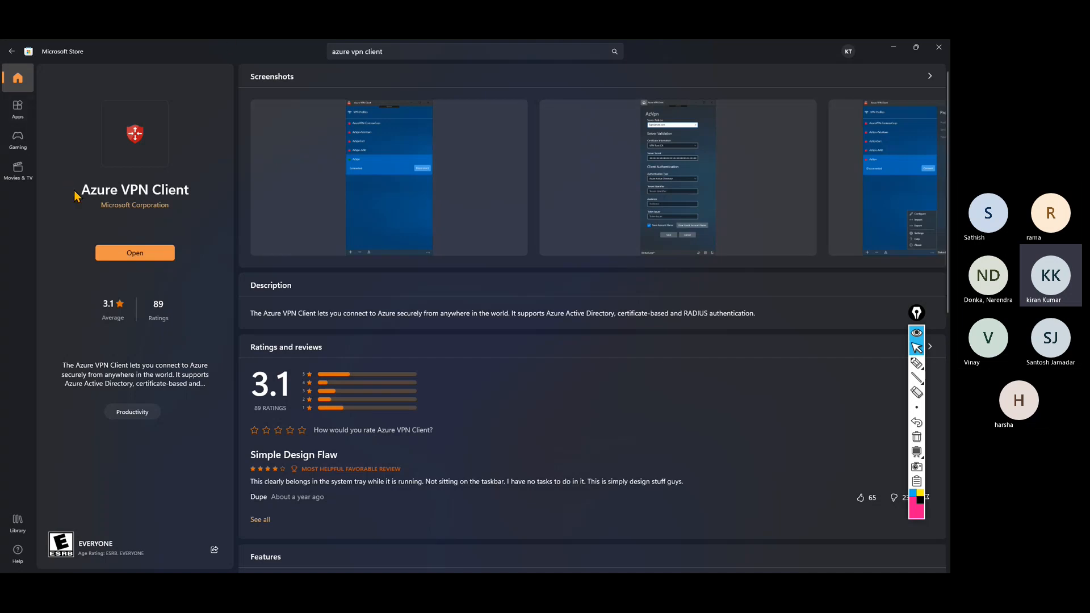
{"action": "left_click_drag", "start_coordinate": [86, 189], "coordinate": [212, 191]}
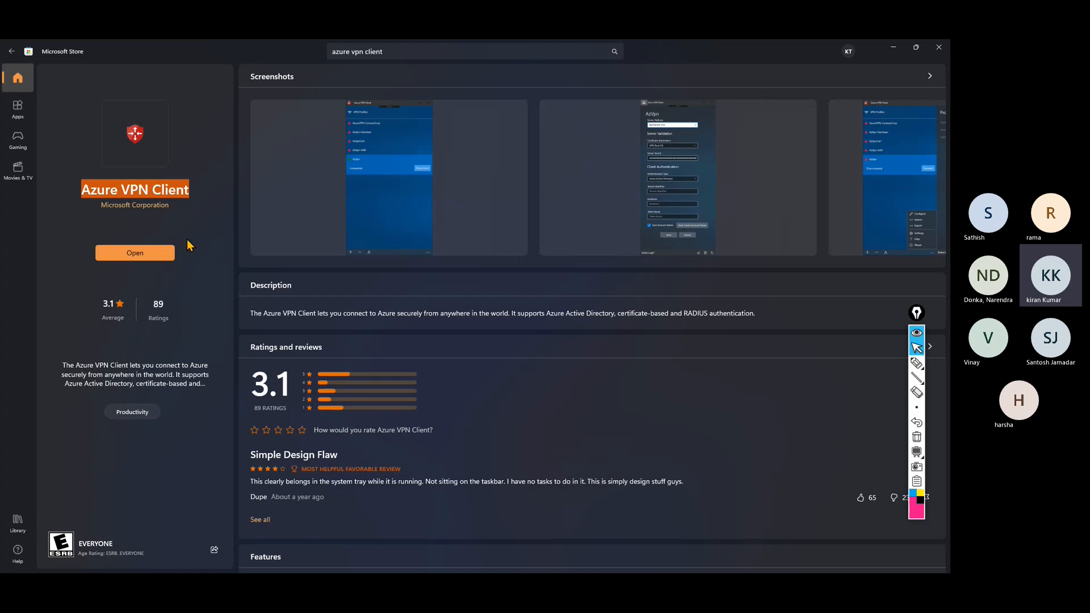
{"action": "left_click", "coordinate": [889, 50]}
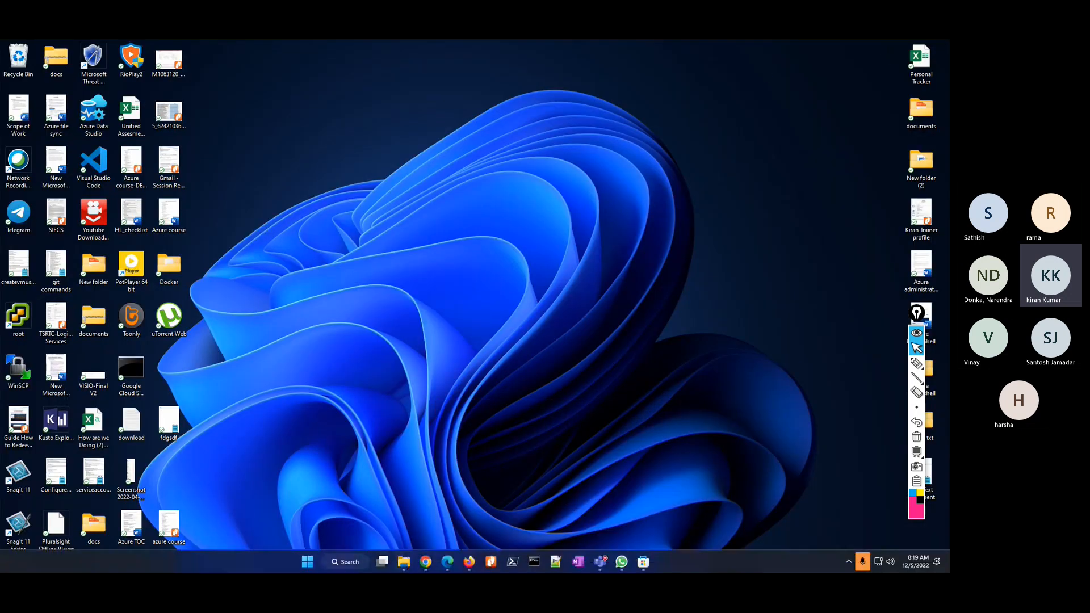
Launch Azure VPN Client via an 'azure vpn' search, maximize it to see no connections, then minimize.
{"action": "left_click", "coordinate": [341, 563]}
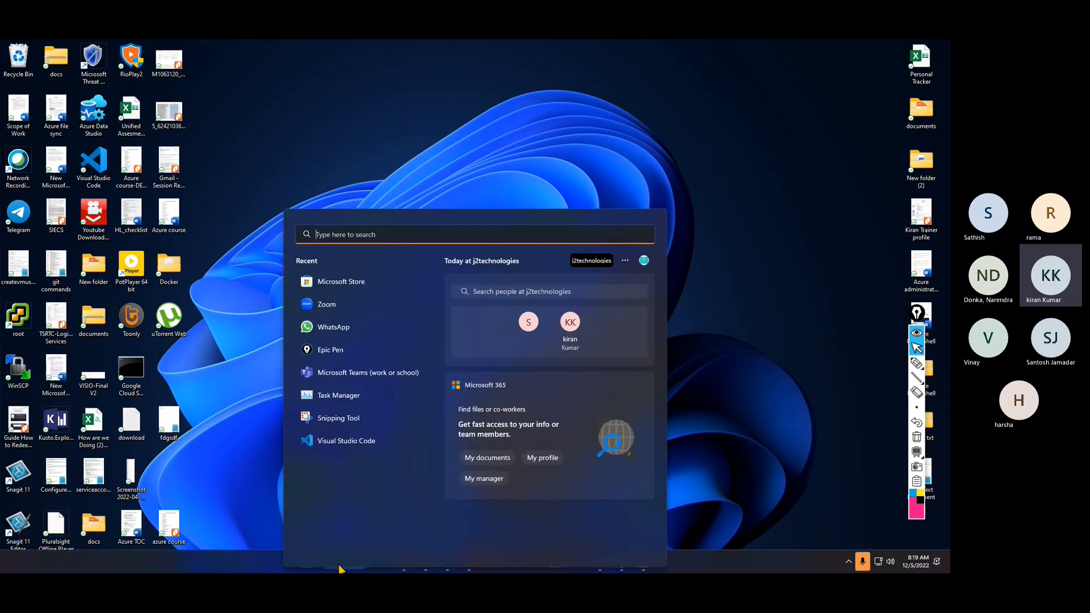
{"action": "type", "text": "azure vpn"}
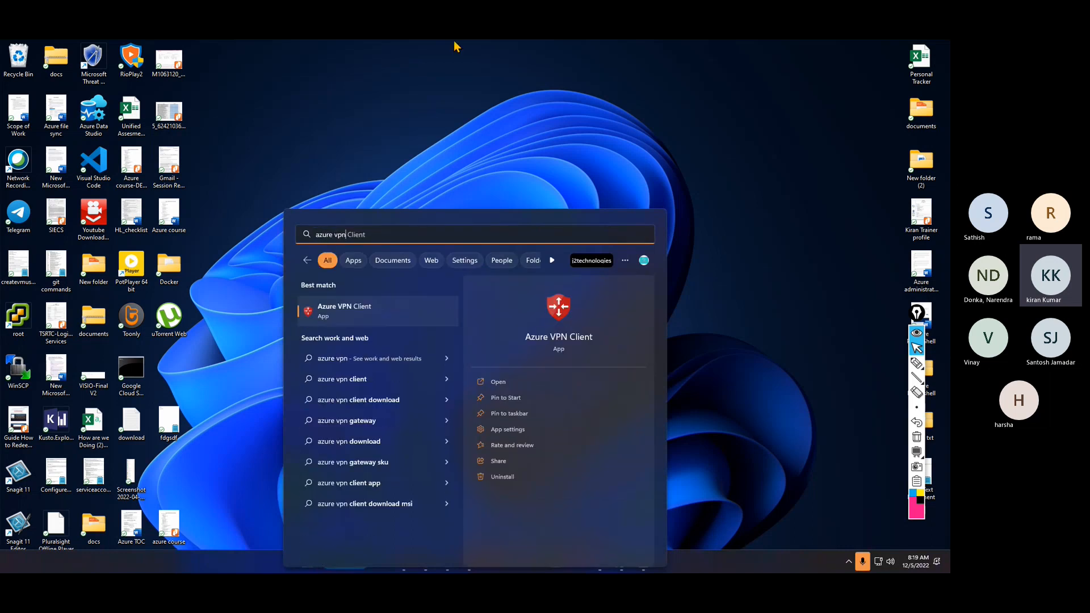
{"action": "left_click", "coordinate": [335, 309]}
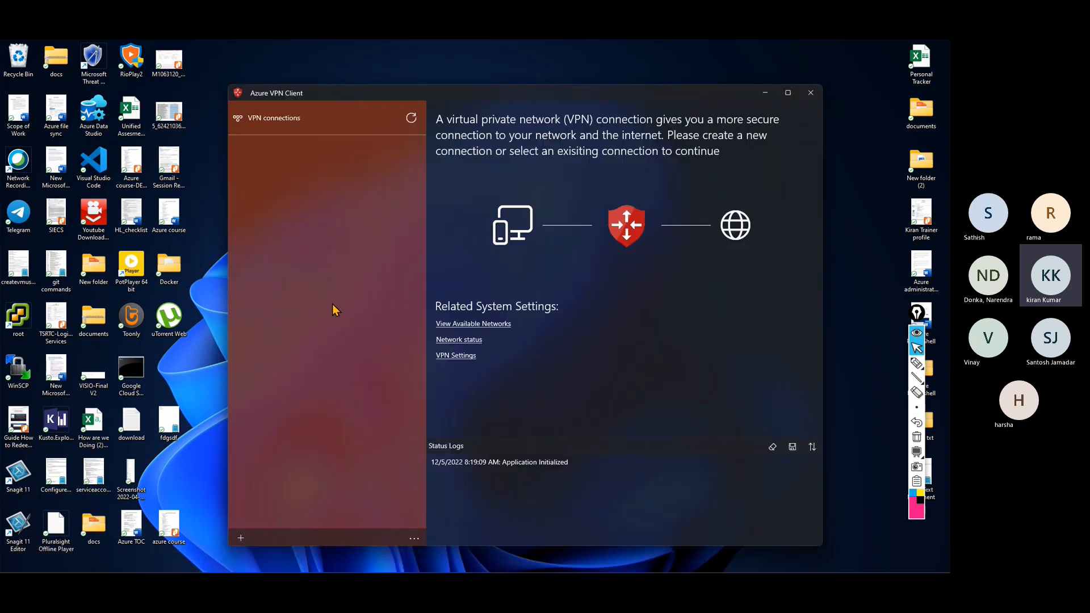
{"action": "left_click", "coordinate": [788, 93]}
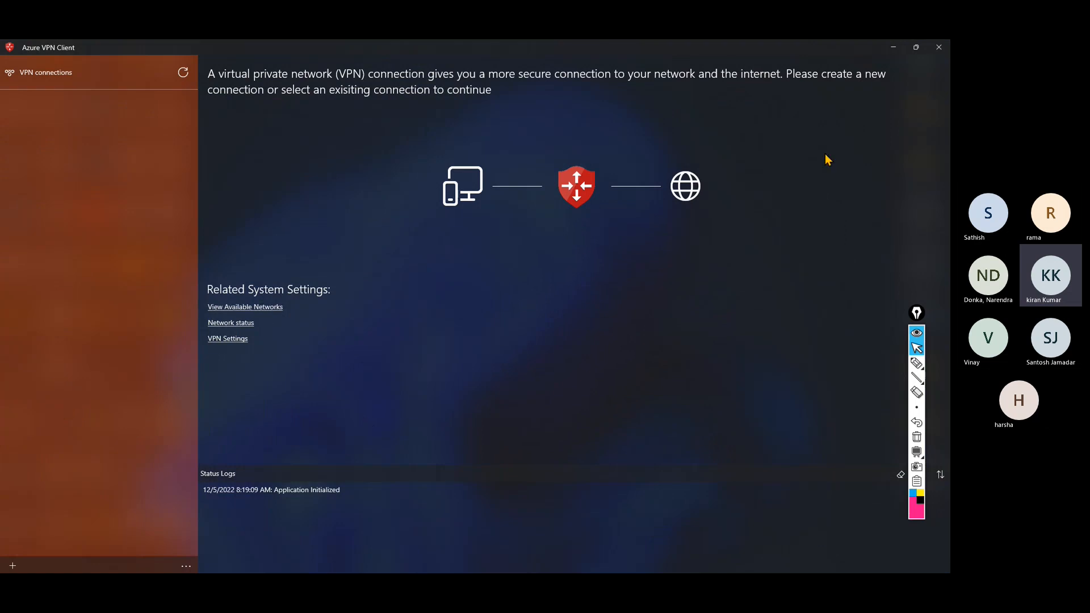
{"action": "left_click", "coordinate": [893, 50]}
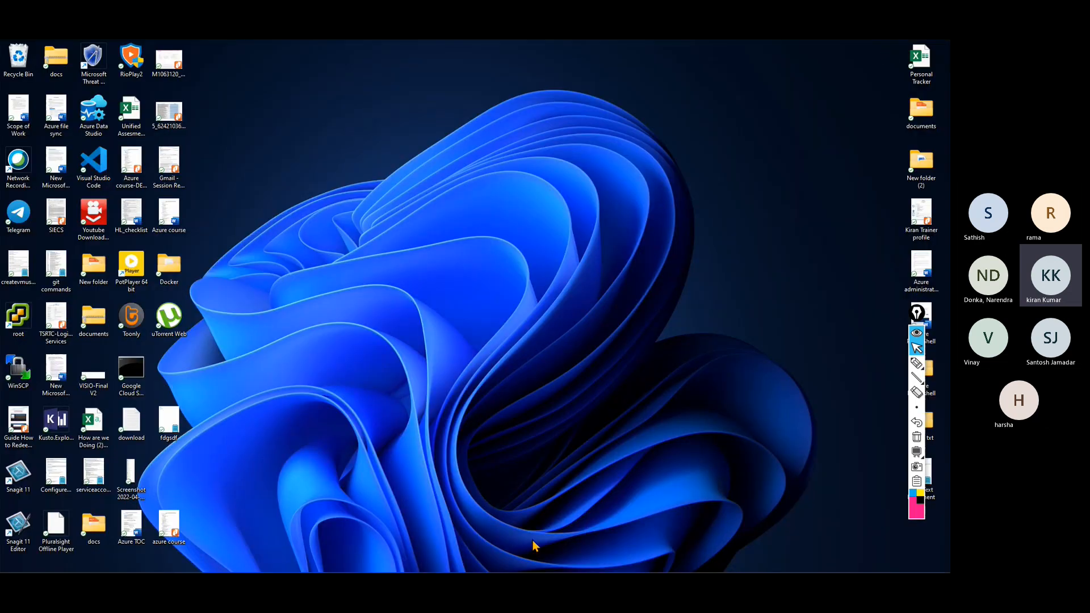
{"action": "mouse_move", "coordinate": [679, 568]}
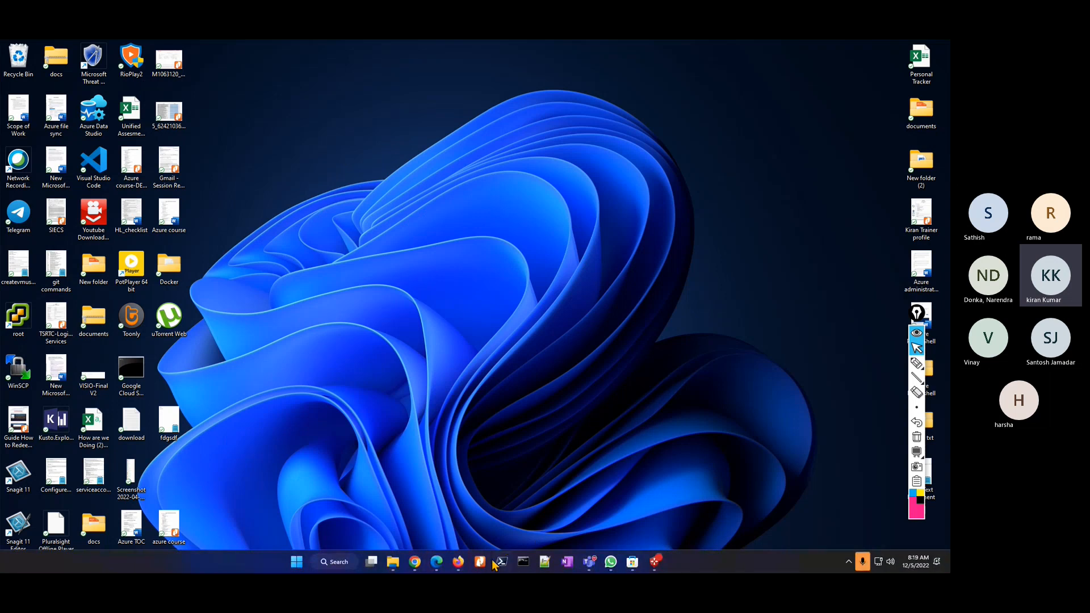
Back in Firefox, view Vnet01's subnets: default 10.0.0.0/24 and GatewaySubnet 10.0.1.0/24.
{"action": "left_click", "coordinate": [458, 561]}
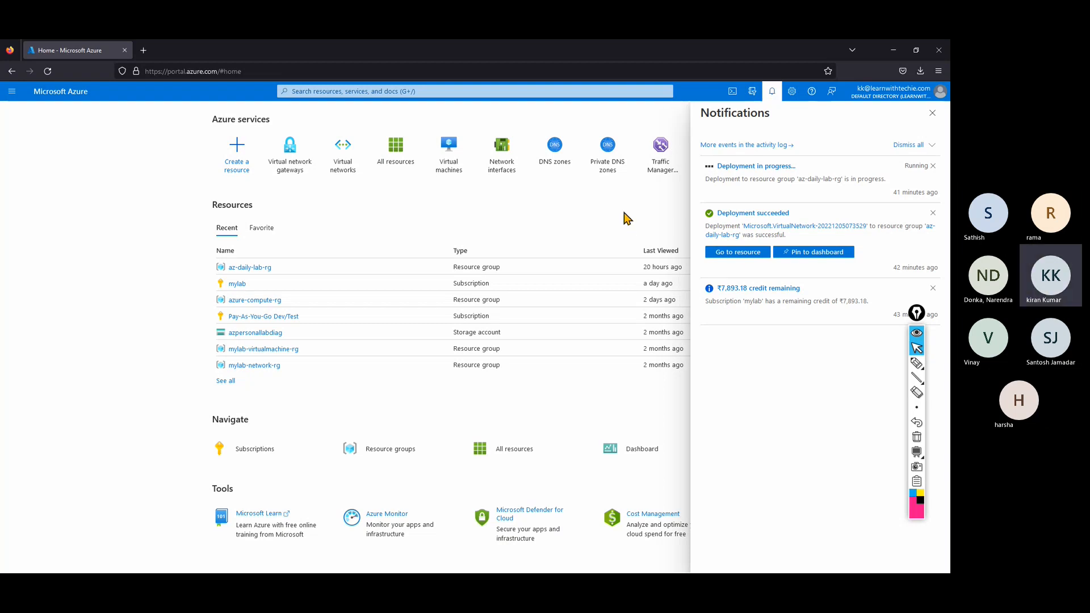
{"action": "left_click", "coordinate": [932, 113]}
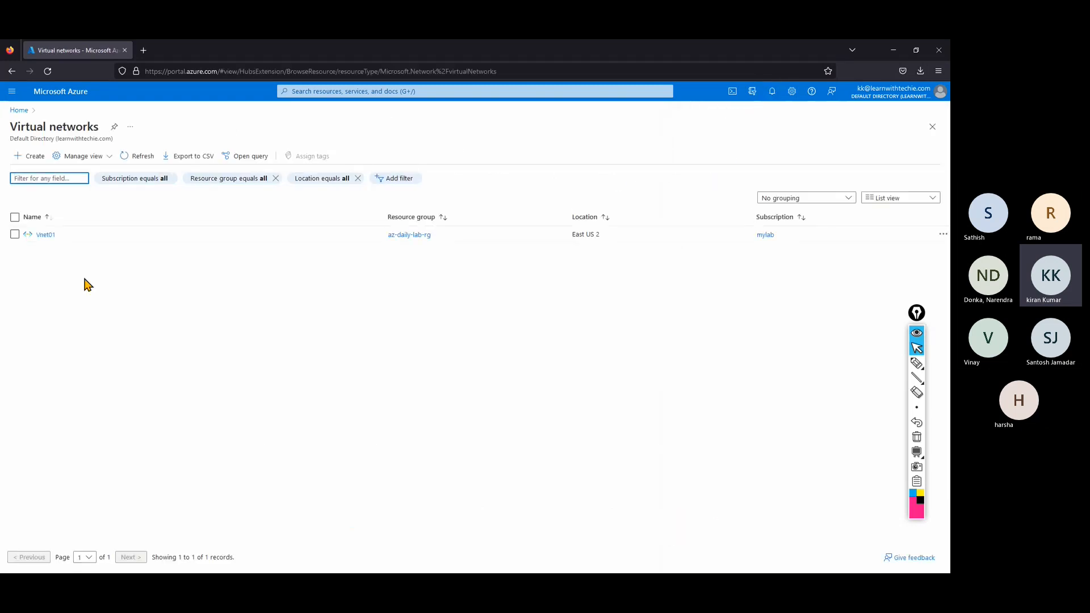
{"action": "left_click", "coordinate": [48, 236]}
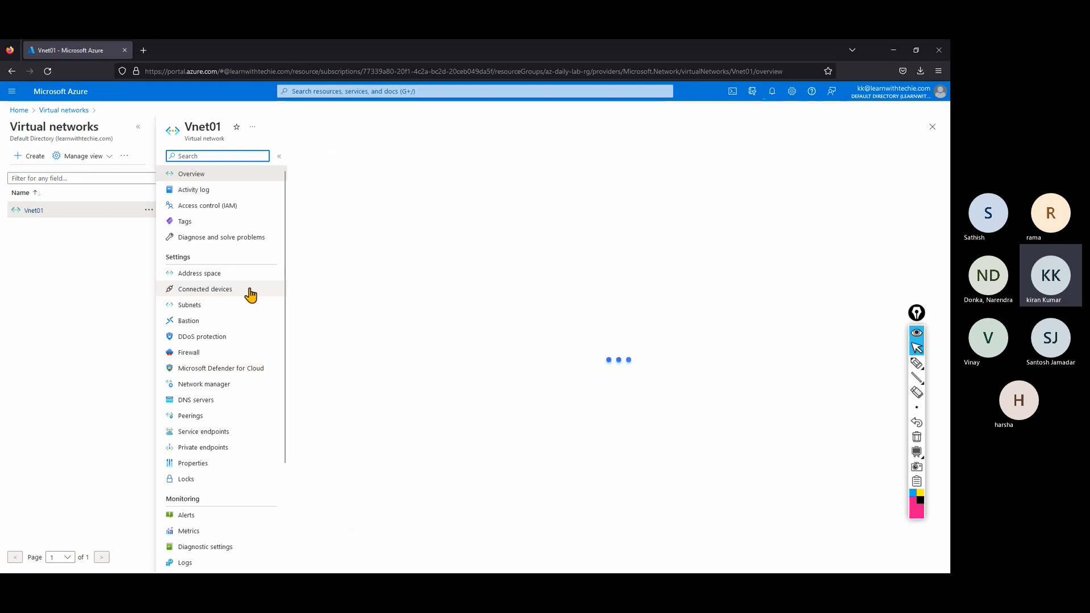
{"action": "left_click", "coordinate": [232, 307]}
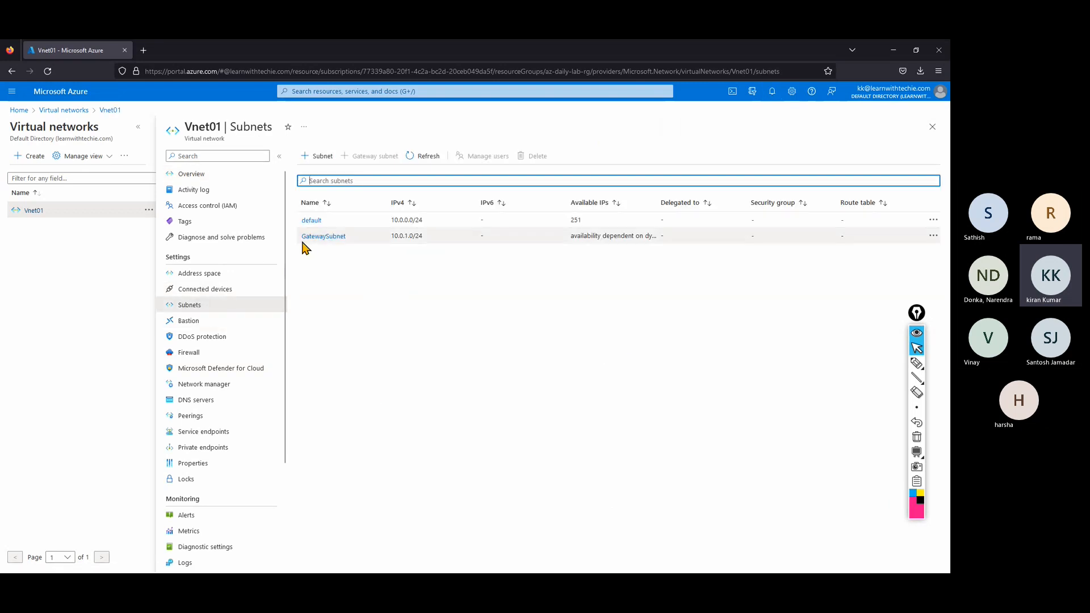
{"action": "left_click_drag", "start_coordinate": [301, 237], "coordinate": [367, 241]}
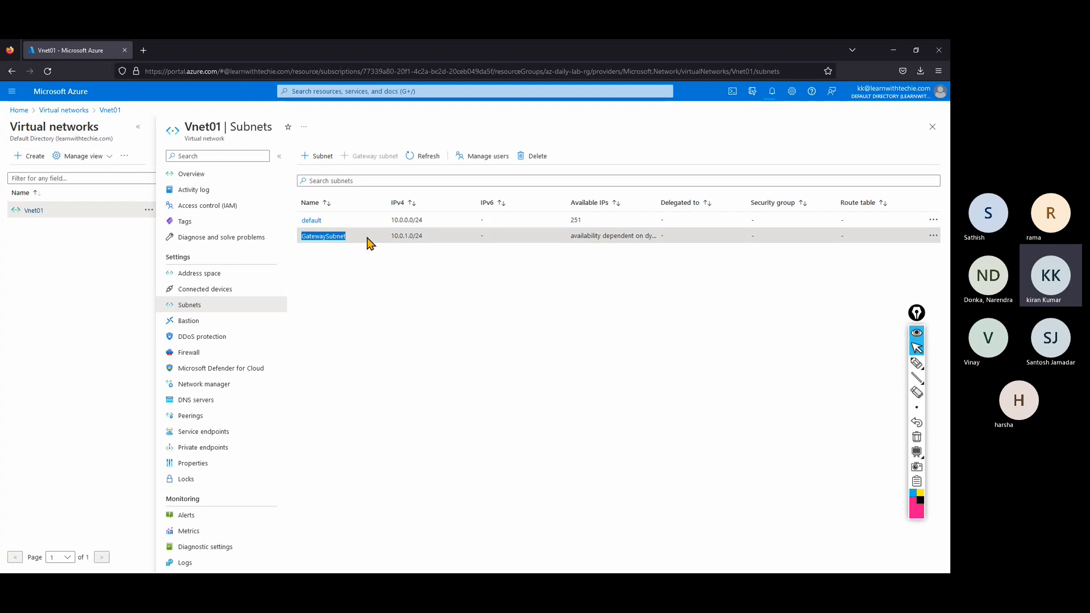
{"action": "left_click", "coordinate": [379, 363]}
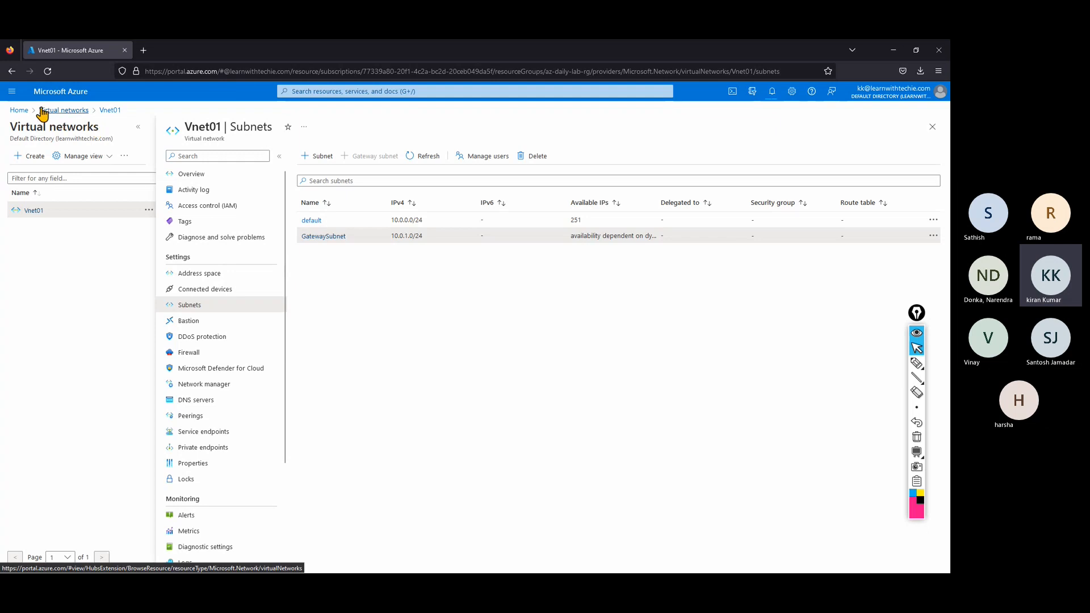
Start an Azure virtual machine named vm01 in az-daily-lab-rg, then abandon the form, discarding edits.
{"action": "left_click", "coordinate": [14, 110]}
{"action": "left_click", "coordinate": [448, 144]}
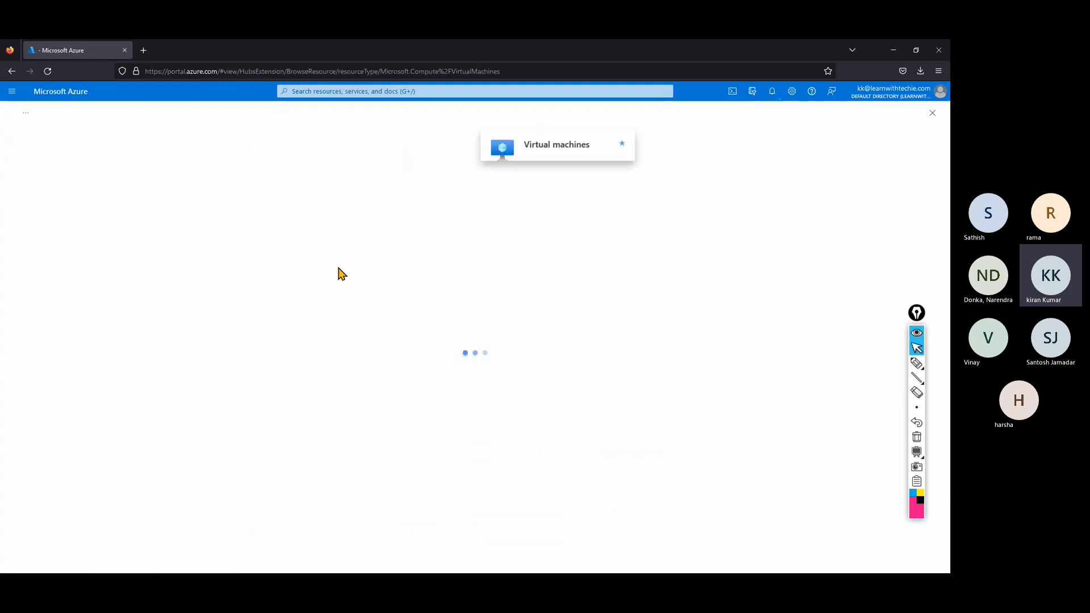
{"action": "left_click", "coordinate": [480, 367]}
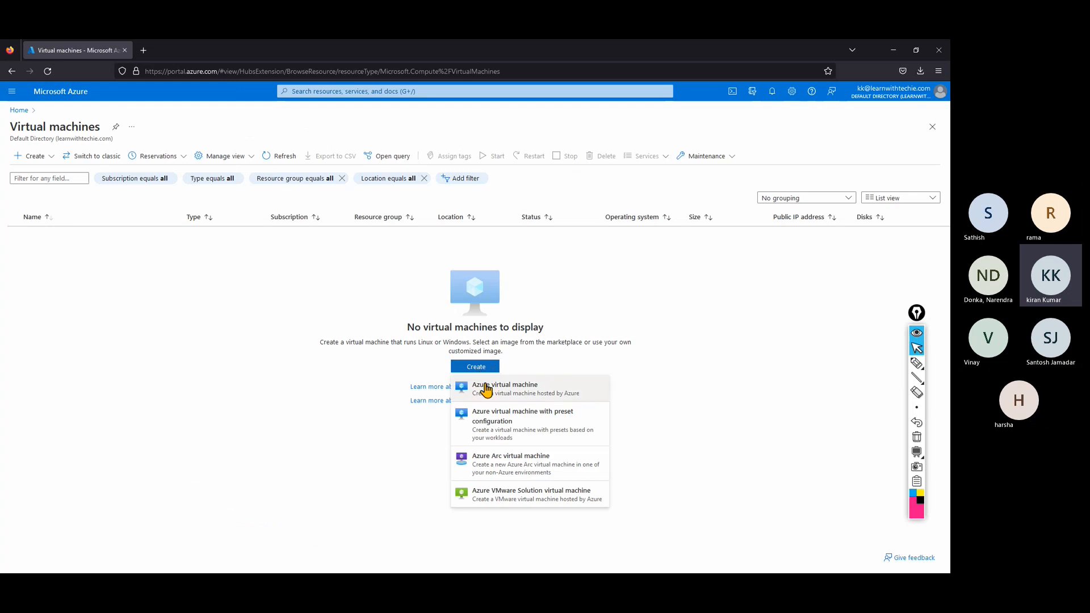
{"action": "left_click", "coordinate": [481, 391]}
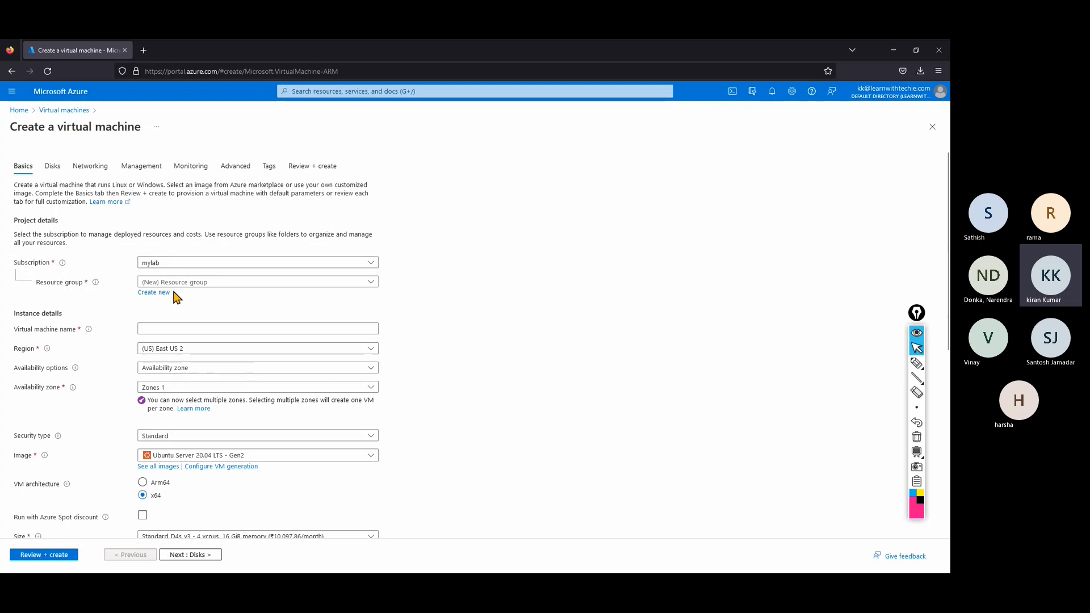
{"action": "left_click", "coordinate": [180, 283]}
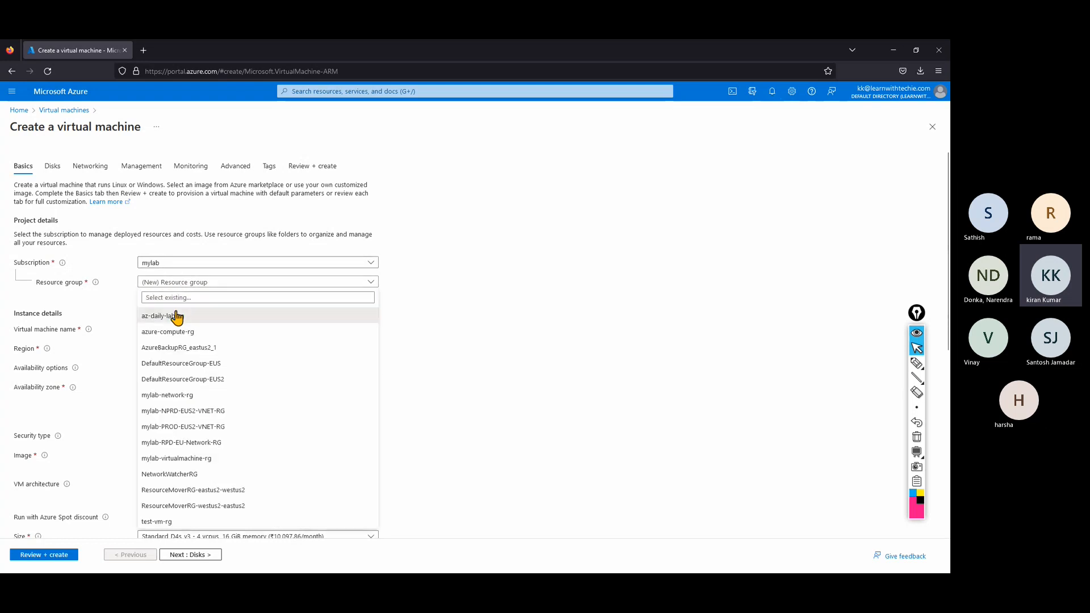
{"action": "left_click", "coordinate": [175, 313]}
{"action": "left_click", "coordinate": [174, 327]}
{"action": "type", "text": "vm01"}
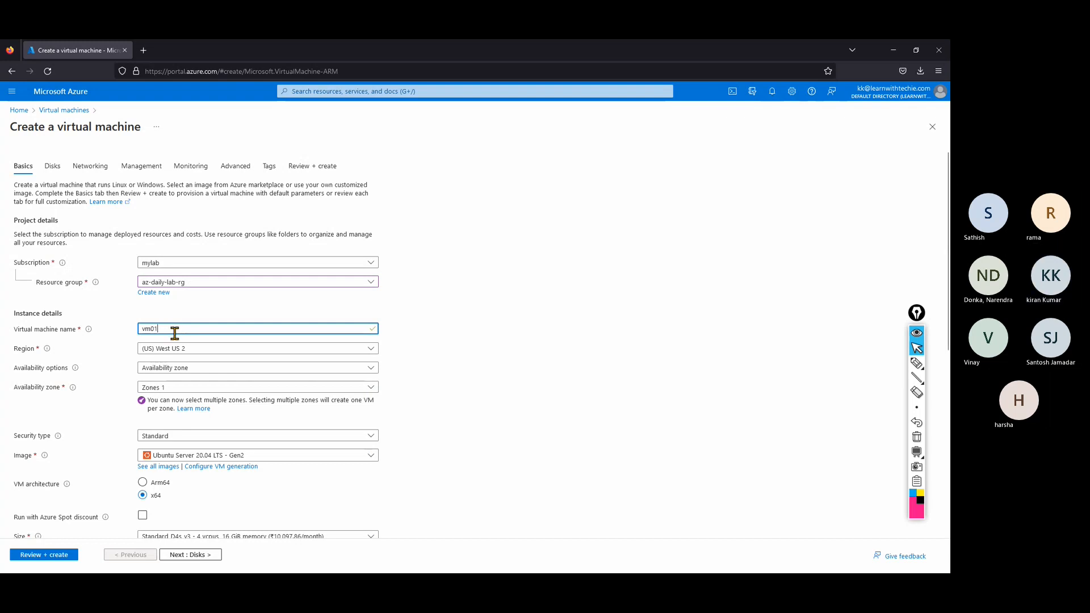
{"action": "left_click", "coordinate": [19, 111]}
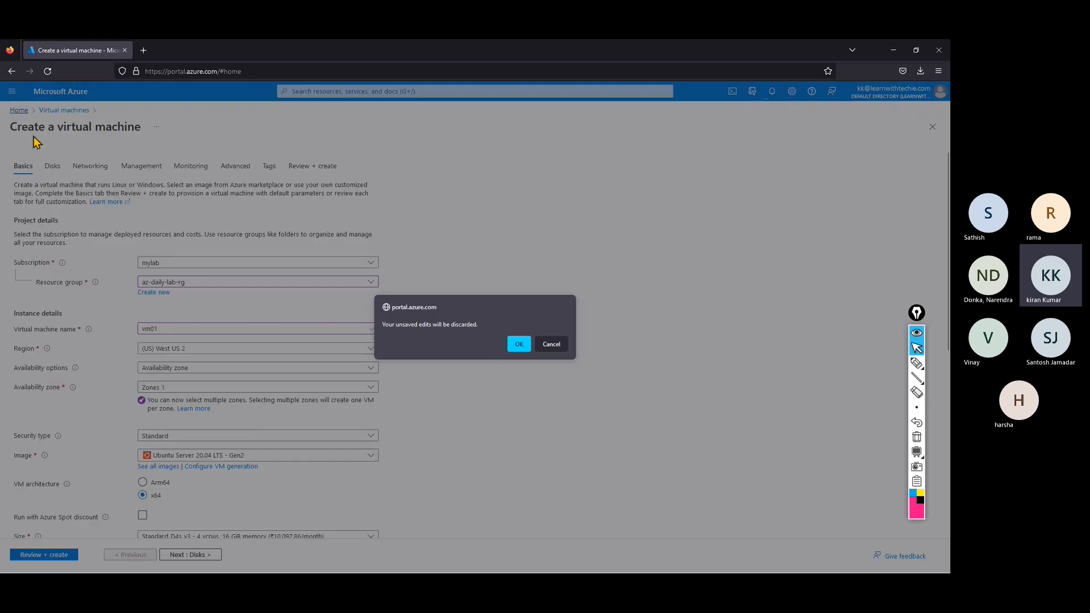
{"action": "left_click", "coordinate": [517, 344]}
Glance at the virtual networks list, then restart the VM form with vm01 in az-daily-lab-rg.
{"action": "left_click", "coordinate": [339, 166]}
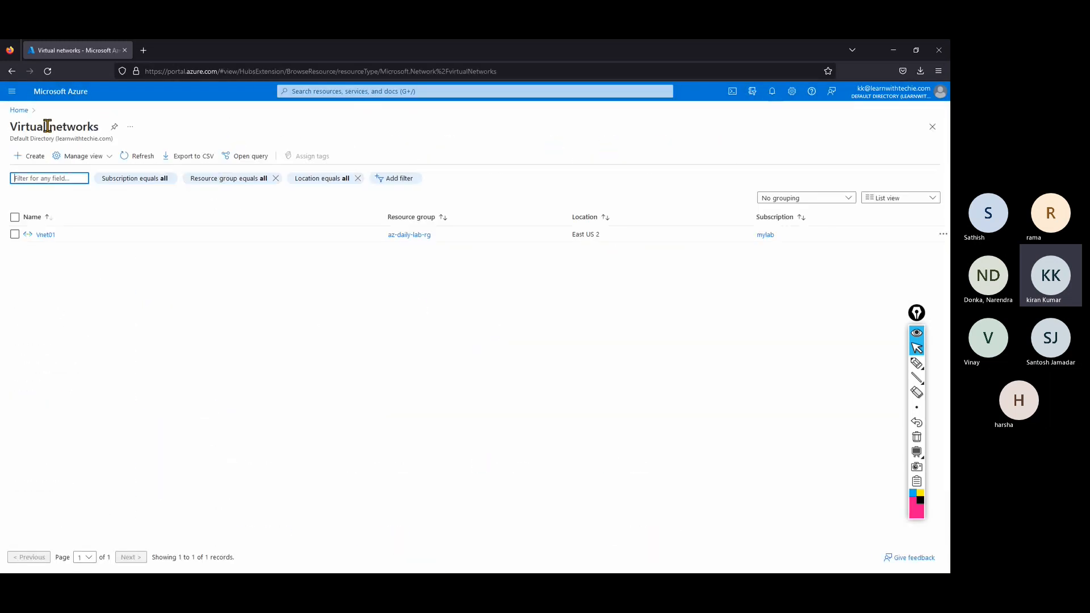
{"action": "left_click", "coordinate": [19, 110]}
{"action": "left_click", "coordinate": [342, 159]}
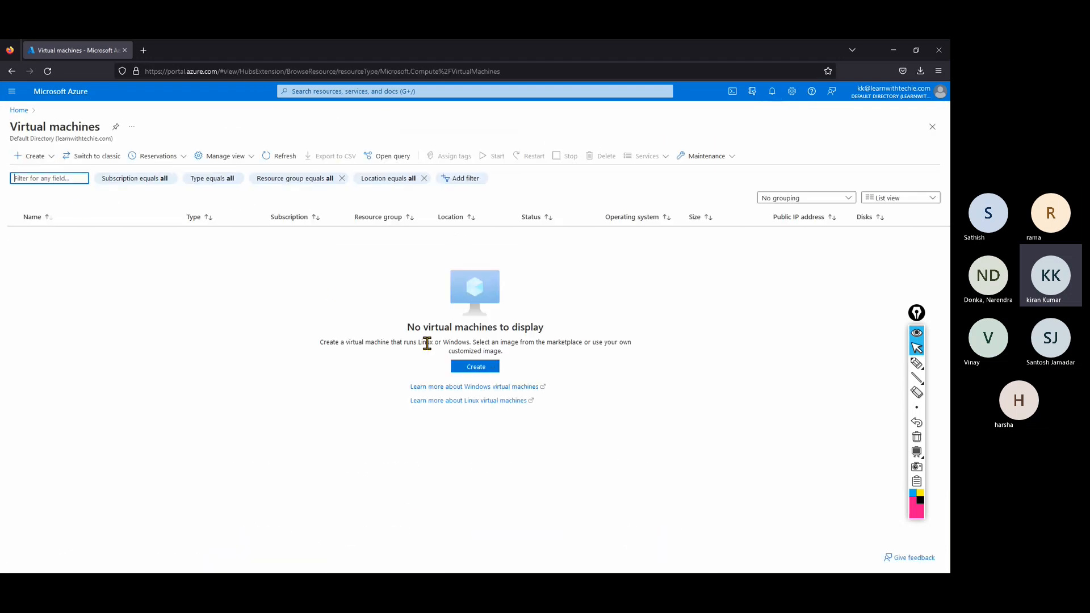
{"action": "left_click", "coordinate": [471, 368]}
{"action": "left_click", "coordinate": [479, 387]}
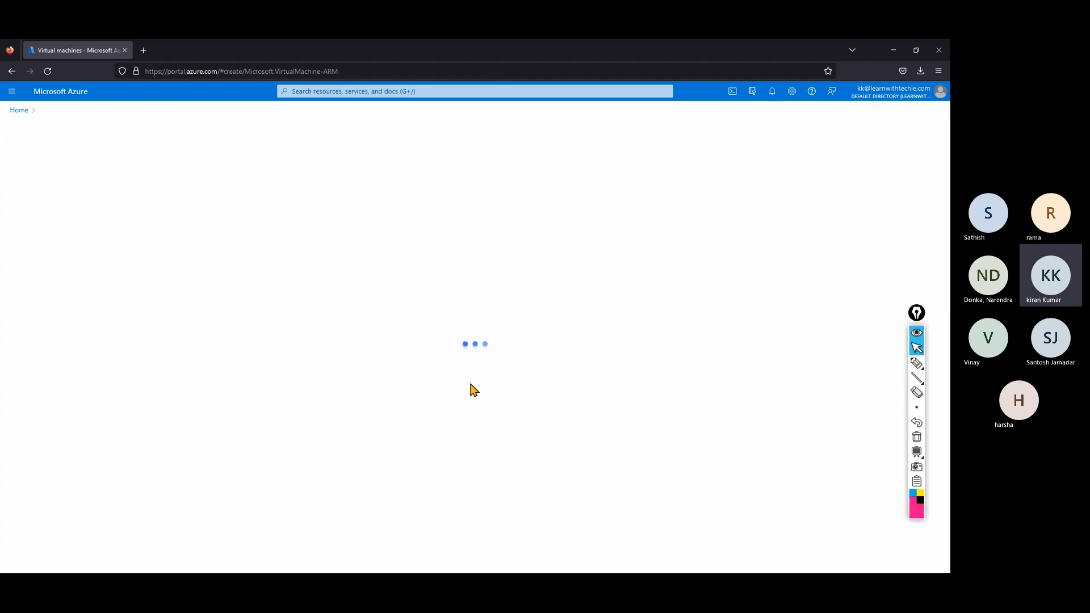
{"action": "left_click", "coordinate": [173, 288]}
{"action": "left_click", "coordinate": [175, 318]}
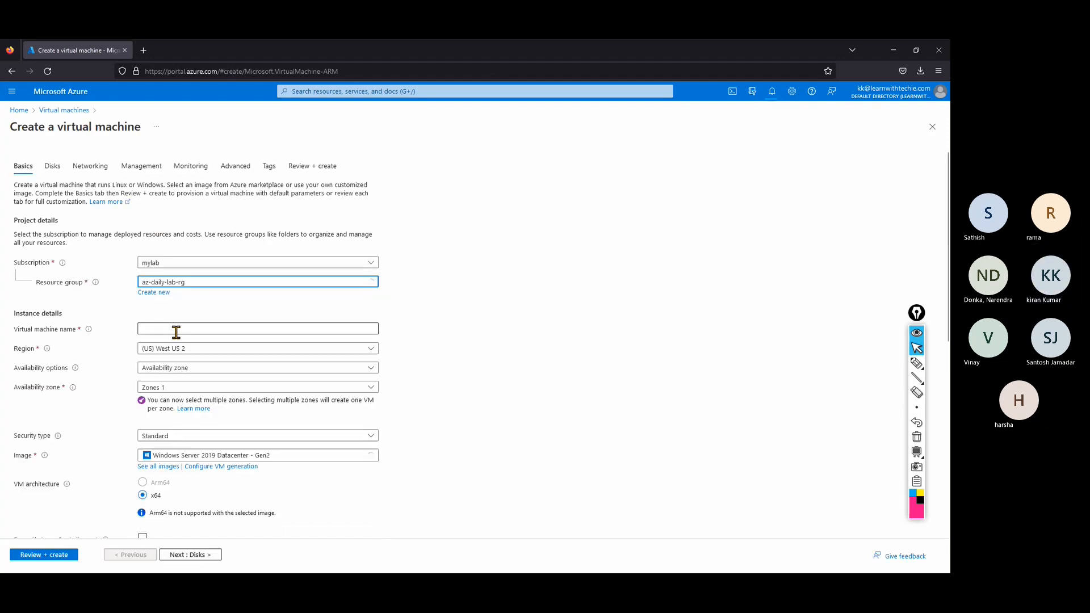
{"action": "left_click", "coordinate": [176, 327]}
{"action": "type", "text": "vm01"}
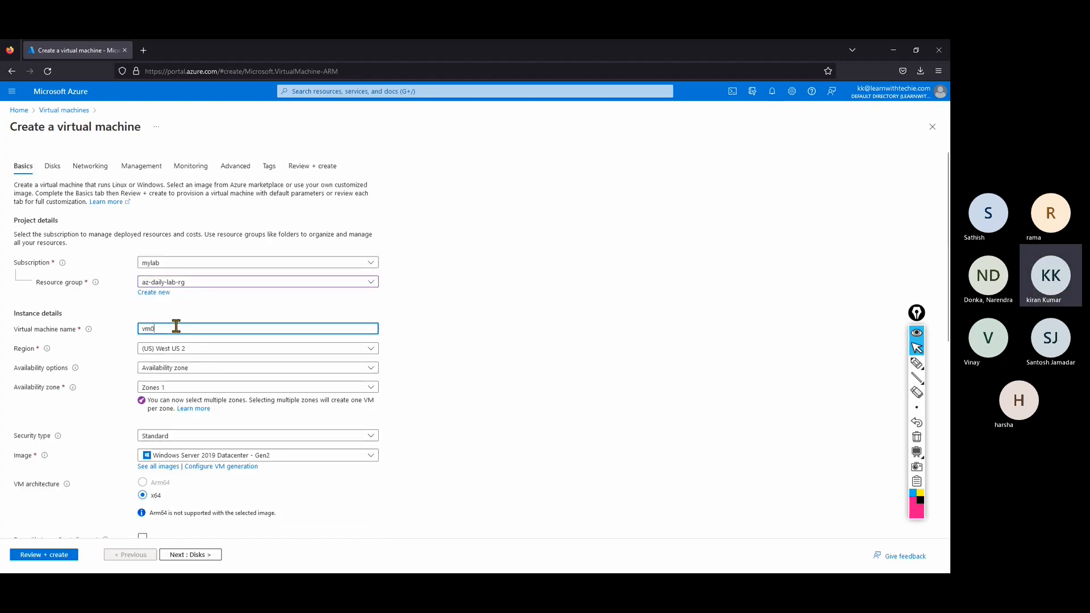
Set region East US 2, no infrastructure redundancy required, and size Standard_B2s.
{"action": "left_click", "coordinate": [185, 352]}
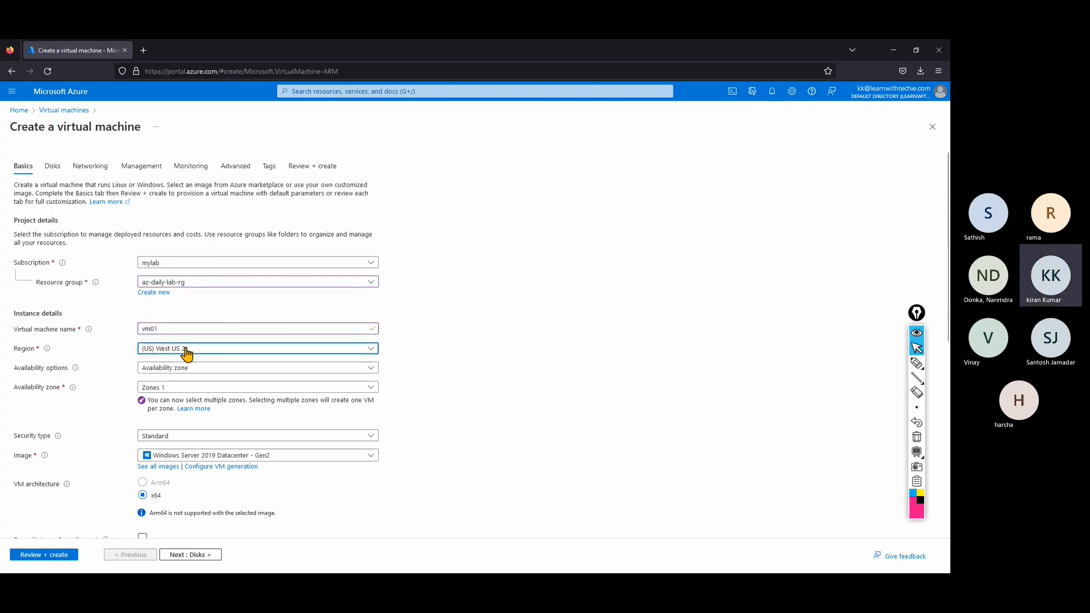
{"action": "type", "text": "east"}
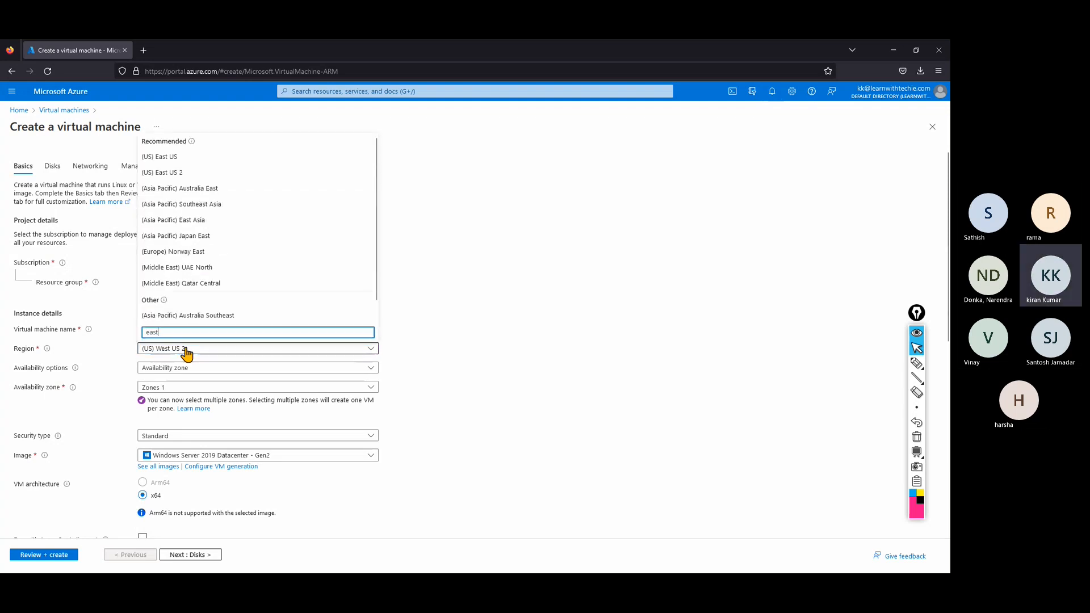
{"action": "left_click", "coordinate": [167, 173]}
{"action": "left_click", "coordinate": [169, 368]}
{"action": "left_click", "coordinate": [182, 382]}
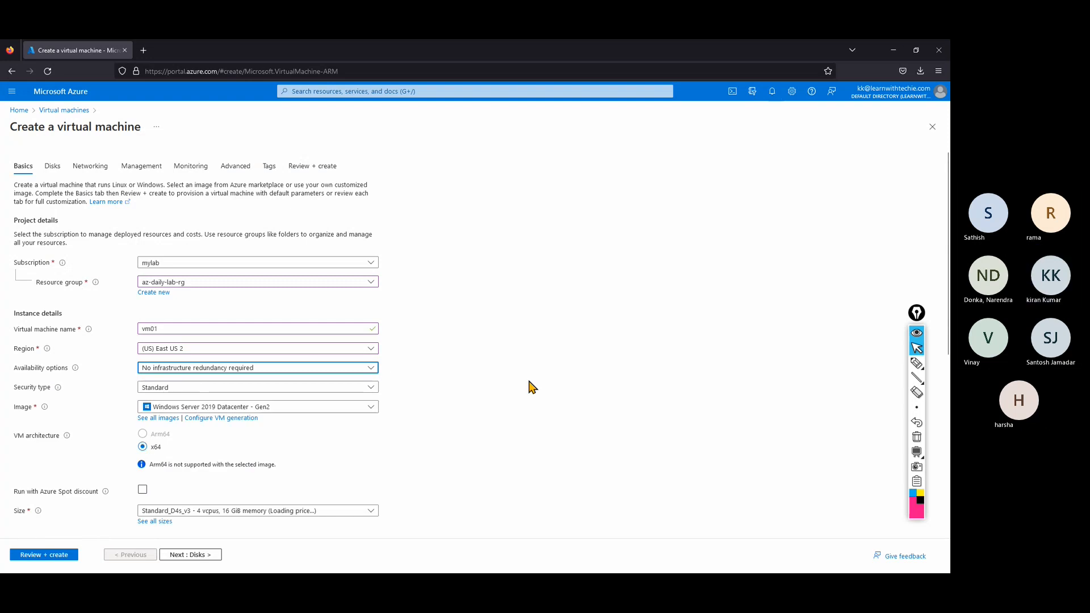
{"action": "scroll", "coordinate": [528, 386], "scroll_direction": "down", "scroll_amount": 3}
{"action": "scroll", "coordinate": [528, 389], "scroll_direction": "down", "scroll_amount": 1}
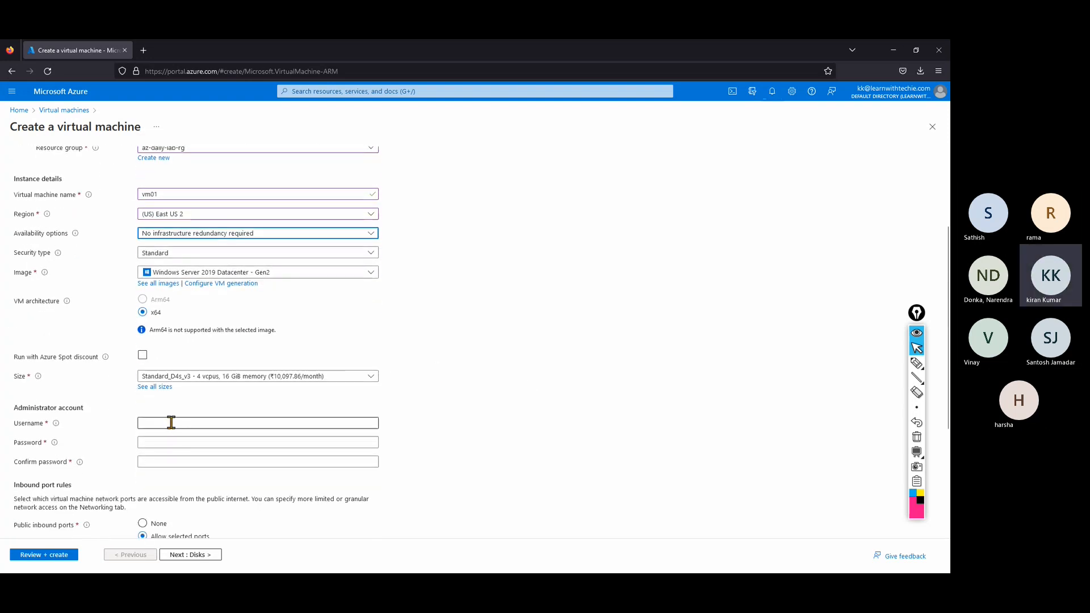
{"action": "left_click", "coordinate": [216, 377]}
{"action": "left_click", "coordinate": [195, 423]}
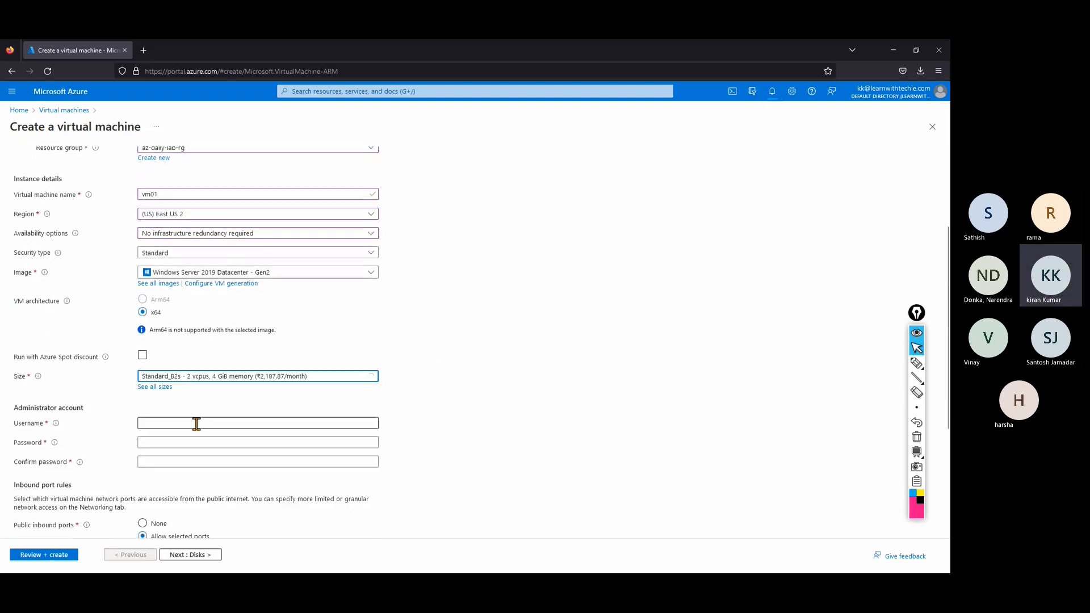
Enter the administrator username and password, and set Public inbound ports to None.
{"action": "left_click", "coordinate": [169, 426]}
{"action": "type", "text": "a"}
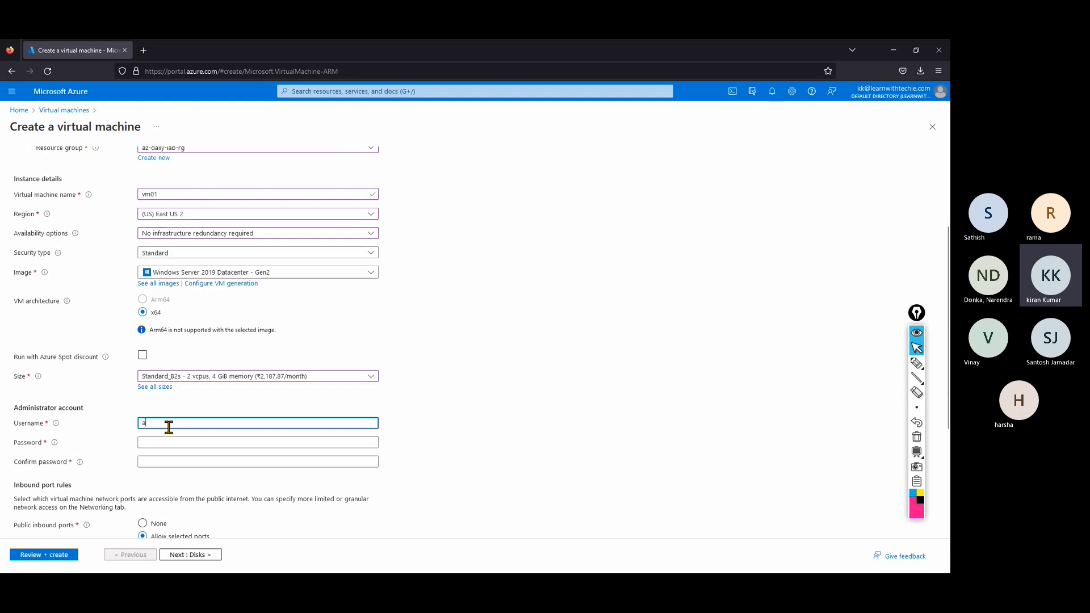
{"action": "type", "text": "zadmin"}
{"action": "key", "text": "Tab"}
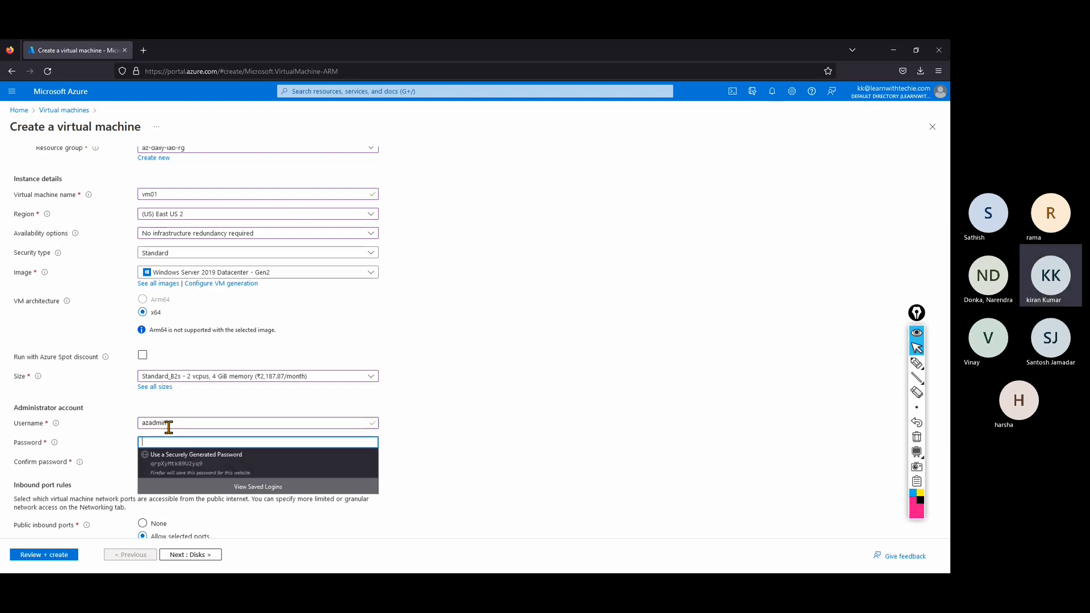
{"action": "type", "text": "A••••"}
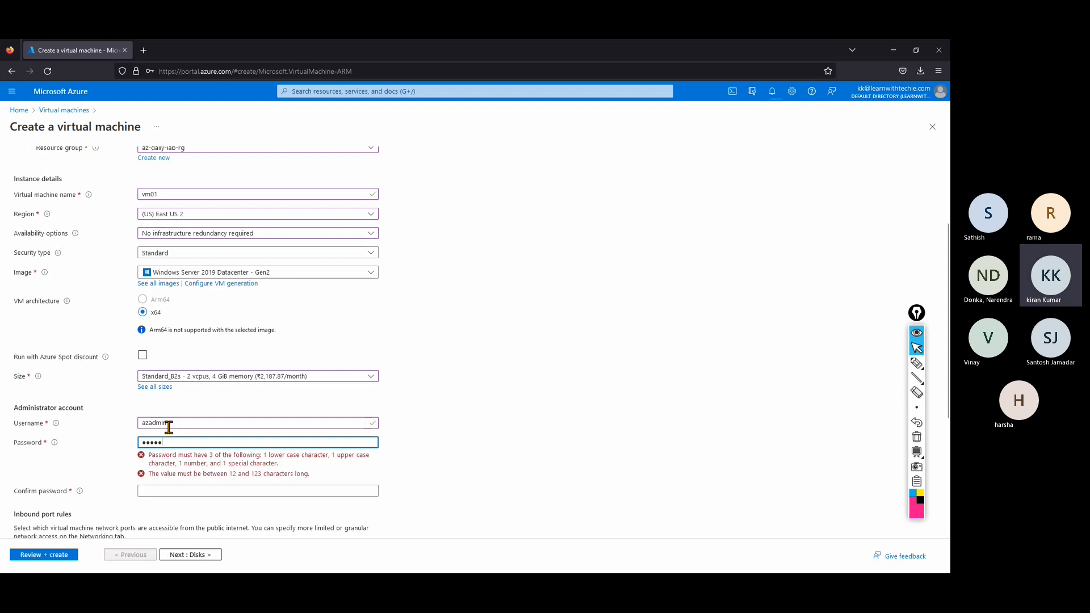
{"action": "type", "text": "•••••••"}
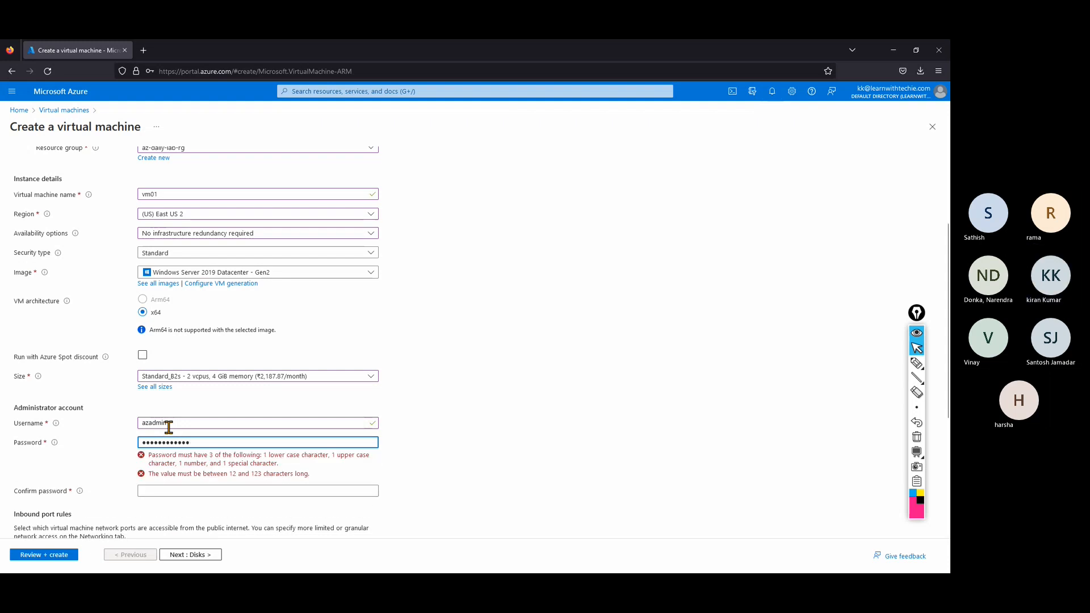
{"action": "key", "text": "Tab"}
{"action": "type", "text": "••"}
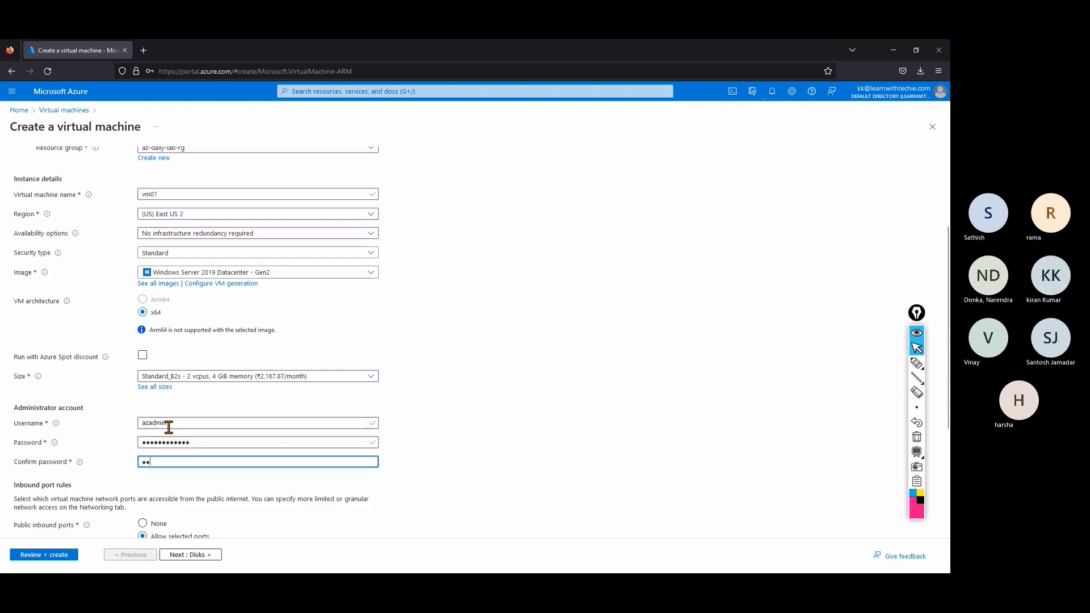
{"action": "type", "text": "••••••••"}
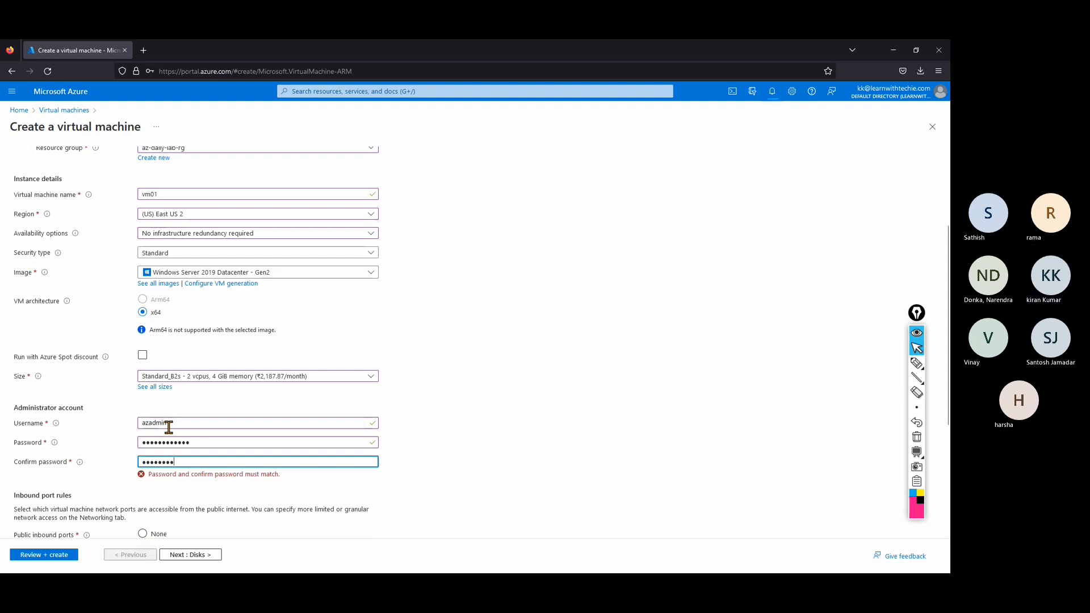
{"action": "type", "text": "••"}
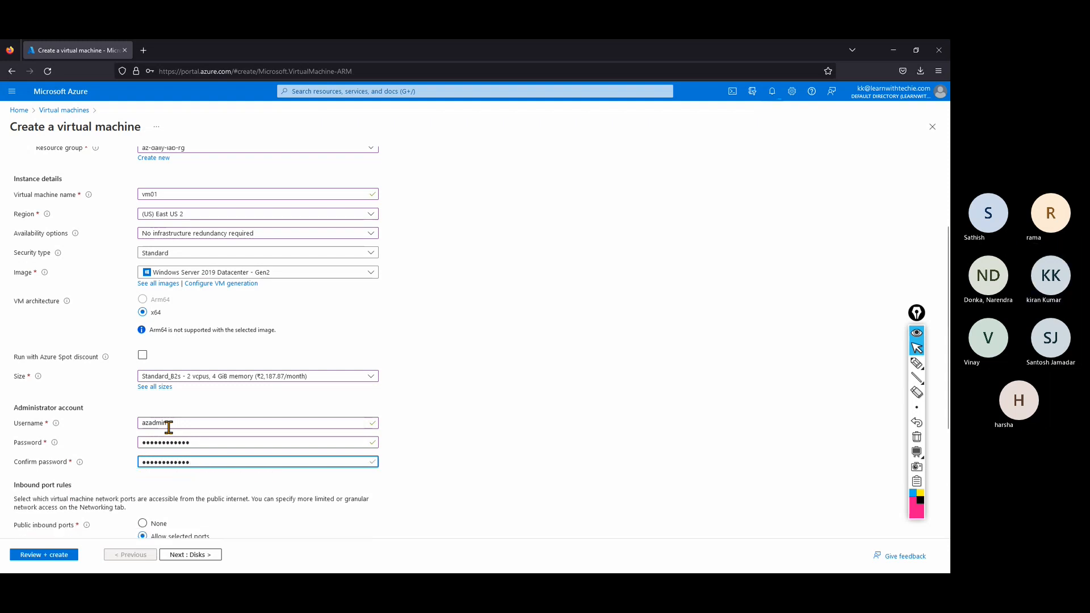
{"action": "scroll", "coordinate": [170, 432], "scroll_direction": "down", "scroll_amount": 1}
{"action": "scroll", "coordinate": [170, 437], "scroll_direction": "down", "scroll_amount": 1}
{"action": "left_click", "coordinate": [143, 389]}
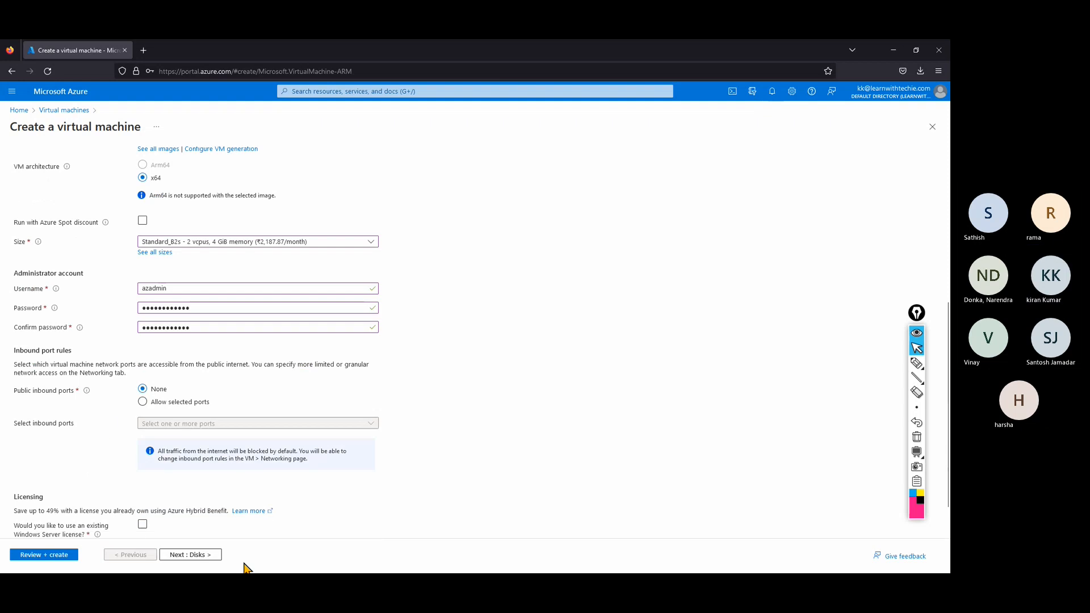
On the Networking tab, give vm01 no public IP and no NIC network security group.
{"action": "left_click", "coordinate": [202, 561]}
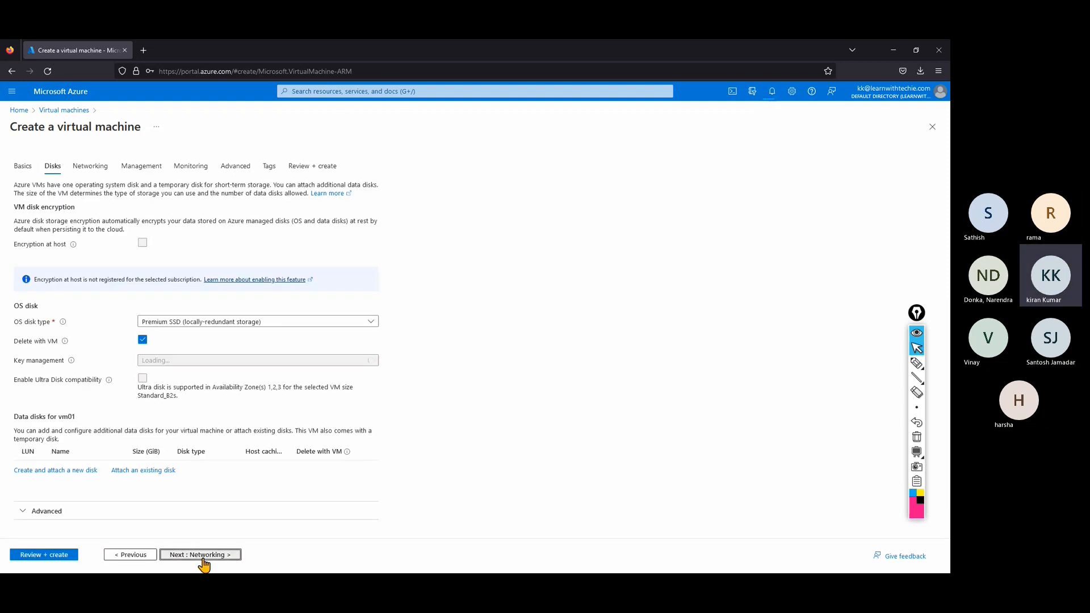
{"action": "left_click", "coordinate": [203, 560]}
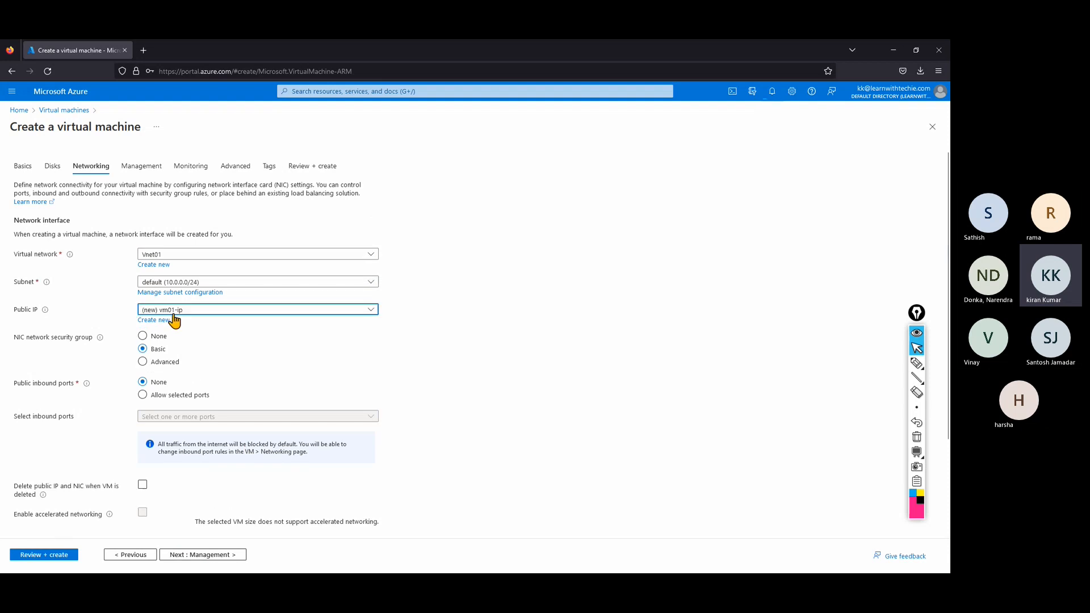
{"action": "left_click", "coordinate": [173, 313]}
{"action": "left_click", "coordinate": [164, 340]}
{"action": "left_click", "coordinate": [157, 337]}
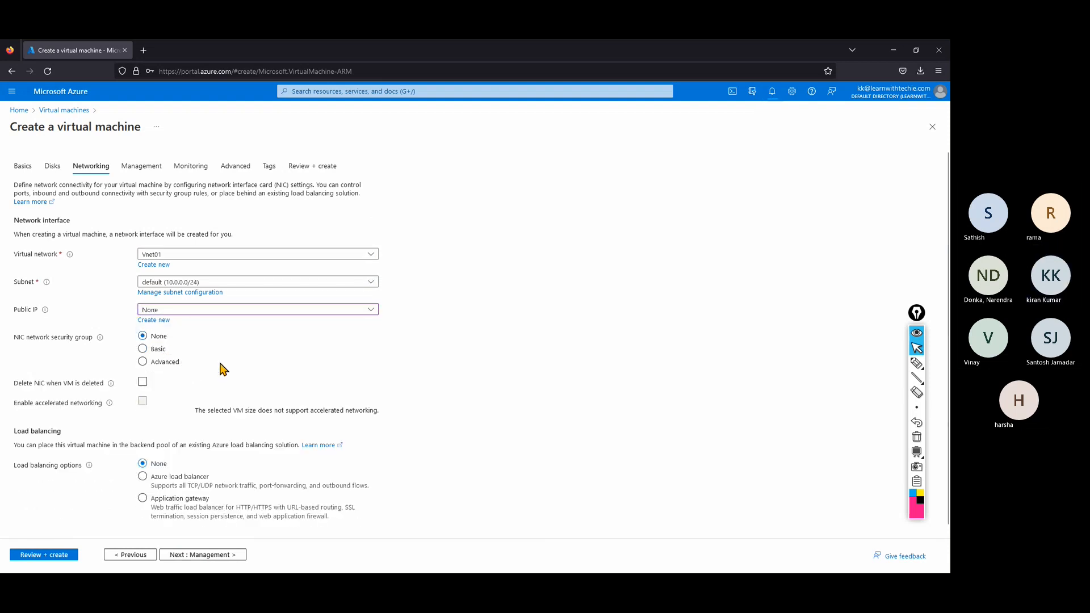
Disable boot diagnostics, validate with Review + create, and create the virtual machine.
{"action": "left_click", "coordinate": [199, 556]}
{"action": "left_click", "coordinate": [199, 555]}
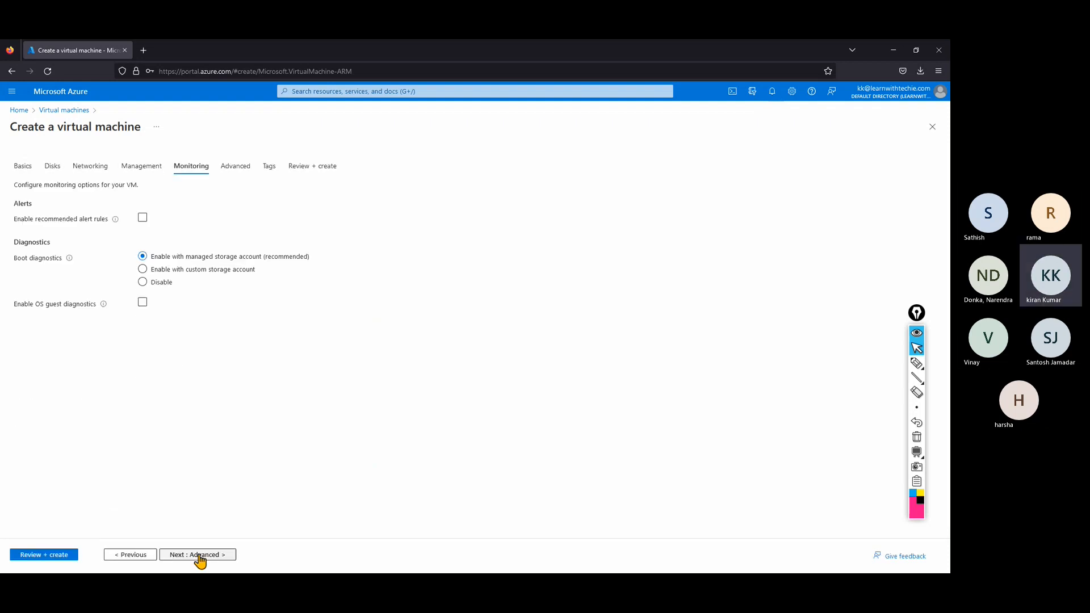
{"action": "left_click", "coordinate": [199, 555]}
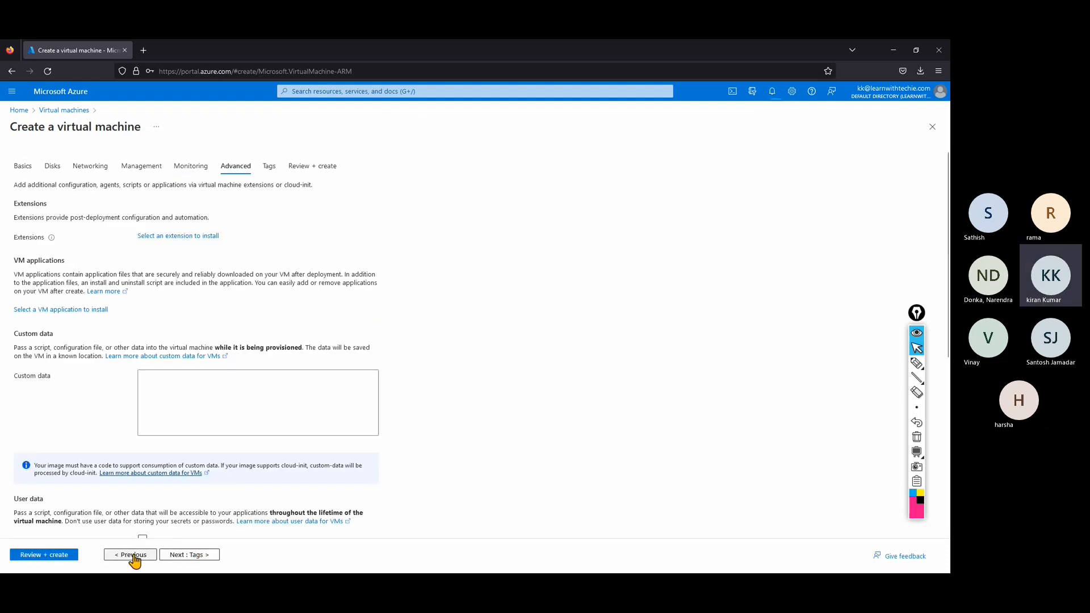
{"action": "left_click", "coordinate": [132, 556]}
{"action": "left_click", "coordinate": [149, 283]}
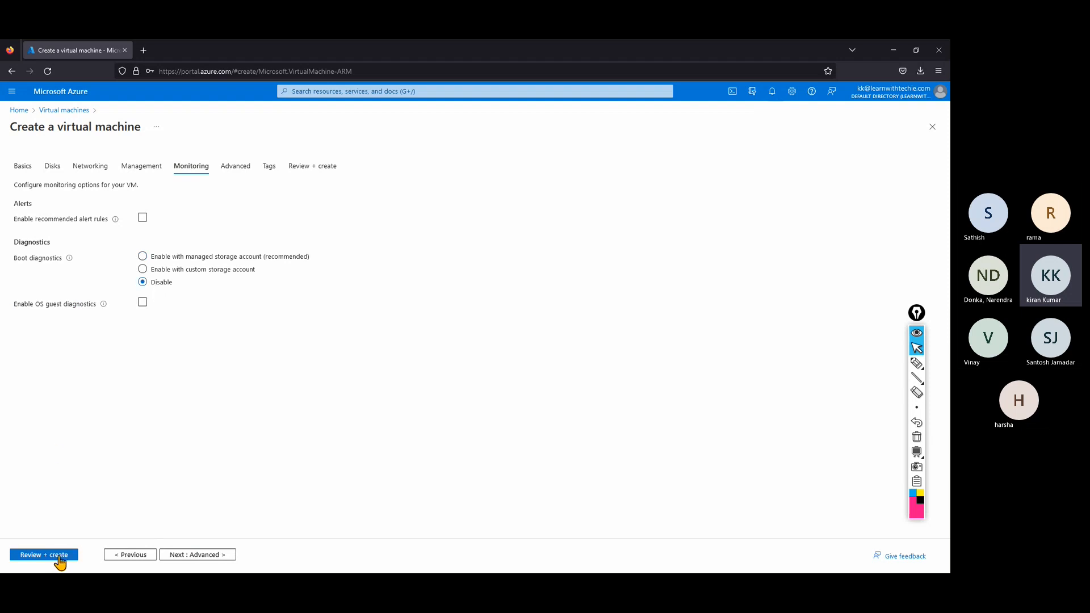
{"action": "left_click", "coordinate": [58, 556]}
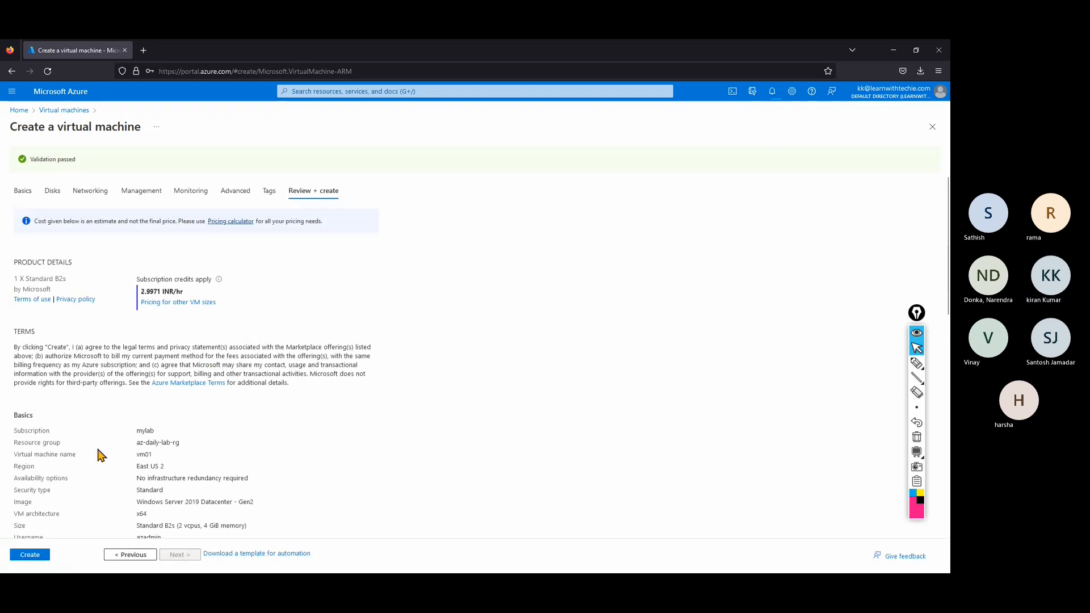
{"action": "left_click", "coordinate": [31, 555]}
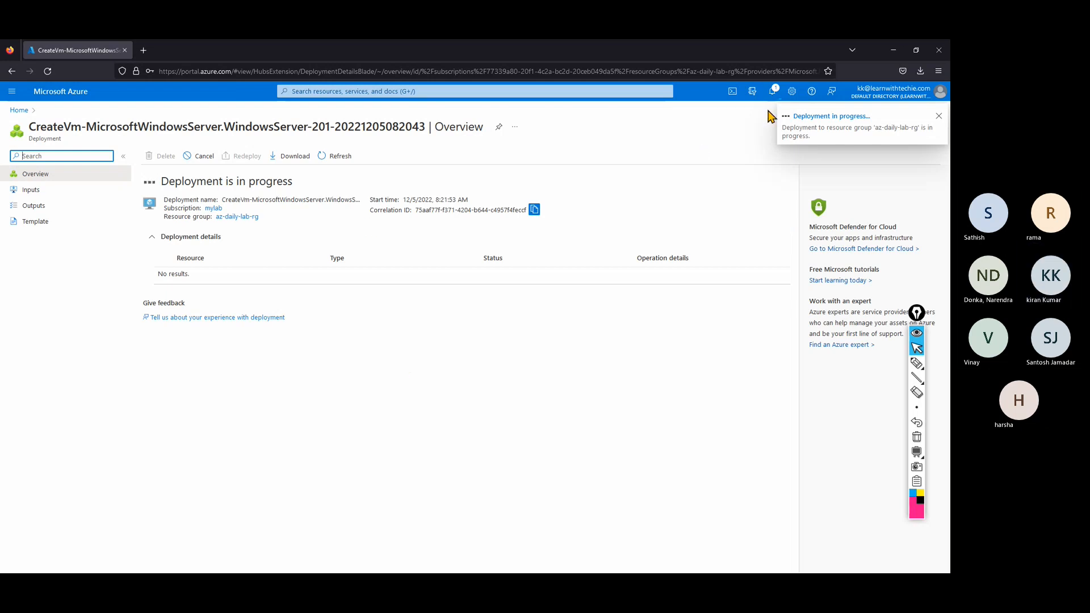
Open the deployed vpn01 gateway's Overview from its deployment notification's details.
{"action": "left_click", "coordinate": [54, 93]}
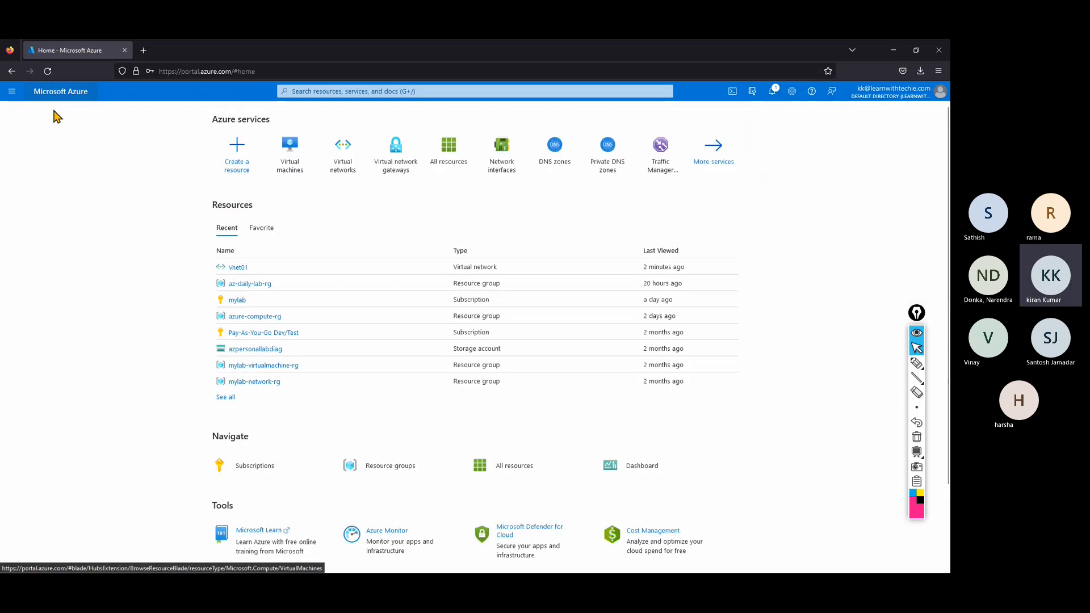
{"action": "left_click", "coordinate": [772, 93]}
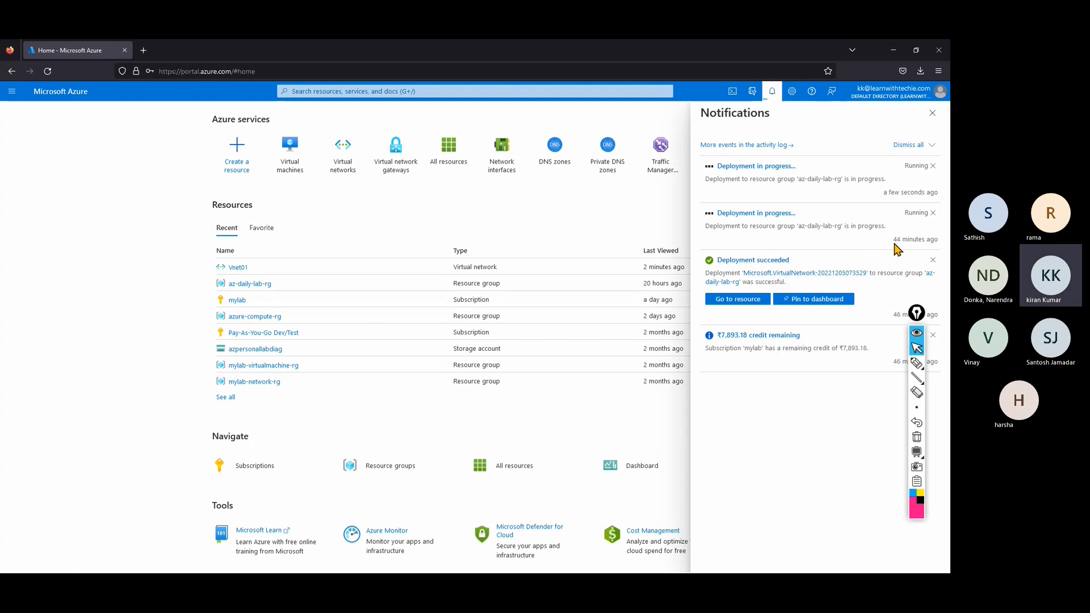
{"action": "left_click_drag", "start_coordinate": [893, 244], "coordinate": [943, 244]}
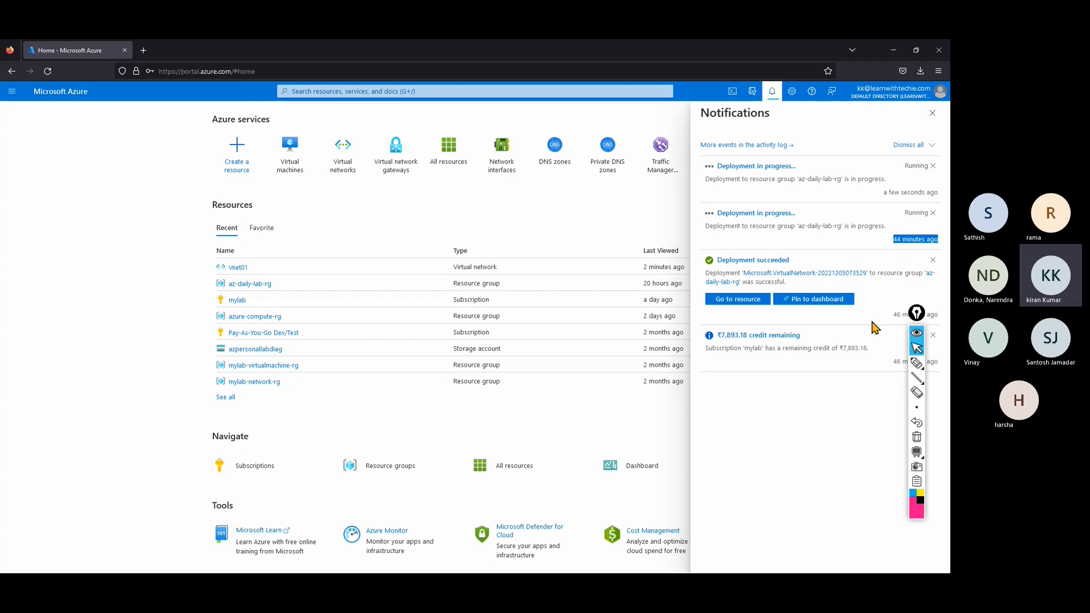
{"action": "left_click", "coordinate": [750, 215]}
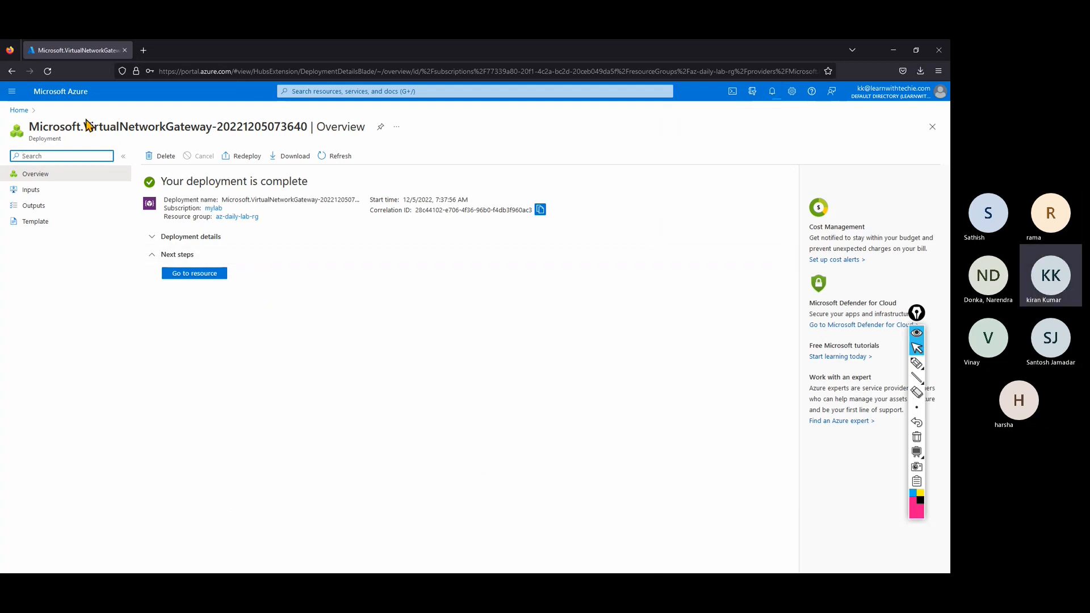
{"action": "left_click_drag", "start_coordinate": [84, 125], "coordinate": [208, 127]}
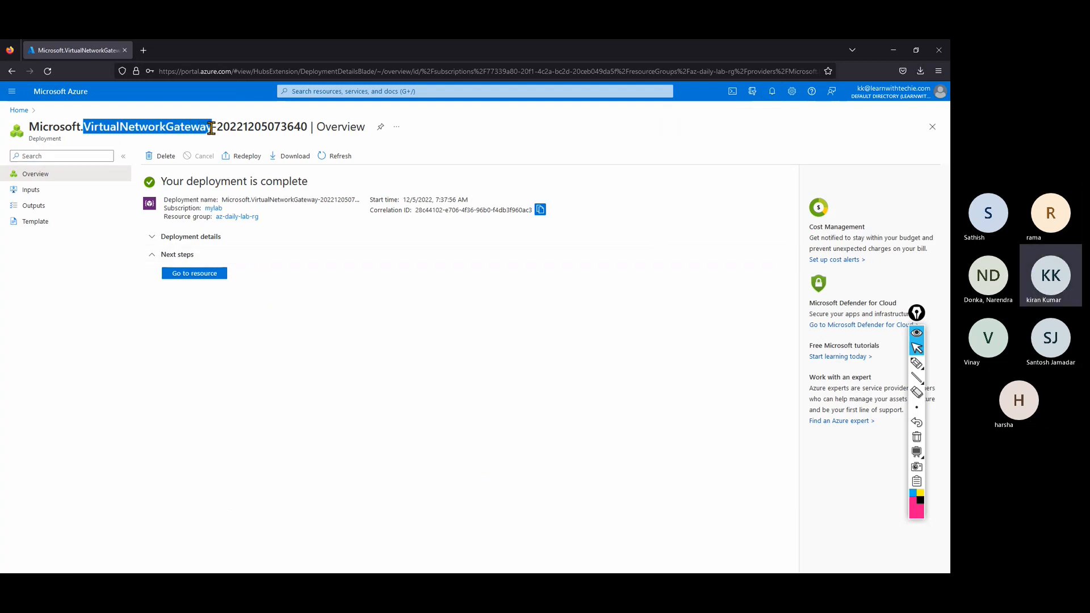
{"action": "left_click", "coordinate": [220, 278]}
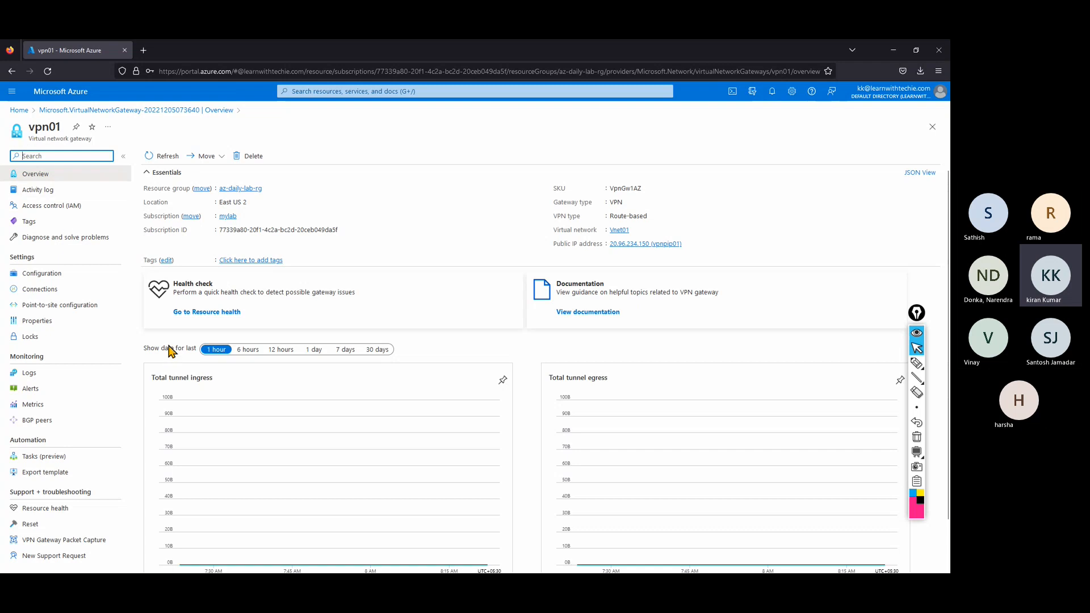
Open vpn01's Point-to-site configuration and choose Configure now.
{"action": "double_click", "coordinate": [22, 257]}
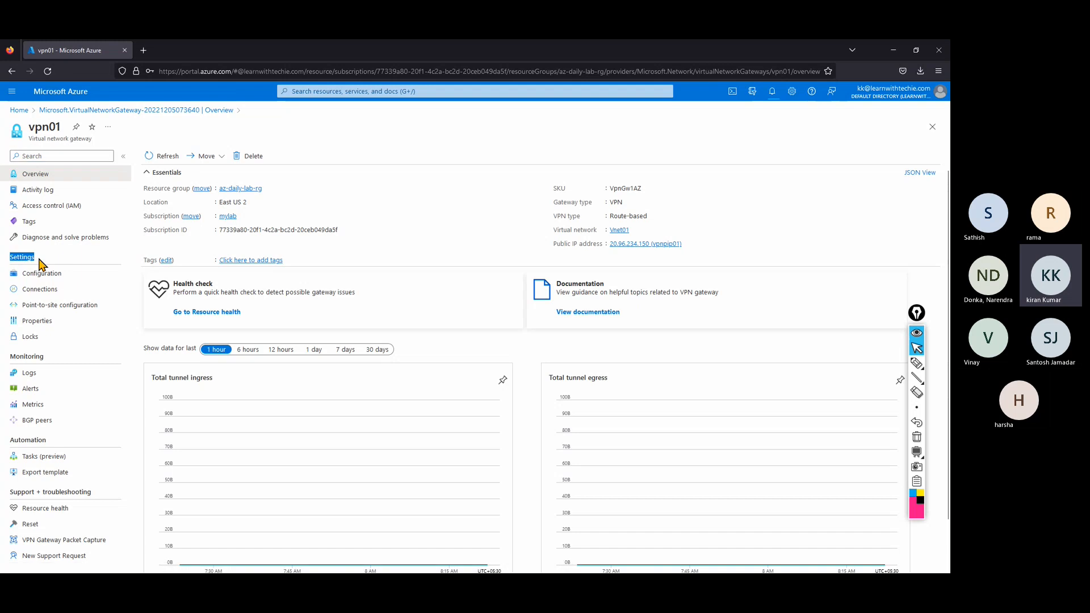
{"action": "left_click", "coordinate": [45, 306]}
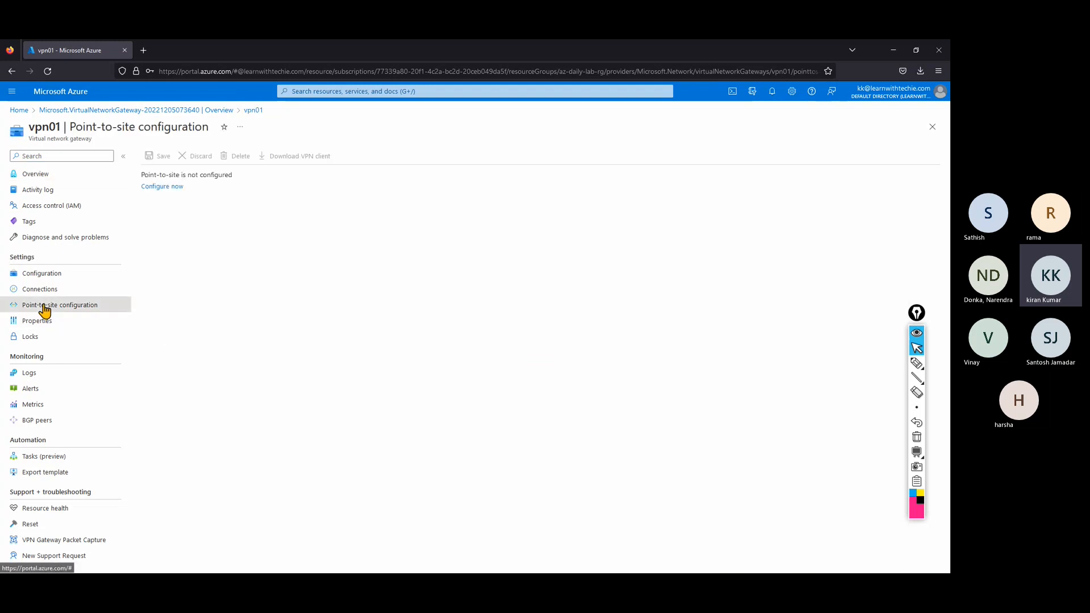
{"action": "left_click", "coordinate": [153, 187]}
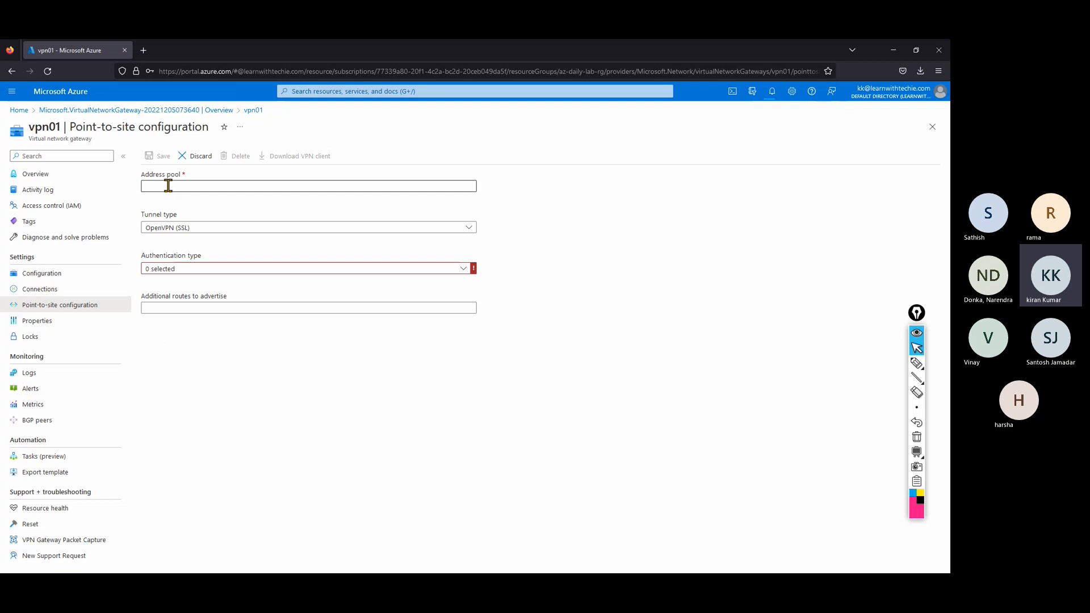
Handwrite and circle a 'Vnet 10.0.0.0/16' note on screen with the pen tool.
{"action": "left_click", "coordinate": [916, 363]}
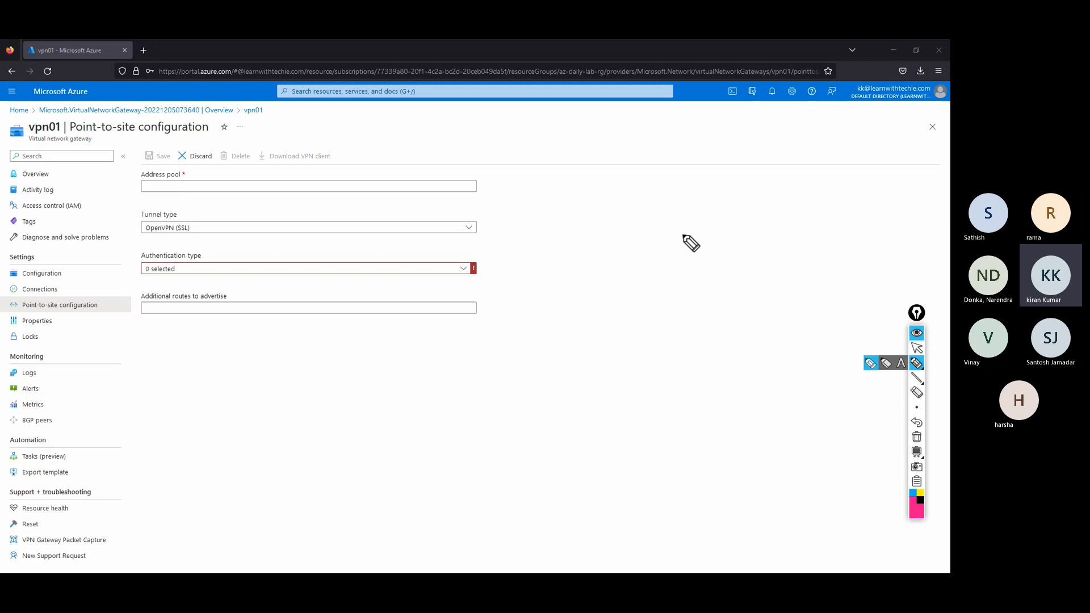
{"action": "mouse_move", "coordinate": [687, 202]}
{"action": "left_mouse_down"}
{"action": "mouse_move", "coordinate": [724, 217]}
{"action": "mouse_move", "coordinate": [742, 206]}
{"action": "mouse_move", "coordinate": [815, 221]}
{"action": "mouse_move", "coordinate": [857, 221]}
{"action": "mouse_move", "coordinate": [863, 211]}
{"action": "mouse_move", "coordinate": [928, 219]}
{"action": "mouse_move", "coordinate": [925, 239]}
{"action": "mouse_move", "coordinate": [943, 231]}
{"action": "left_mouse_up"}
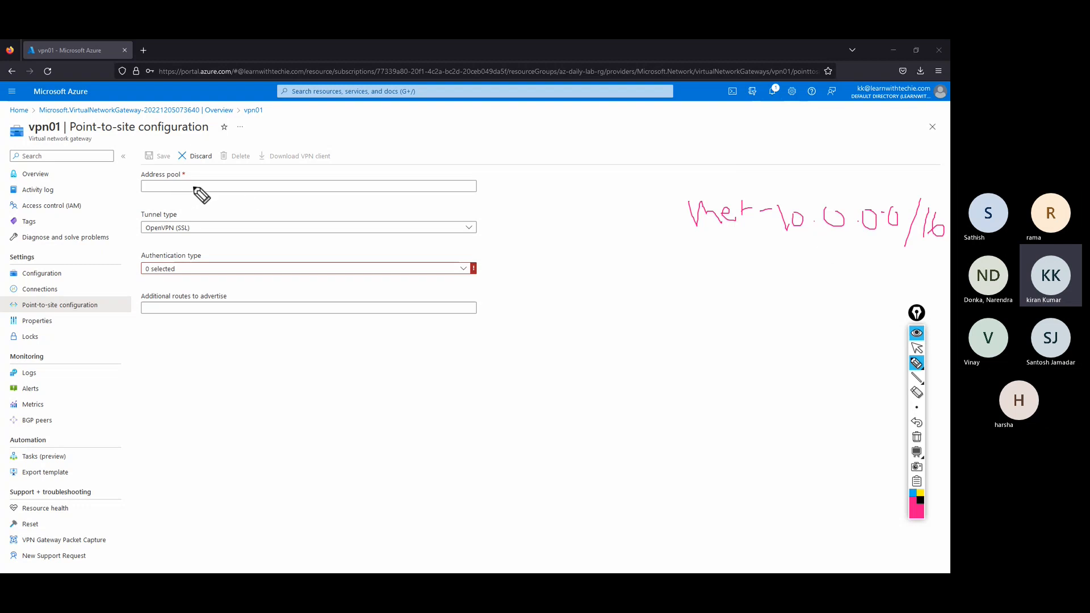
{"action": "mouse_move", "coordinate": [815, 202]}
{"action": "left_mouse_down"}
{"action": "mouse_move", "coordinate": [857, 260]}
{"action": "mouse_move", "coordinate": [872, 193]}
{"action": "mouse_move", "coordinate": [785, 199]}
{"action": "left_mouse_up"}
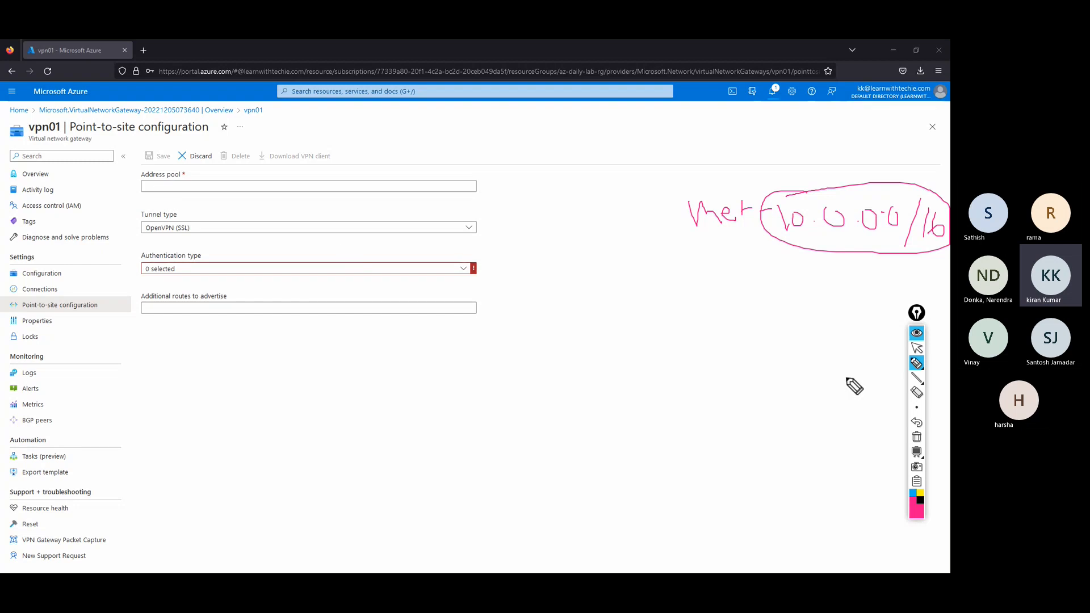
Enter 172.16.0.0/24 as the client address pool, correcting the initially typed /16 prefix.
{"action": "left_click", "coordinate": [917, 348]}
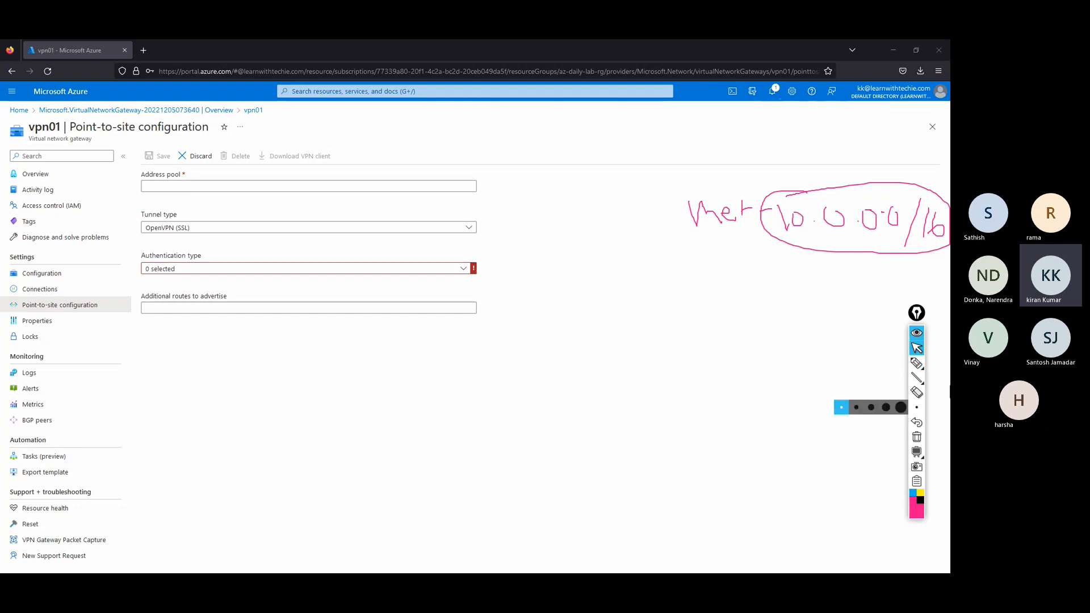
{"action": "left_click", "coordinate": [290, 187]}
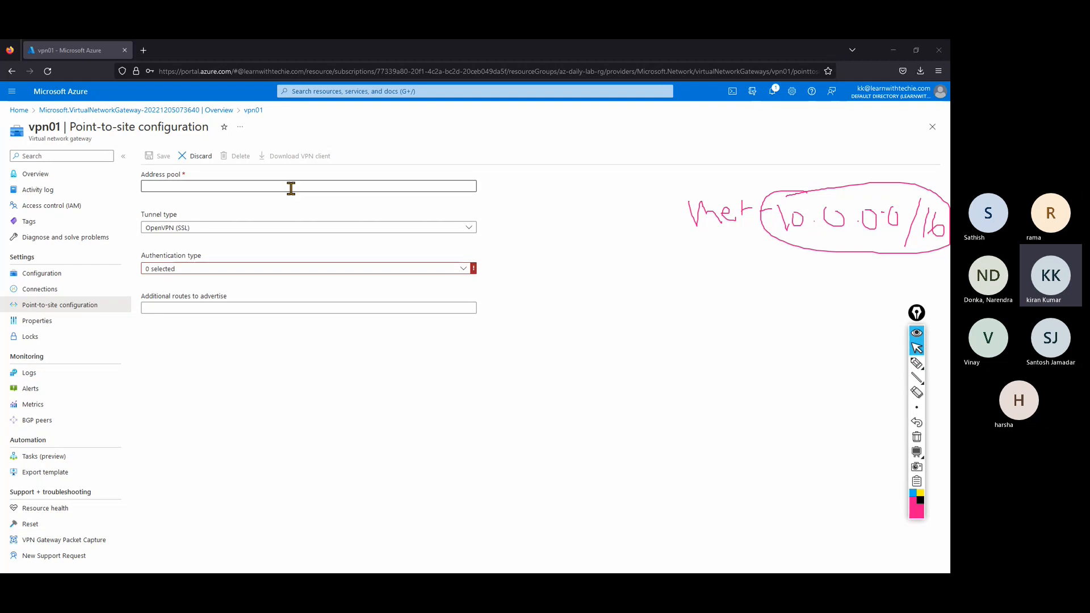
{"action": "type", "text": "1"}
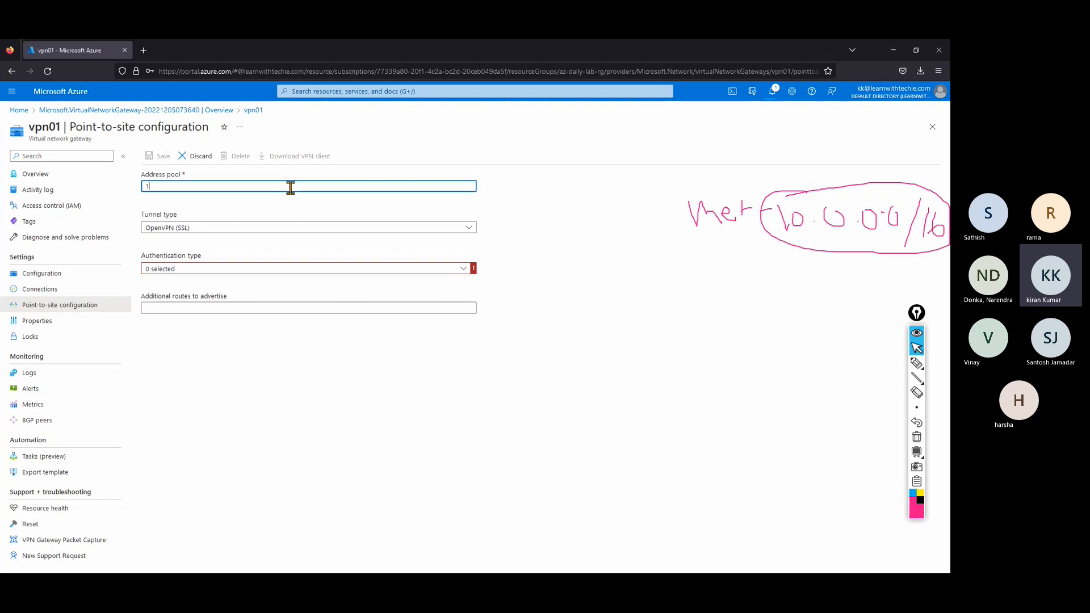
{"action": "type", "text": "72.16.0.0"}
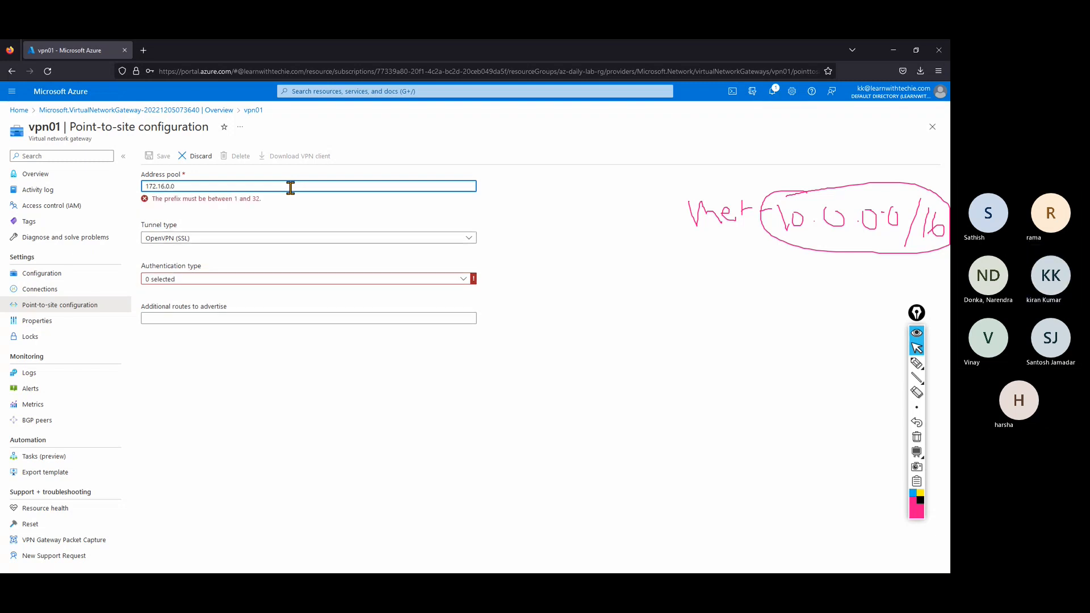
{"action": "type", "text": "/16"}
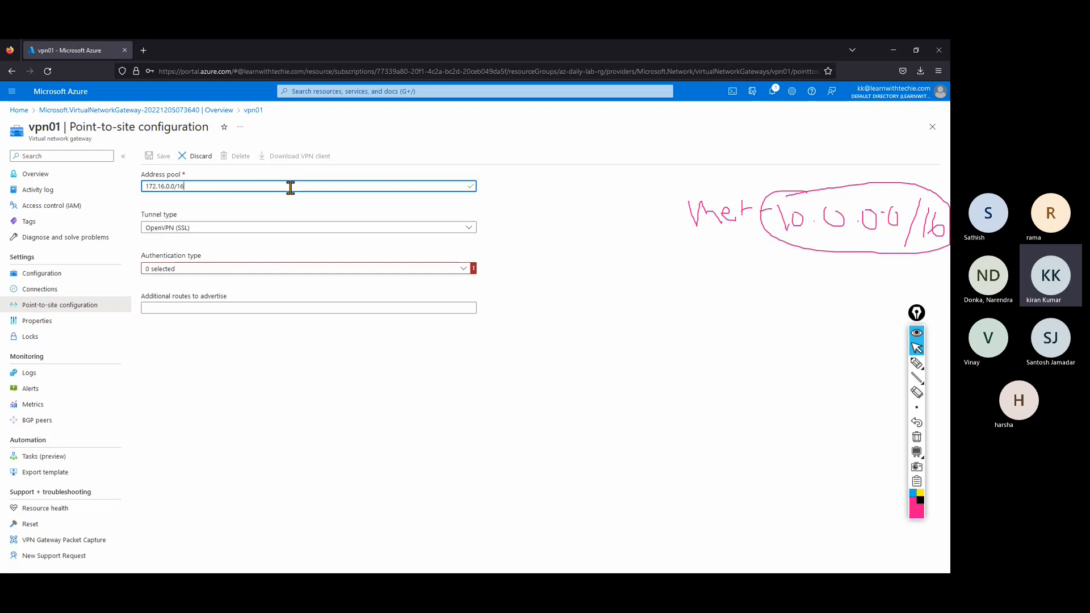
{"action": "key", "text": "BackSpace"}
{"action": "key", "text": "BackSpace"}
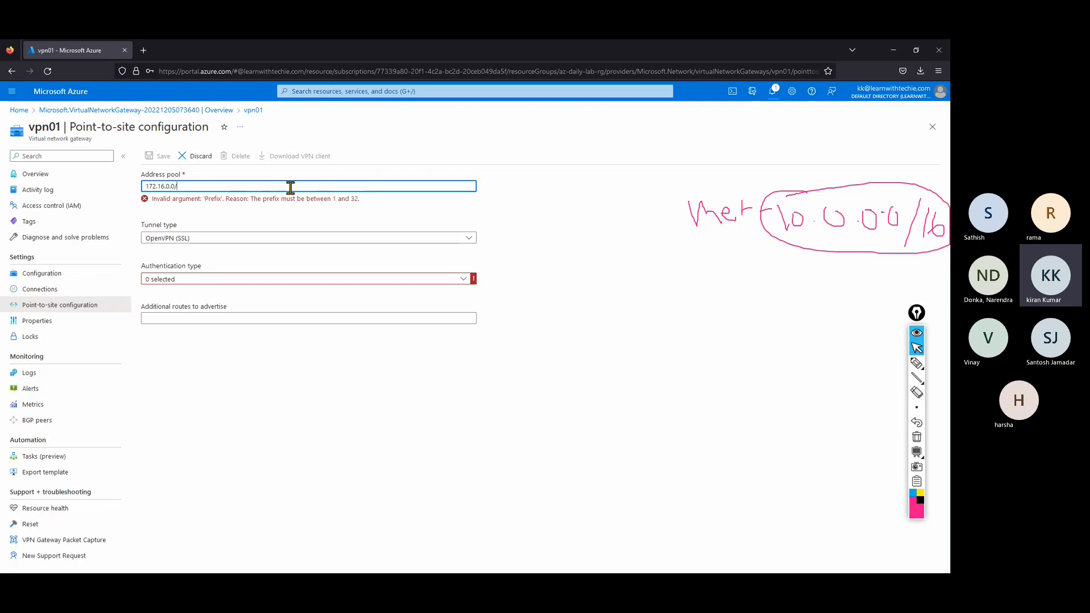
{"action": "type", "text": "24"}
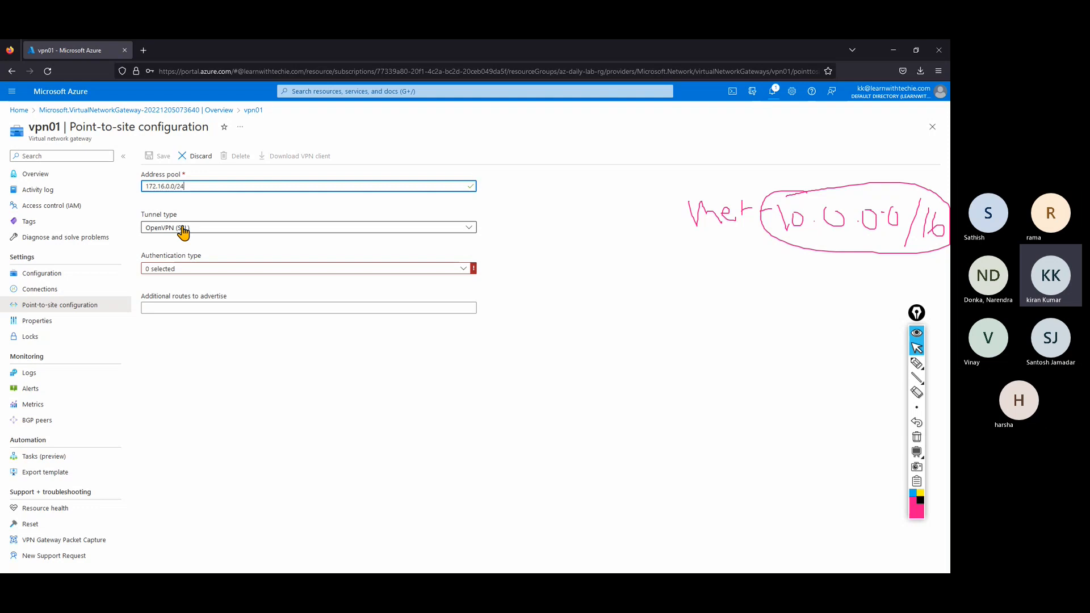
Keep OpenVPN (SSL) as tunnel type and tick Azure Active Directory as authentication type.
{"action": "left_click", "coordinate": [183, 230]}
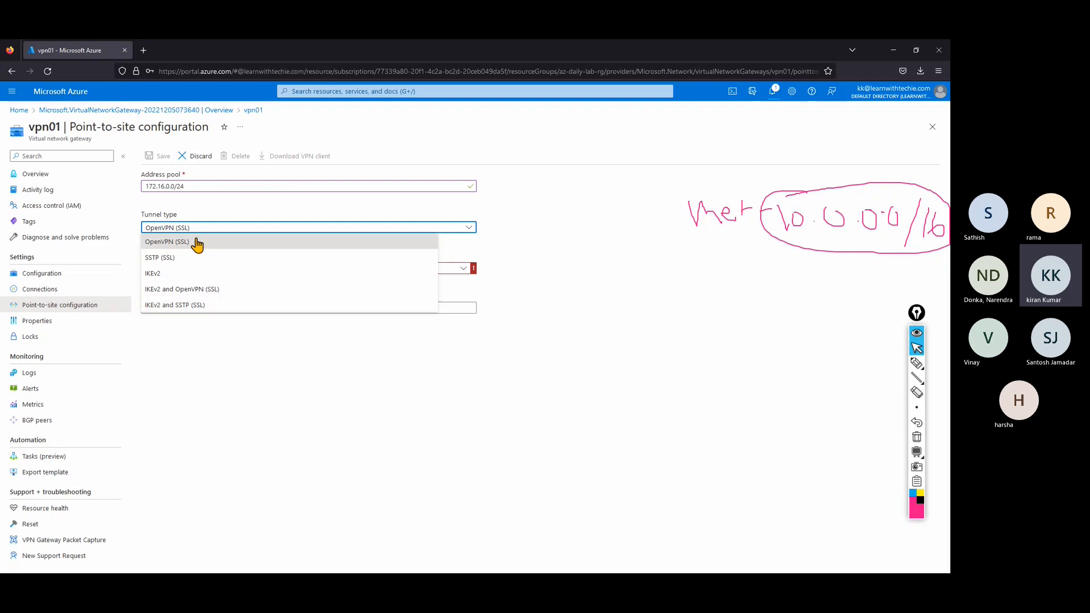
{"action": "left_click", "coordinate": [221, 352]}
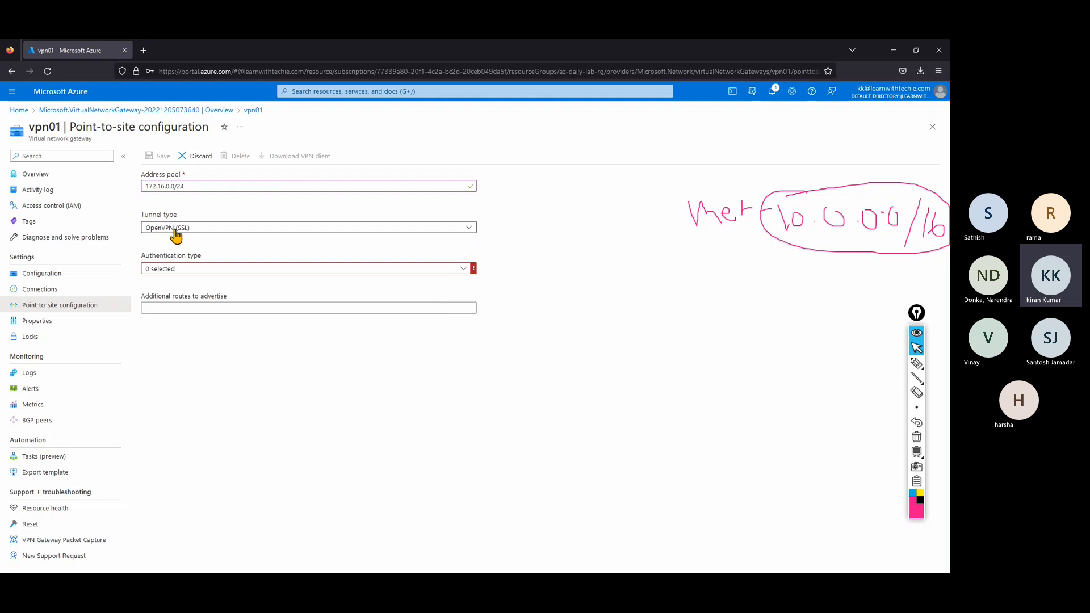
{"action": "left_click", "coordinate": [196, 269]}
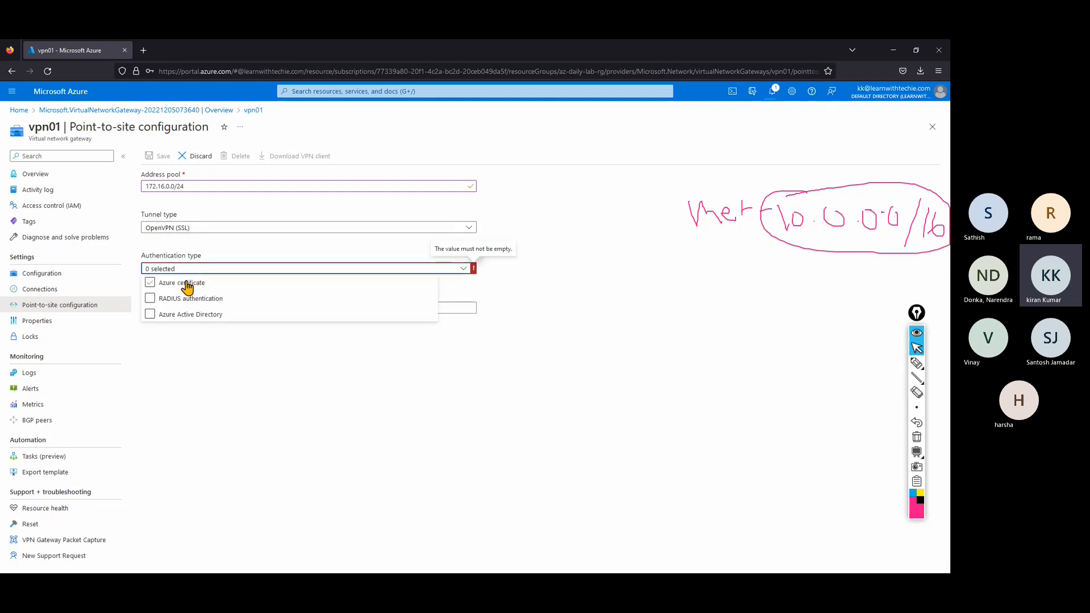
{"action": "left_click", "coordinate": [179, 315]}
{"action": "left_click", "coordinate": [182, 315]}
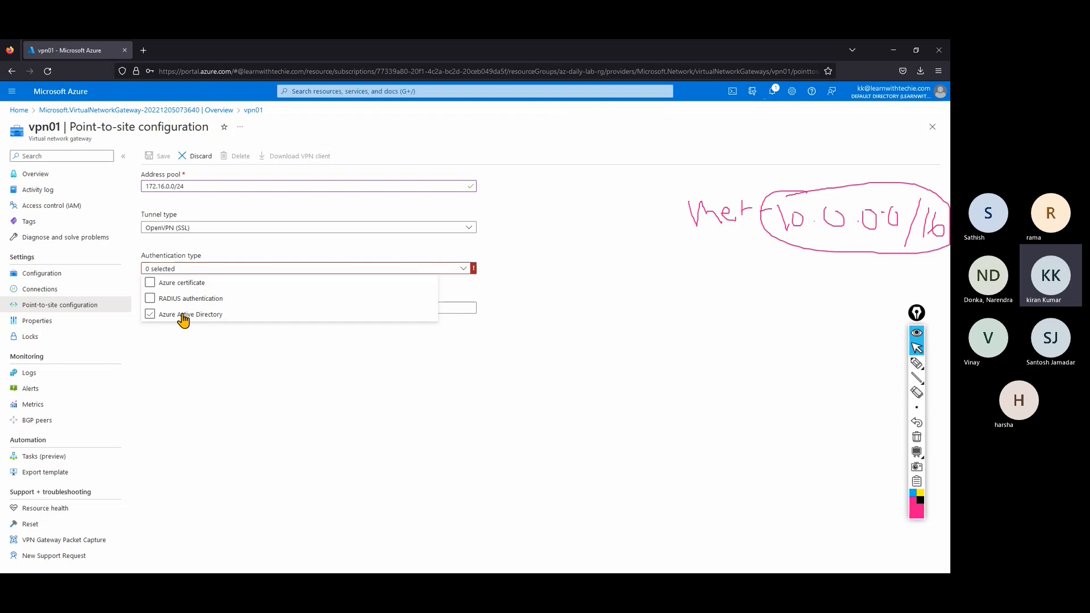
{"action": "left_click", "coordinate": [596, 368]}
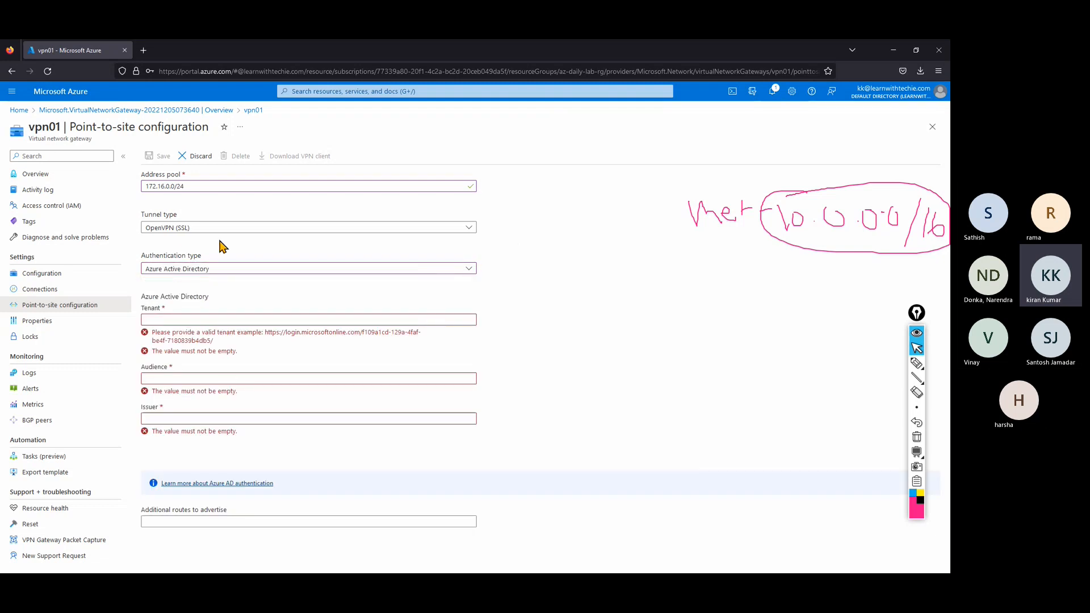
Cycle through SSTP, IKEv2 and the combined tunnel types, ending back on OpenVPN (SSL).
{"action": "left_click", "coordinate": [170, 230]}
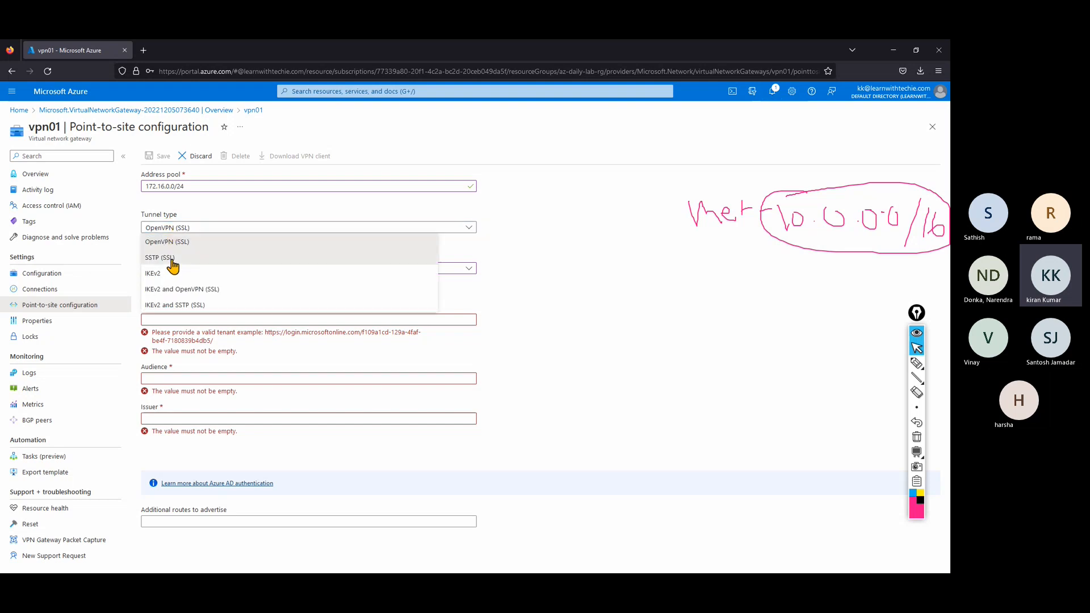
{"action": "left_click", "coordinate": [171, 259]}
{"action": "mouse_move", "coordinate": [475, 271]}
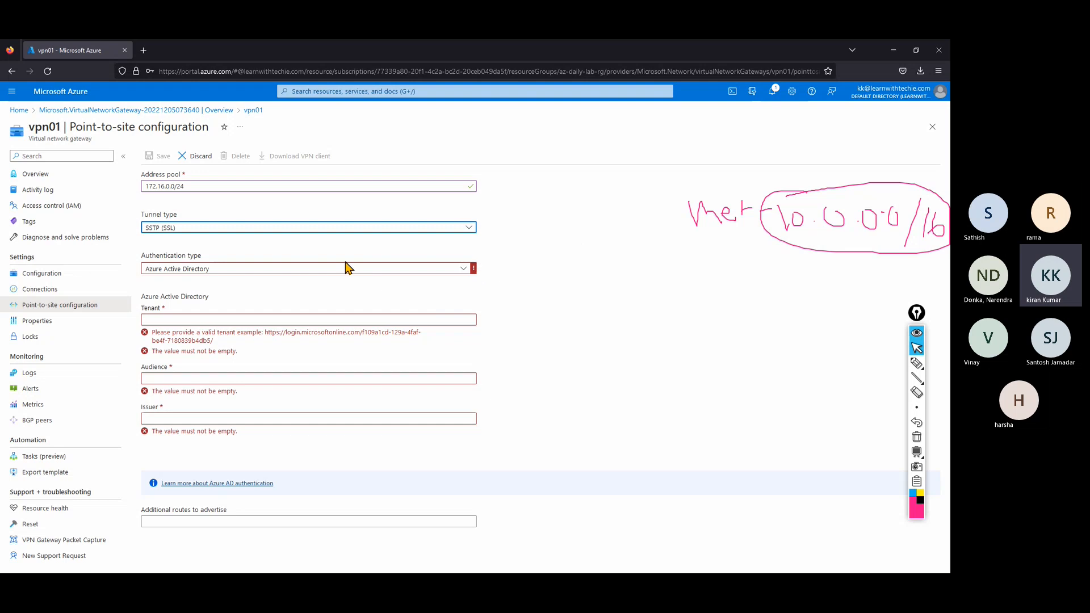
{"action": "left_click", "coordinate": [209, 229]}
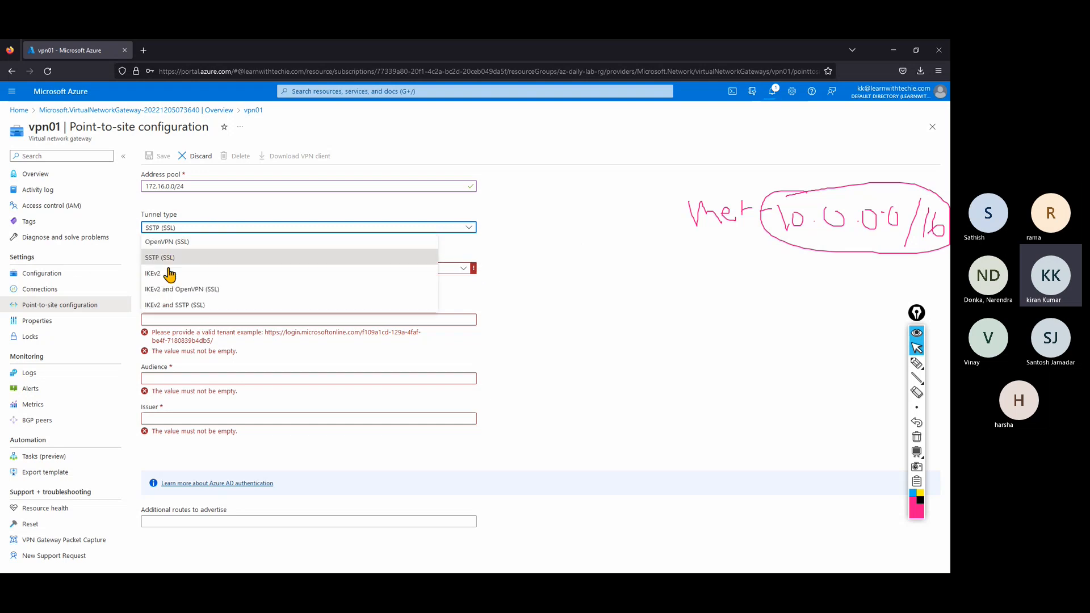
{"action": "left_click", "coordinate": [166, 275]}
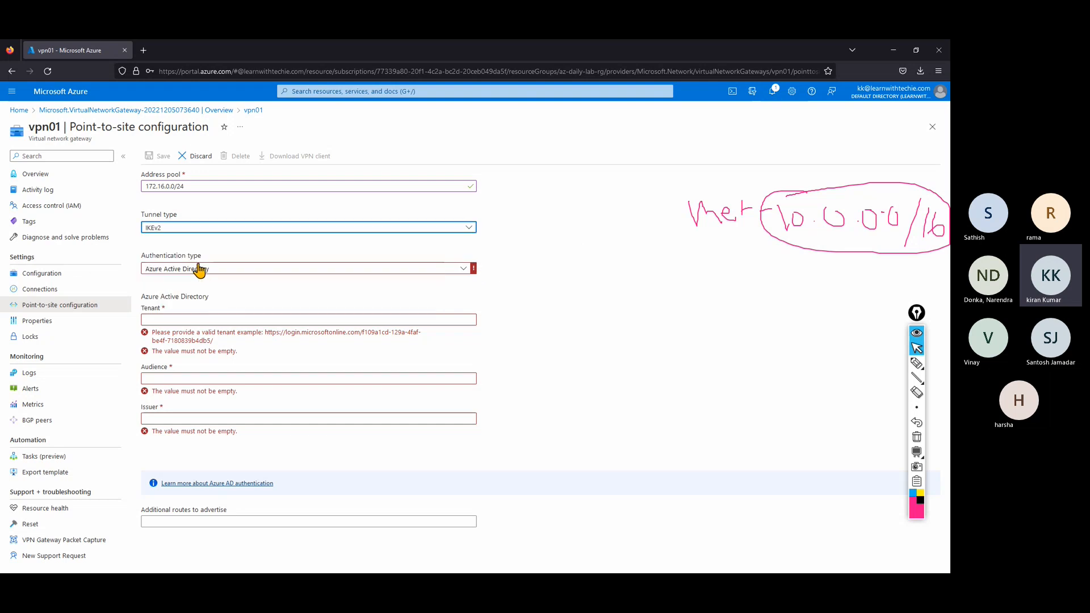
{"action": "left_click", "coordinate": [226, 230]}
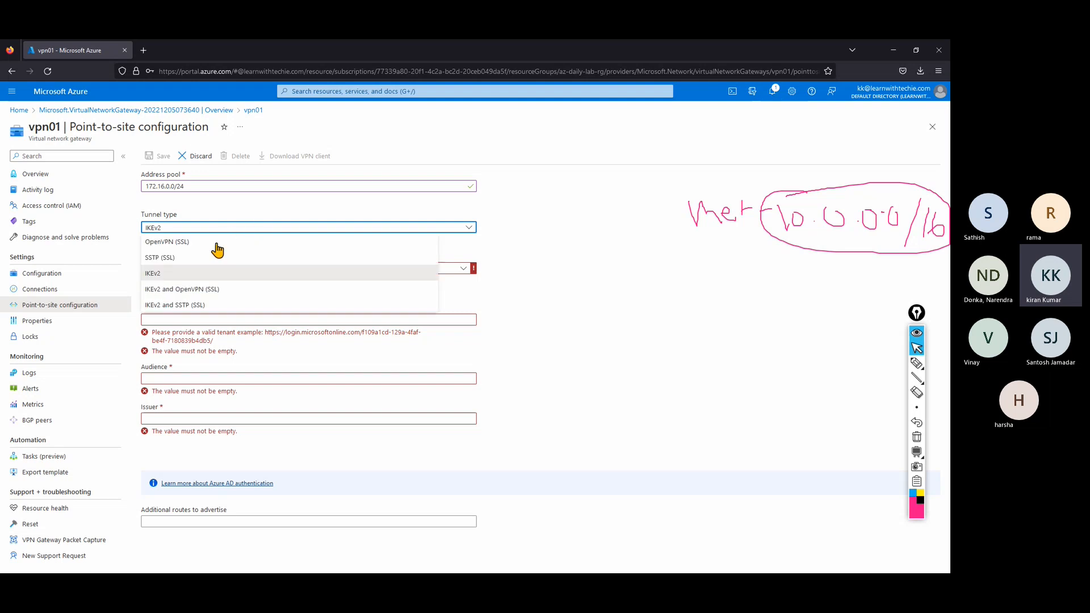
{"action": "left_click", "coordinate": [203, 292]}
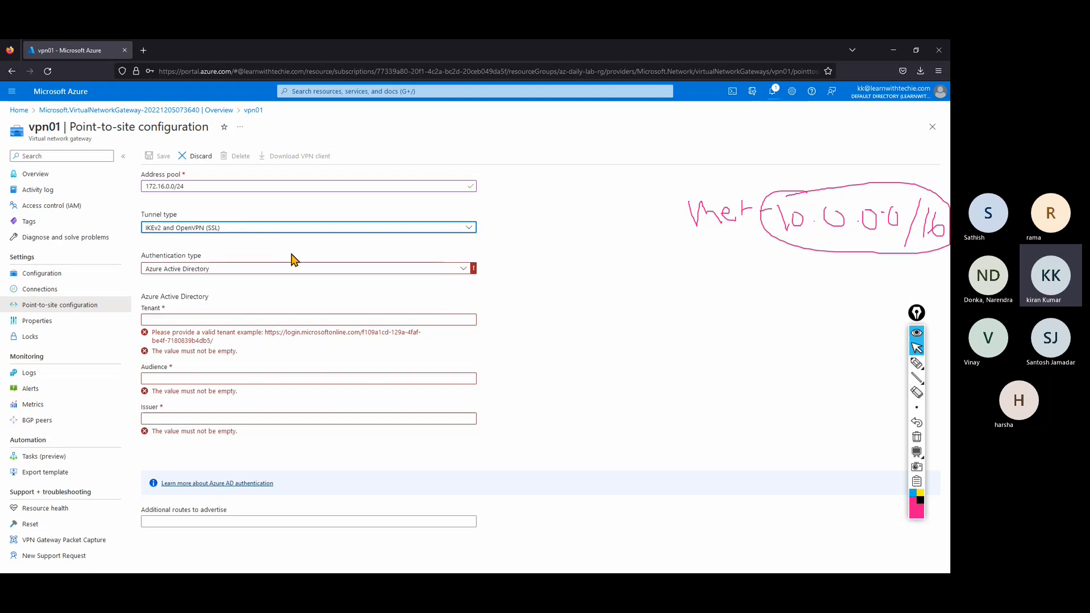
{"action": "left_click", "coordinate": [250, 227]}
{"action": "left_click", "coordinate": [203, 306]}
{"action": "left_click", "coordinate": [210, 230]}
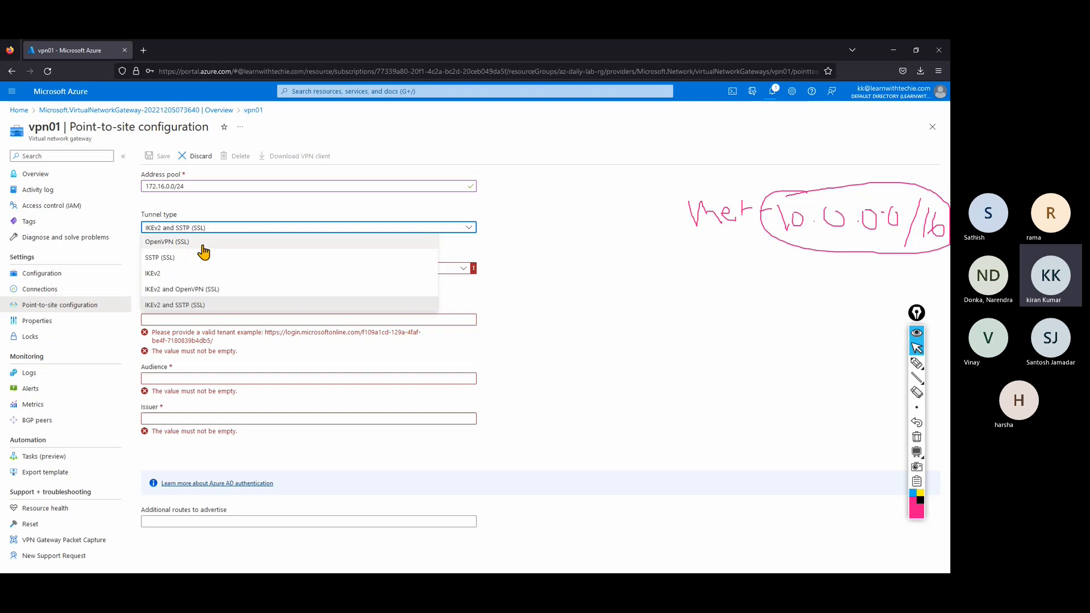
{"action": "left_click", "coordinate": [203, 241]}
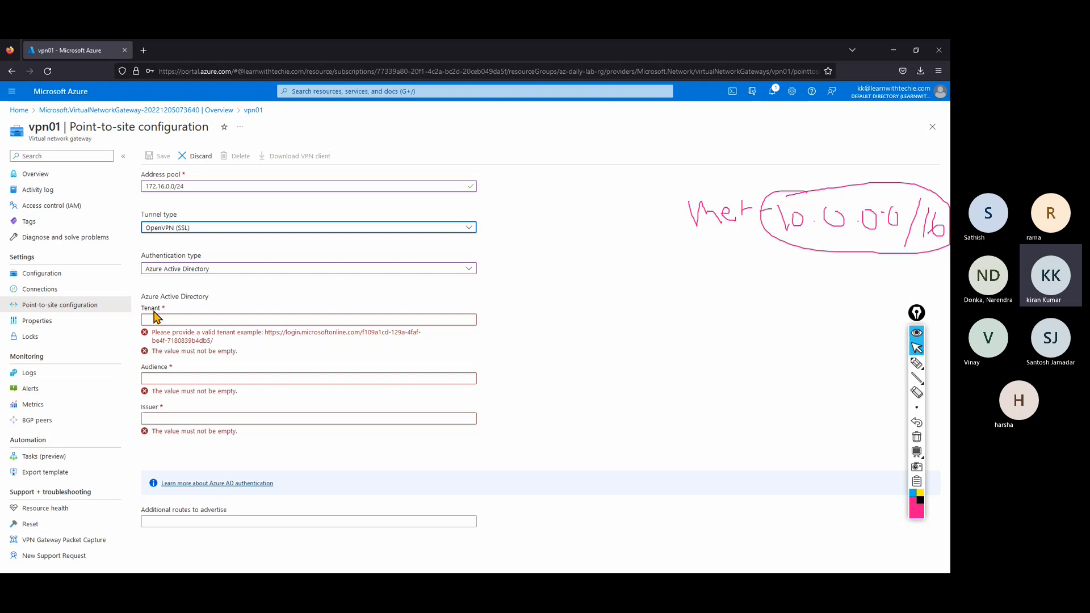
Open portal.azure.com in a second browser tab alongside the vpn01 page.
{"action": "left_click_drag", "start_coordinate": [267, 335], "coordinate": [379, 345]}
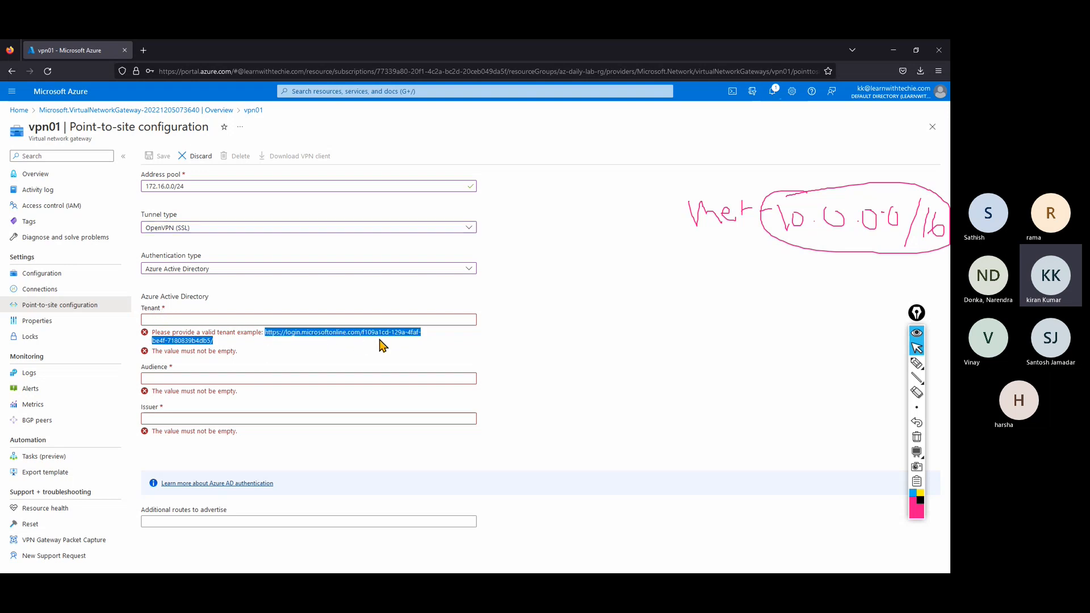
{"action": "right_click", "coordinate": [62, 52]}
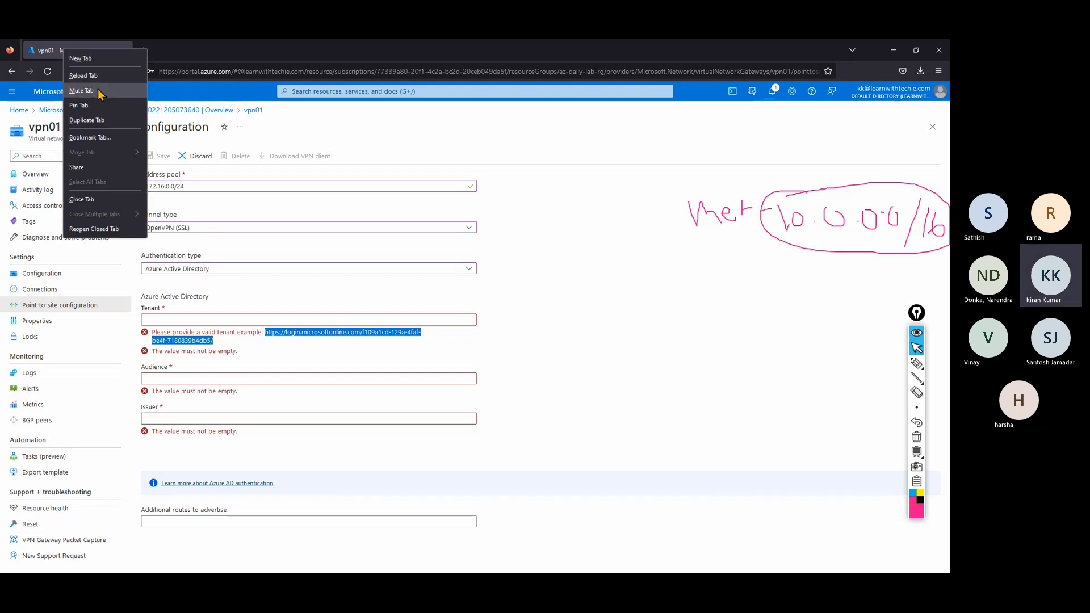
{"action": "left_click", "coordinate": [80, 59]}
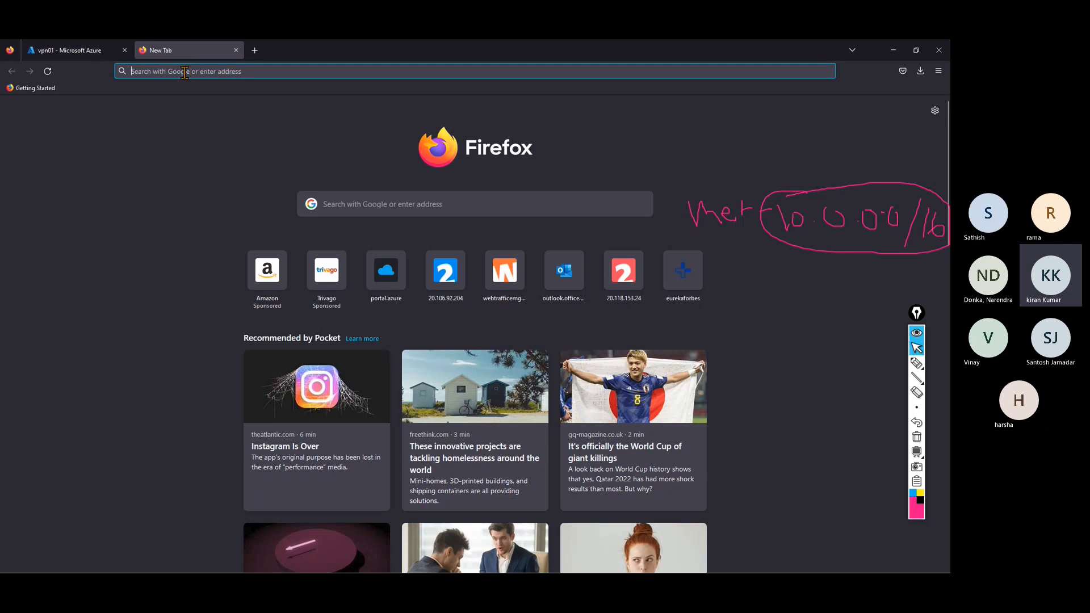
{"action": "type", "text": "portal.azure.com/"}
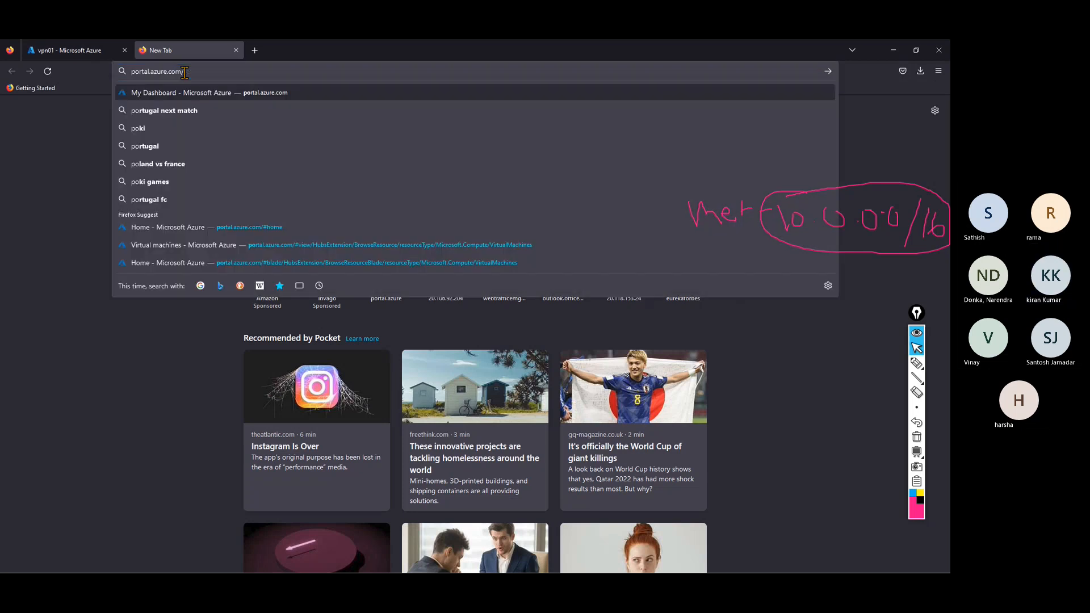
{"action": "key", "text": "Return"}
{"action": "left_click", "coordinate": [73, 52]}
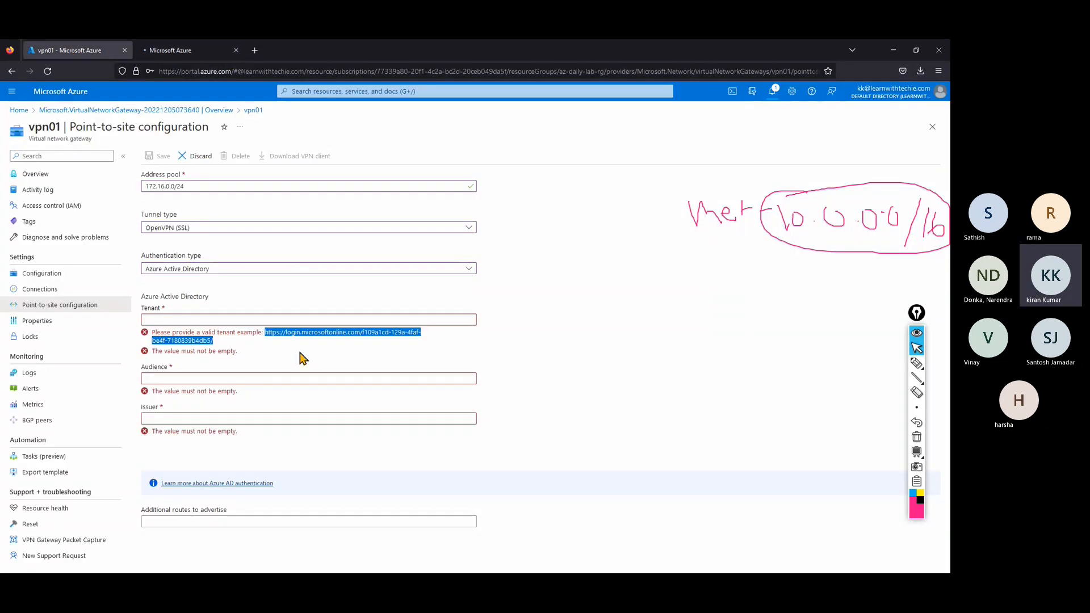
{"action": "left_click", "coordinate": [194, 53]}
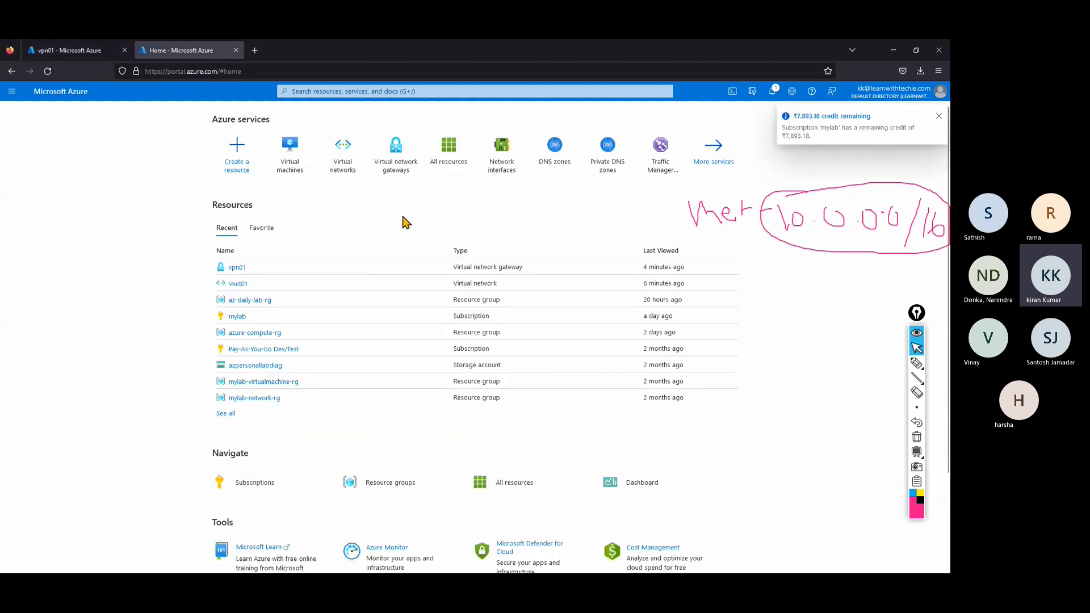
Copy the Tenant ID from Azure Active Directory's overview.
{"action": "left_click", "coordinate": [12, 90]}
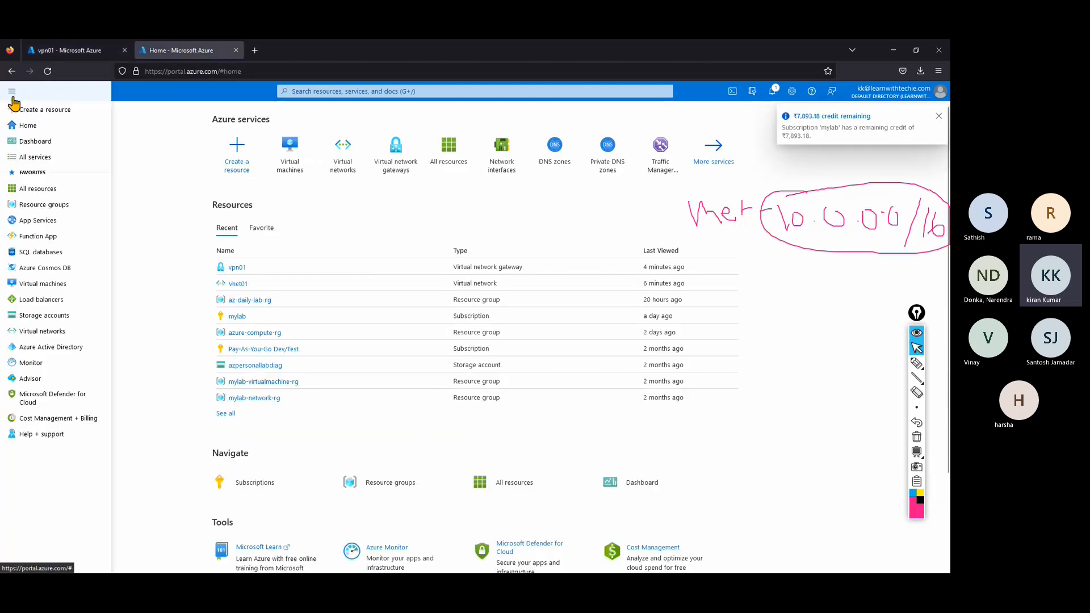
{"action": "left_click", "coordinate": [34, 353]}
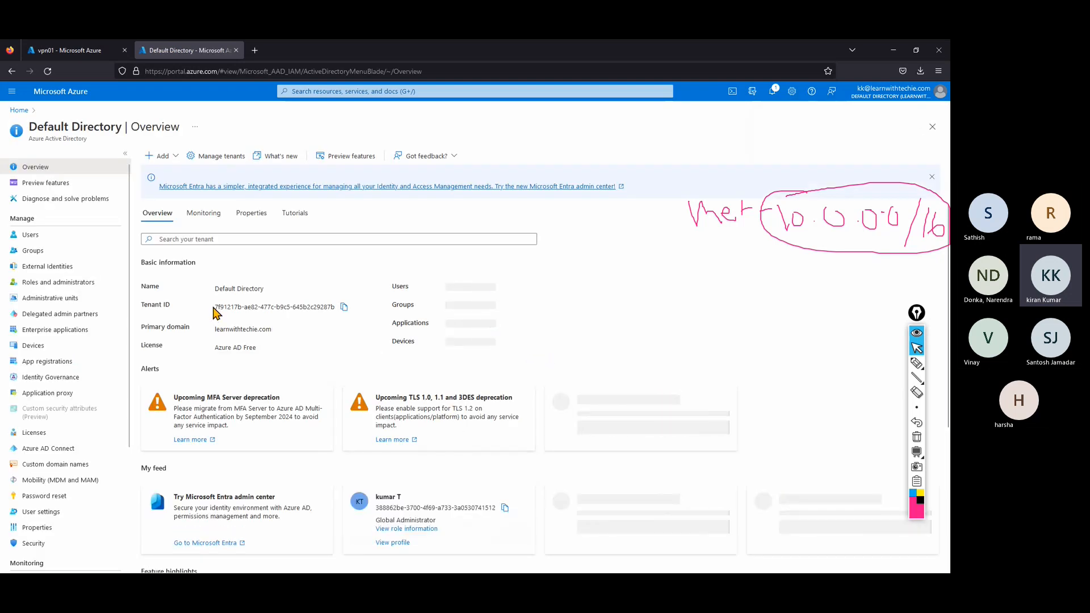
{"action": "left_click_drag", "start_coordinate": [215, 307], "coordinate": [333, 307]}
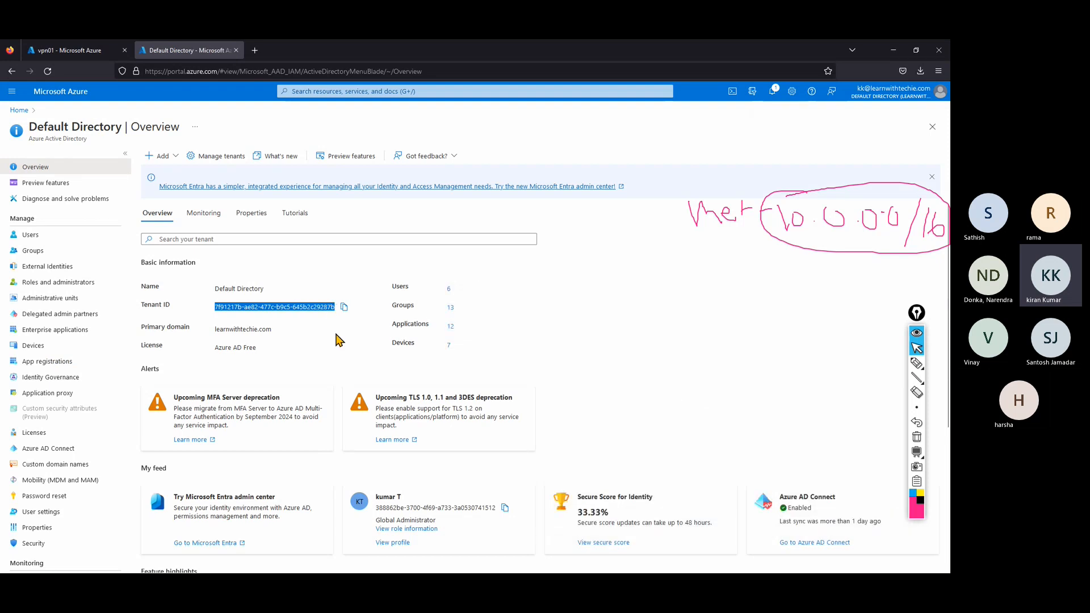
{"action": "left_click", "coordinate": [343, 308]}
Back on vpn01, highlight the example tenant URL format, then minimize Firefox.
{"action": "left_click", "coordinate": [82, 52]}
{"action": "left_click", "coordinate": [325, 346]}
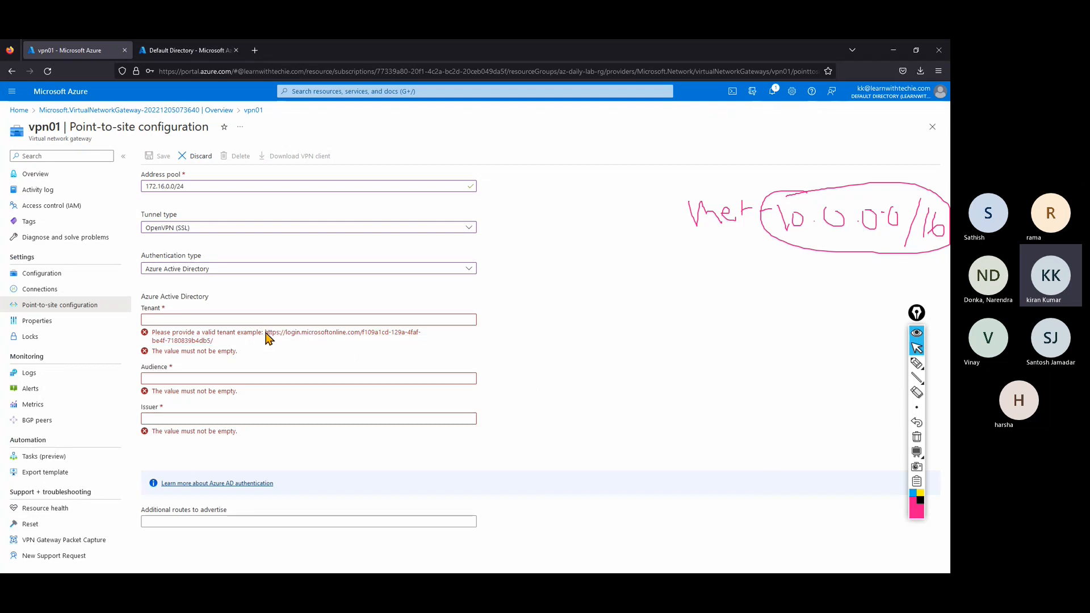
{"action": "left_click_drag", "start_coordinate": [265, 336], "coordinate": [367, 339]}
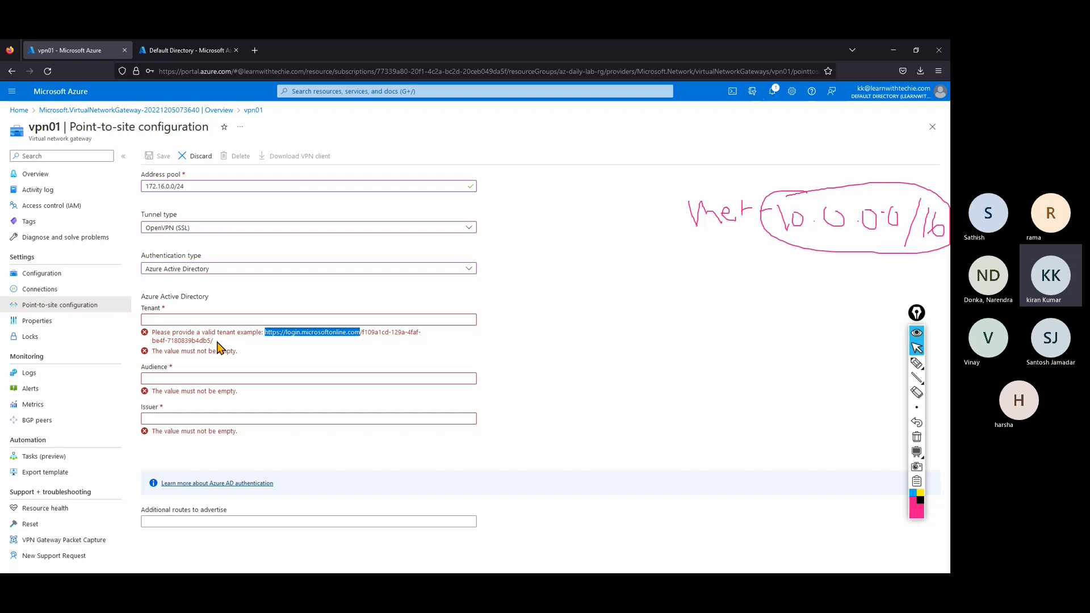
{"action": "left_click", "coordinate": [893, 50]}
Open the 'p2s with azure ad' file from the AZ-104 folder in Notepad, just once.
{"action": "mouse_move", "coordinate": [458, 572]}
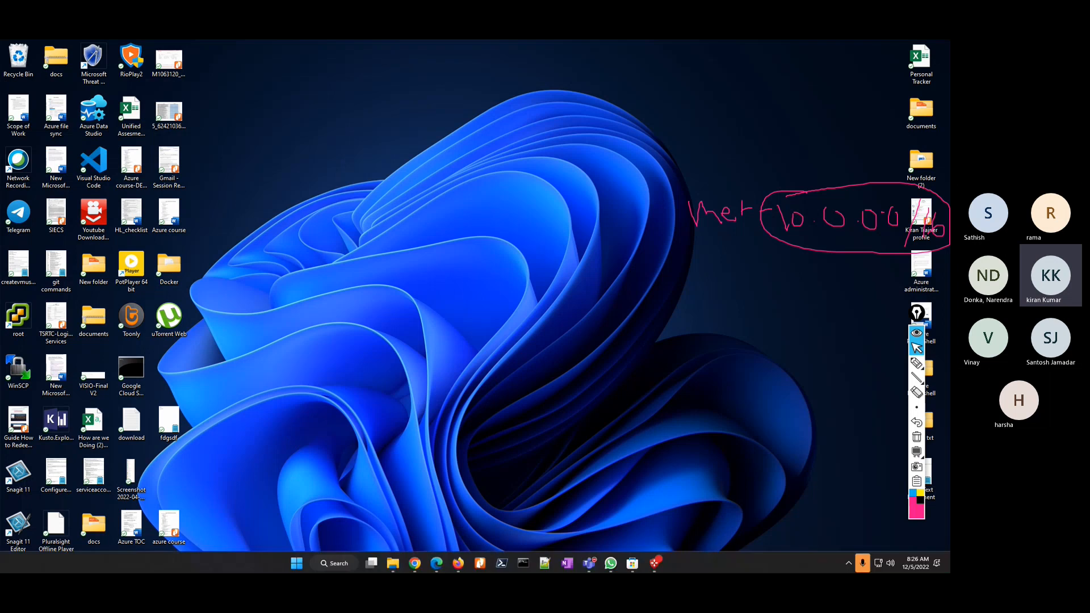
{"action": "left_click", "coordinate": [393, 562]}
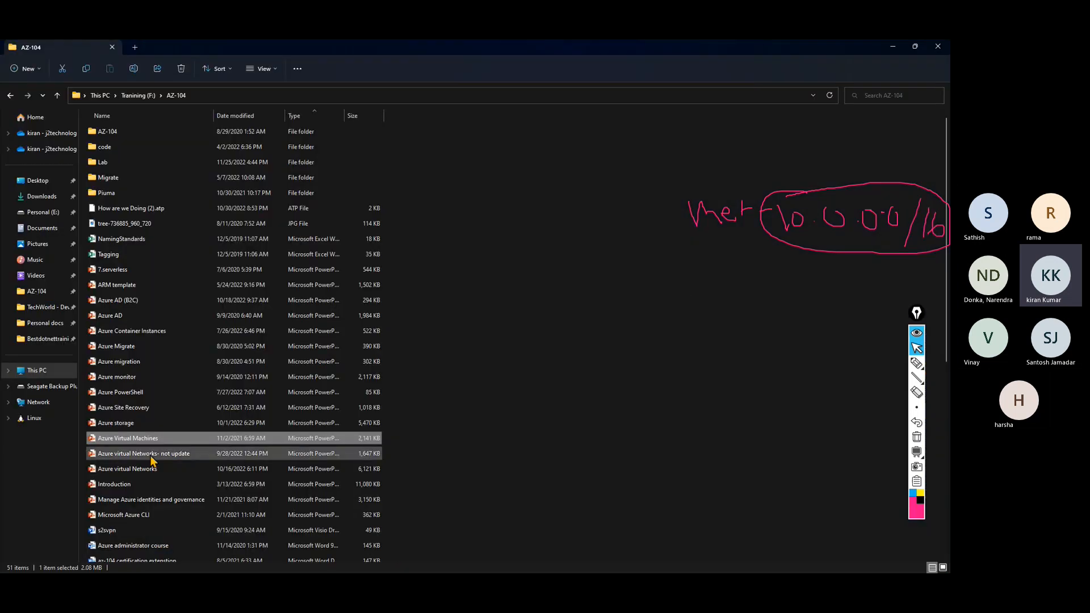
{"action": "scroll", "coordinate": [164, 461], "scroll_direction": "down", "scroll_amount": 4}
{"action": "scroll", "coordinate": [167, 463], "scroll_direction": "down", "scroll_amount": 4}
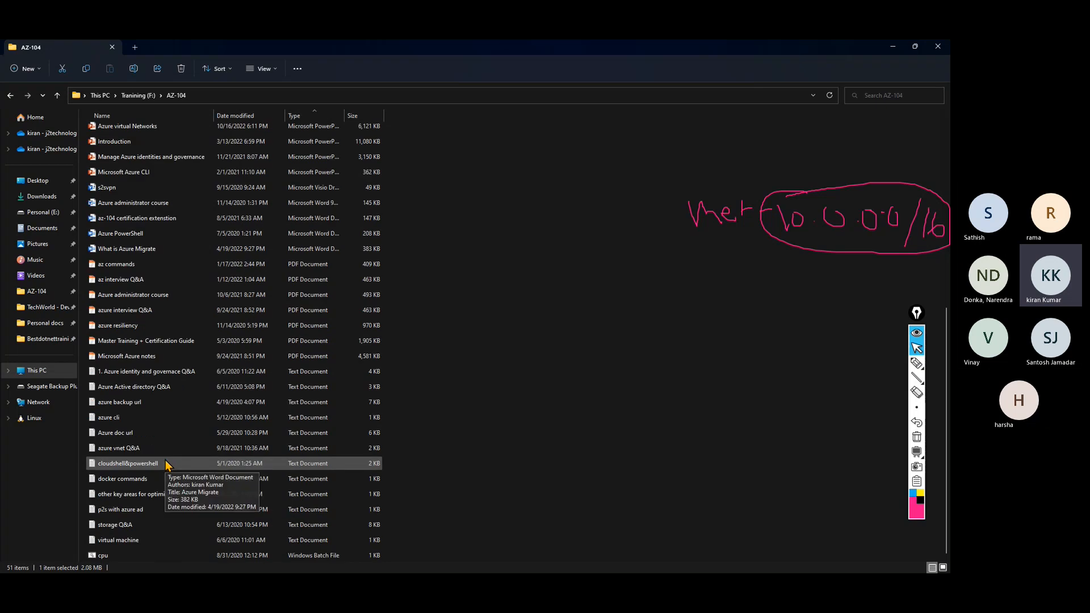
{"action": "double_click", "coordinate": [138, 513]}
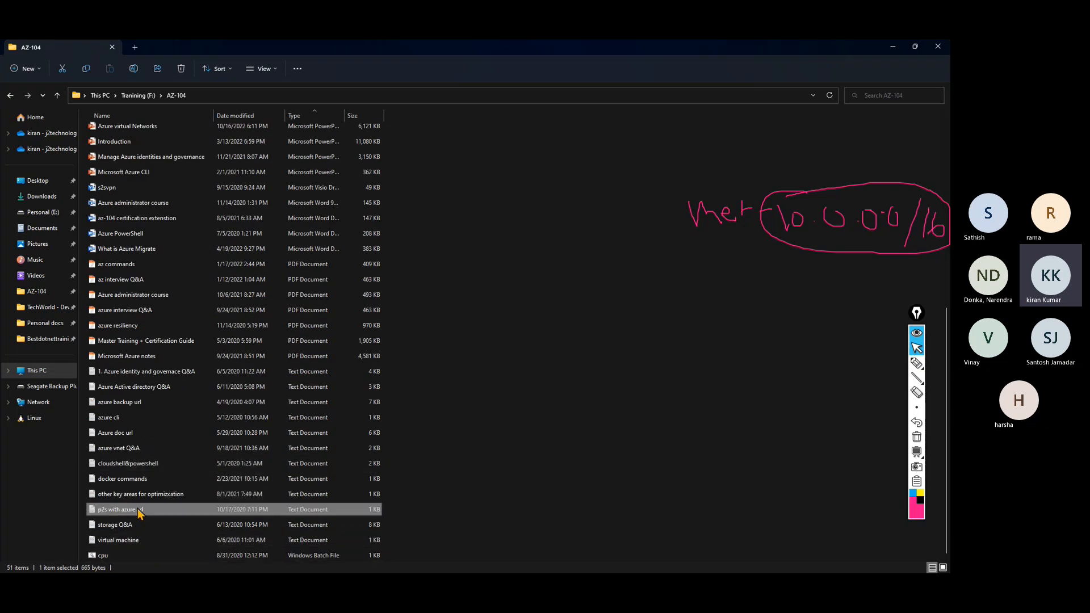
{"action": "left_click", "coordinate": [888, 50]}
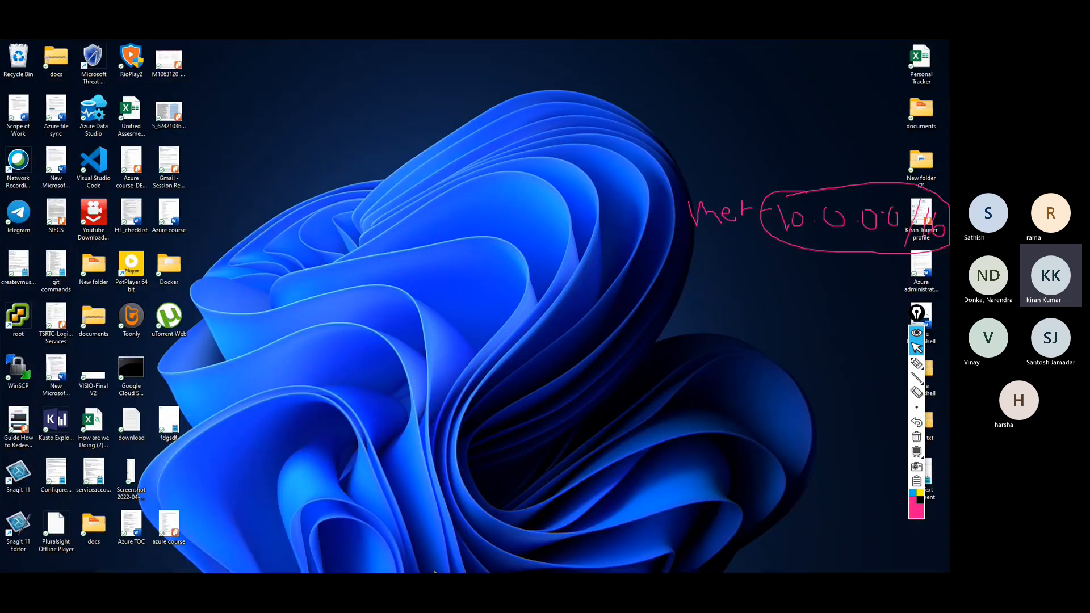
{"action": "left_click", "coordinate": [393, 562]}
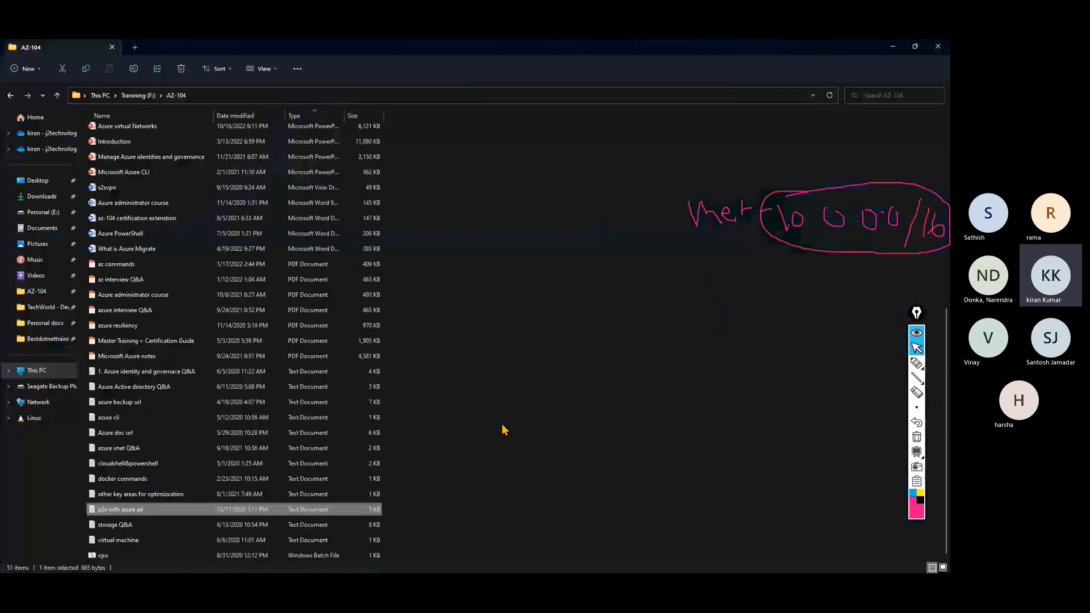
{"action": "double_click", "coordinate": [121, 514]}
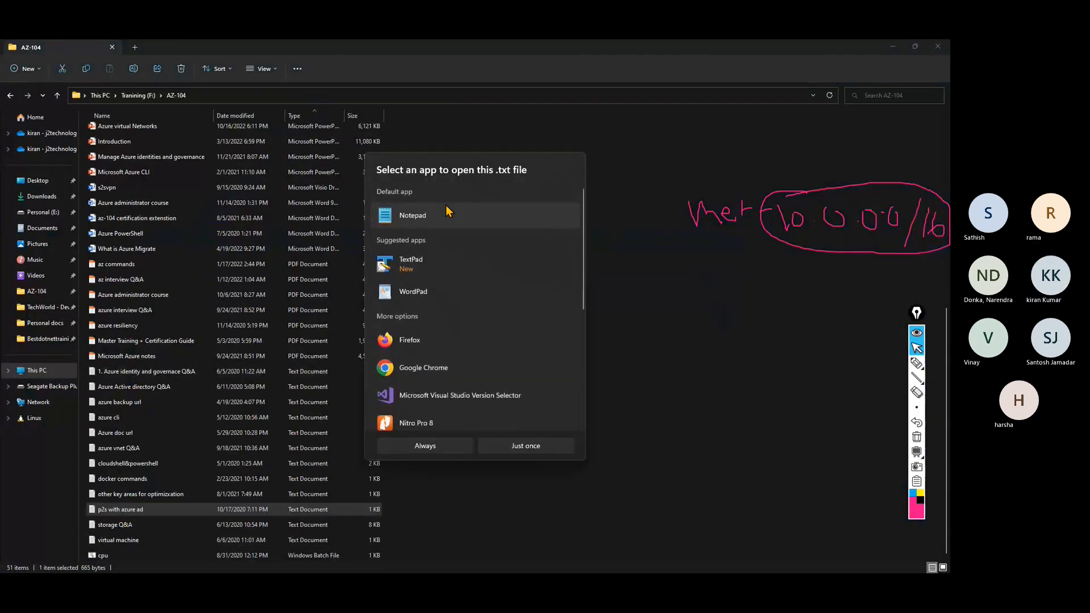
{"action": "left_click", "coordinate": [525, 446]}
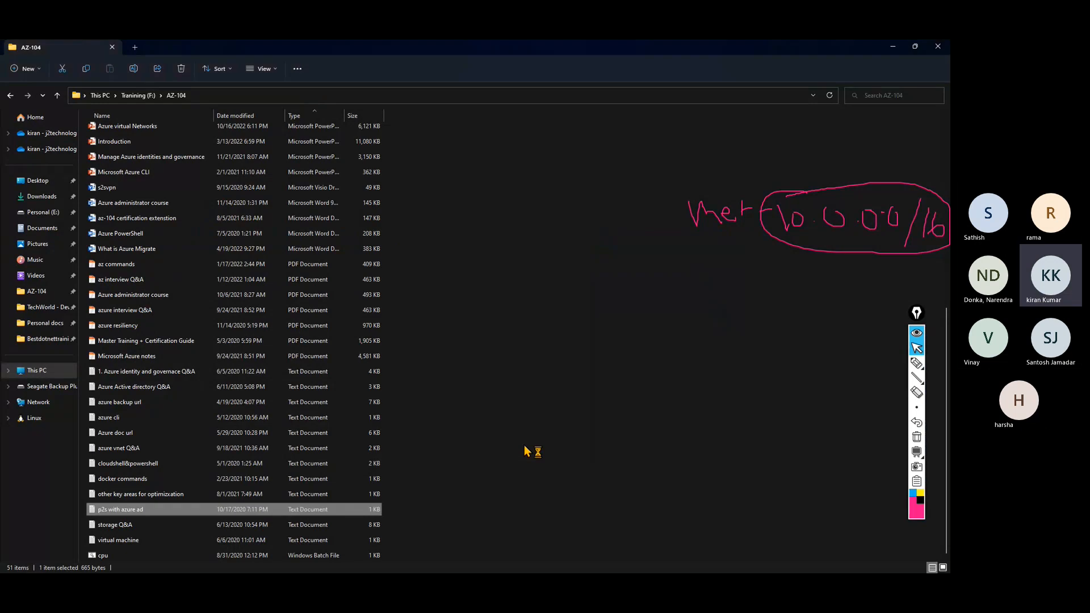
{"action": "left_click", "coordinate": [894, 80]}
Select the login.microsoftonline.com tenant URL in the notes and return to vpn01's Tenant box.
{"action": "left_click", "coordinate": [894, 47]}
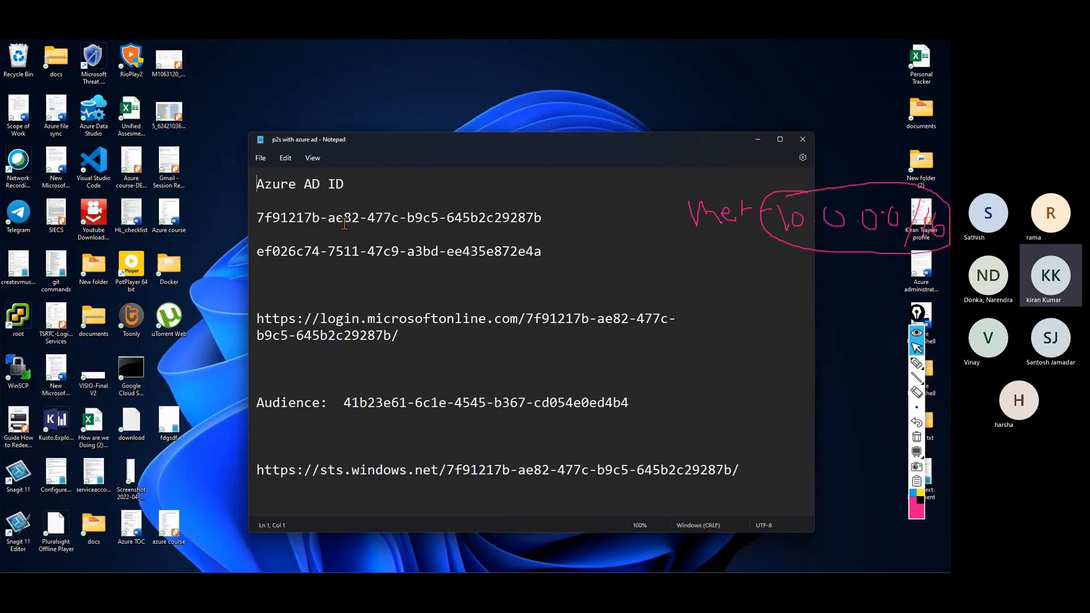
{"action": "triple_click", "coordinate": [250, 223]}
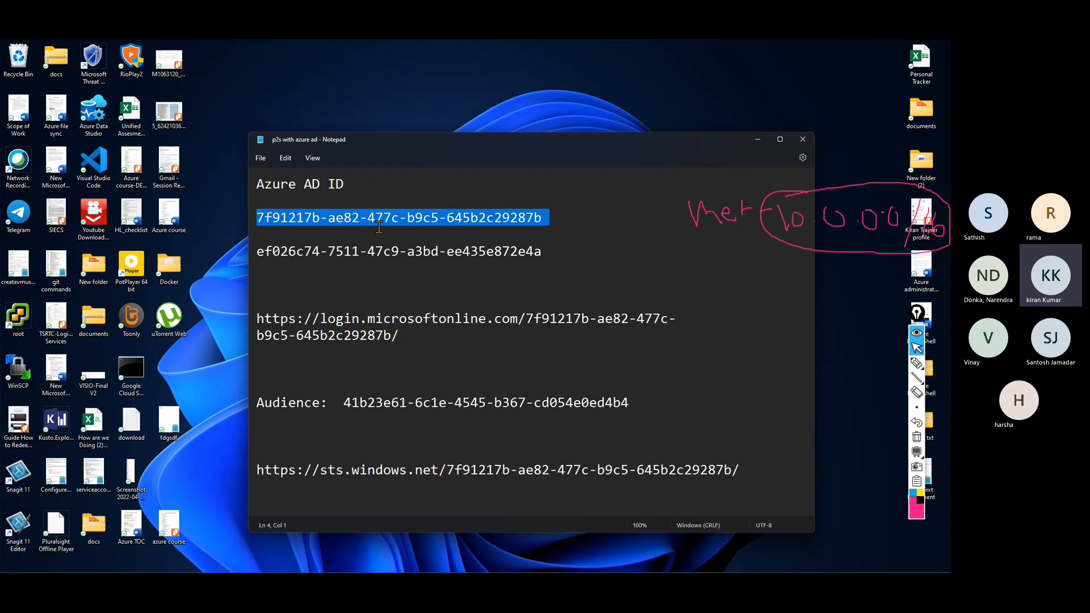
{"action": "left_click", "coordinate": [474, 371]}
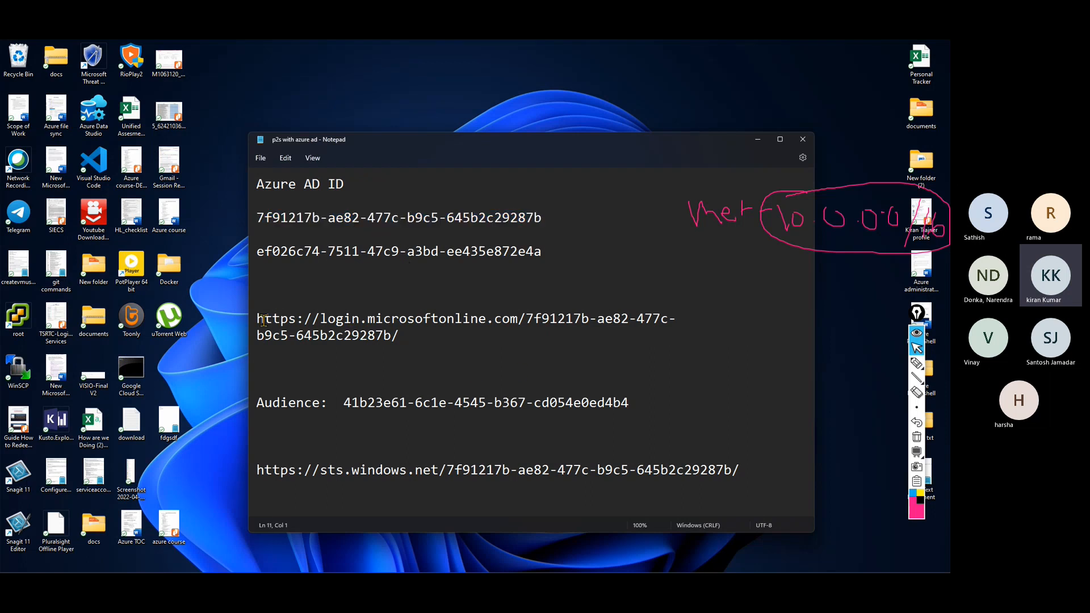
{"action": "left_click_drag", "start_coordinate": [257, 320], "coordinate": [400, 336]}
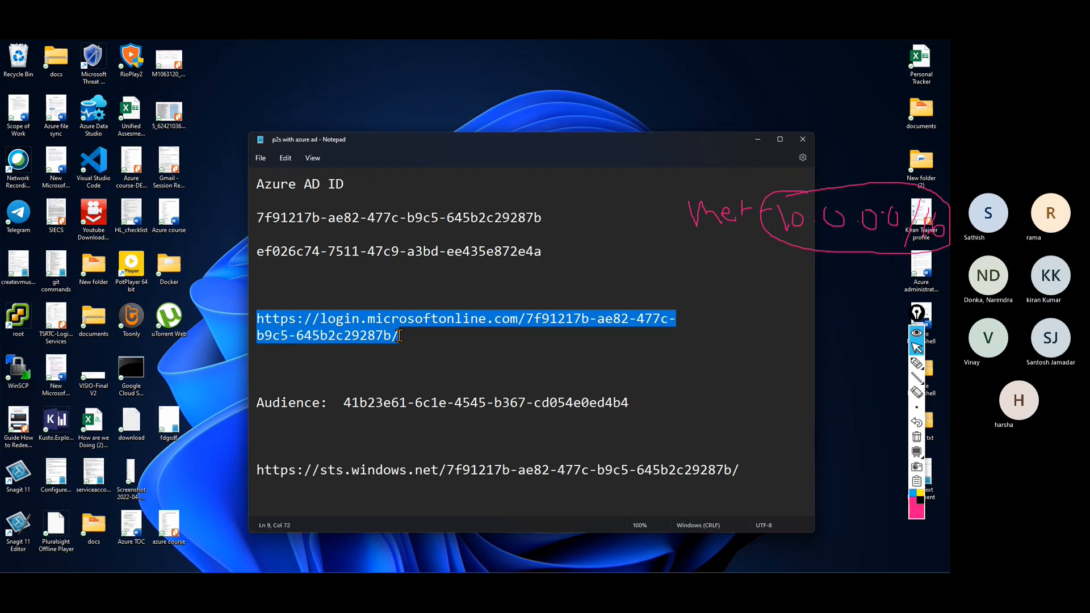
{"action": "left_click", "coordinate": [780, 139]}
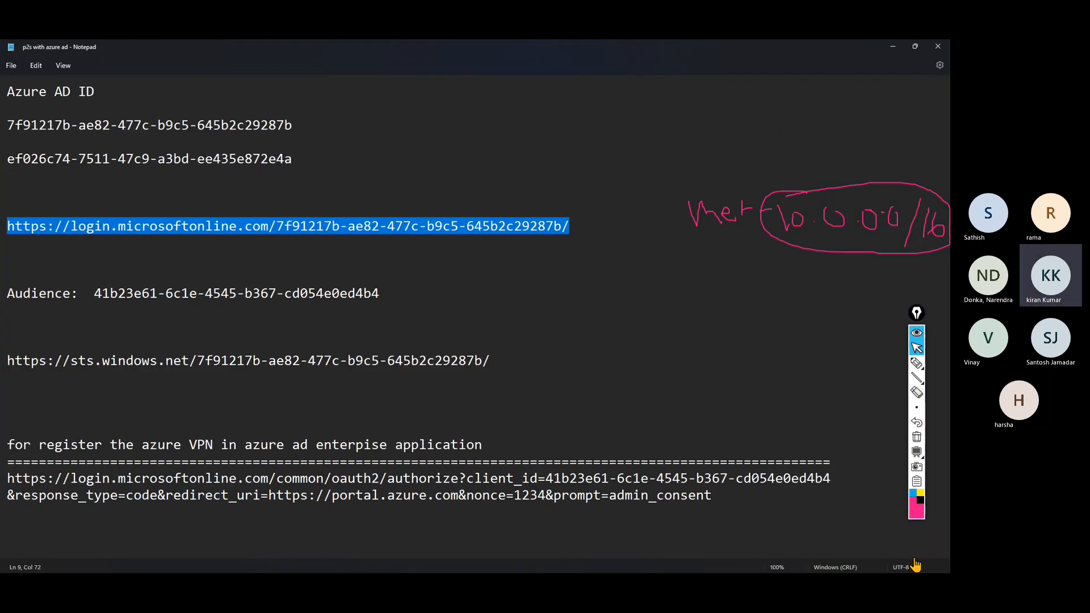
{"action": "left_click", "coordinate": [917, 436]}
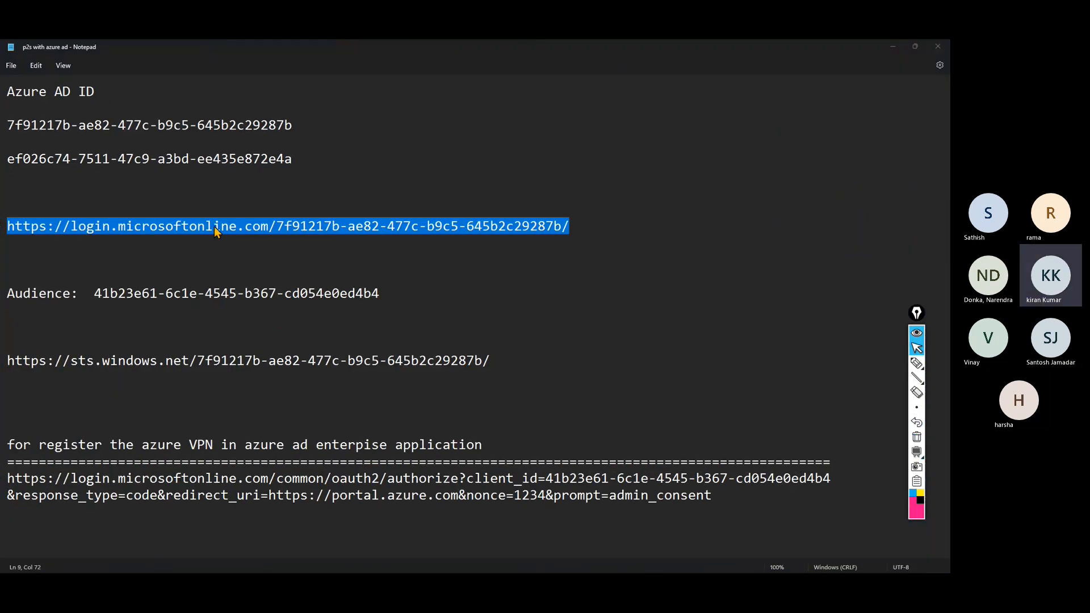
{"action": "key", "text": "alt+Tab"}
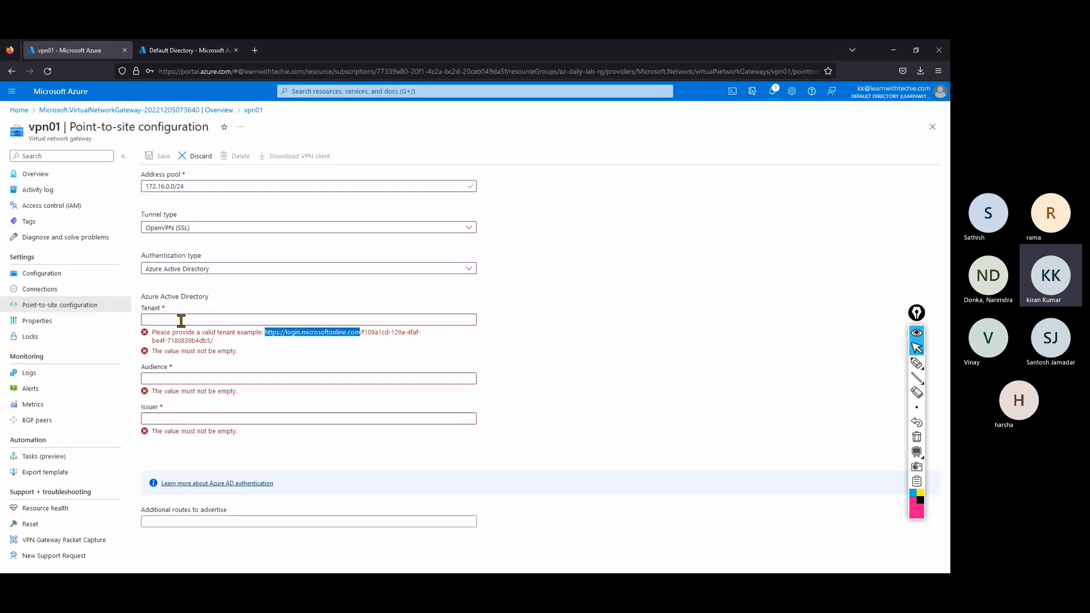
{"action": "left_click", "coordinate": [179, 319]}
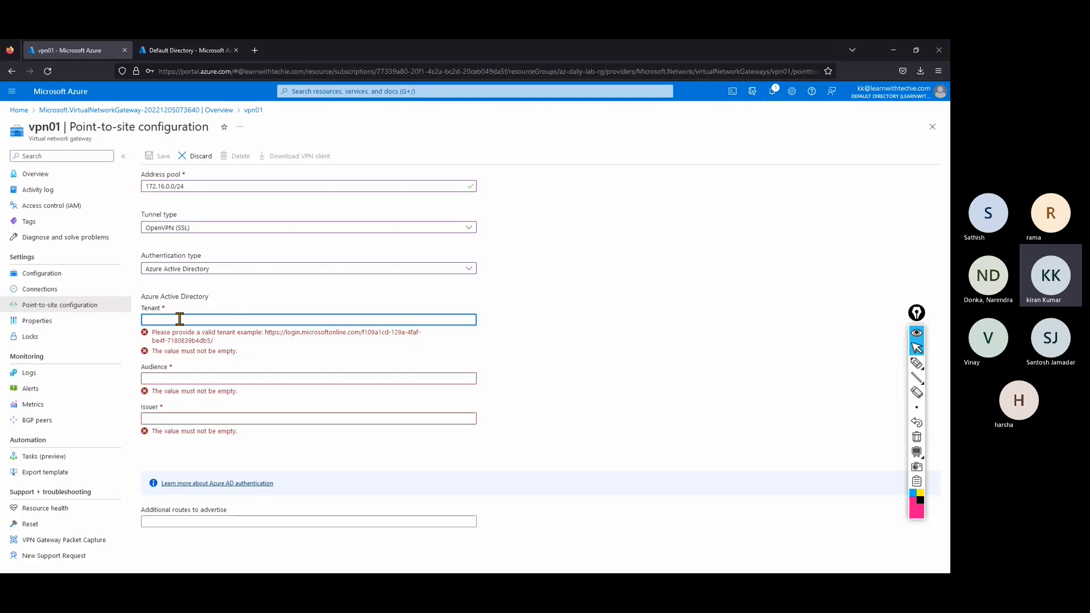
Paste the tenant URL into vpn01's Tenant field, then switch back to Notepad.
{"action": "key", "text": "ctrl+v"}
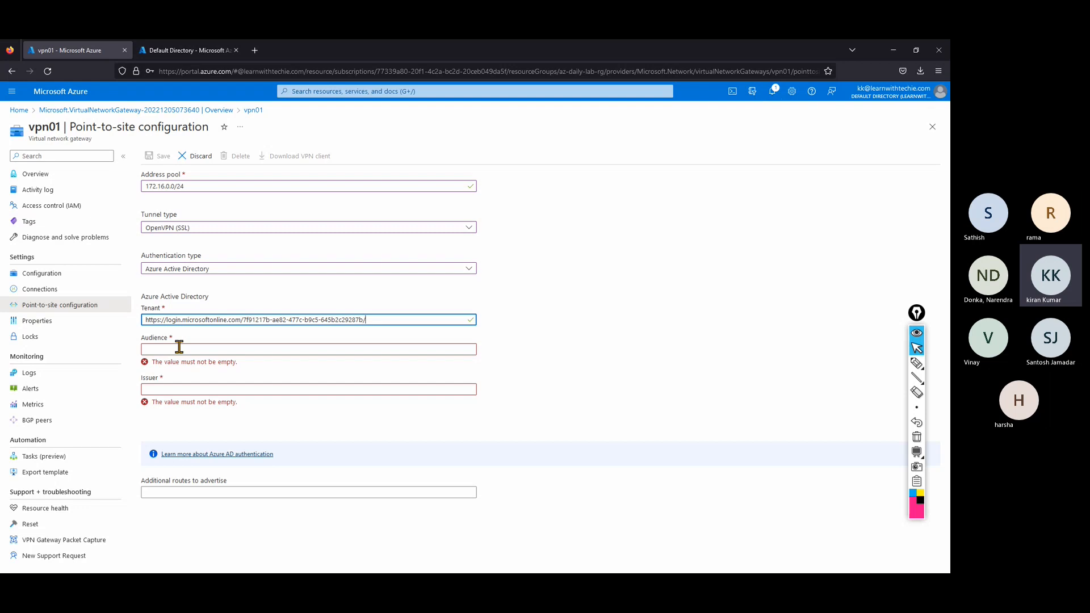
{"action": "key", "text": "alt+Tab"}
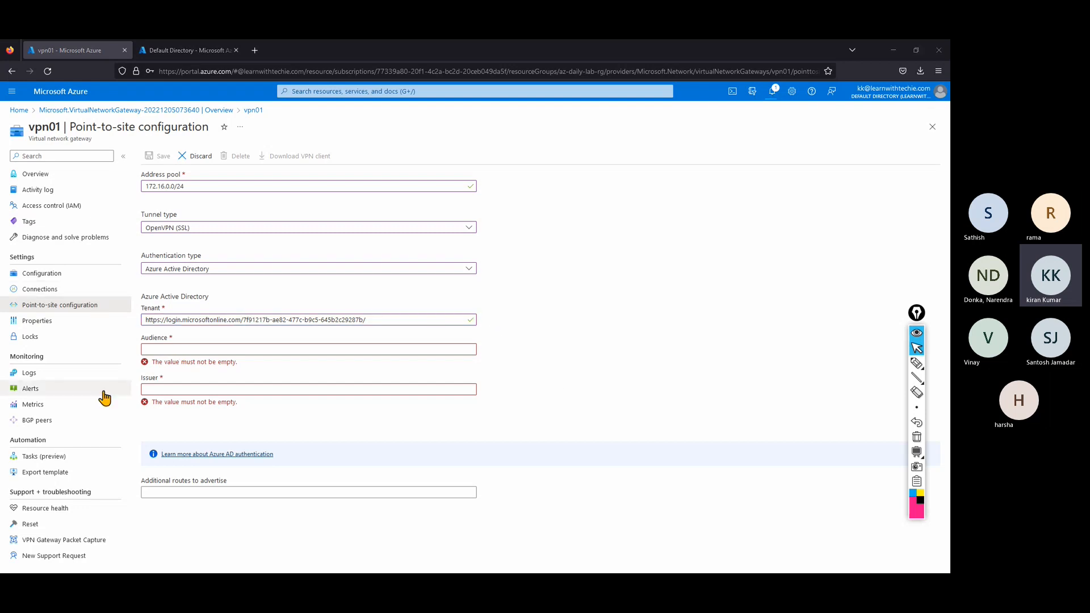
{"action": "key", "text": "alt+Tab"}
{"action": "key", "text": "alt+Tab"}
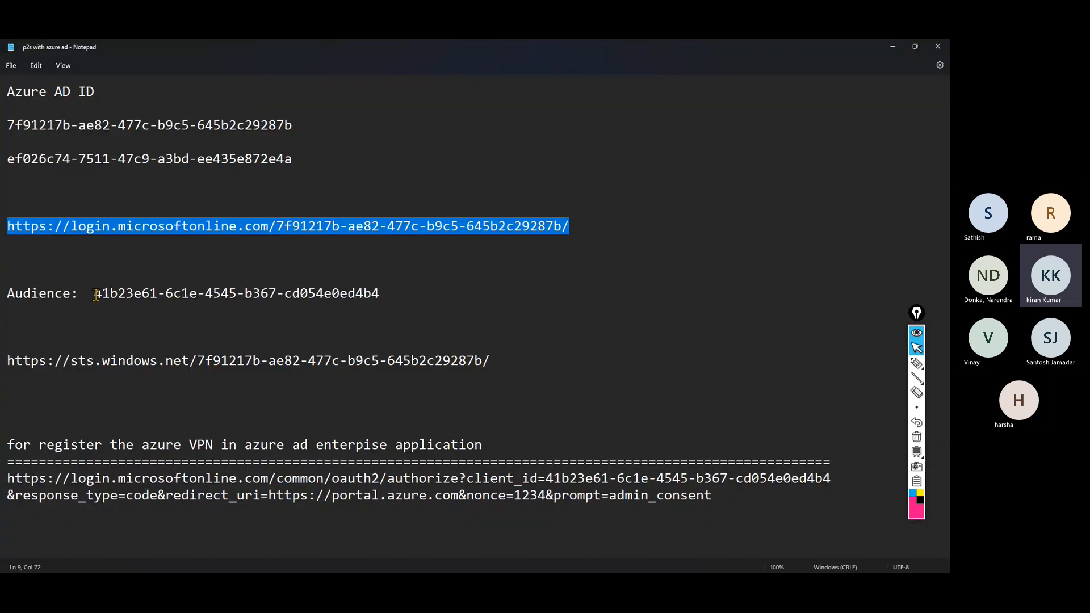
Select the Audience ID 41b23e61-6c1e-4545-b367-cd054e0ed4b4 and switch back to the portal.
{"action": "left_click_drag", "start_coordinate": [94, 293], "coordinate": [390, 295]}
{"action": "key", "text": "ctrl+c"}
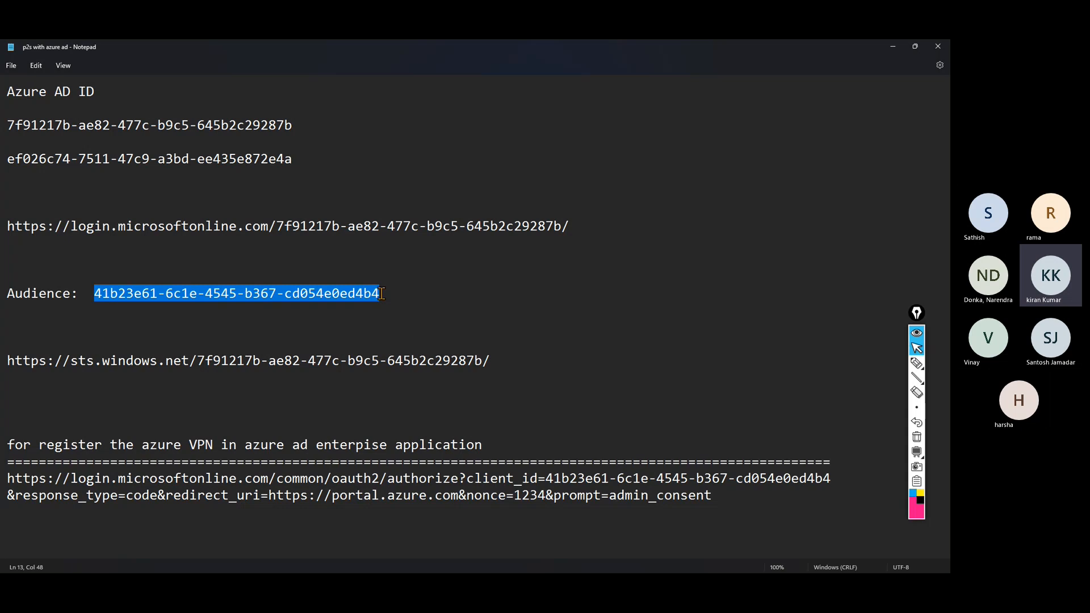
{"action": "key", "text": "alt+Tab"}
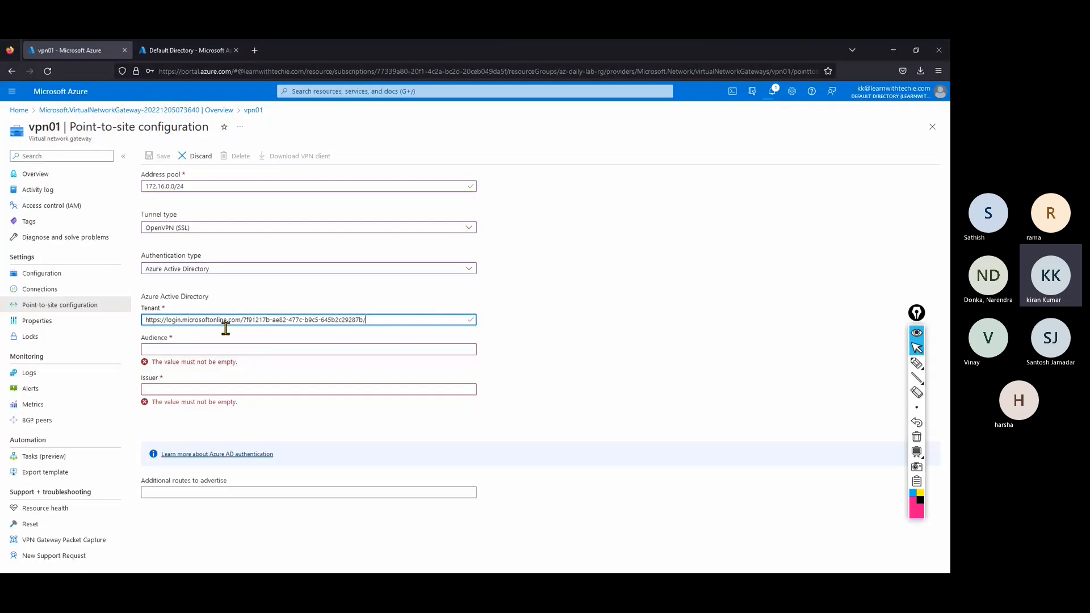
Paste 41b23e61-6c1e-4545-b367-cd054e0ed4b4 into Audience and handwrite a 'token' note beside it.
{"action": "left_click", "coordinate": [180, 349]}
{"action": "key", "text": "ctrl+v"}
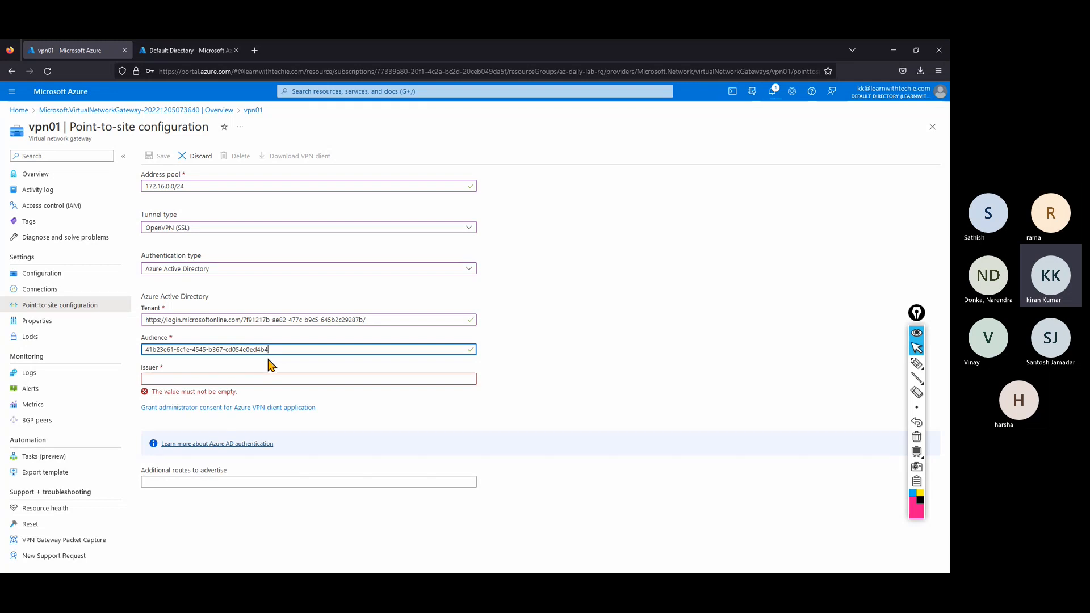
{"action": "left_click", "coordinate": [237, 379]}
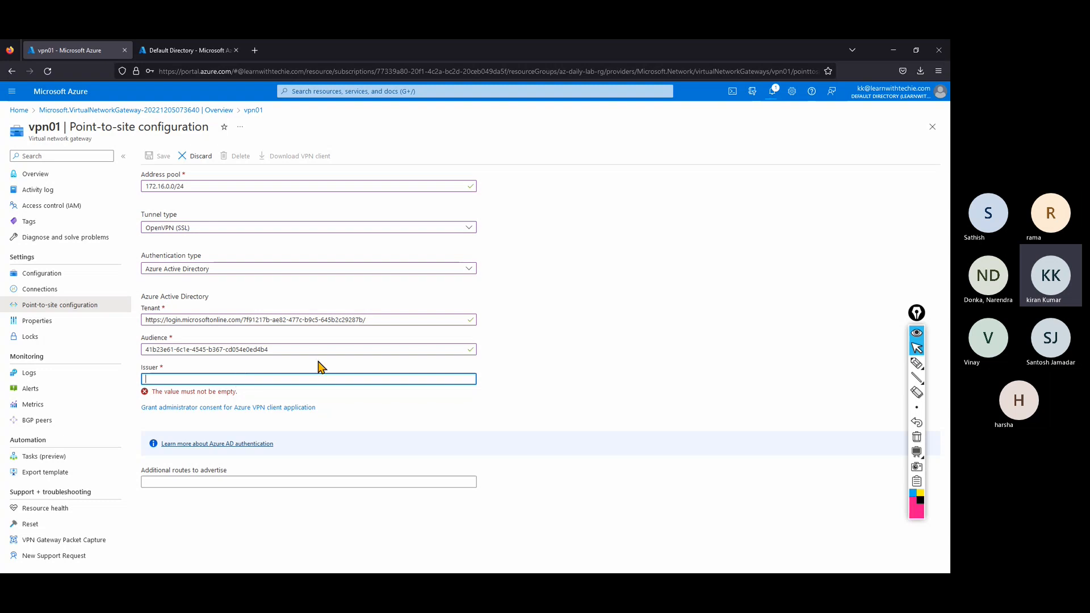
{"action": "left_click", "coordinate": [916, 363]}
{"action": "mouse_move", "coordinate": [631, 290]}
{"action": "left_mouse_down"}
{"action": "mouse_move", "coordinate": [656, 329]}
{"action": "mouse_move", "coordinate": [652, 292]}
{"action": "mouse_move", "coordinate": [687, 309]}
{"action": "mouse_move", "coordinate": [727, 287]}
{"action": "mouse_move", "coordinate": [764, 299]}
{"action": "left_mouse_up"}
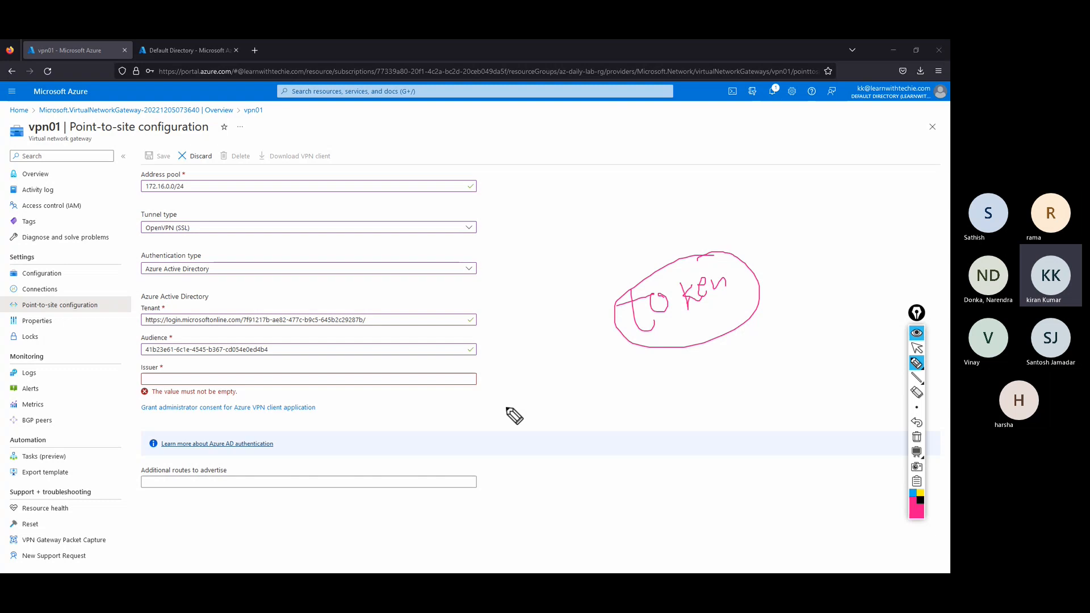
Erase the pink 'token' annotation, then minimize Firefox and Notepad to reveal the desktop.
{"action": "left_click", "coordinate": [917, 348]}
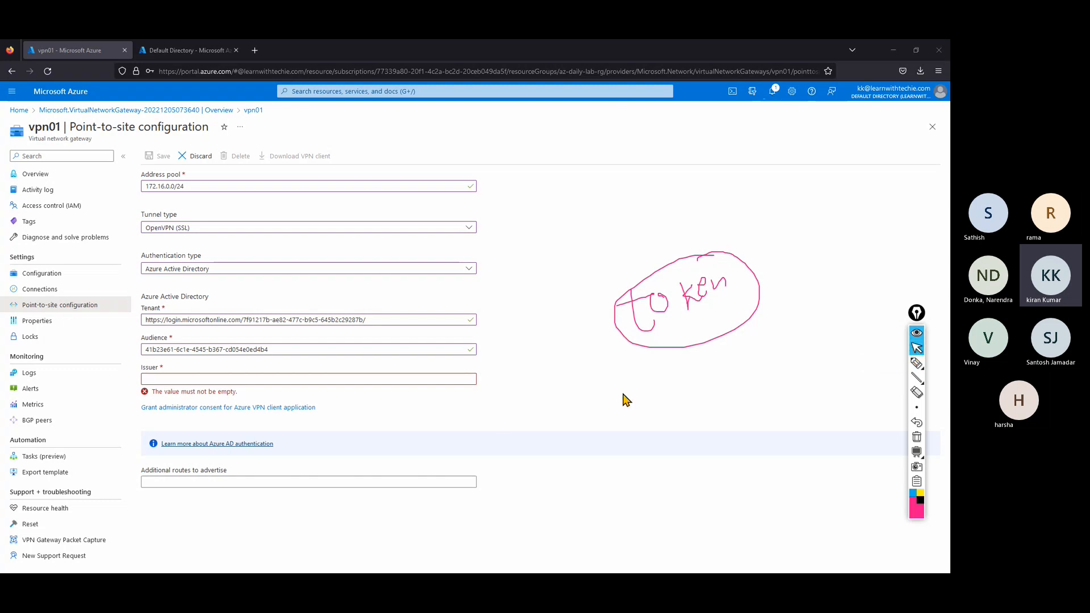
{"action": "left_click", "coordinate": [916, 437]}
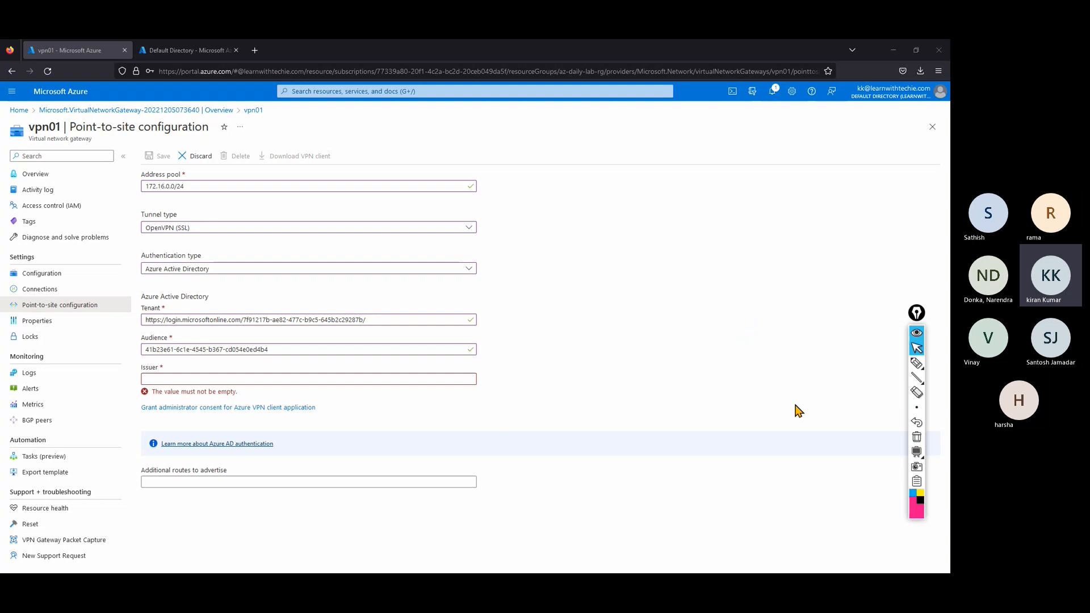
{"action": "left_click", "coordinate": [893, 50]}
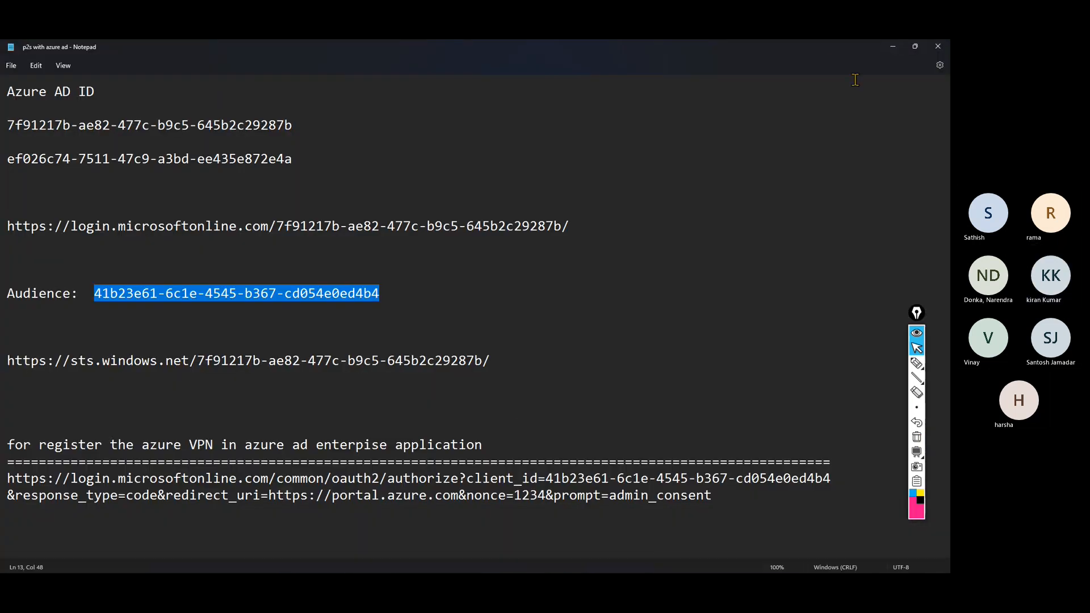
{"action": "left_click", "coordinate": [896, 48]}
Open a new maximized Chrome window and search Google for 'azure ad sts'.
{"action": "mouse_move", "coordinate": [373, 571]}
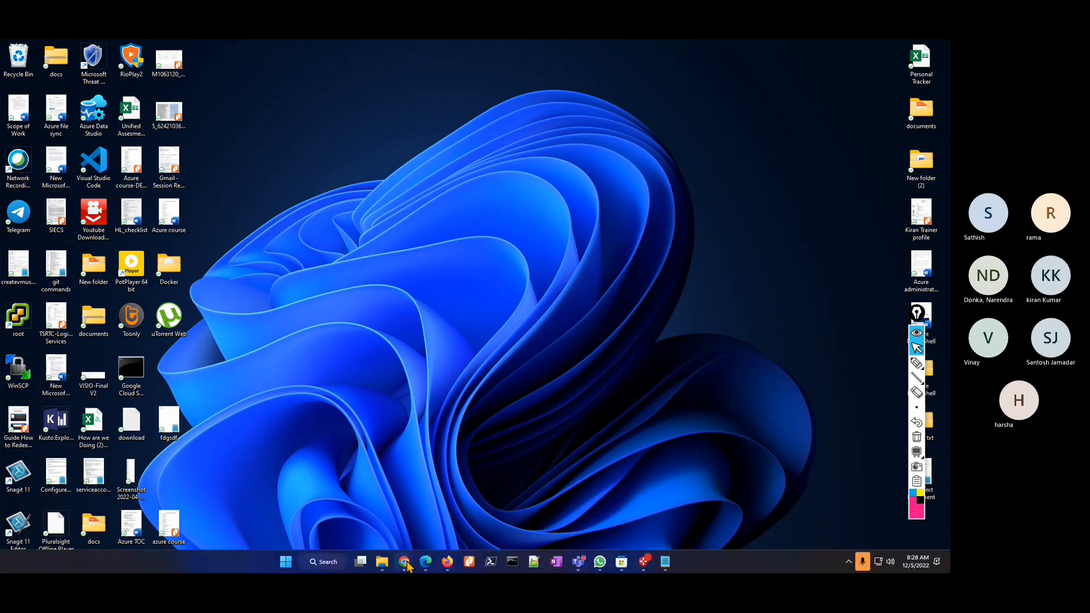
{"action": "right_click", "coordinate": [403, 561]}
{"action": "left_click", "coordinate": [376, 503]}
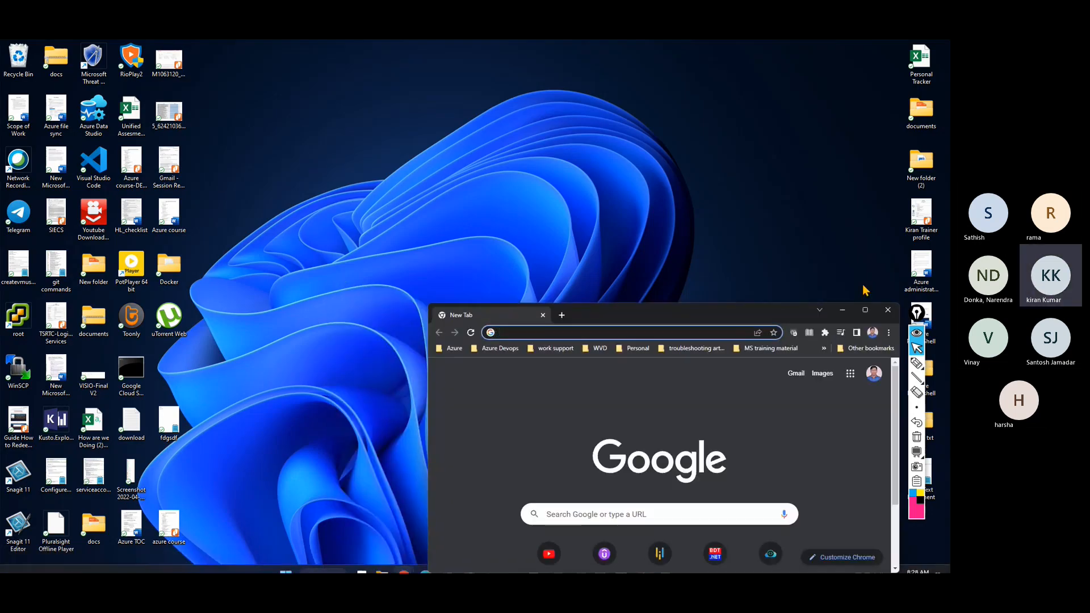
{"action": "key", "text": "super+Up"}
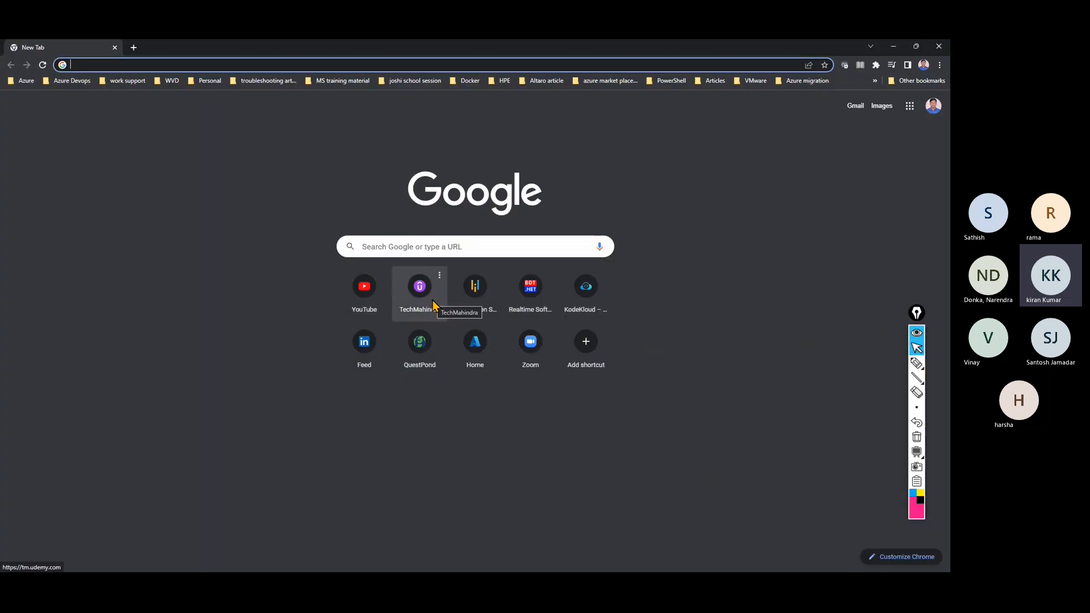
{"action": "type", "text": "azure ad "}
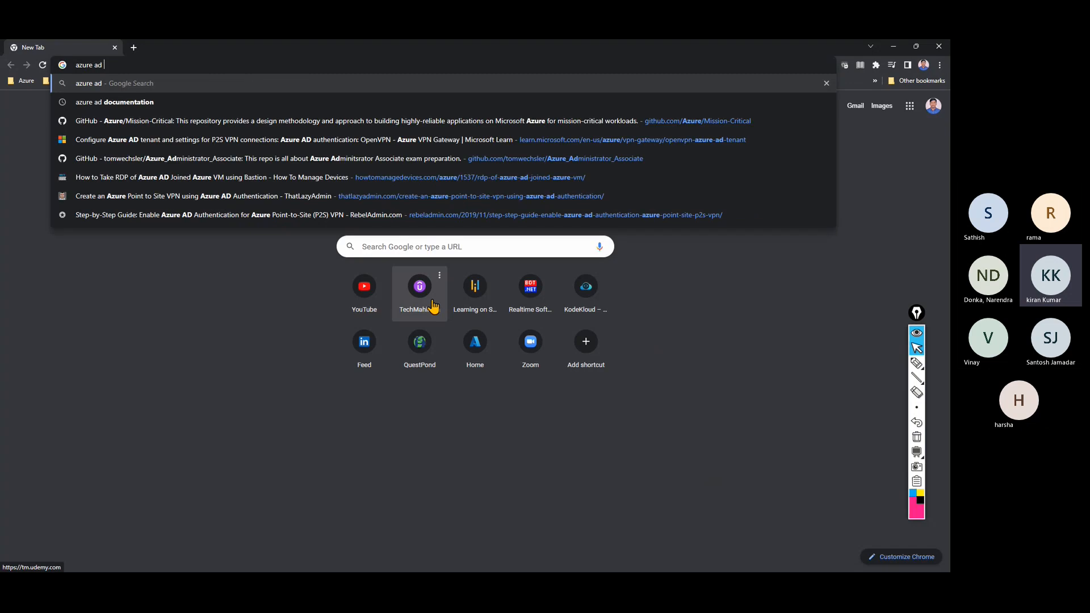
{"action": "type", "text": "sts"}
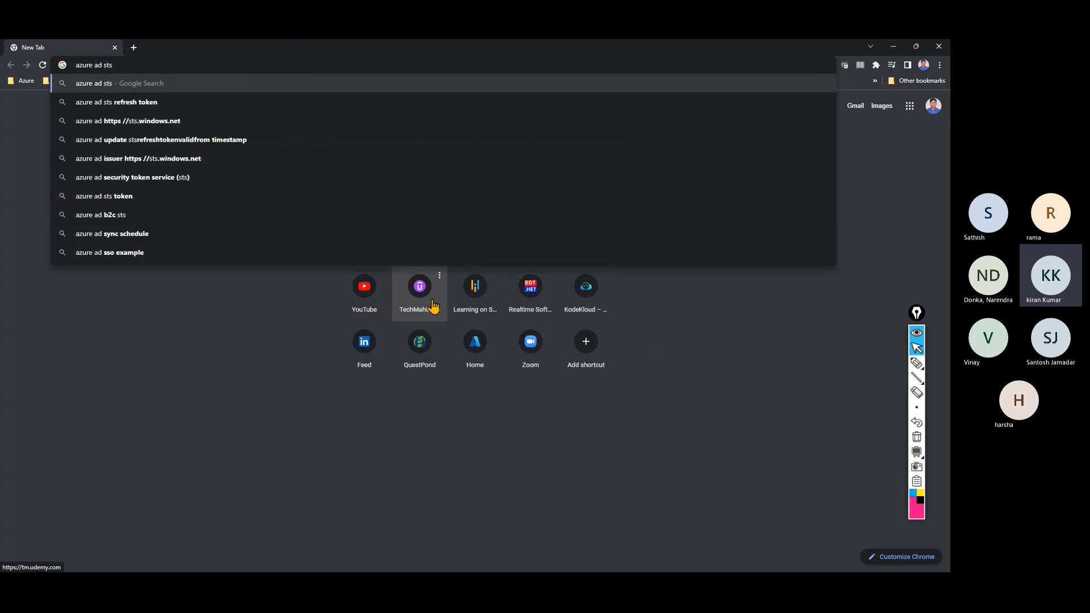
{"action": "key", "text": "Return"}
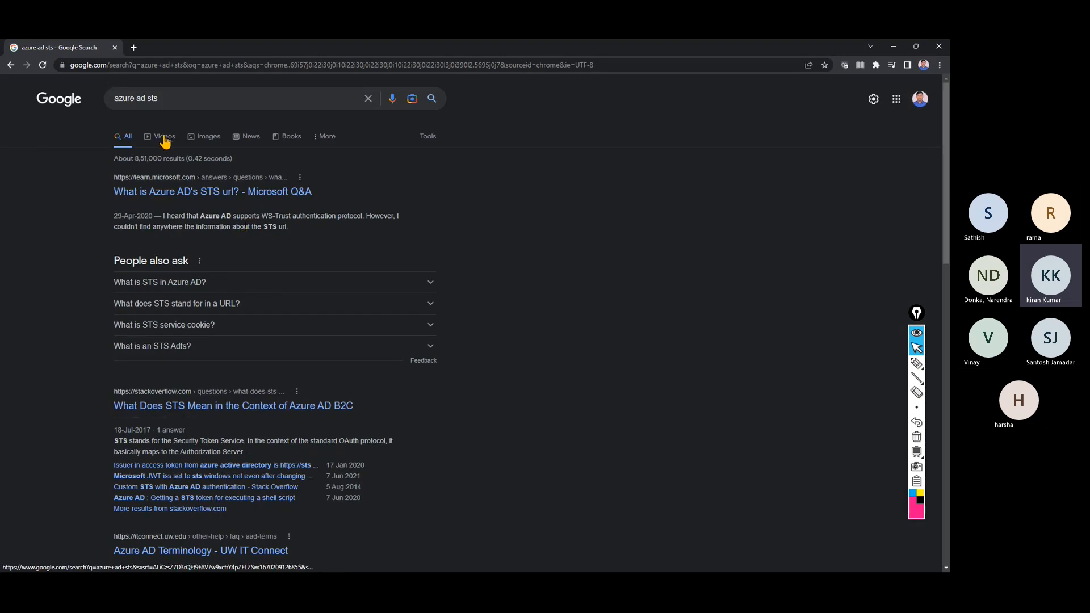
Switch to image results and preview the Journey Of The Geek diagram, annotating it.
{"action": "left_click", "coordinate": [201, 138]}
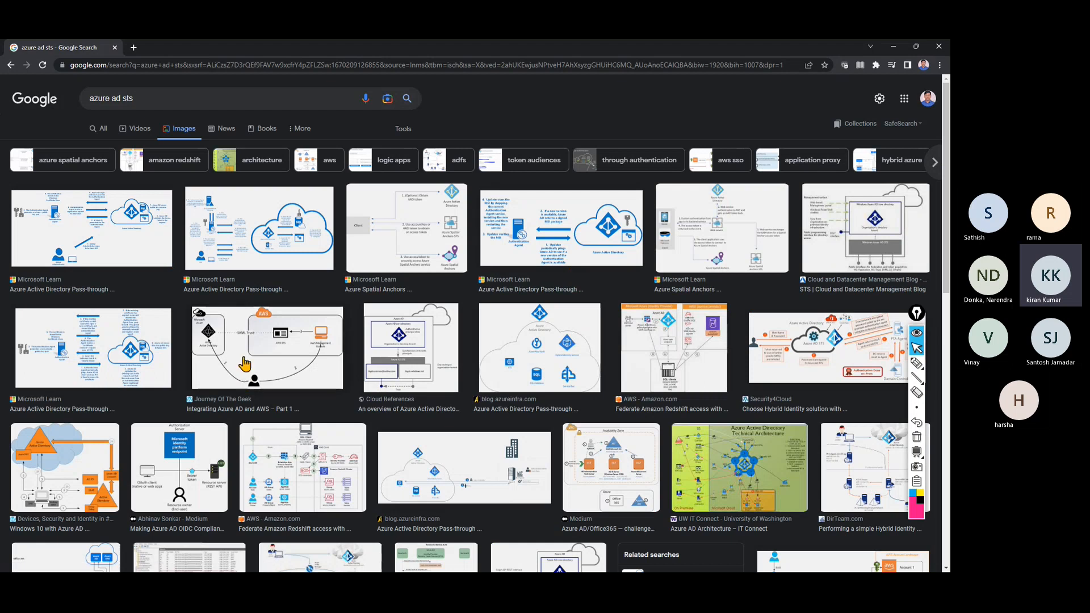
{"action": "left_click", "coordinate": [274, 354]}
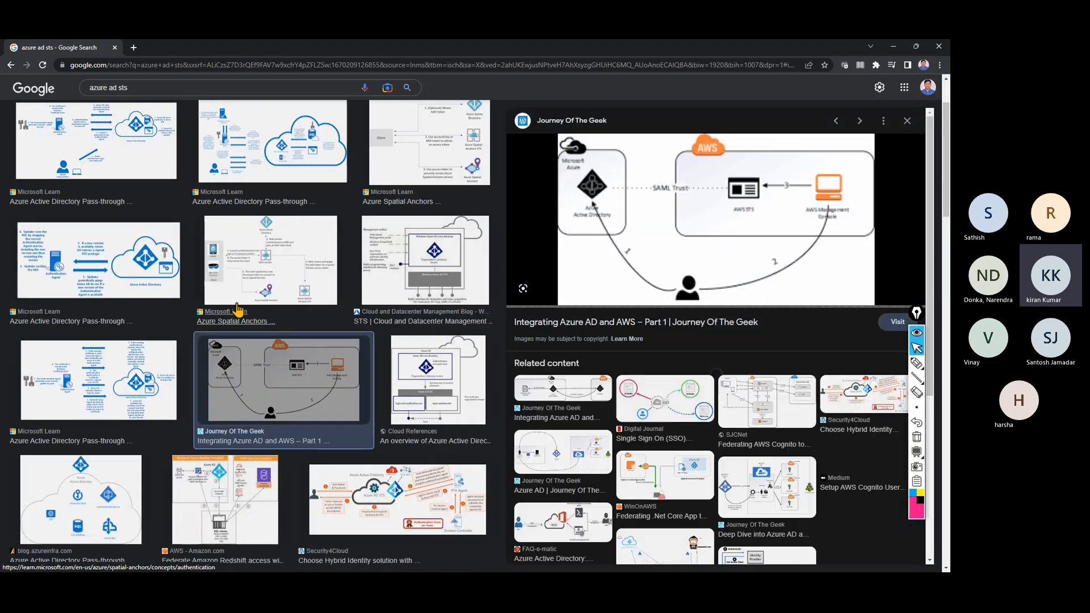
{"action": "left_click", "coordinate": [916, 363]}
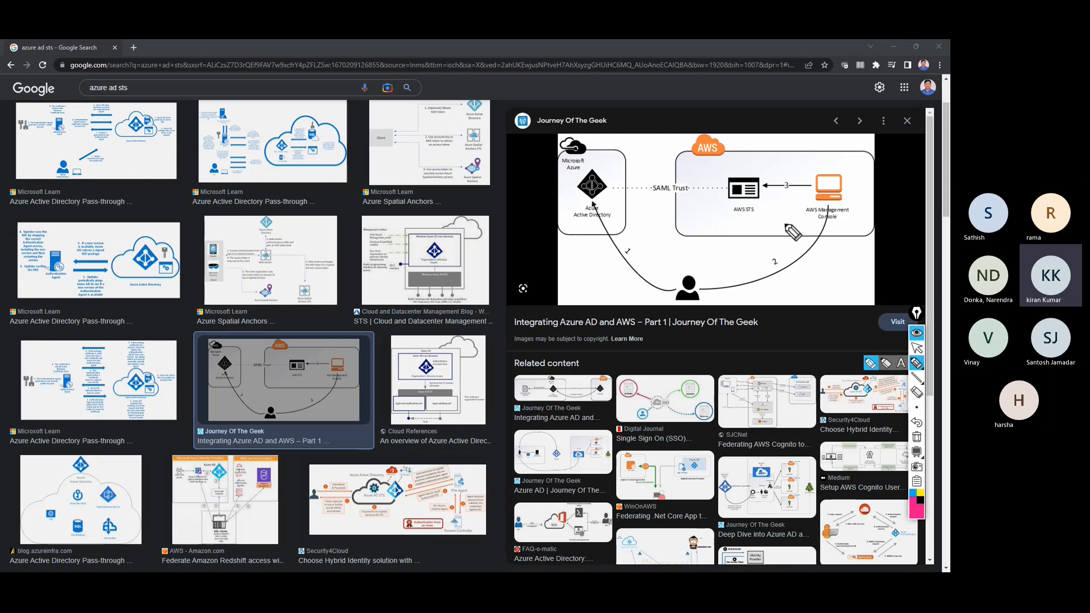
{"action": "left_click", "coordinate": [916, 348]}
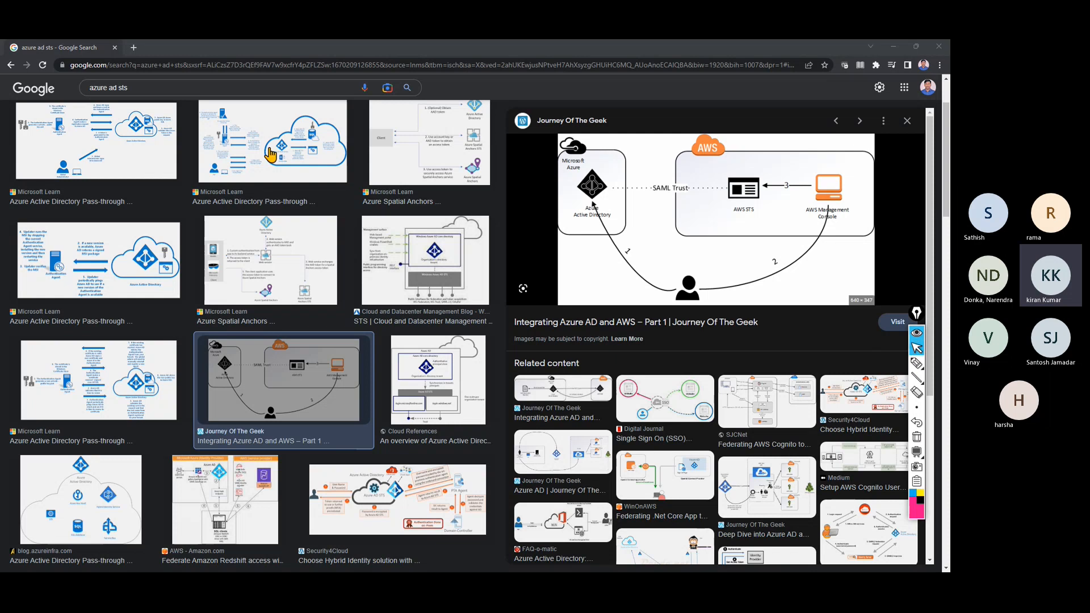
Preview and annotate the Azure AD Pass-through diagram, then close the preview panel.
{"action": "left_click", "coordinate": [123, 128]}
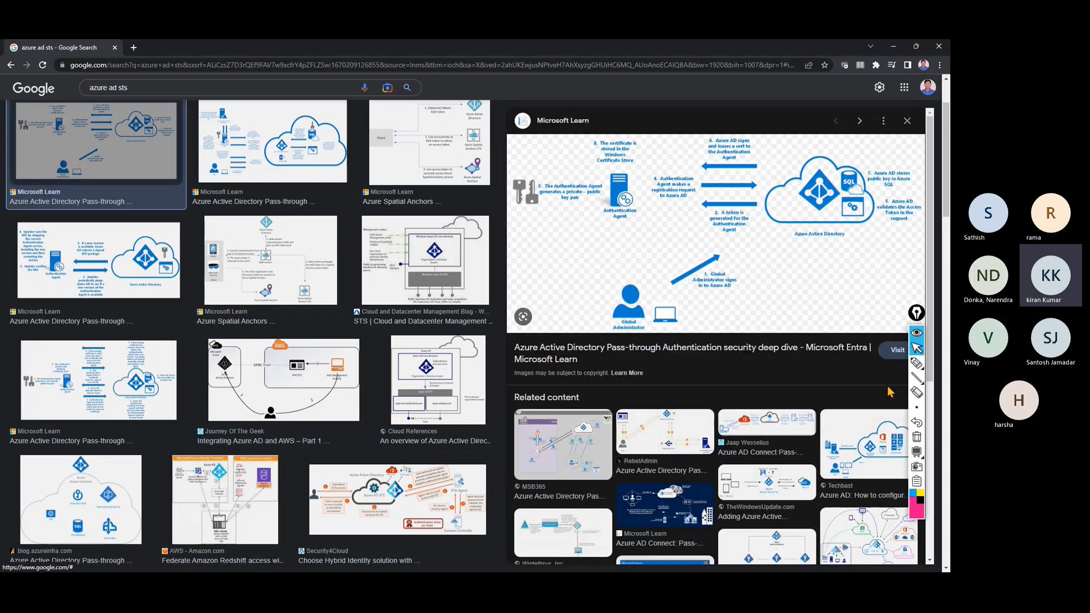
{"action": "left_click", "coordinate": [916, 362]}
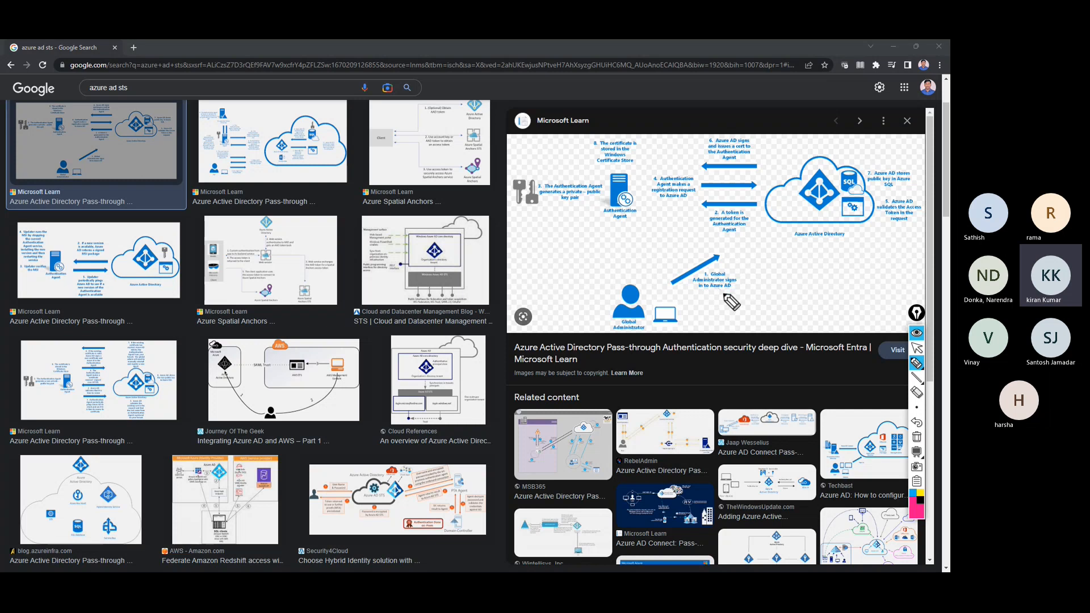
{"action": "left_click", "coordinate": [912, 347]}
{"action": "left_click", "coordinate": [907, 120]}
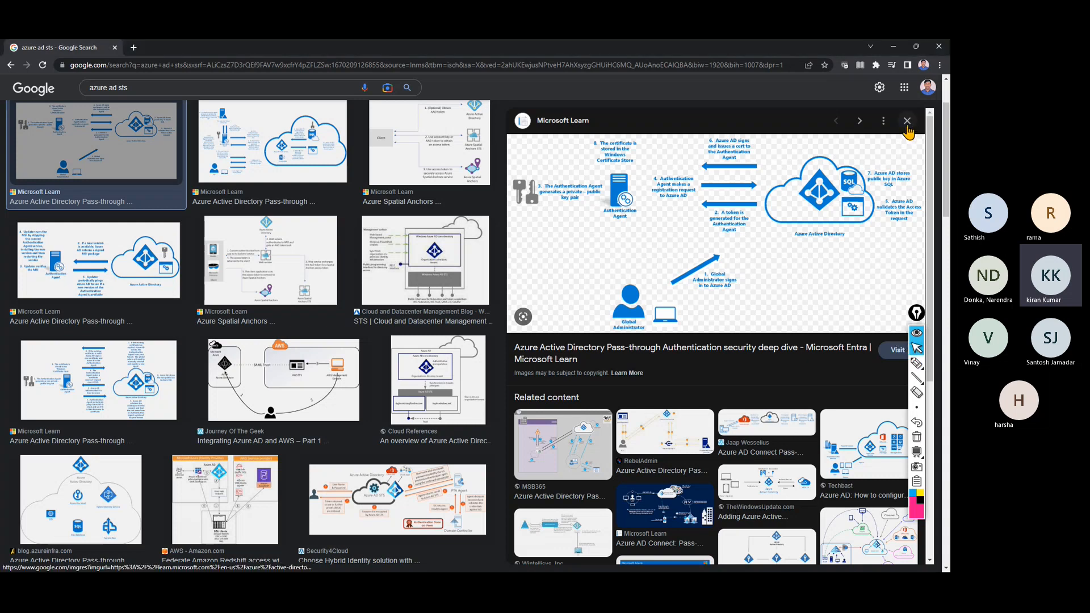
Change the image search to 'azure ad secure token service'.
{"action": "left_click", "coordinate": [192, 88]}
{"action": "key", "text": "BackSpace"}
{"action": "key", "text": "BackSpace"}
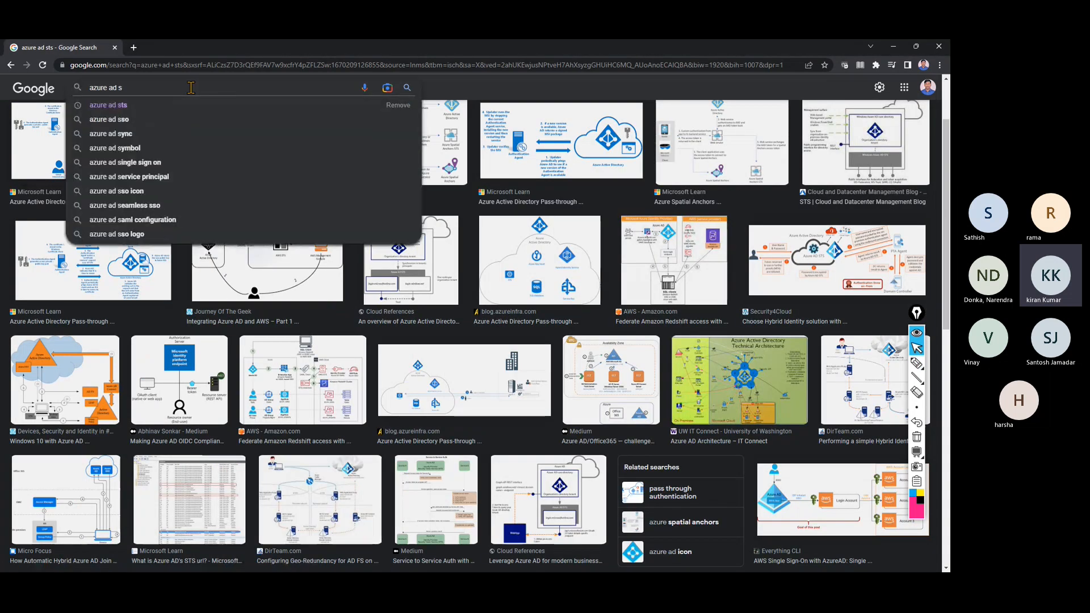
{"action": "type", "text": "ecur"}
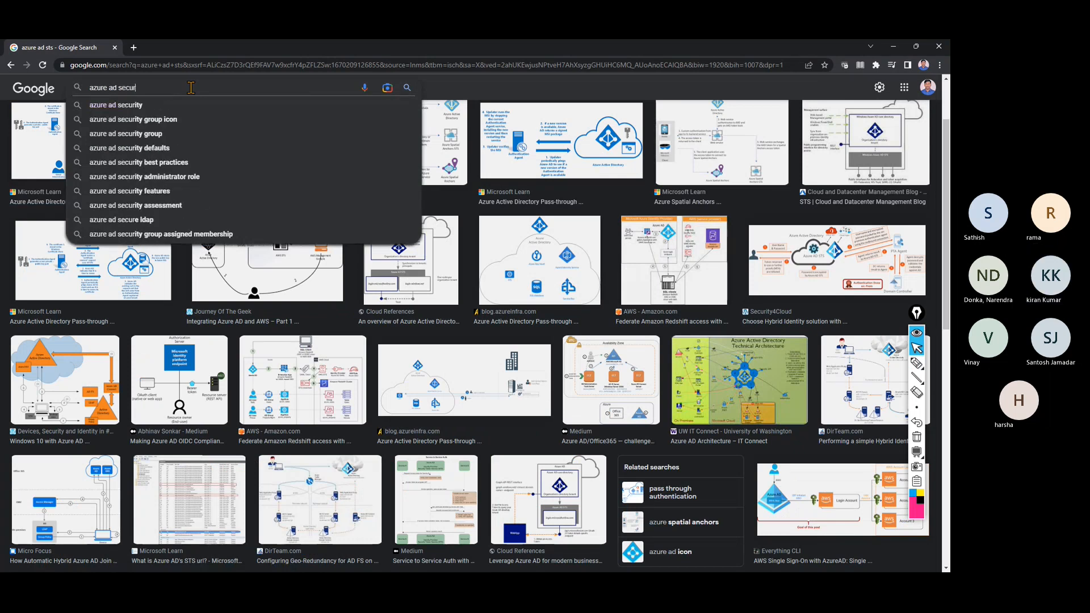
{"action": "type", "text": "e token"}
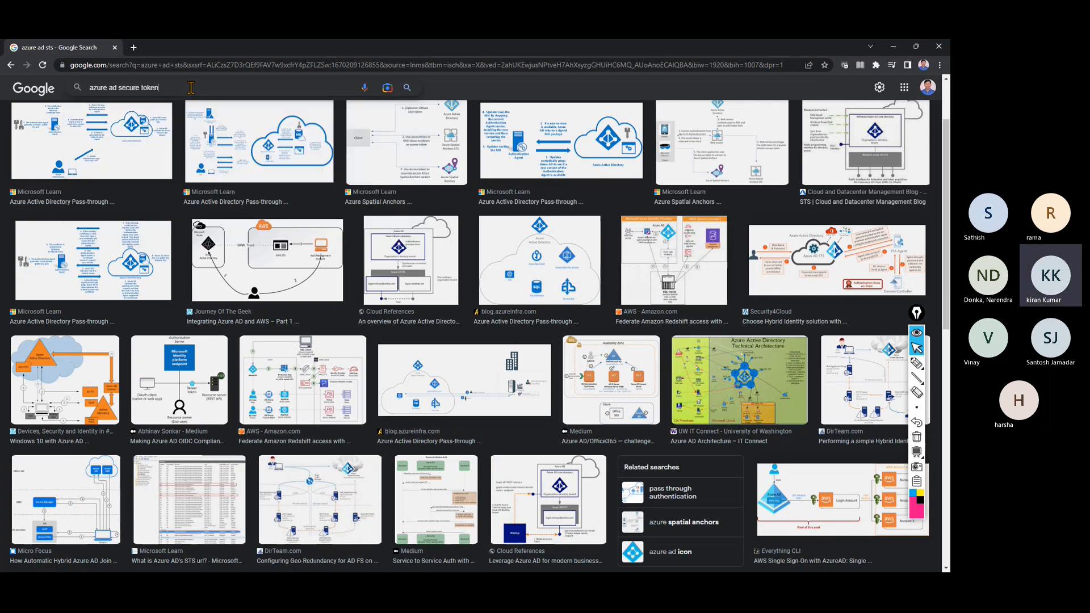
{"action": "type", "text": " service"}
{"action": "key", "text": "Return"}
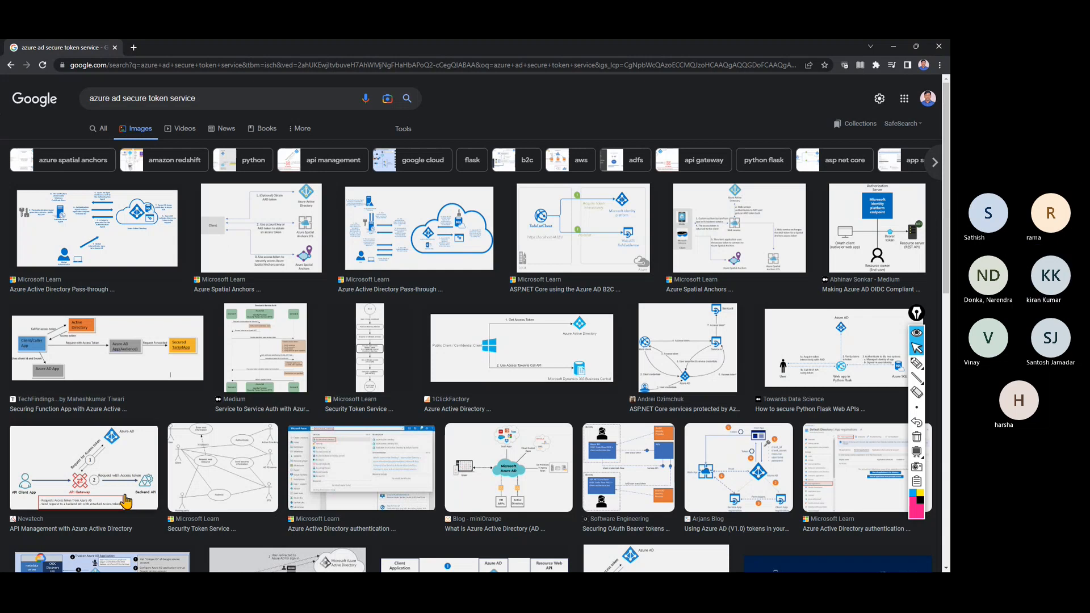
Preview the ASP.NET Core on-behalf-of flow diagram and circle the User credentials icon.
{"action": "left_click", "coordinate": [685, 365]}
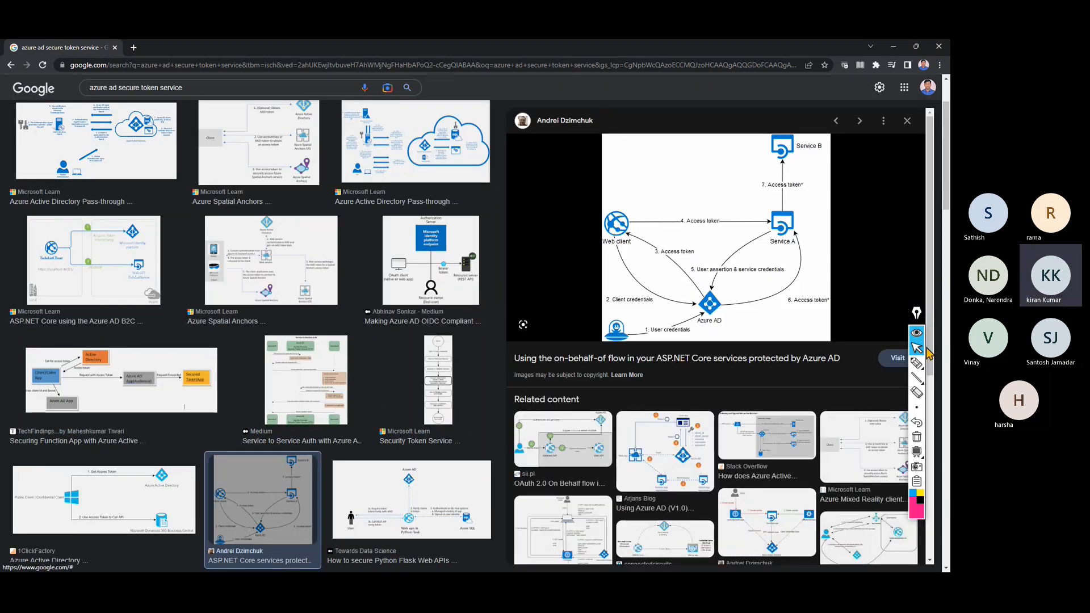
{"action": "left_click", "coordinate": [917, 363]}
{"action": "mouse_move", "coordinate": [605, 335]}
{"action": "left_mouse_down"}
{"action": "mouse_move", "coordinate": [627, 317]}
{"action": "mouse_move", "coordinate": [616, 342]}
{"action": "mouse_move", "coordinate": [605, 332]}
{"action": "mouse_move", "coordinate": [664, 333]}
{"action": "mouse_move", "coordinate": [705, 313]}
{"action": "left_mouse_up"}
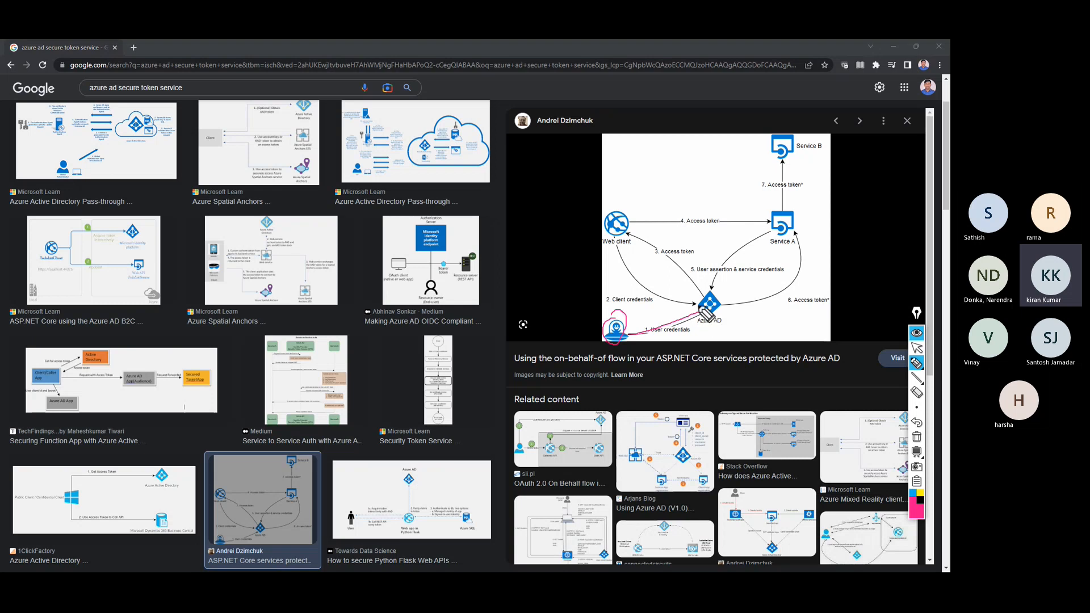
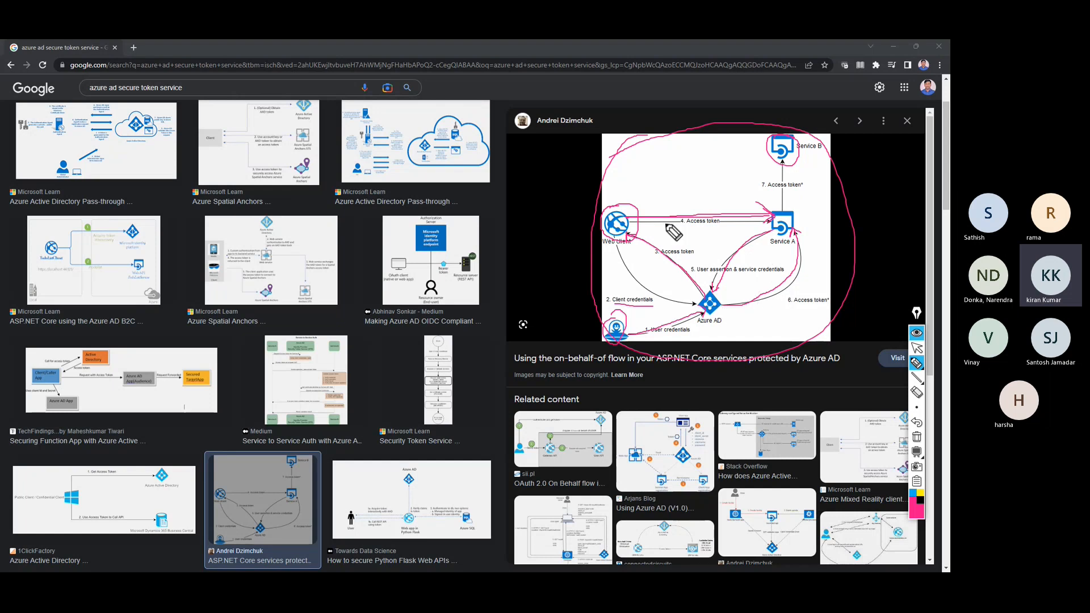
Cross out the access token arrow, write a 5 beside the on-behalf-of diagram, then minimize Chrome.
{"action": "mouse_move", "coordinate": [668, 205]}
{"action": "left_mouse_down"}
{"action": "mouse_move", "coordinate": [701, 228]}
{"action": "mouse_move", "coordinate": [671, 247]}
{"action": "left_mouse_up"}
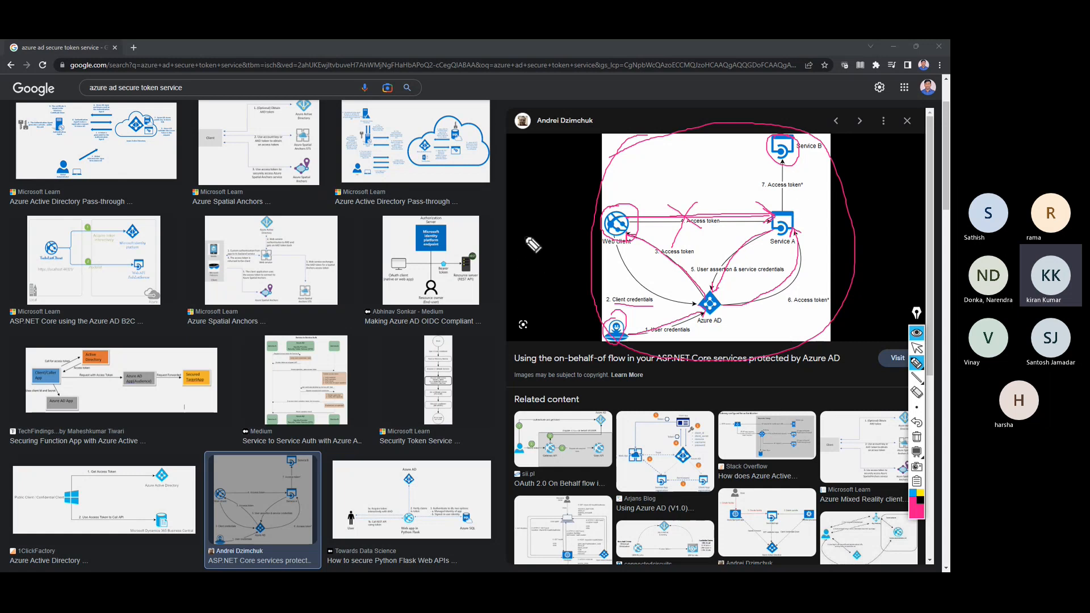
{"action": "mouse_move", "coordinate": [521, 229]}
{"action": "left_mouse_down"}
{"action": "mouse_move", "coordinate": [517, 252]}
{"action": "mouse_move", "coordinate": [539, 225]}
{"action": "mouse_move", "coordinate": [549, 237]}
{"action": "left_mouse_up"}
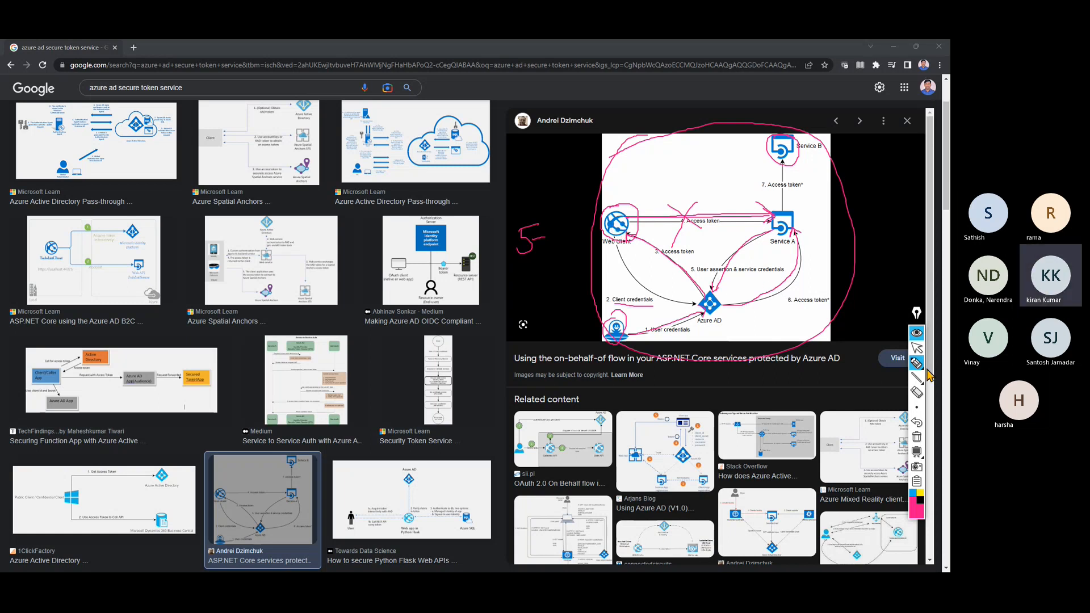
{"action": "left_click", "coordinate": [917, 347]}
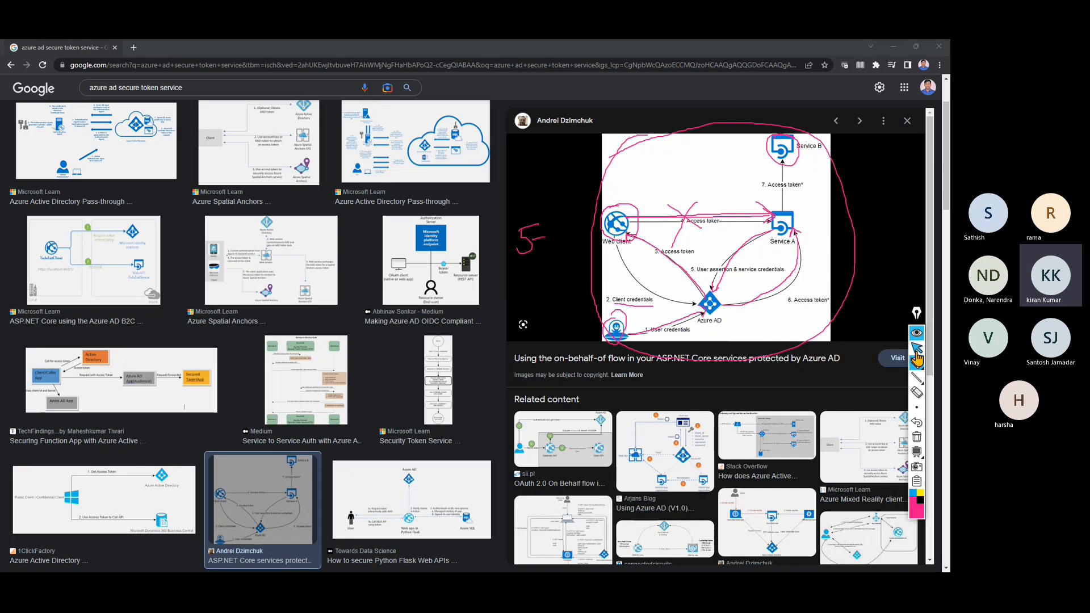
{"action": "left_click", "coordinate": [893, 47]}
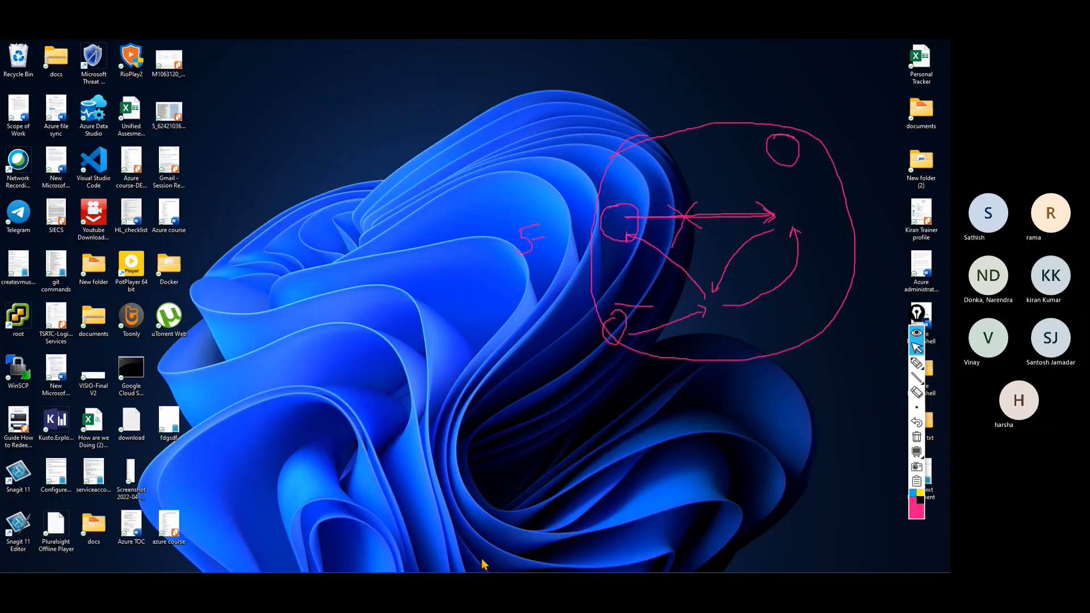
Clear all screen ink and restore the Azure portal's vpn01 point-to-site configuration page.
{"action": "left_click", "coordinate": [917, 438]}
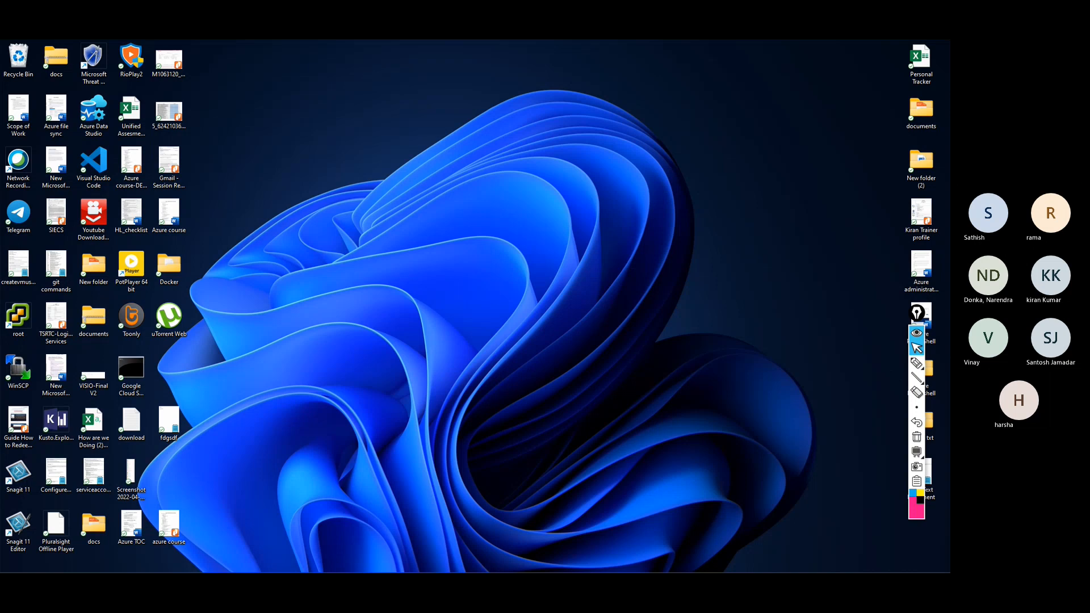
{"action": "left_click", "coordinate": [448, 562]}
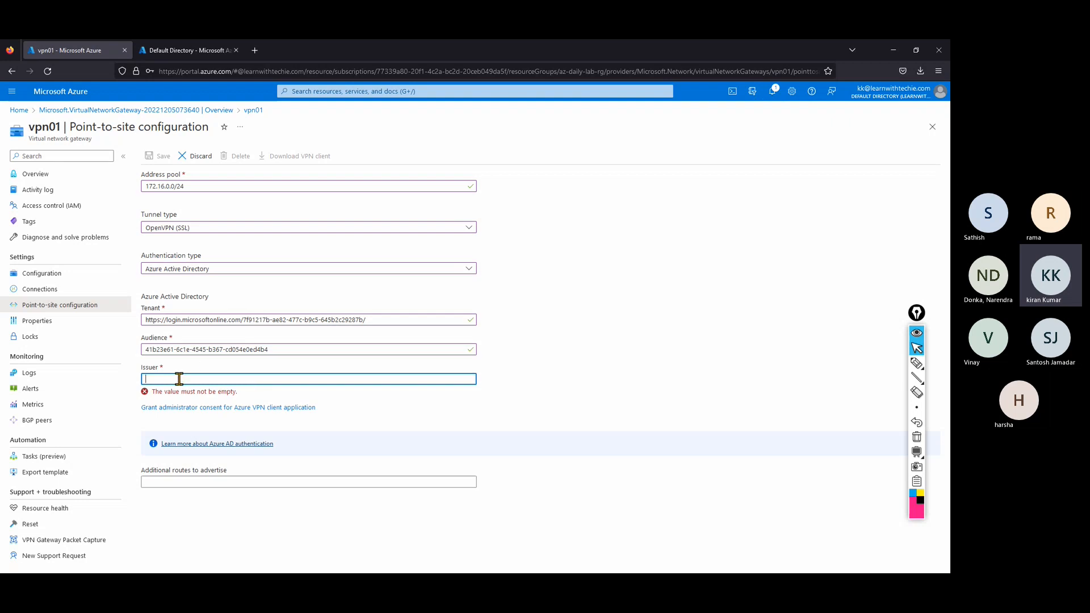
Bring up the p2s with azure ad notes, select the whole sts.windows.net issuer URL, then minimize Notepad.
{"action": "left_click", "coordinate": [891, 50]}
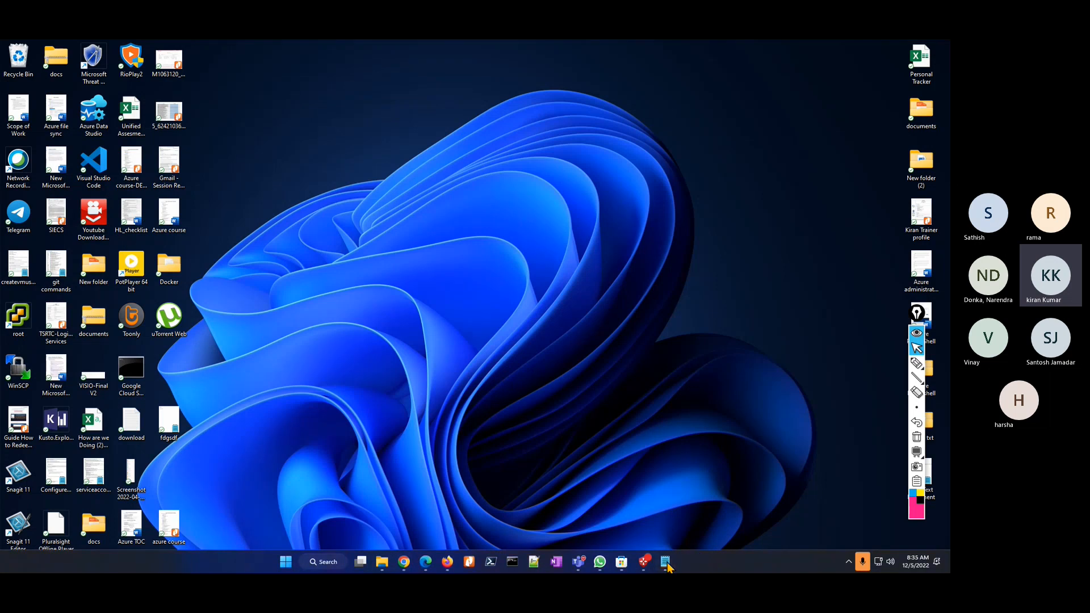
{"action": "key", "text": "alt+Tab"}
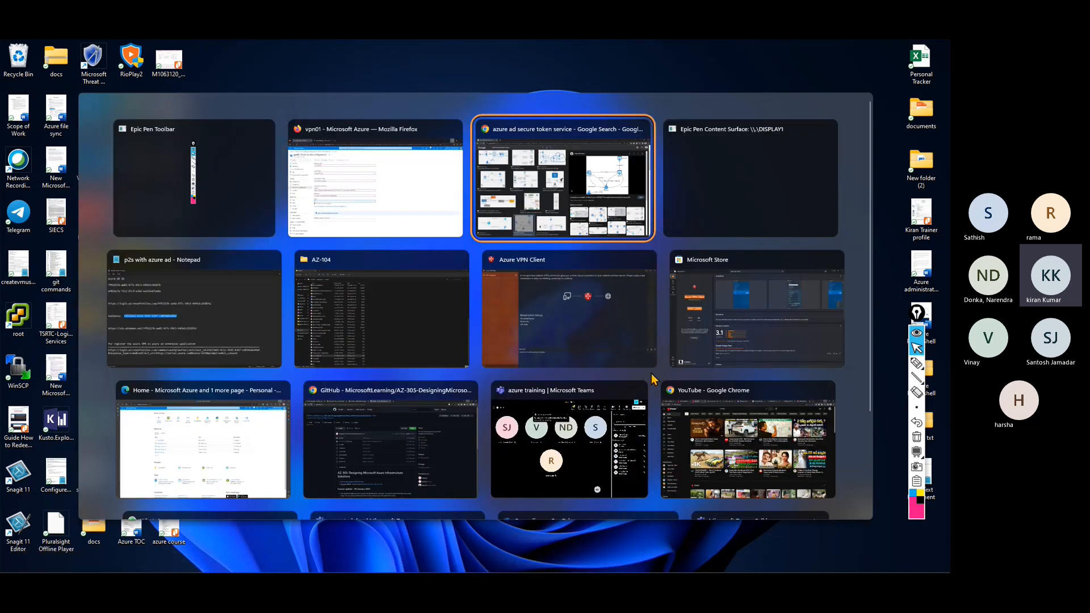
{"action": "left_click", "coordinate": [276, 278]}
{"action": "left_click", "coordinate": [81, 401]}
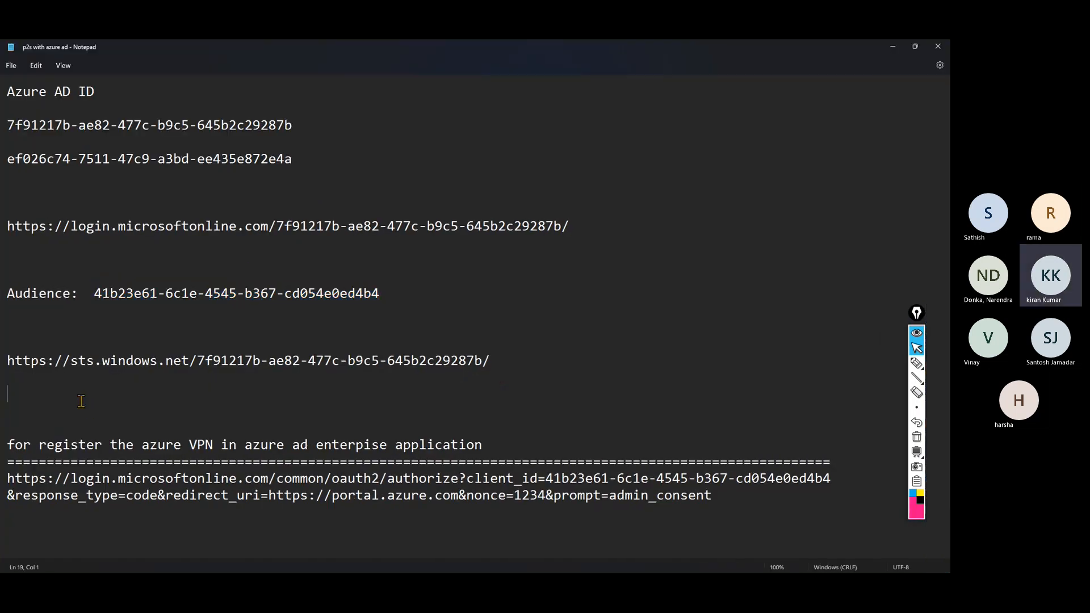
{"action": "left_click_drag", "start_coordinate": [8, 358], "coordinate": [508, 366]}
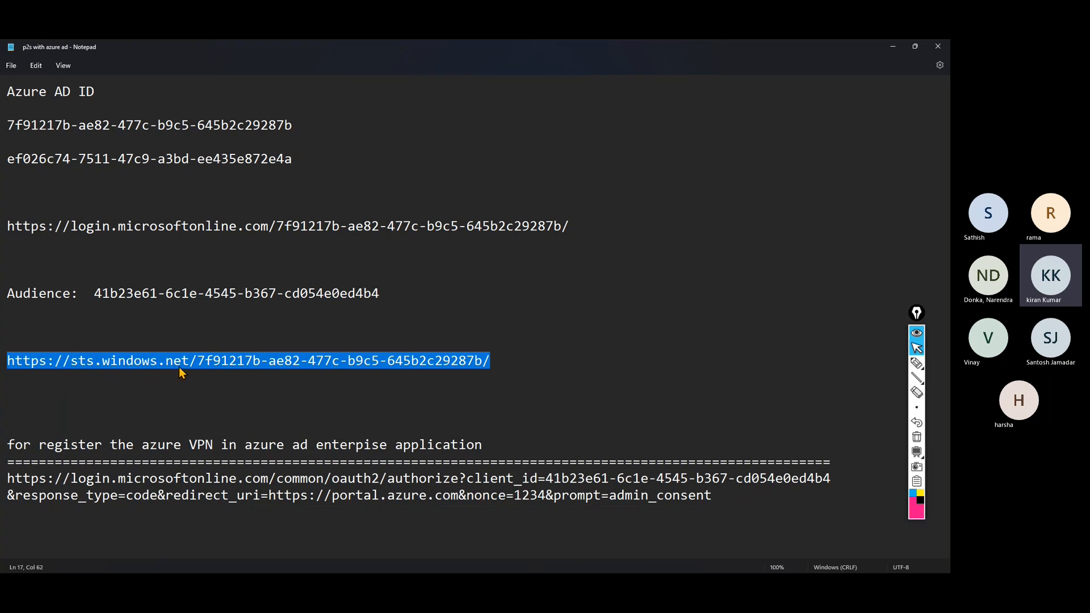
{"action": "left_click_drag", "start_coordinate": [195, 364], "coordinate": [475, 357]}
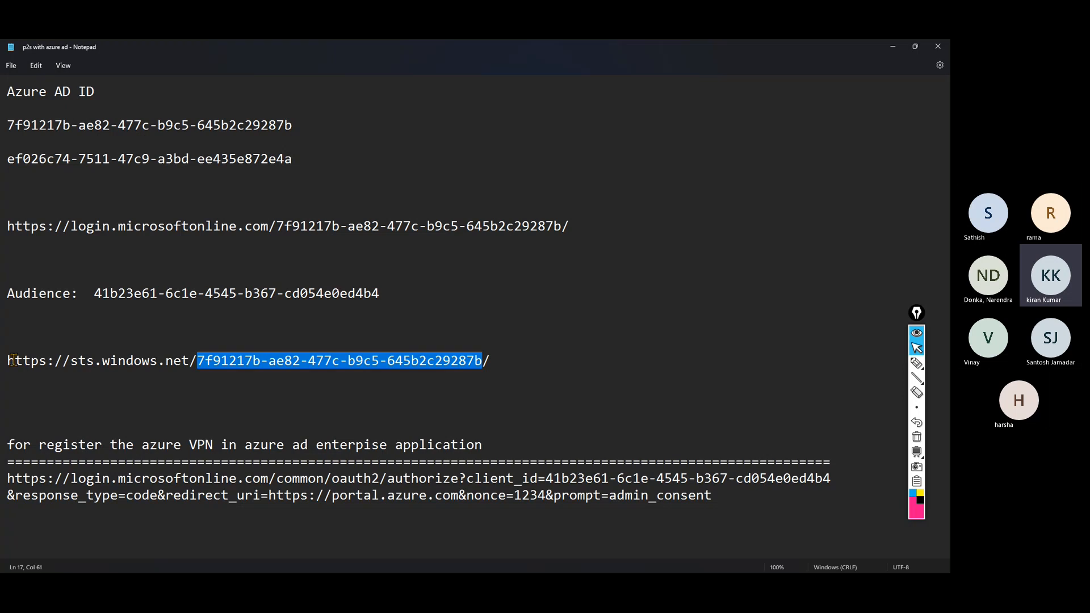
{"action": "left_click_drag", "start_coordinate": [10, 359], "coordinate": [485, 357]}
{"action": "key", "text": "ctrl+c"}
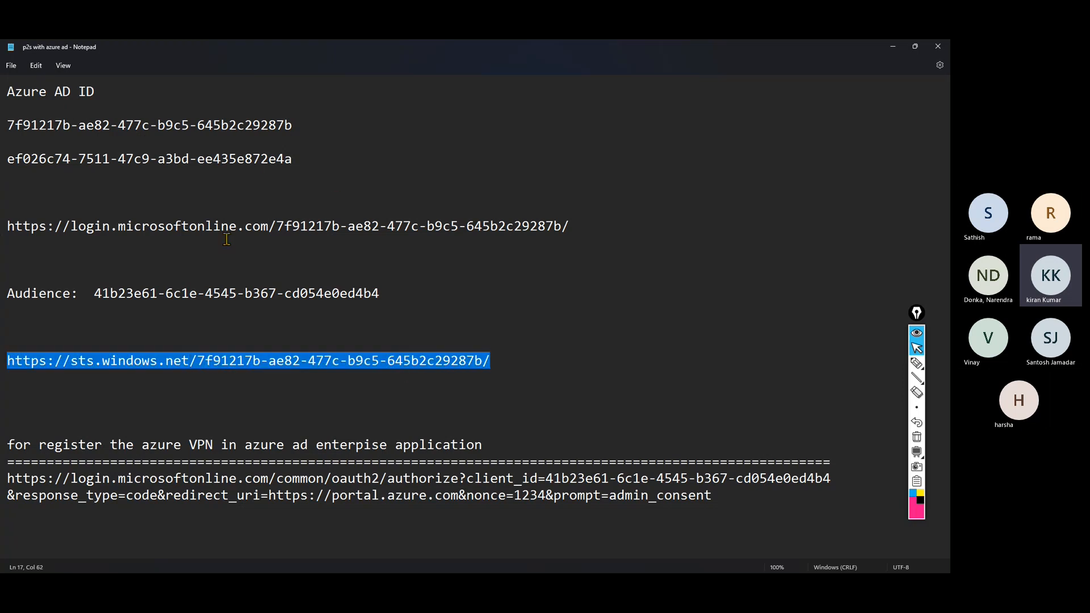
{"action": "left_click", "coordinate": [892, 46]}
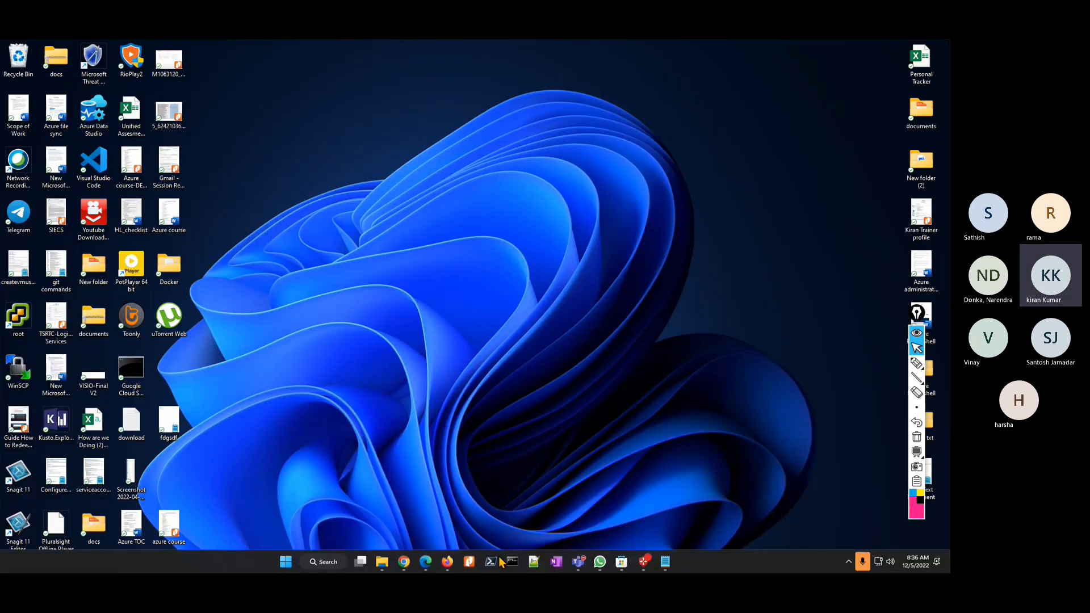
Paste the sts.windows.net issuer URL into vpn01's empty Issuer field.
{"action": "left_click", "coordinate": [448, 562]}
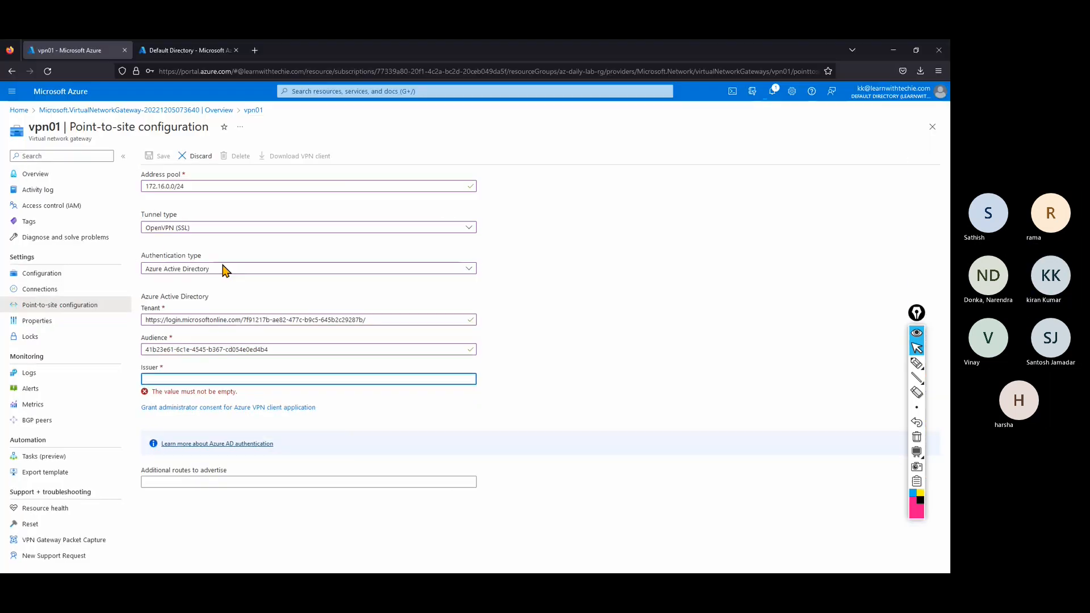
{"action": "left_click", "coordinate": [176, 374]}
{"action": "left_click", "coordinate": [175, 379]}
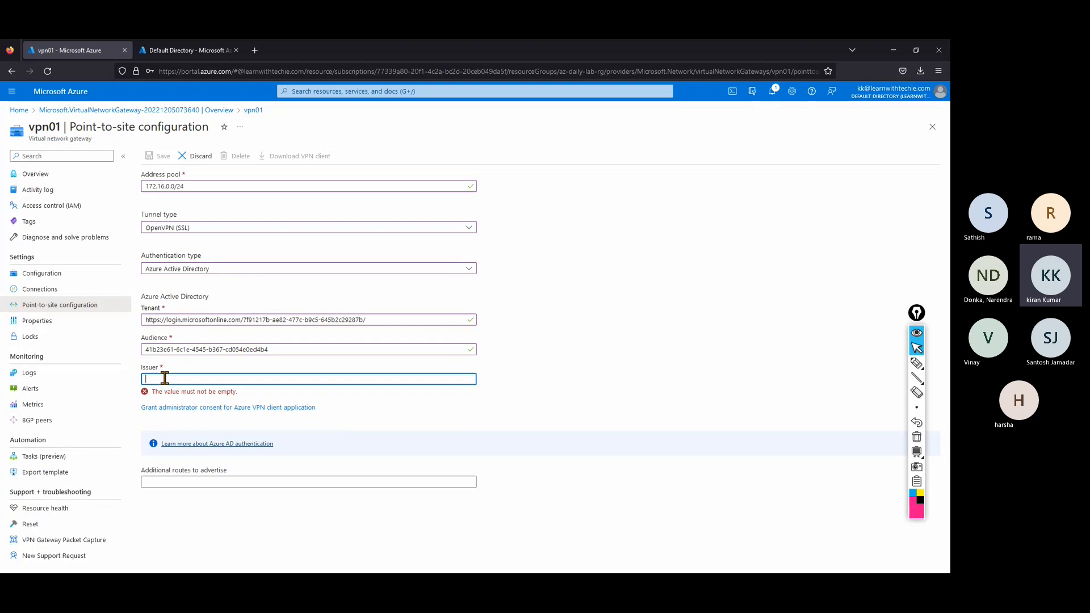
{"action": "key", "text": "ctrl+v"}
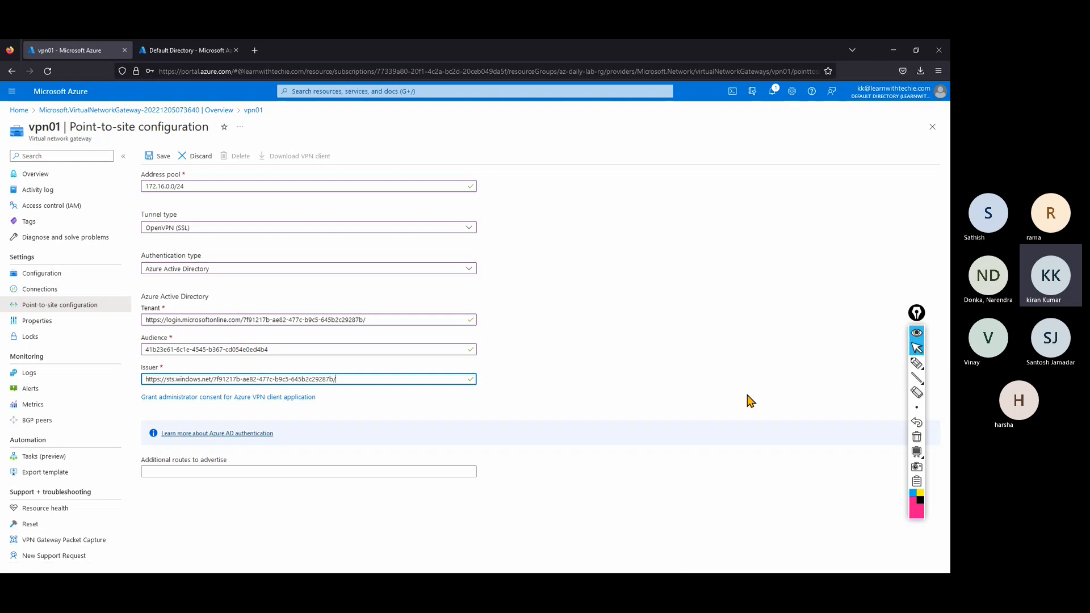
Draw a pink diamond labelled vpn with a client figure beneath it.
{"action": "left_click", "coordinate": [916, 363]}
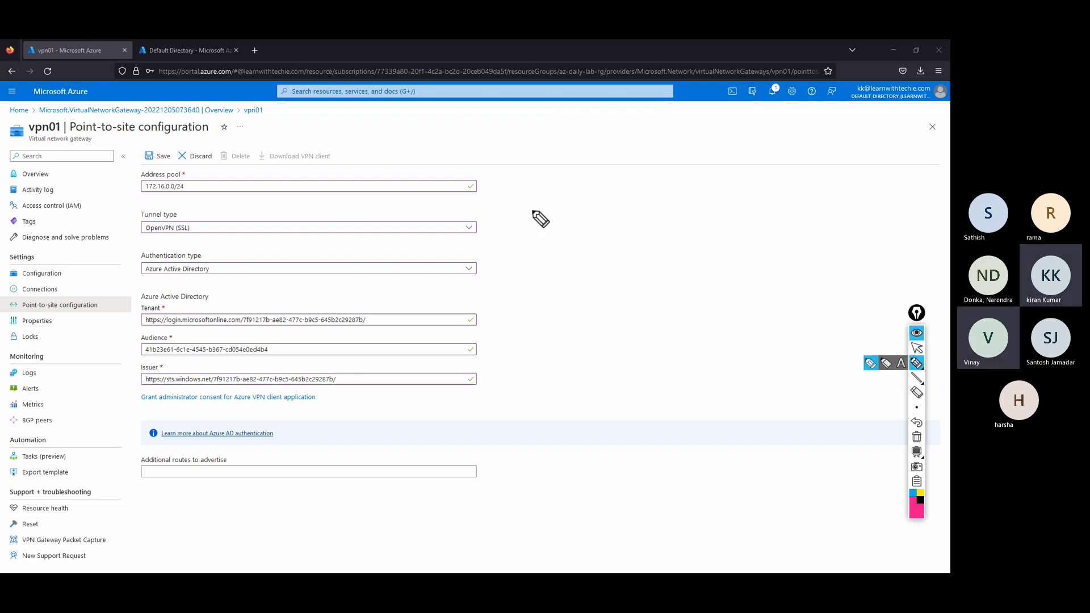
{"action": "mouse_move", "coordinate": [546, 238]}
{"action": "left_mouse_down"}
{"action": "mouse_move", "coordinate": [560, 205]}
{"action": "mouse_move", "coordinate": [585, 238]}
{"action": "mouse_move", "coordinate": [566, 265]}
{"action": "left_mouse_up"}
{"action": "mouse_move", "coordinate": [550, 199]}
{"action": "left_mouse_down"}
{"action": "mouse_move", "coordinate": [564, 175]}
{"action": "mouse_move", "coordinate": [578, 202]}
{"action": "mouse_move", "coordinate": [603, 214]}
{"action": "mouse_move", "coordinate": [606, 191]}
{"action": "left_mouse_up"}
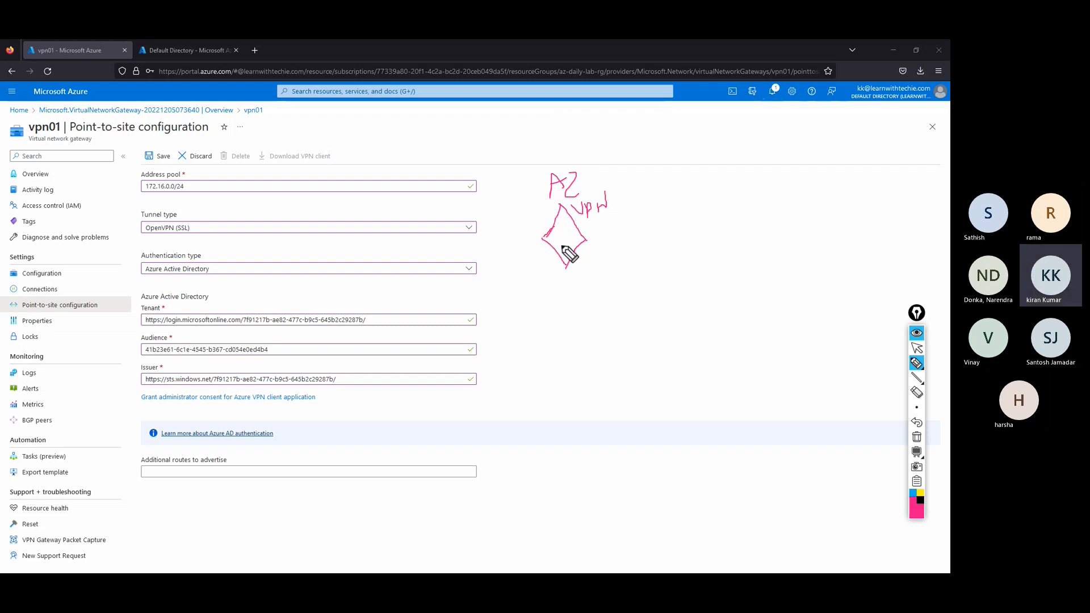
{"action": "left_click_drag", "start_coordinate": [557, 232], "coordinate": [580, 235]}
{"action": "mouse_move", "coordinate": [525, 364]}
{"action": "left_mouse_down"}
{"action": "mouse_move", "coordinate": [518, 397]}
{"action": "mouse_move", "coordinate": [547, 373]}
{"action": "mouse_move", "coordinate": [539, 401]}
{"action": "mouse_move", "coordinate": [555, 413]}
{"action": "mouse_move", "coordinate": [532, 391]}
{"action": "mouse_move", "coordinate": [551, 398]}
{"action": "mouse_move", "coordinate": [555, 385]}
{"action": "mouse_move", "coordinate": [526, 302]}
{"action": "mouse_move", "coordinate": [538, 241]}
{"action": "left_mouse_up"}
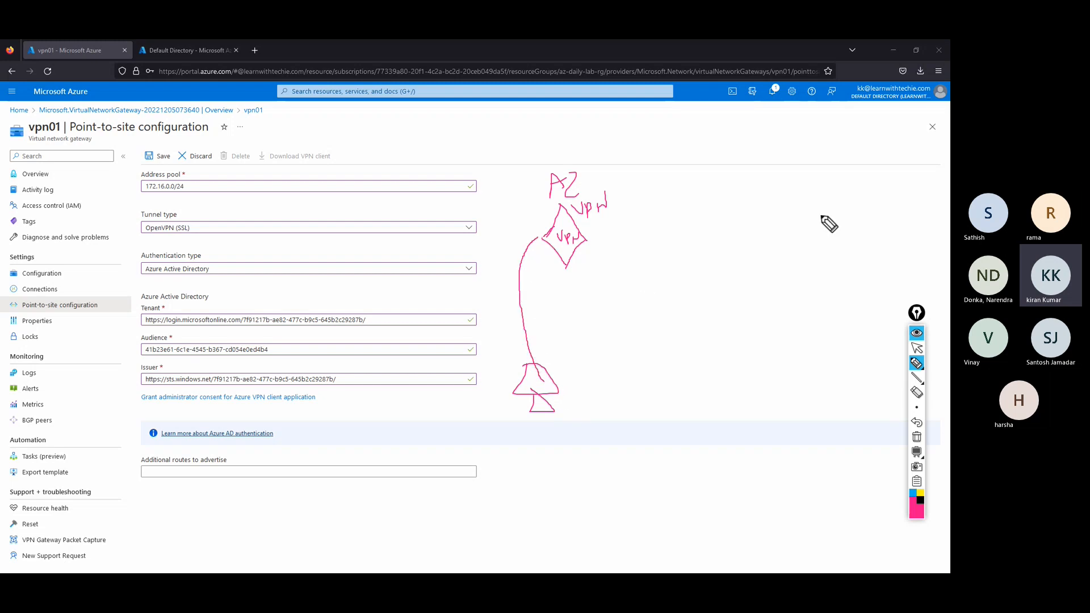
Add a large triangle on the right and link the client, vpn diamond and triangle with lines.
{"action": "mouse_move", "coordinate": [840, 193]}
{"action": "left_mouse_down"}
{"action": "mouse_move", "coordinate": [799, 269]}
{"action": "mouse_move", "coordinate": [937, 278]}
{"action": "mouse_move", "coordinate": [859, 170]}
{"action": "mouse_move", "coordinate": [827, 230]}
{"action": "left_mouse_up"}
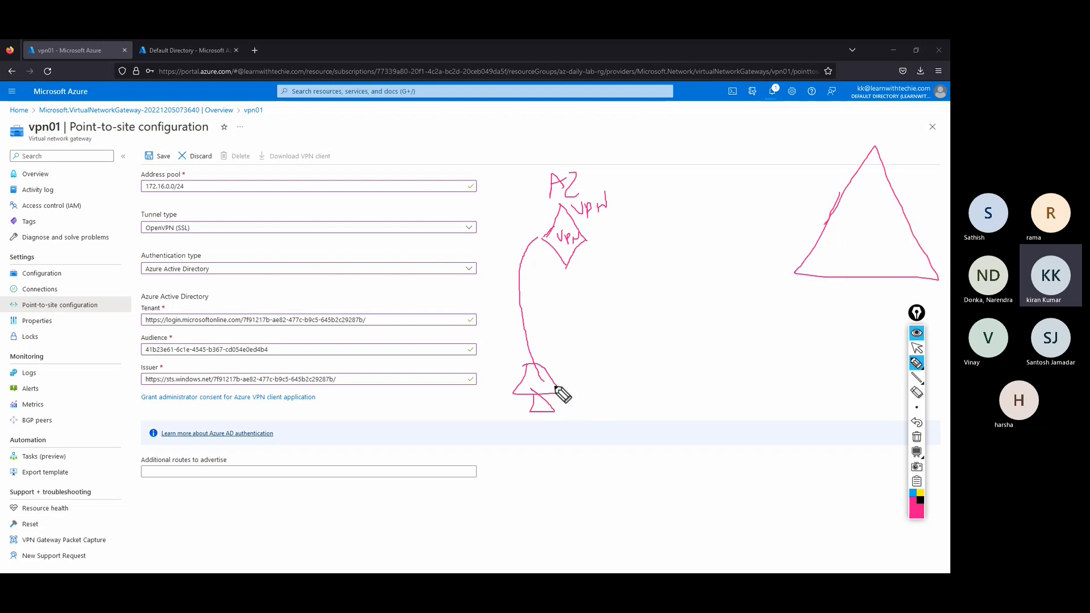
{"action": "mouse_move", "coordinate": [542, 379]}
{"action": "left_mouse_down"}
{"action": "mouse_move", "coordinate": [583, 376]}
{"action": "mouse_move", "coordinate": [835, 264]}
{"action": "mouse_move", "coordinate": [856, 266]}
{"action": "left_mouse_up"}
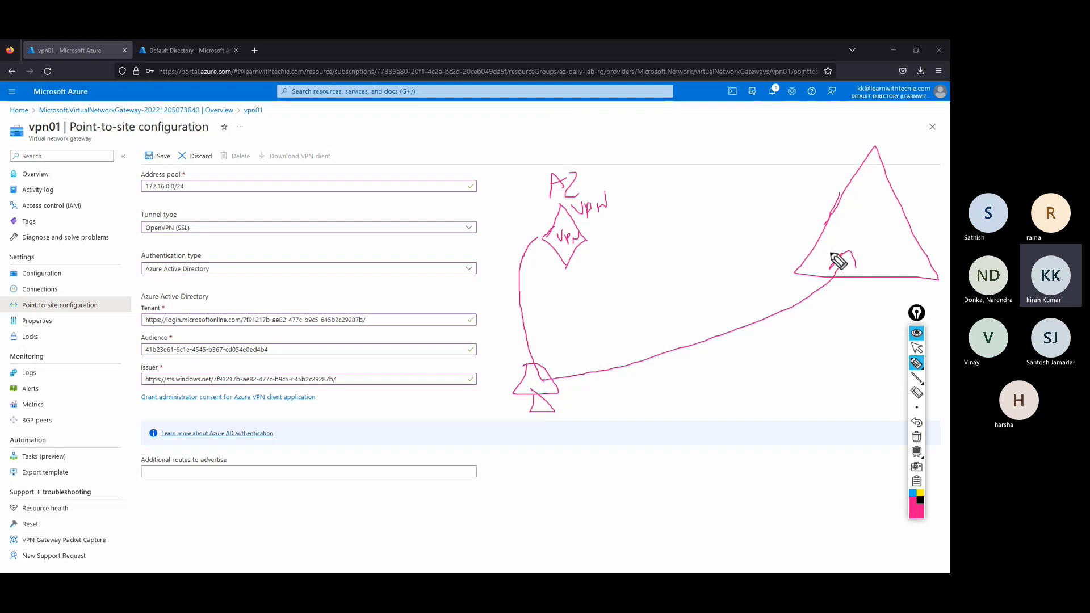
{"action": "mouse_move", "coordinate": [829, 251]}
{"action": "left_mouse_down"}
{"action": "mouse_move", "coordinate": [759, 303]}
{"action": "mouse_move", "coordinate": [543, 370]}
{"action": "left_mouse_up"}
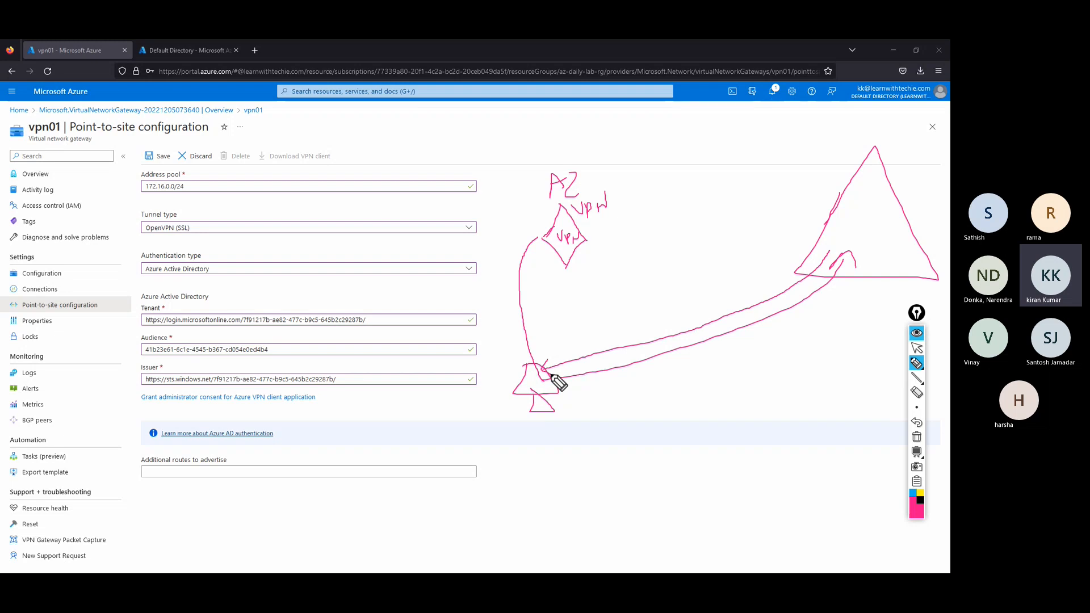
{"action": "mouse_move", "coordinate": [548, 371]}
{"action": "left_mouse_down"}
{"action": "mouse_move", "coordinate": [535, 240]}
{"action": "mouse_move", "coordinate": [543, 254]}
{"action": "left_mouse_up"}
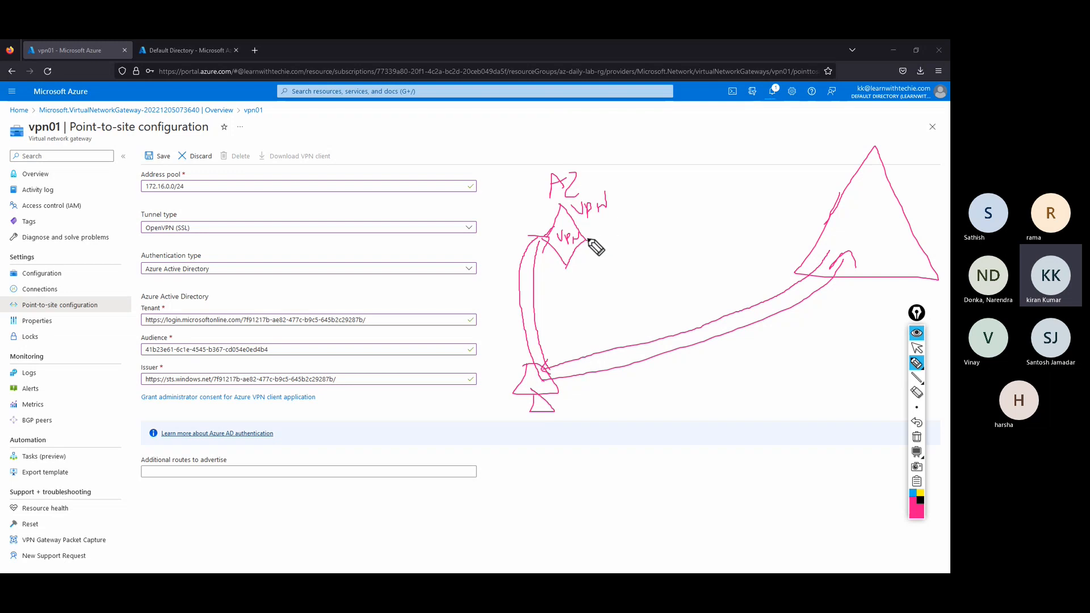
{"action": "mouse_move", "coordinate": [588, 240]}
{"action": "left_mouse_down"}
{"action": "mouse_move", "coordinate": [823, 213]}
{"action": "mouse_move", "coordinate": [768, 244]}
{"action": "mouse_move", "coordinate": [580, 249]}
{"action": "left_mouse_up"}
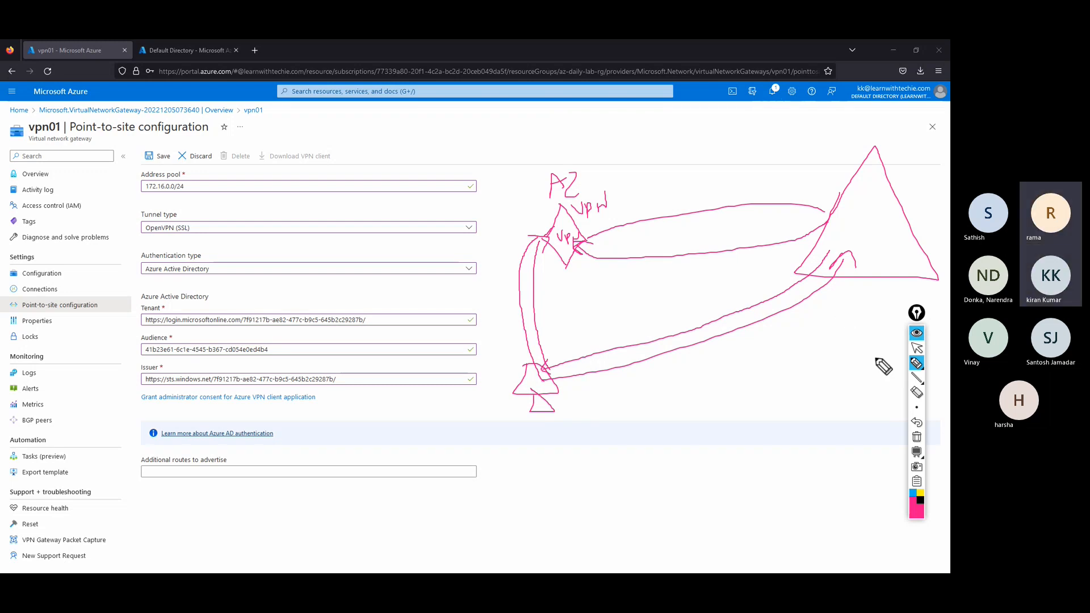
Undo the last three strokes and redraw paths between the triangle and the vpn diamond.
{"action": "left_click", "coordinate": [916, 422]}
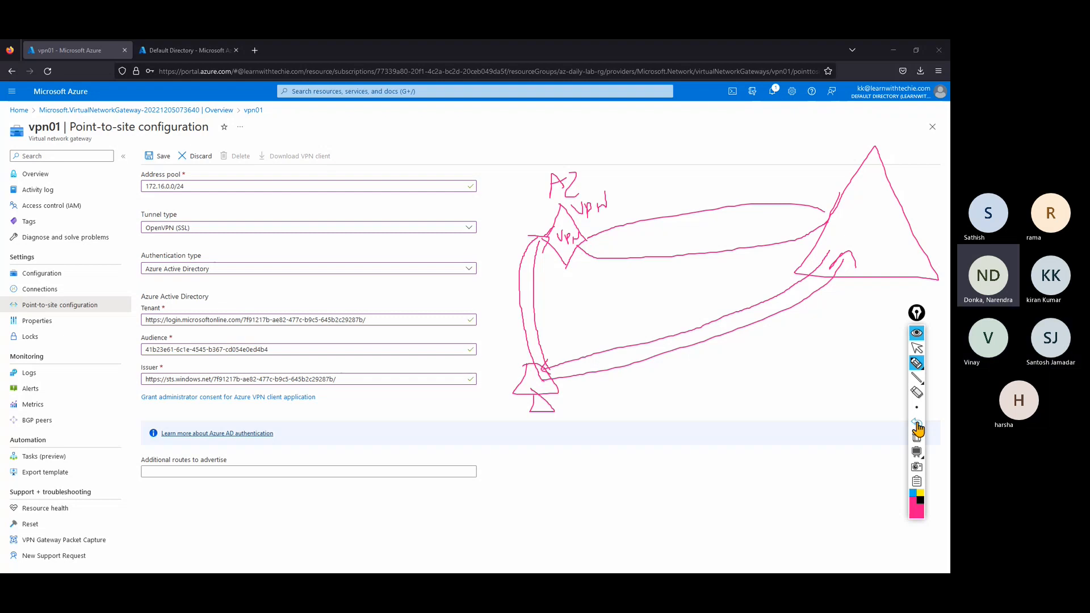
{"action": "left_click", "coordinate": [916, 422]}
{"action": "left_click", "coordinate": [916, 422]}
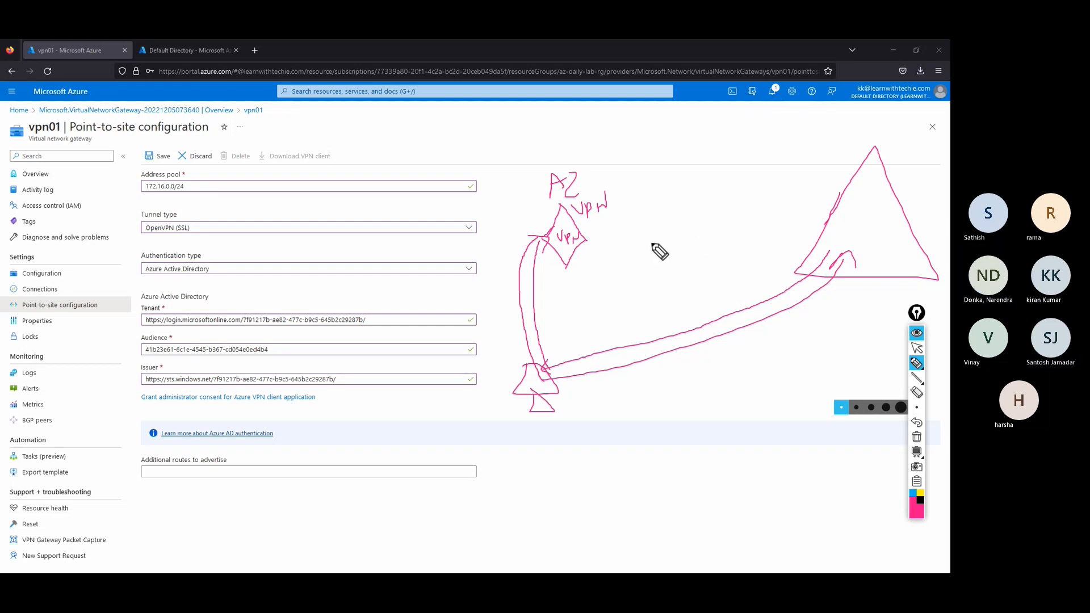
{"action": "mouse_move", "coordinate": [827, 221]}
{"action": "left_mouse_down"}
{"action": "mouse_move", "coordinate": [763, 210]}
{"action": "mouse_move", "coordinate": [613, 214]}
{"action": "mouse_move", "coordinate": [591, 228]}
{"action": "left_mouse_up"}
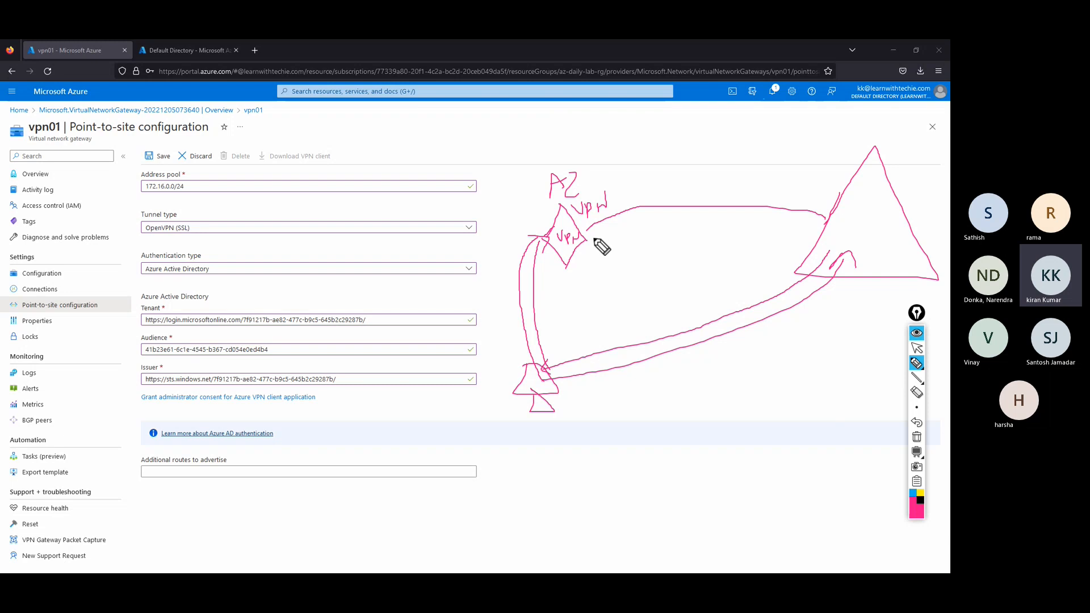
{"action": "mouse_move", "coordinate": [593, 237]}
{"action": "left_mouse_down"}
{"action": "mouse_move", "coordinate": [689, 222]}
{"action": "mouse_move", "coordinate": [814, 229]}
{"action": "left_mouse_up"}
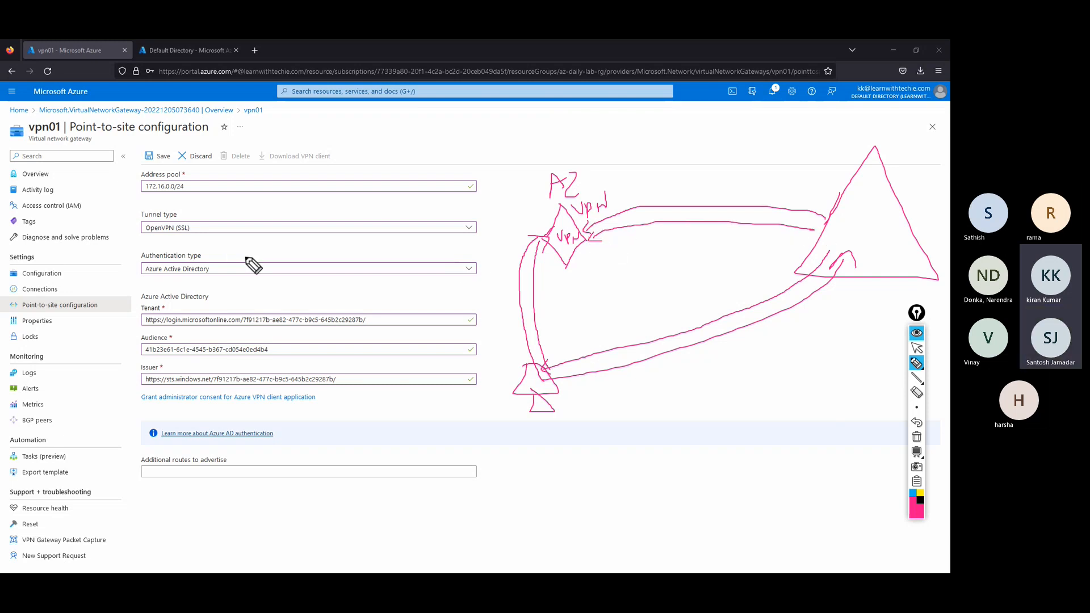
Scrawl an X across the form fields, then undo it along with the marks beside the Vpn sketch.
{"action": "left_click_drag", "start_coordinate": [299, 321], "coordinate": [351, 389]}
{"action": "left_click_drag", "start_coordinate": [253, 215], "coordinate": [400, 437]}
{"action": "left_click_drag", "start_coordinate": [426, 174], "coordinate": [178, 418]}
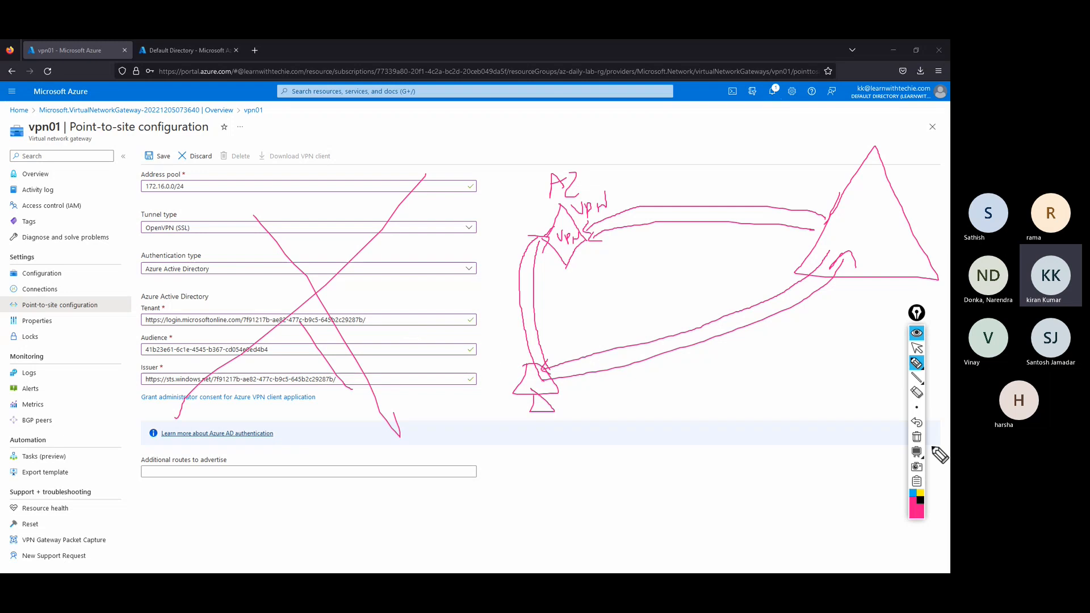
{"action": "left_click", "coordinate": [916, 423]}
{"action": "left_click", "coordinate": [917, 423]}
{"action": "left_click", "coordinate": [917, 423]}
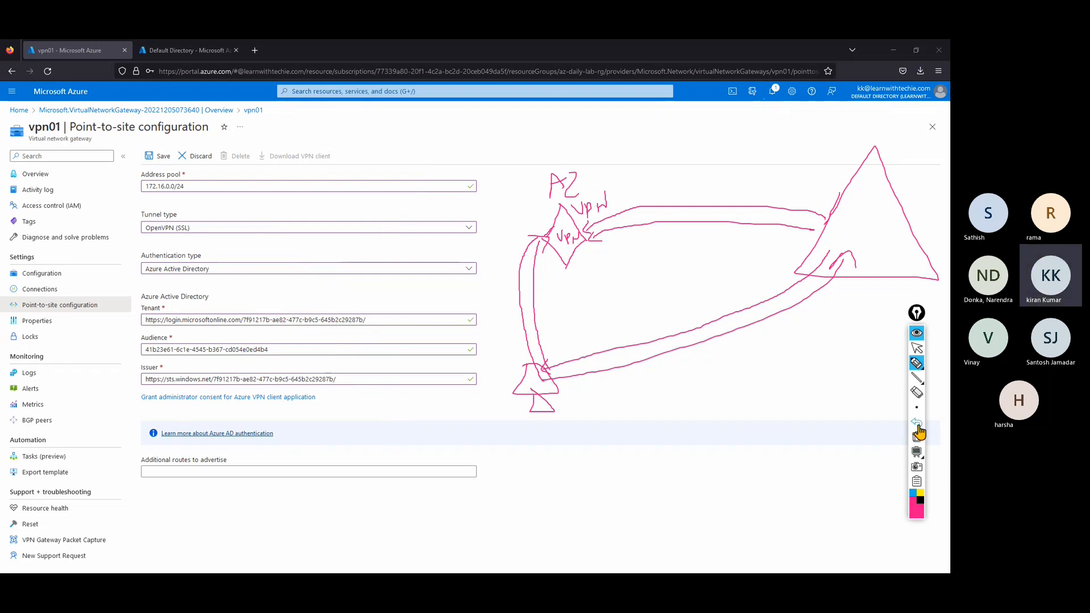
{"action": "left_click", "coordinate": [916, 424]}
{"action": "left_click", "coordinate": [916, 424]}
{"action": "left_click", "coordinate": [916, 423]}
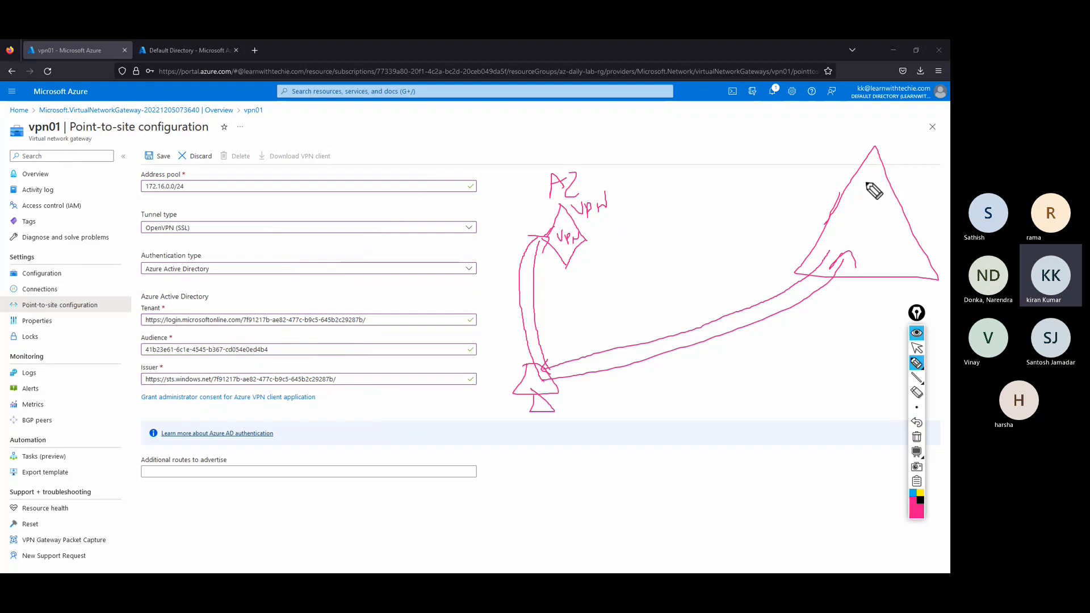
Handwrite a label inside the large right-hand triangle of the sketch.
{"action": "mouse_move", "coordinate": [855, 189]}
{"action": "left_mouse_down"}
{"action": "mouse_move", "coordinate": [858, 203]}
{"action": "mouse_move", "coordinate": [890, 182]}
{"action": "mouse_move", "coordinate": [898, 195]}
{"action": "mouse_move", "coordinate": [895, 175]}
{"action": "mouse_move", "coordinate": [924, 207]}
{"action": "mouse_move", "coordinate": [927, 195]}
{"action": "mouse_move", "coordinate": [930, 215]}
{"action": "left_mouse_up"}
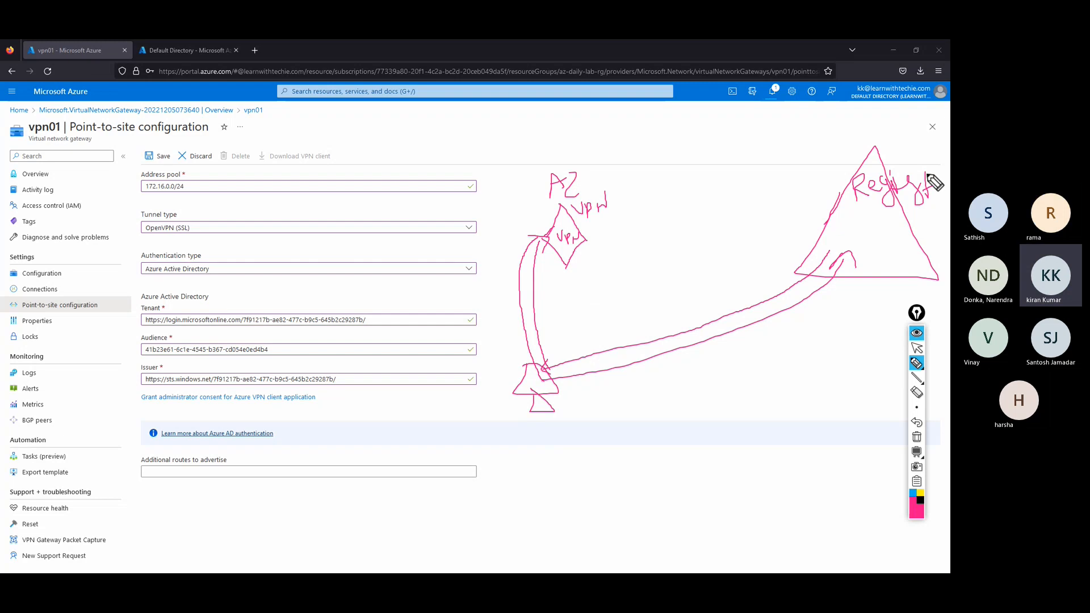
Copy the Grant administrator consent link address from the configuration page.
{"action": "left_click", "coordinate": [916, 348]}
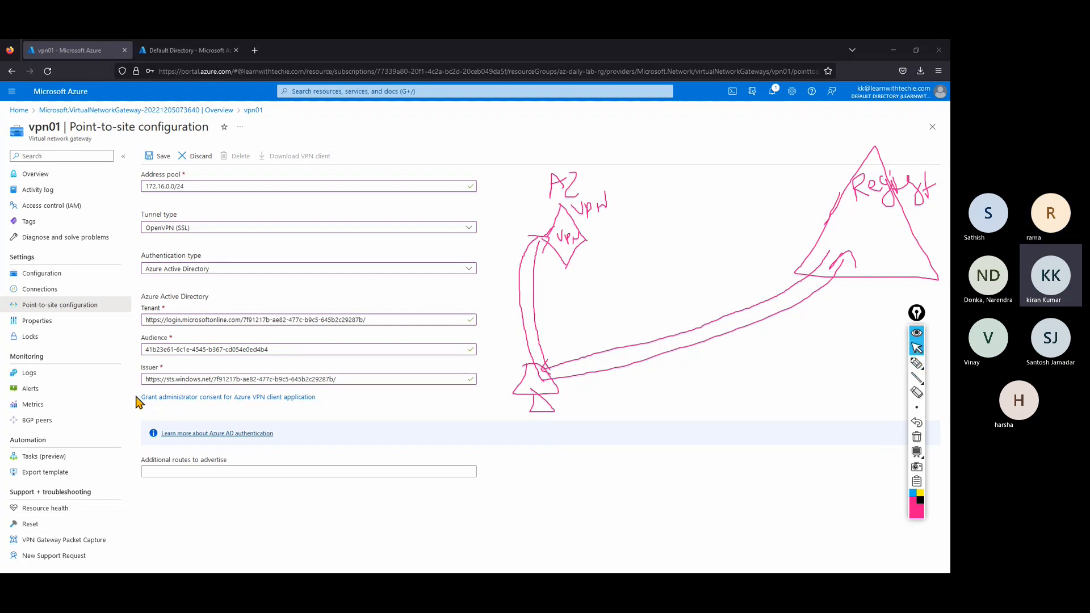
{"action": "triple_click", "coordinate": [264, 391]}
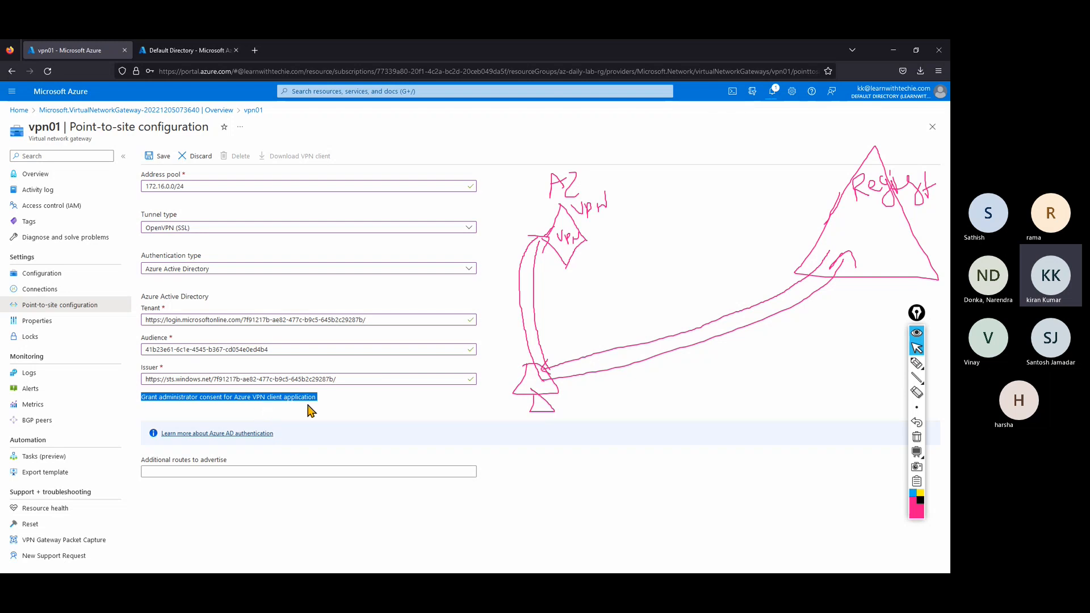
{"action": "right_click", "coordinate": [271, 401]}
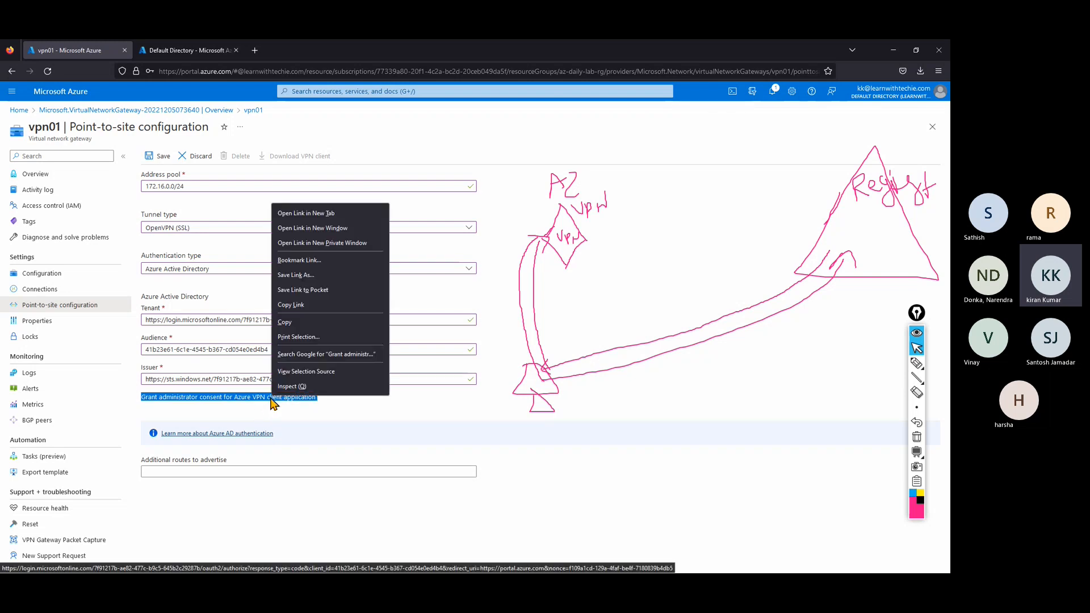
{"action": "left_click", "coordinate": [299, 307]}
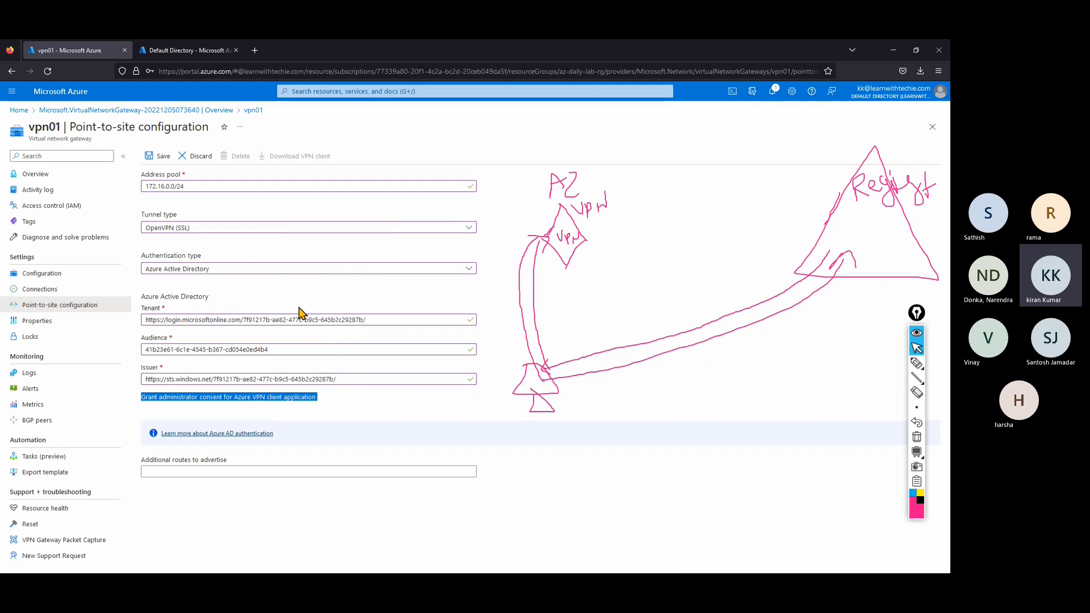
{"action": "left_click", "coordinate": [588, 499]}
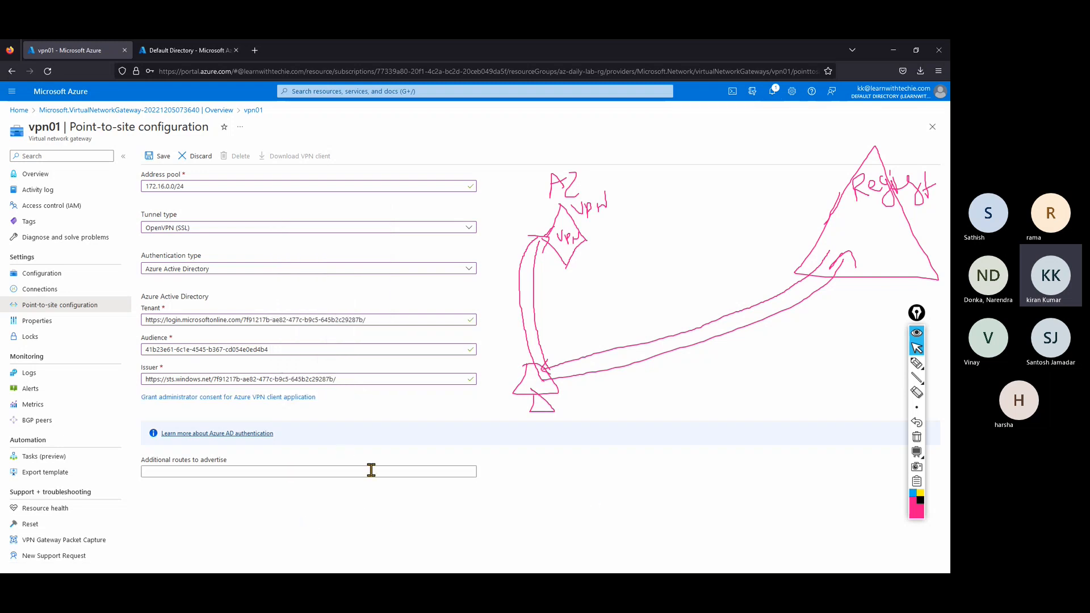
Save vpn01's point-to-site configuration and minimize Firefox to the desktop.
{"action": "left_click", "coordinate": [160, 156]}
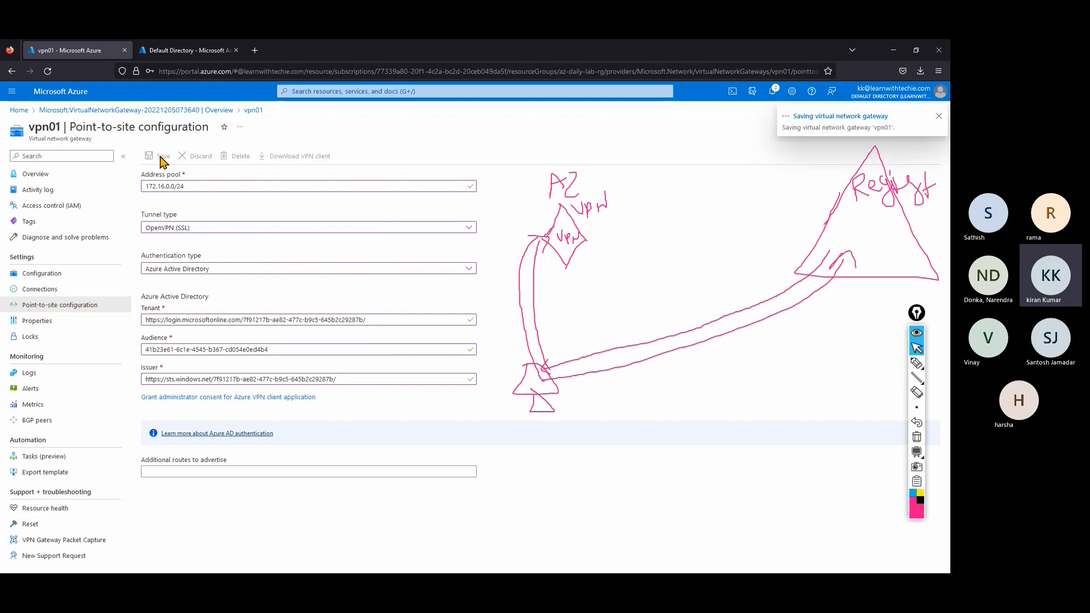
{"action": "left_click", "coordinate": [892, 50]}
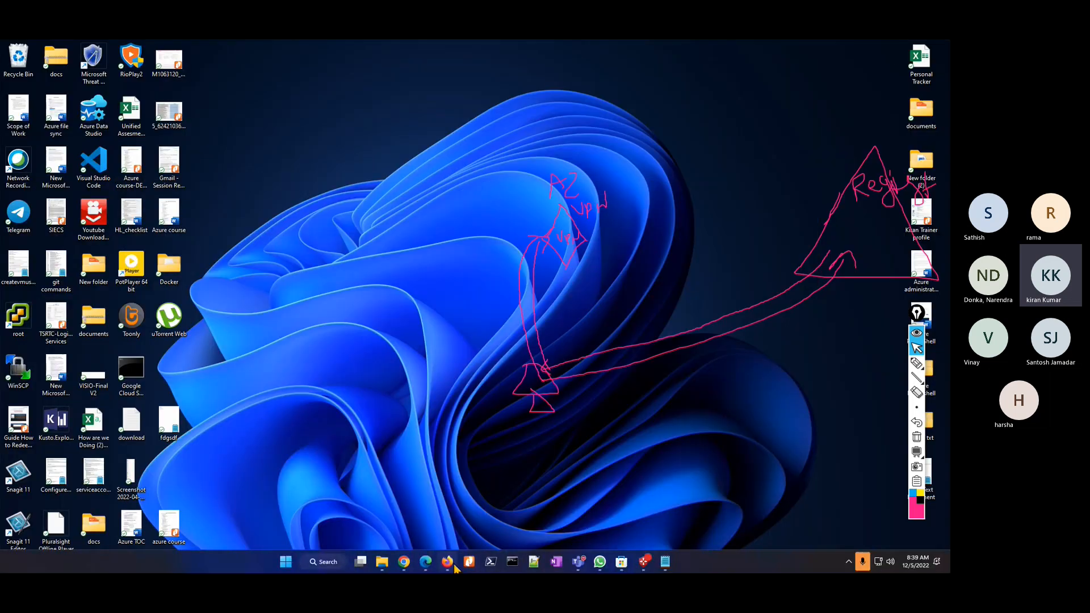
{"action": "right_click", "coordinate": [447, 562]}
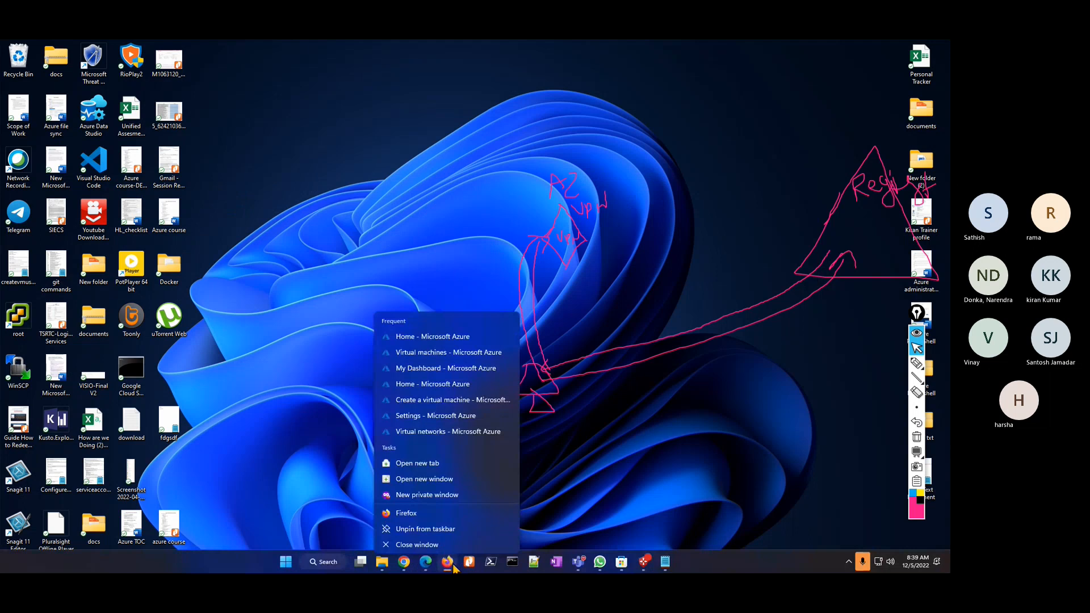
Open the copied admin-consent link in a new private window, clear the ink, then return to the Azure portal.
{"action": "left_click", "coordinate": [429, 491]}
{"action": "key", "text": "ctrl+v"}
{"action": "key", "text": "Return"}
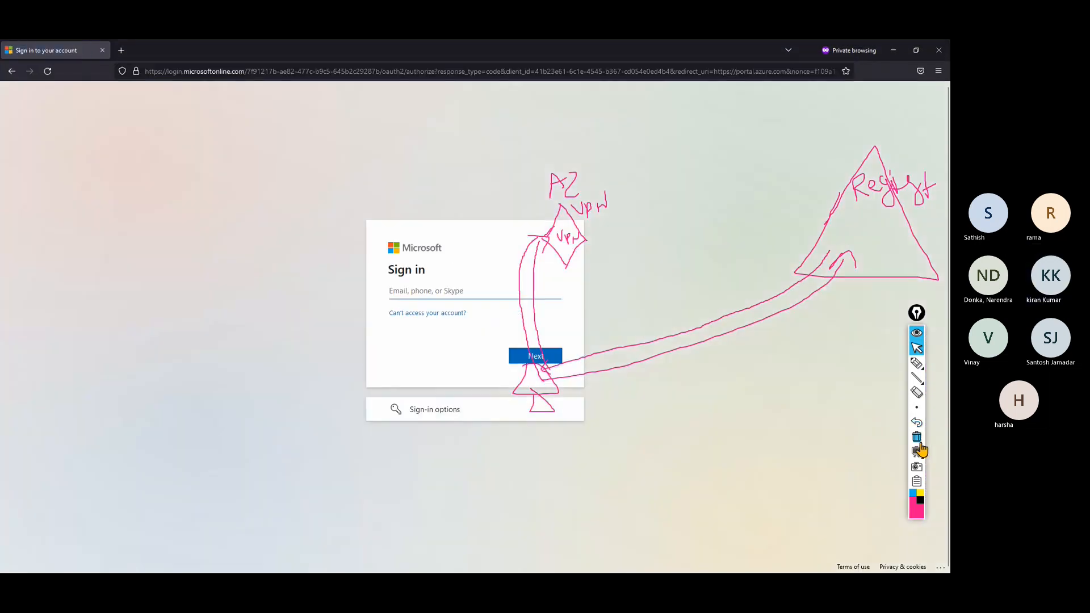
{"action": "left_click", "coordinate": [917, 440]}
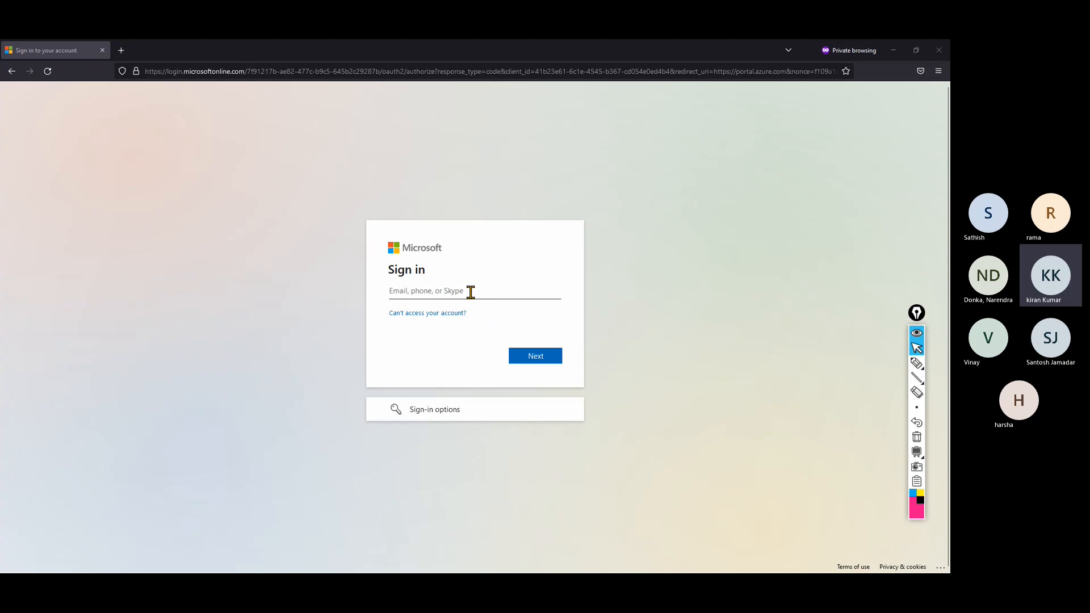
{"action": "left_click", "coordinate": [896, 50]}
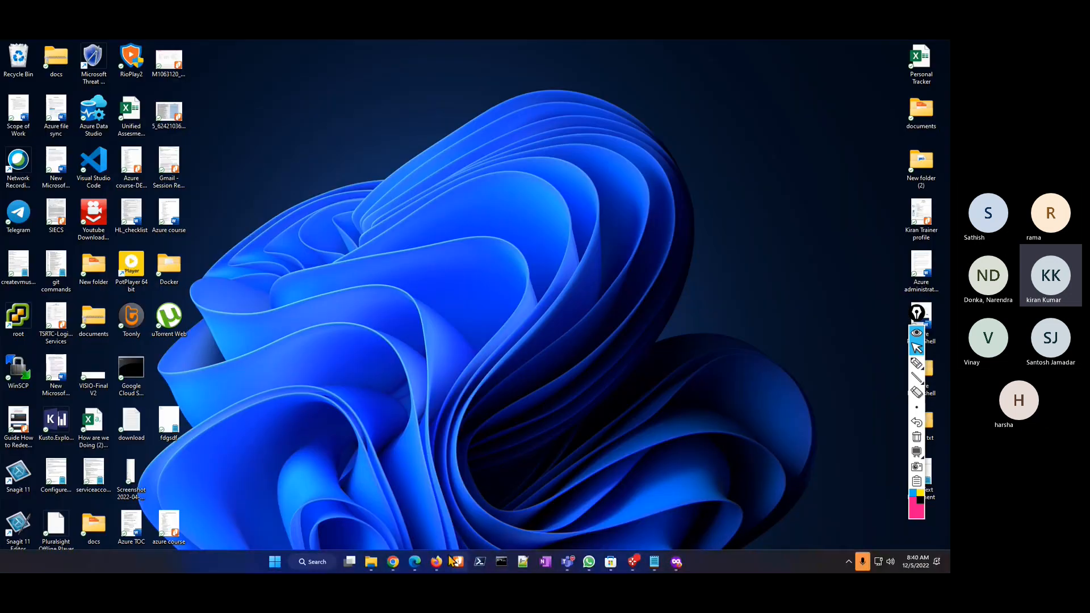
{"action": "left_click", "coordinate": [437, 561]}
Find Azure VPN under Default Directory's enterprise applications, highlight its name and ID, then return to vpn01.
{"action": "left_click", "coordinate": [167, 51]}
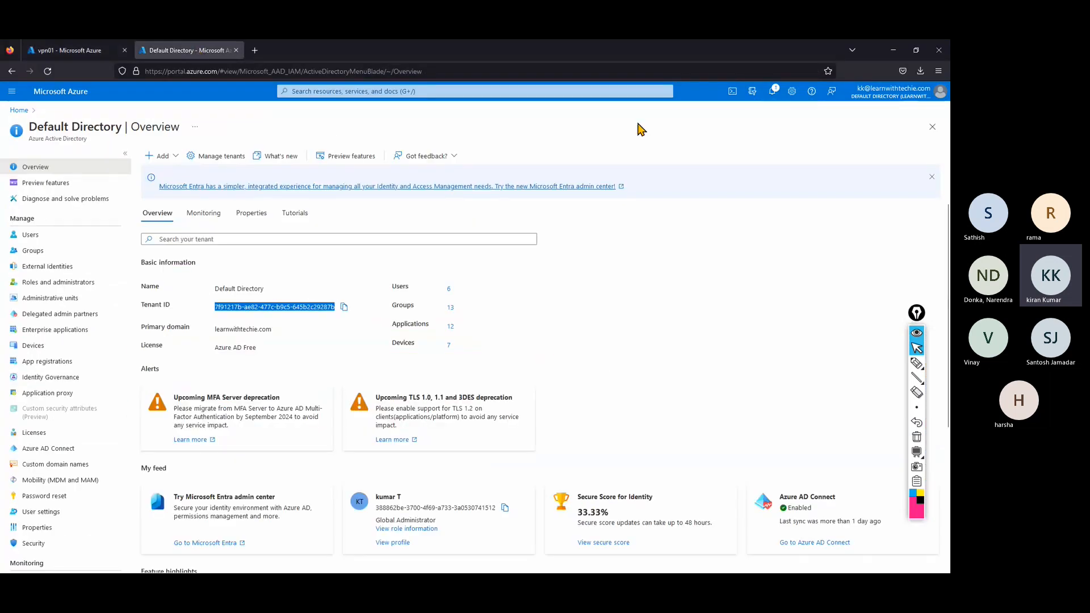
{"action": "left_click", "coordinate": [69, 339]}
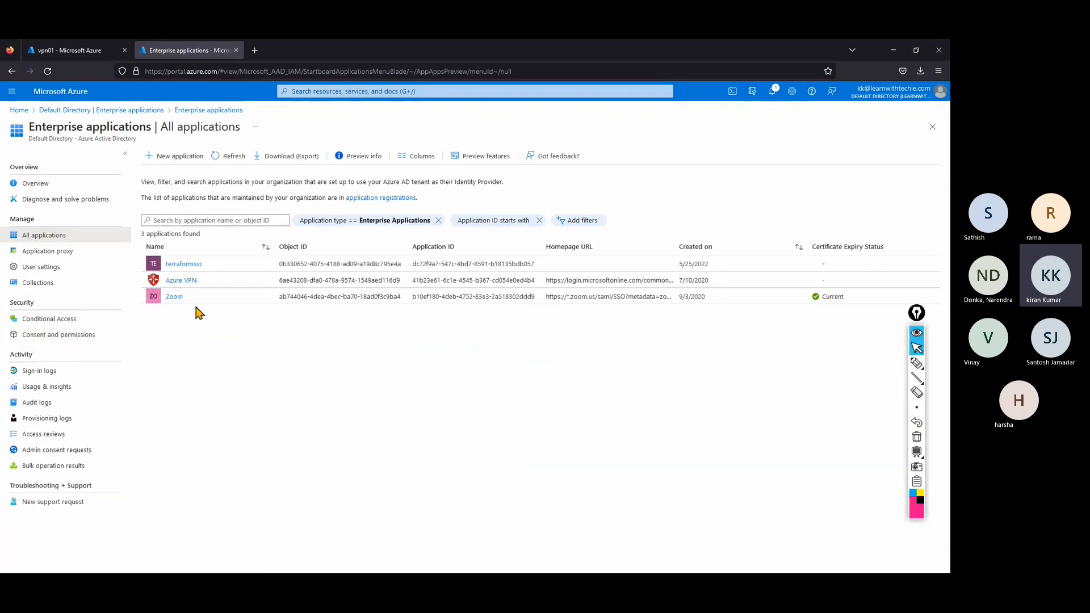
{"action": "left_click_drag", "start_coordinate": [206, 282], "coordinate": [168, 289]}
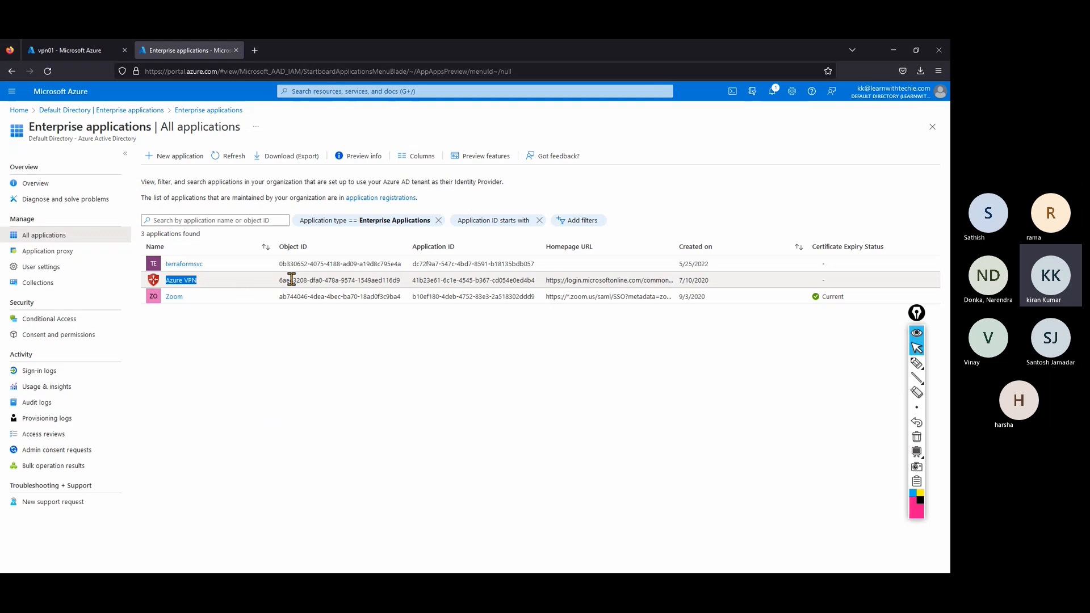
{"action": "left_click_drag", "start_coordinate": [278, 280], "coordinate": [417, 280]}
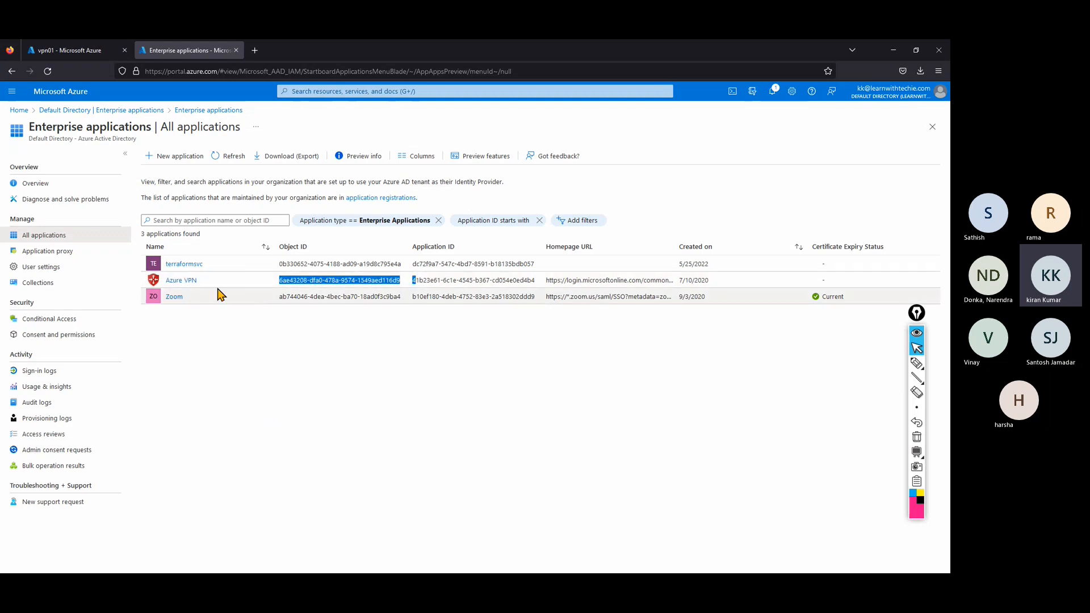
{"action": "left_click_drag", "start_coordinate": [199, 281], "coordinate": [168, 283]}
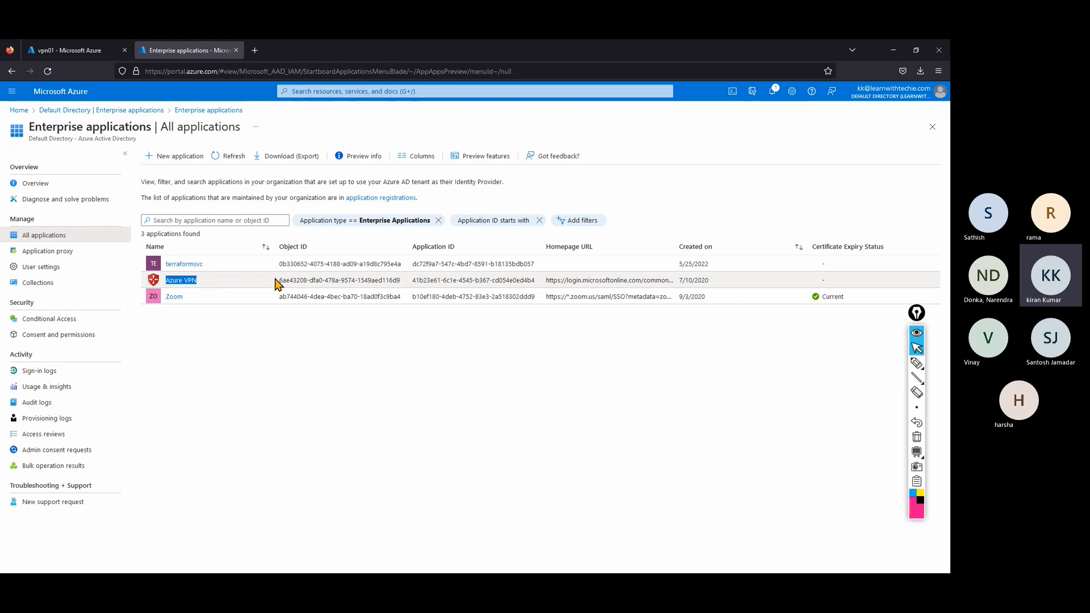
{"action": "left_click_drag", "start_coordinate": [276, 281], "coordinate": [538, 282]}
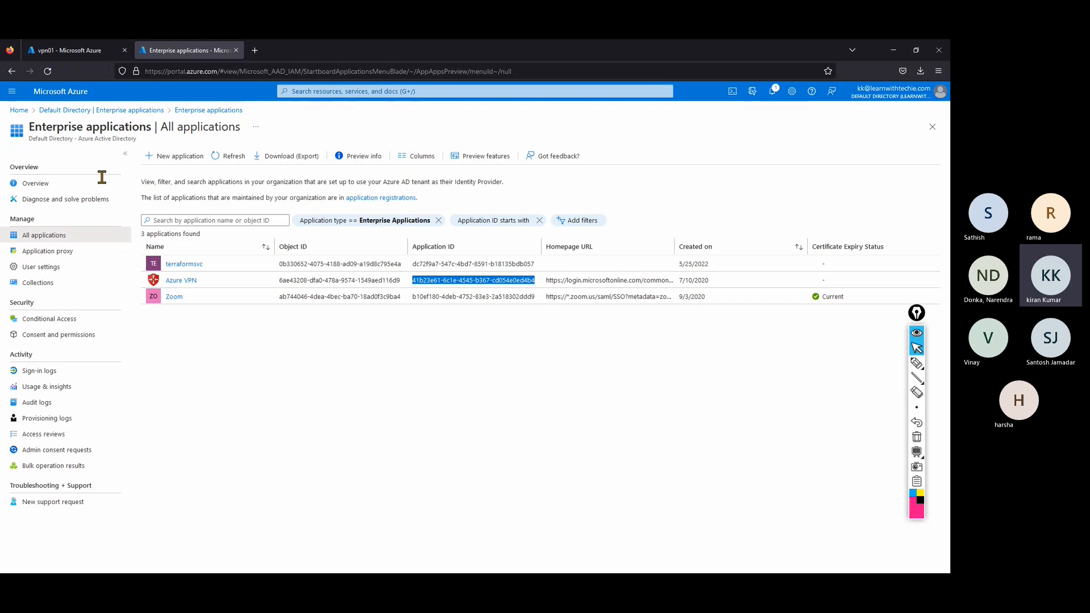
{"action": "left_click", "coordinate": [63, 51]}
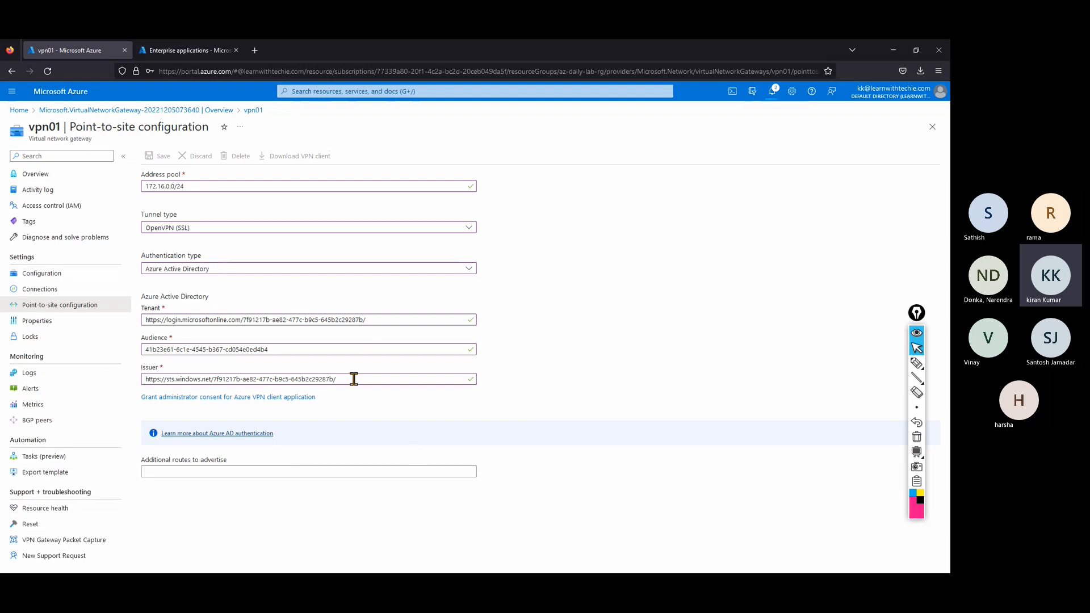
Switch between the Azure VPN enterprise application and vpn01's point-to-site page, then open Default Directory.
{"action": "left_click", "coordinate": [192, 52]}
{"action": "left_click", "coordinate": [301, 370]}
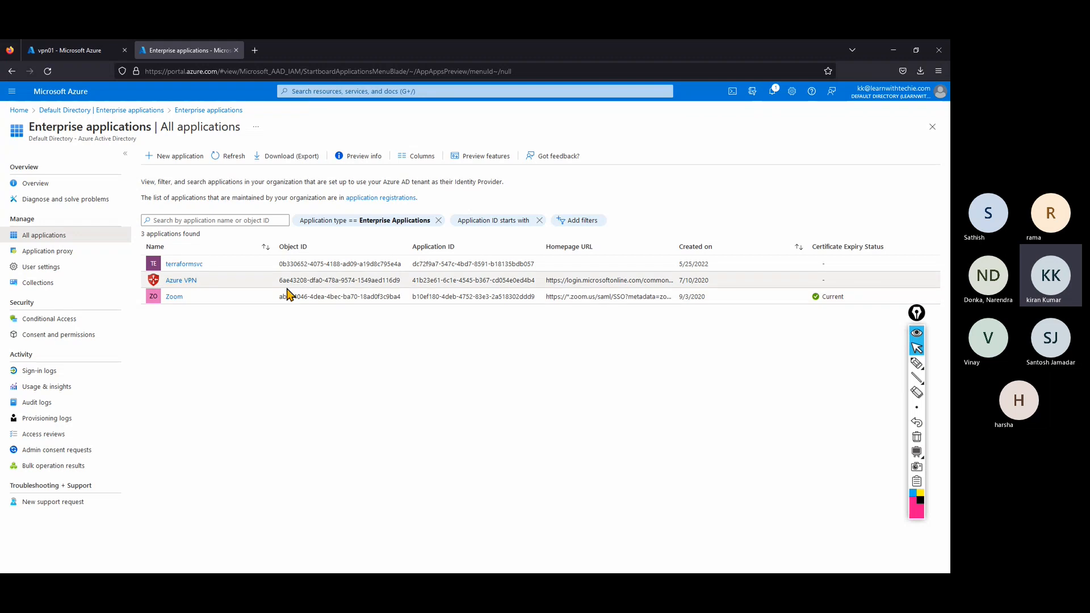
{"action": "left_click", "coordinate": [42, 51]}
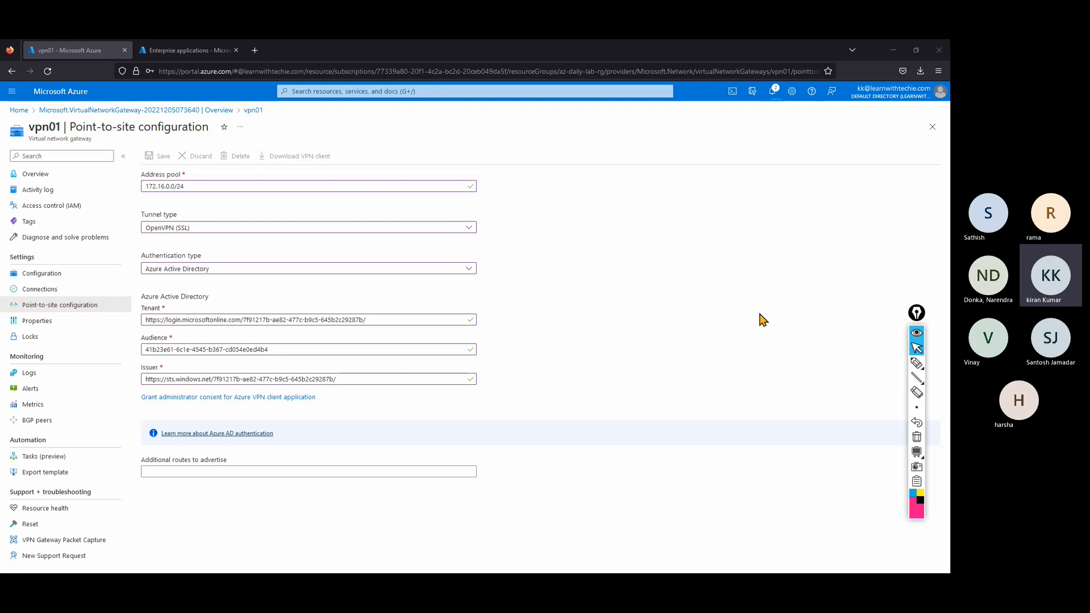
{"action": "left_click", "coordinate": [185, 56]}
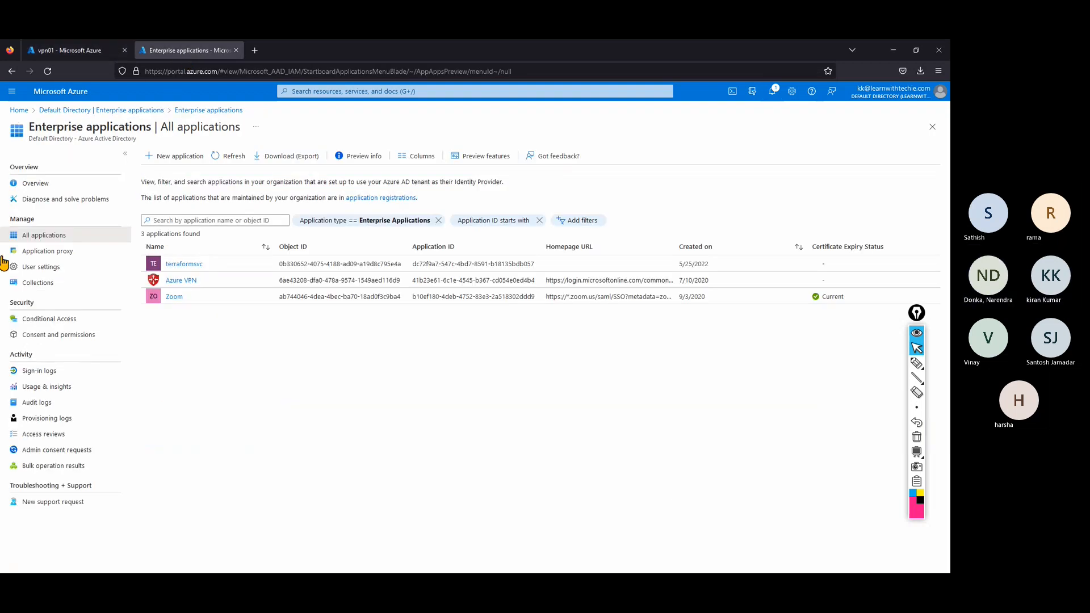
{"action": "left_click", "coordinate": [118, 110]}
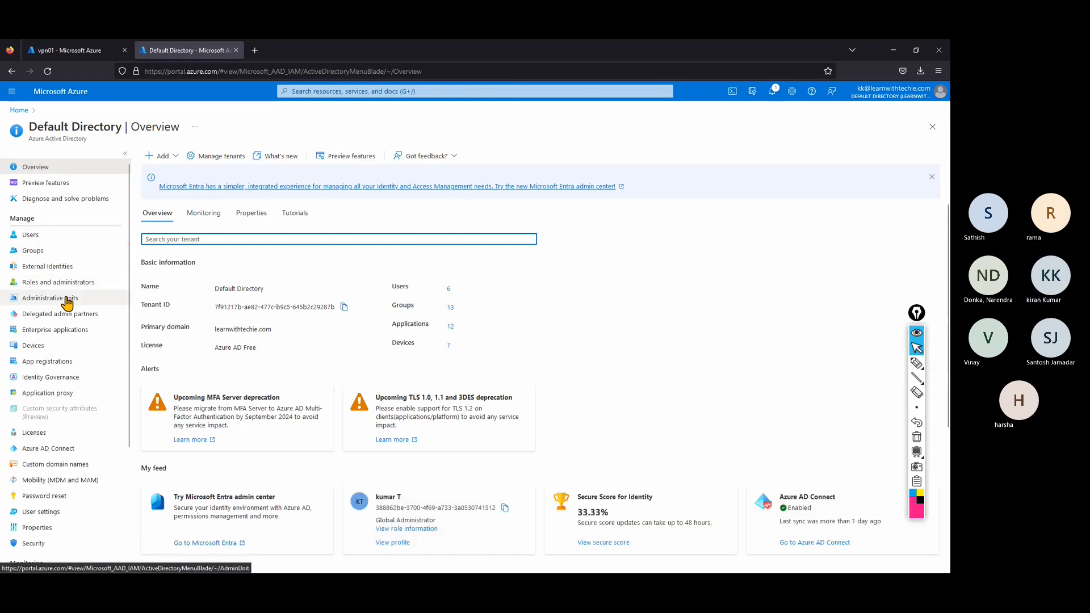
Filter Roles and administrators by 'a', review the Application Administrator and Developer roles, then return to Default Directory.
{"action": "left_click", "coordinate": [35, 283]}
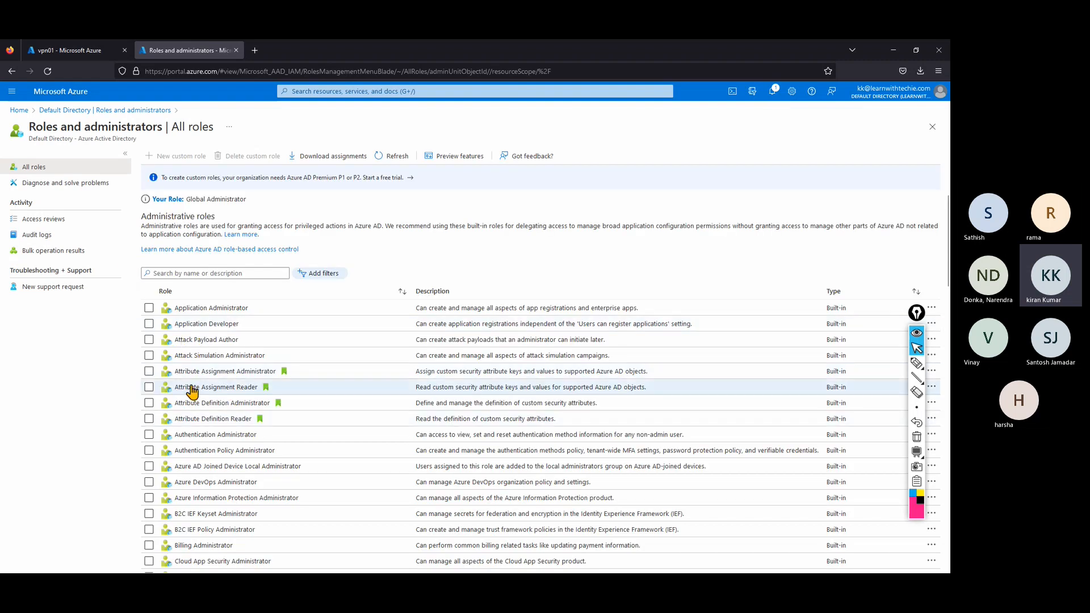
{"action": "left_click", "coordinate": [191, 273]}
{"action": "type", "text": "app"}
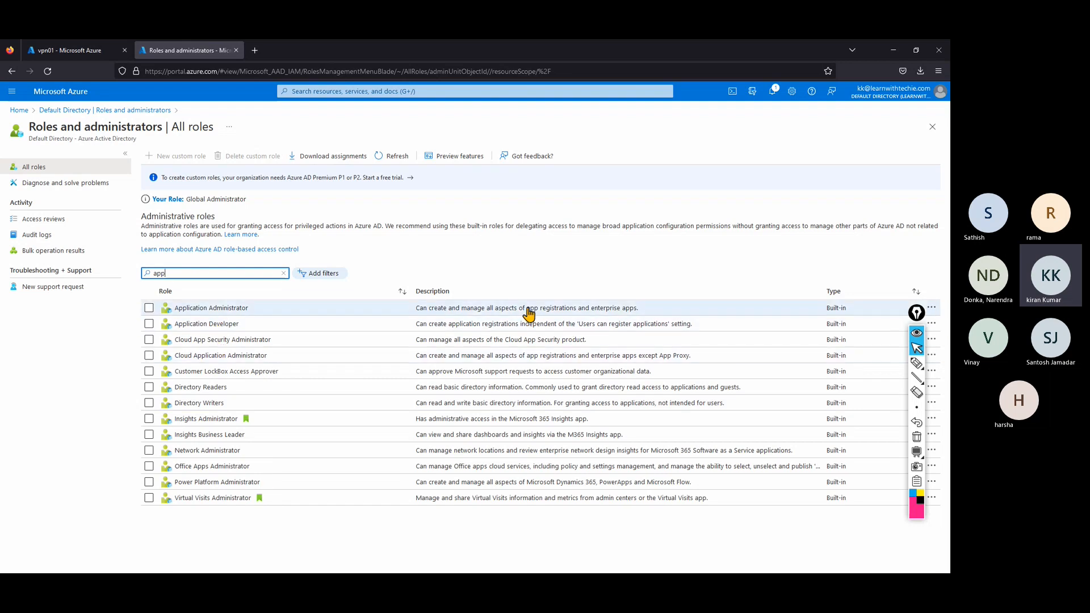
{"action": "left_click_drag", "start_coordinate": [527, 309], "coordinate": [636, 308]}
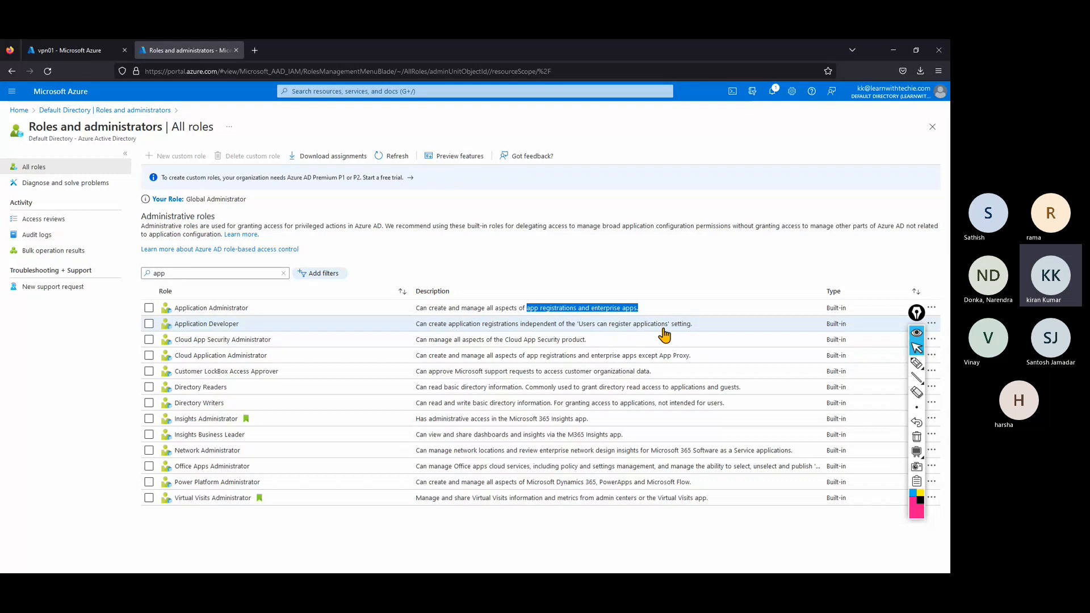
{"action": "left_click_drag", "start_coordinate": [691, 327], "coordinate": [413, 328]}
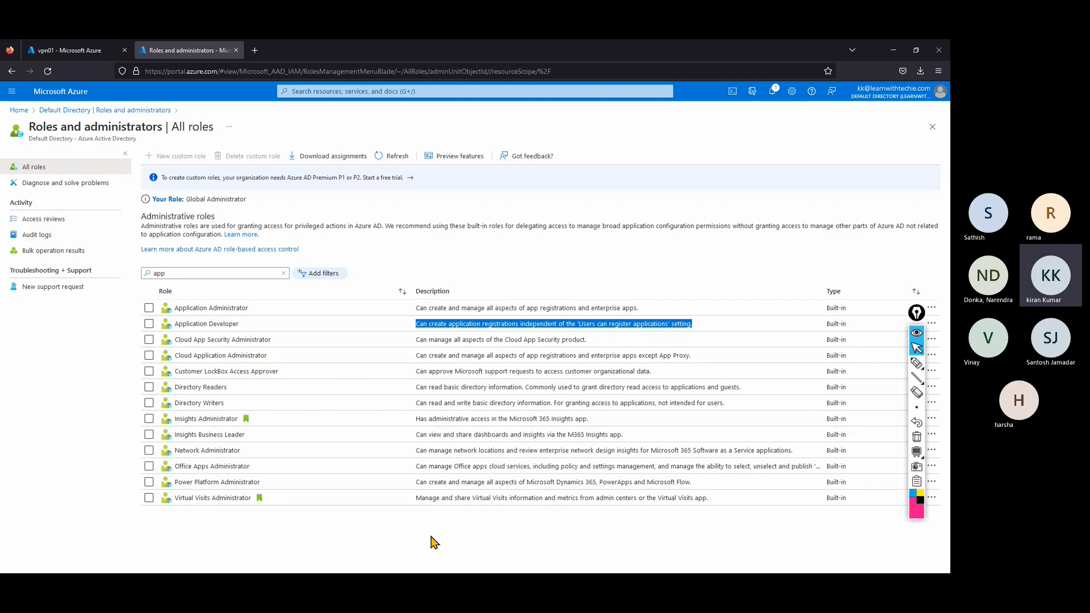
{"action": "left_click", "coordinate": [54, 112]}
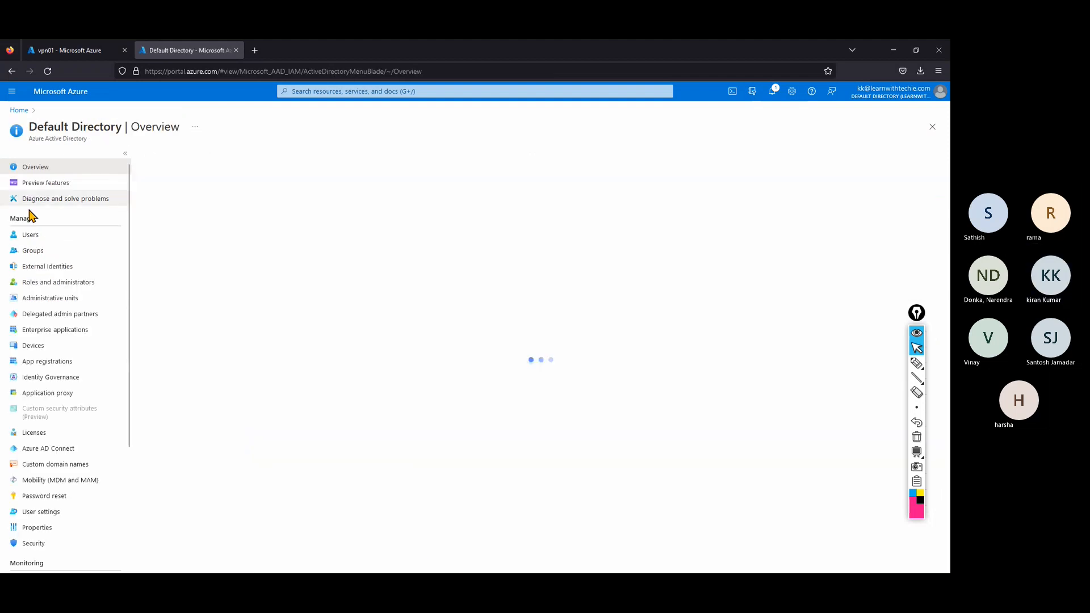
Return to vpn01's point-to-site page and confirm in notifications that the gateway saved successfully.
{"action": "left_click", "coordinate": [19, 110]}
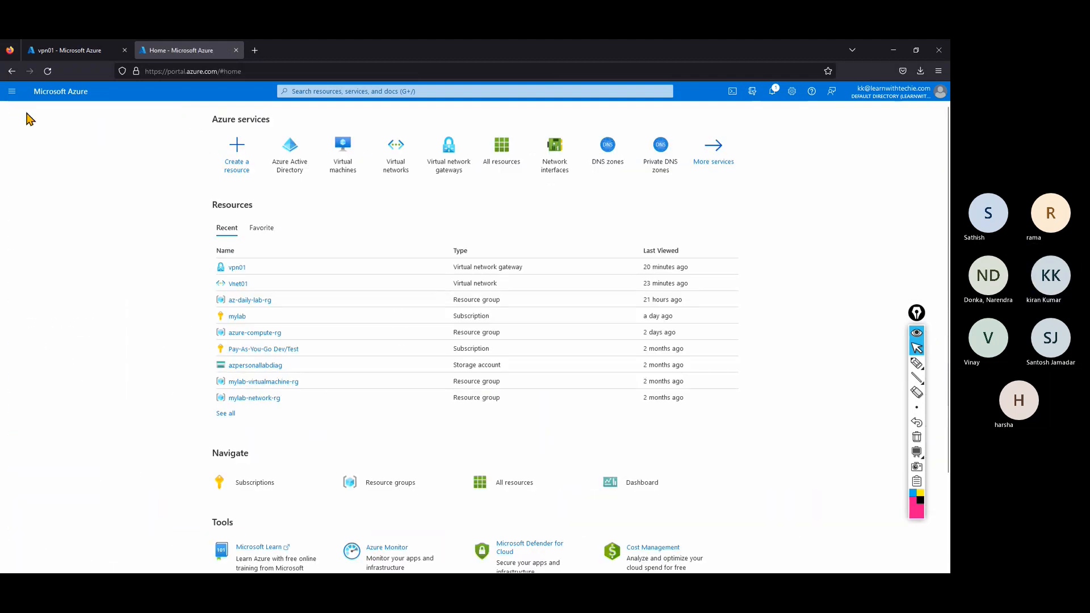
{"action": "left_click", "coordinate": [286, 165]}
{"action": "left_click", "coordinate": [50, 50]}
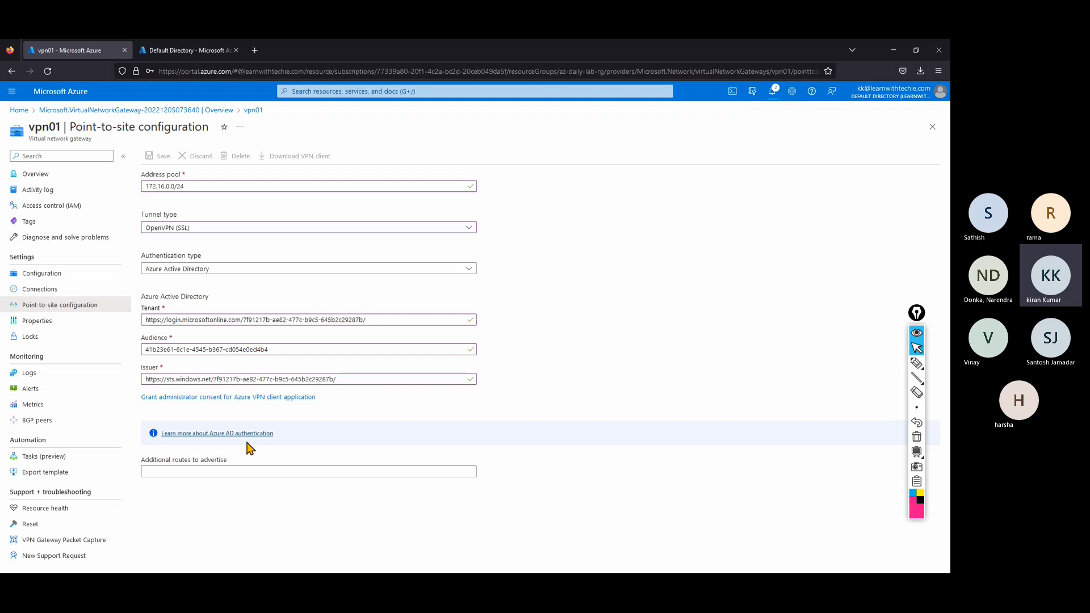
{"action": "left_click", "coordinate": [772, 92]}
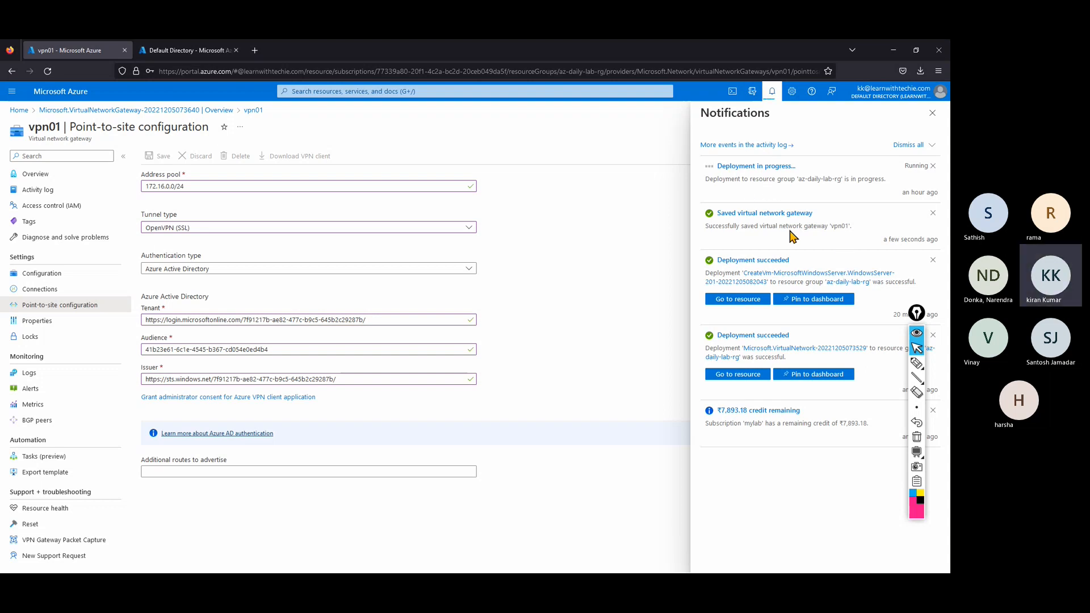
{"action": "left_click", "coordinate": [932, 113]}
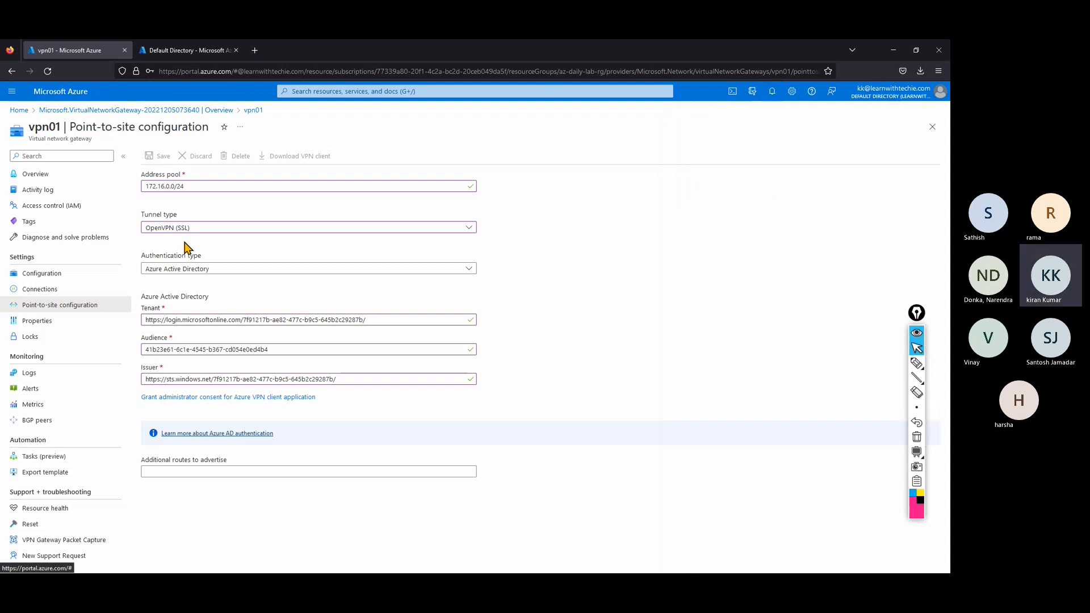
Reopen vpn01's point-to-site configuration, download the VPN client as vpn01.zip, and show it in Downloads.
{"action": "left_click", "coordinate": [138, 110]}
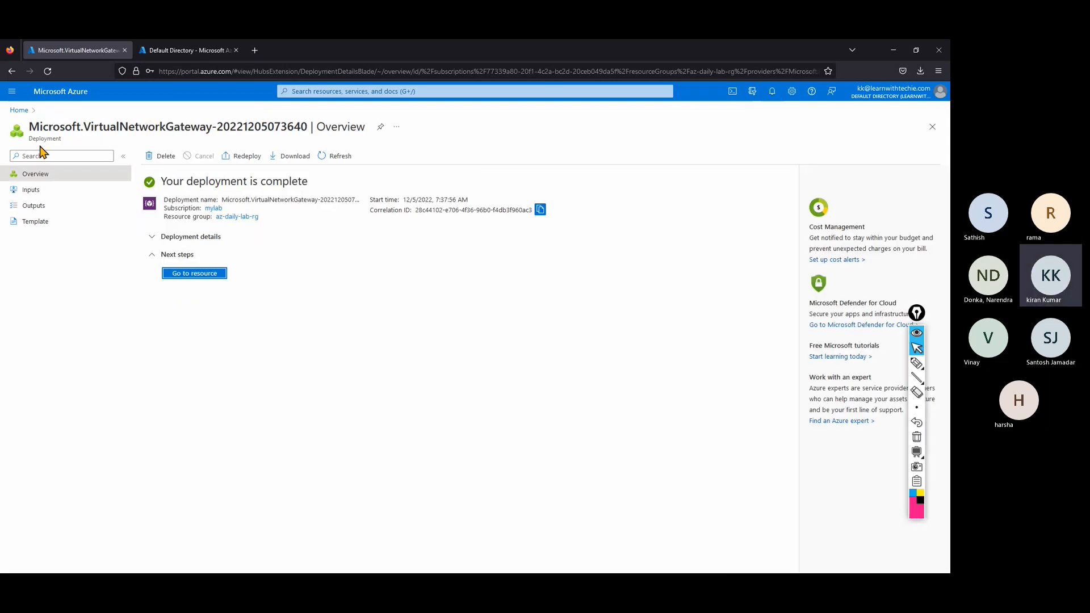
{"action": "left_click", "coordinate": [19, 110]}
{"action": "left_click", "coordinate": [366, 169]}
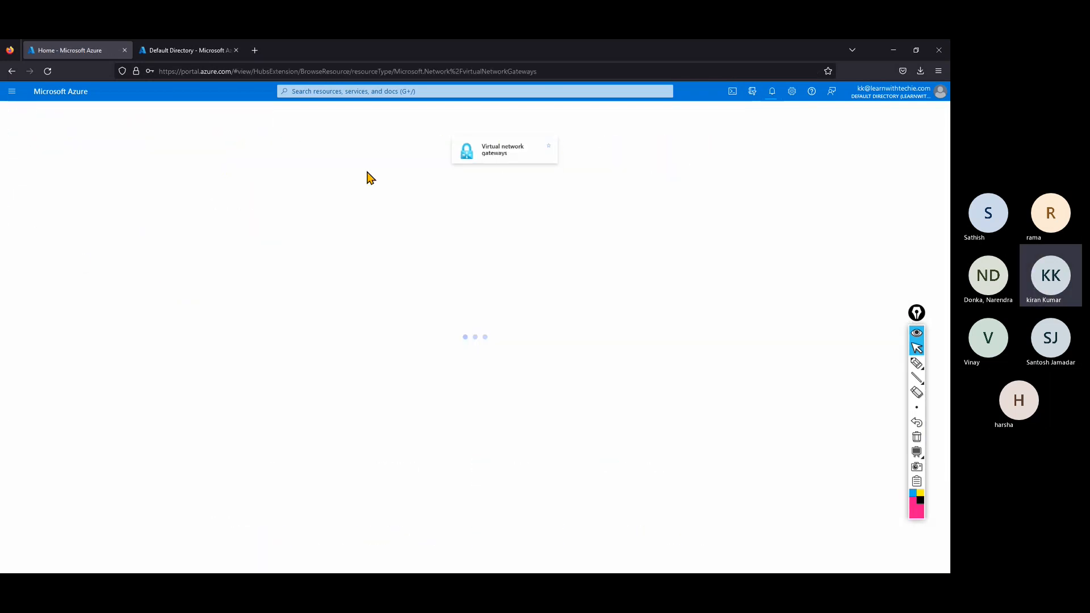
{"action": "left_click", "coordinate": [41, 236]}
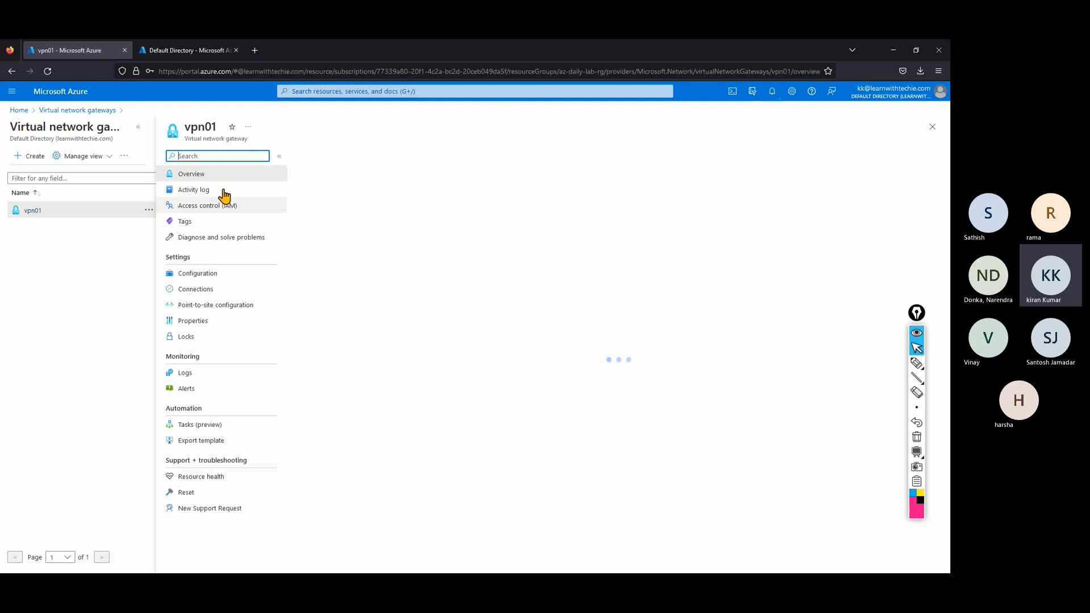
{"action": "left_click", "coordinate": [138, 126]}
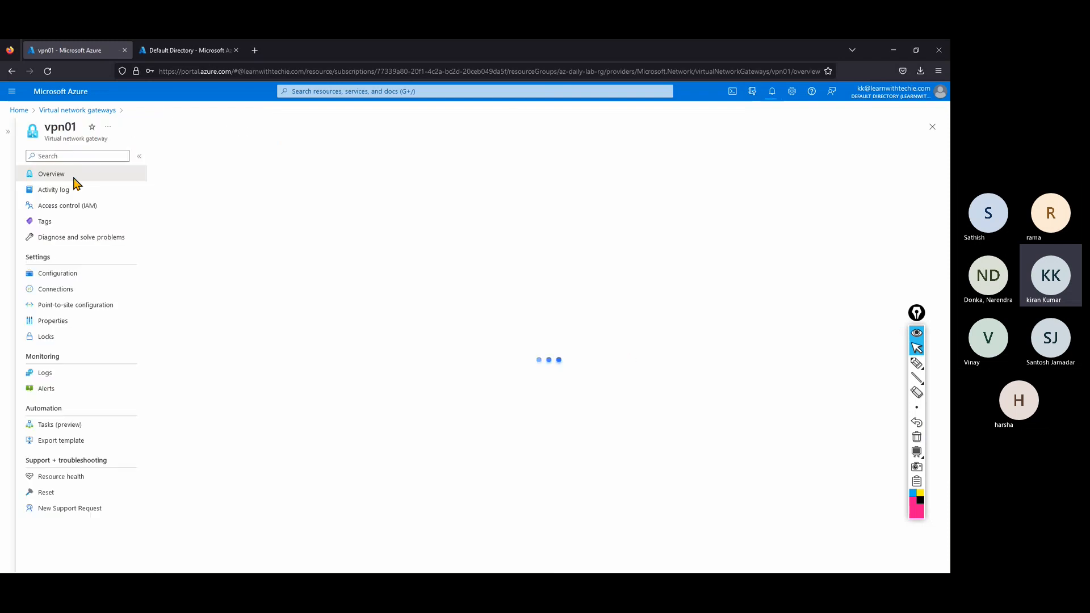
{"action": "left_click", "coordinate": [71, 302]}
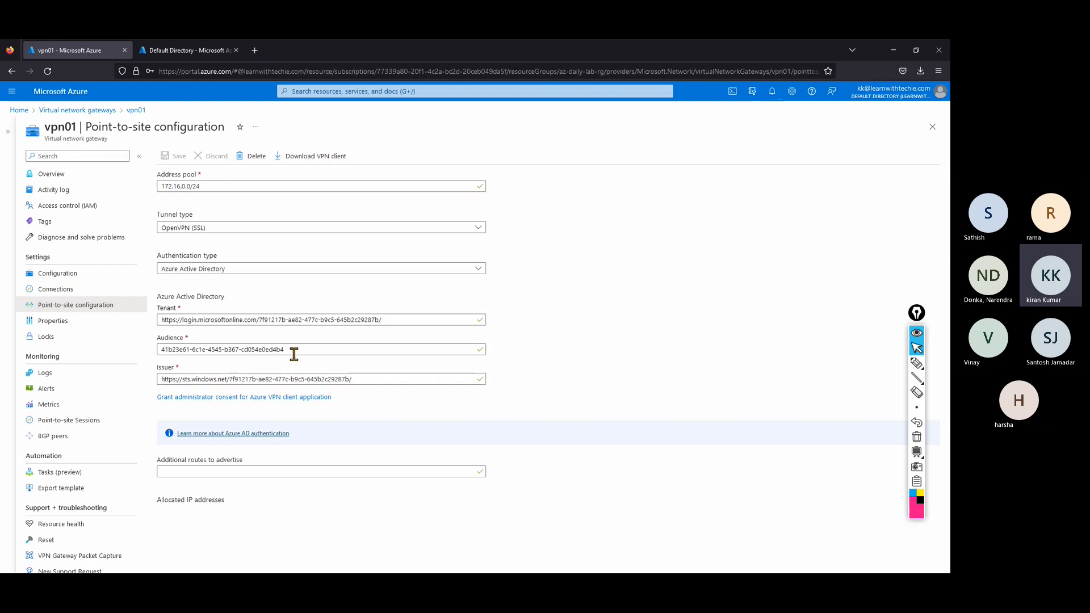
{"action": "left_click", "coordinate": [318, 159]}
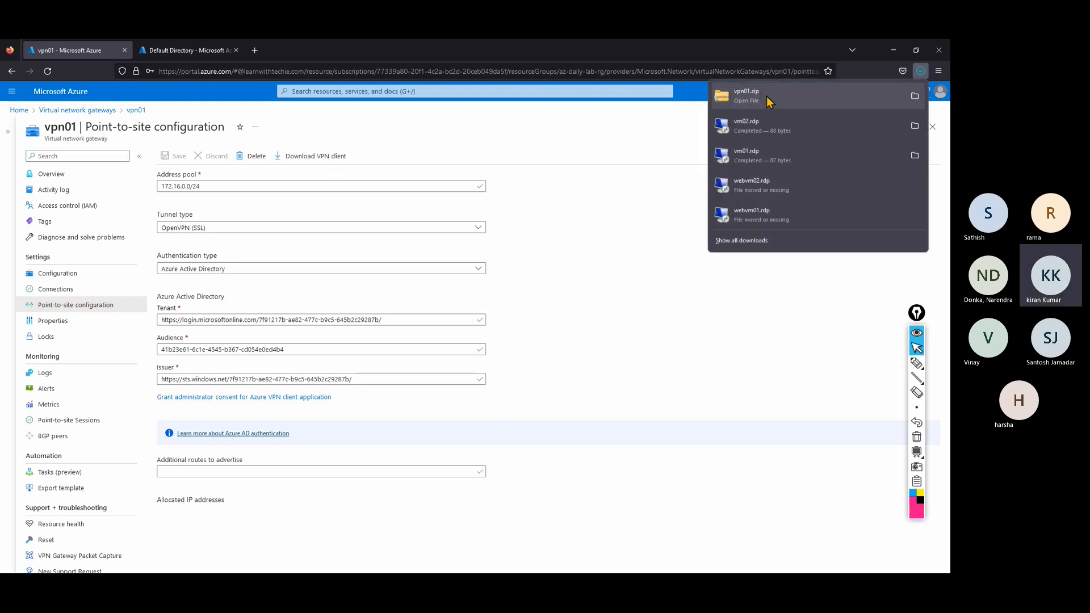
{"action": "left_click", "coordinate": [768, 101]}
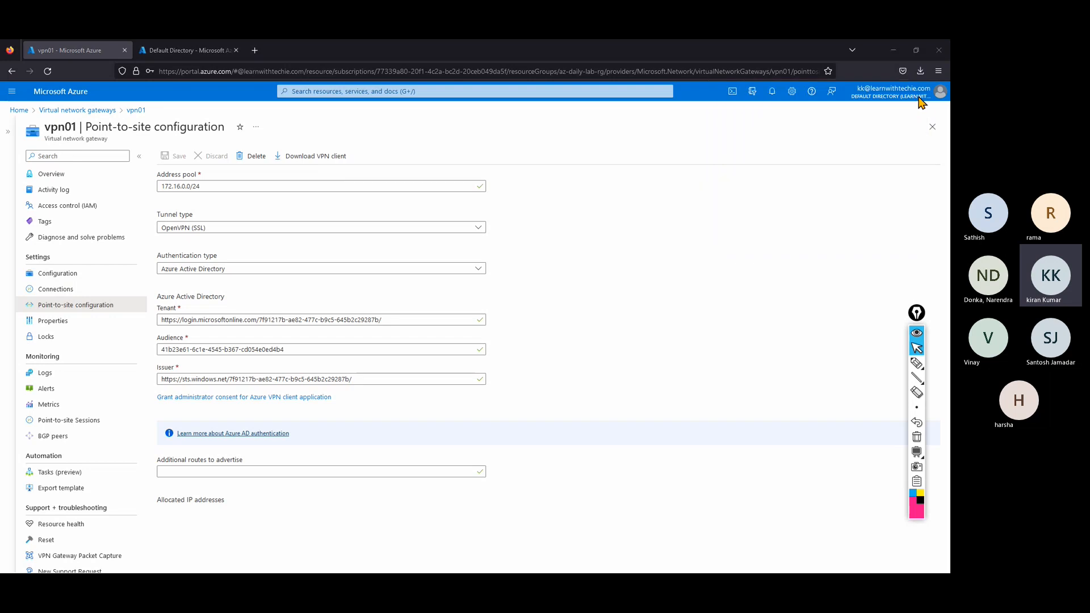
Extract vpn01.zip into a vpn01 folder and open AzureVPN to find azurevpnconfig.xml.
{"action": "left_click", "coordinate": [309, 85]}
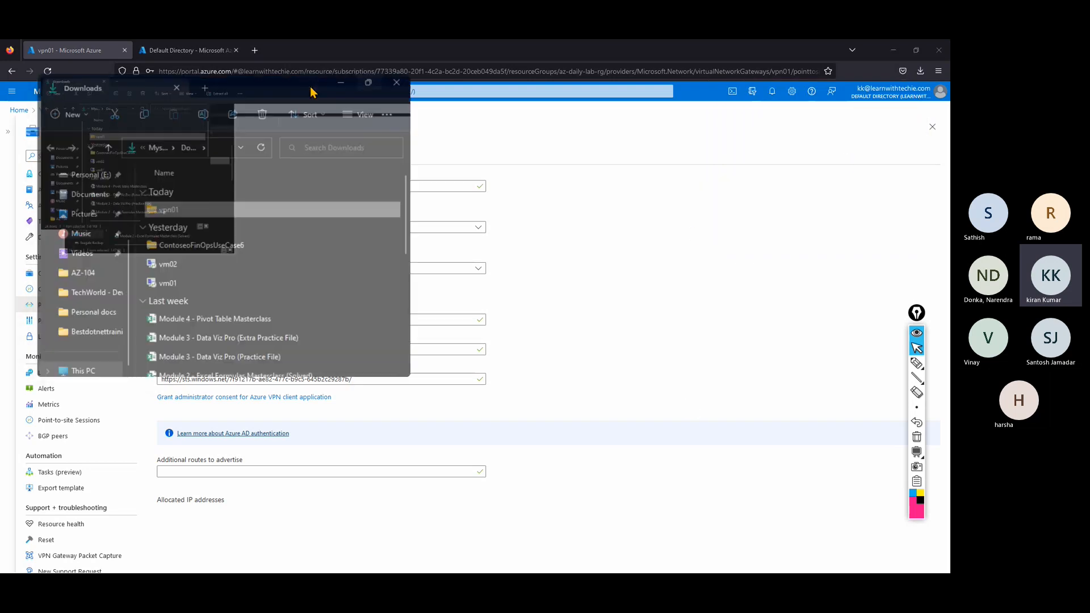
{"action": "right_click", "coordinate": [112, 147]}
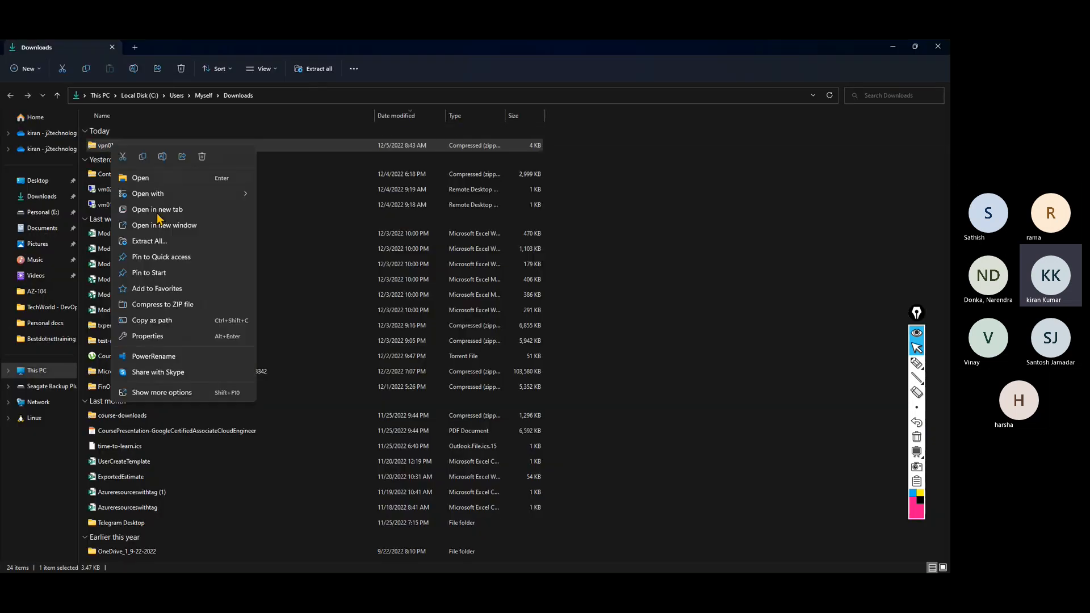
{"action": "left_click", "coordinate": [149, 242]}
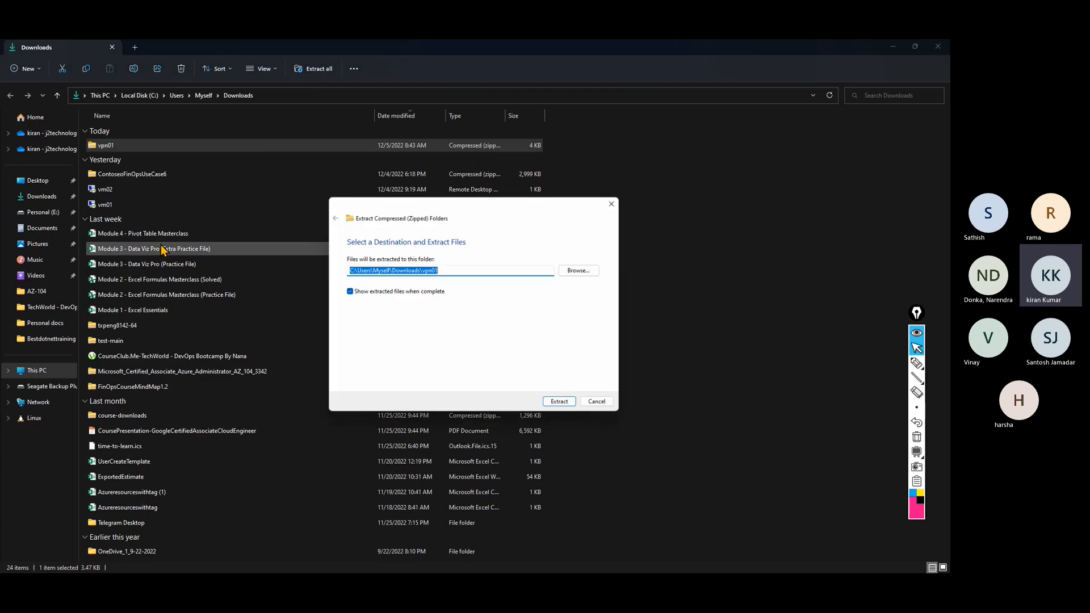
{"action": "left_click", "coordinate": [560, 402]}
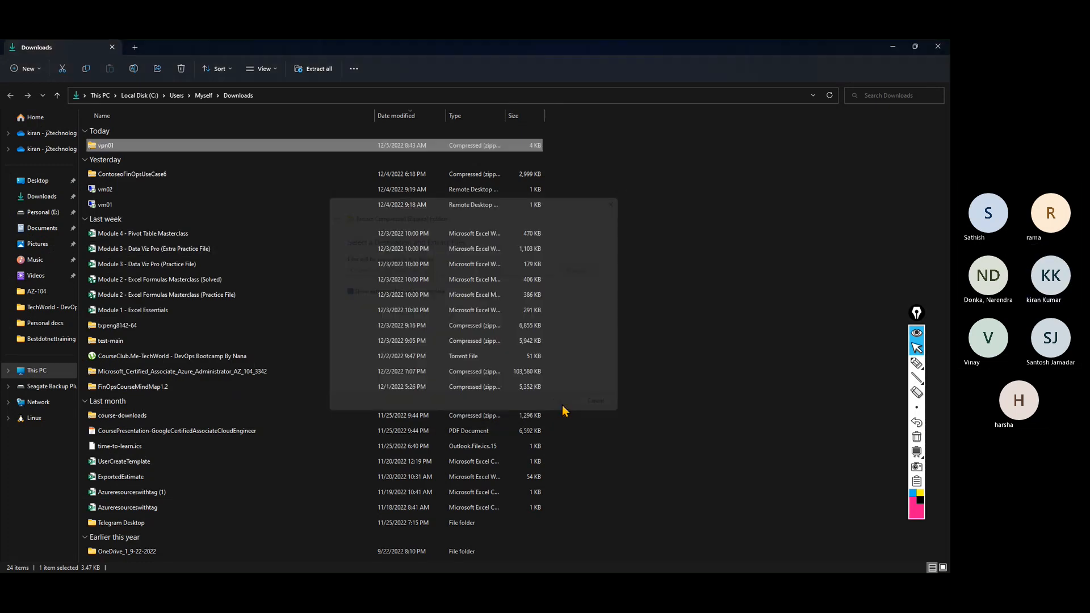
{"action": "left_click", "coordinate": [322, 98]}
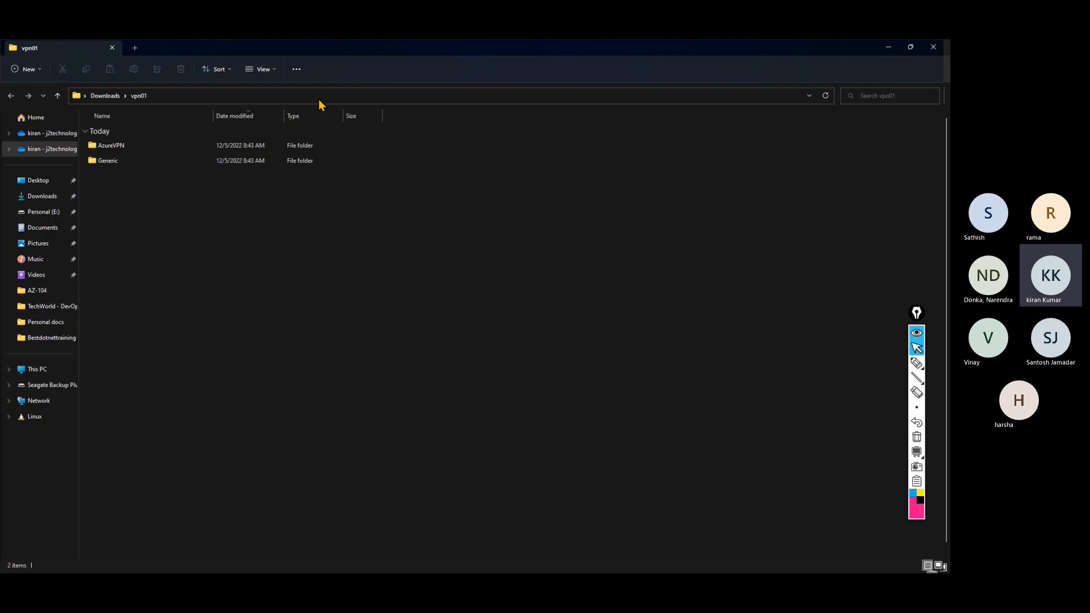
{"action": "double_click", "coordinate": [126, 146]}
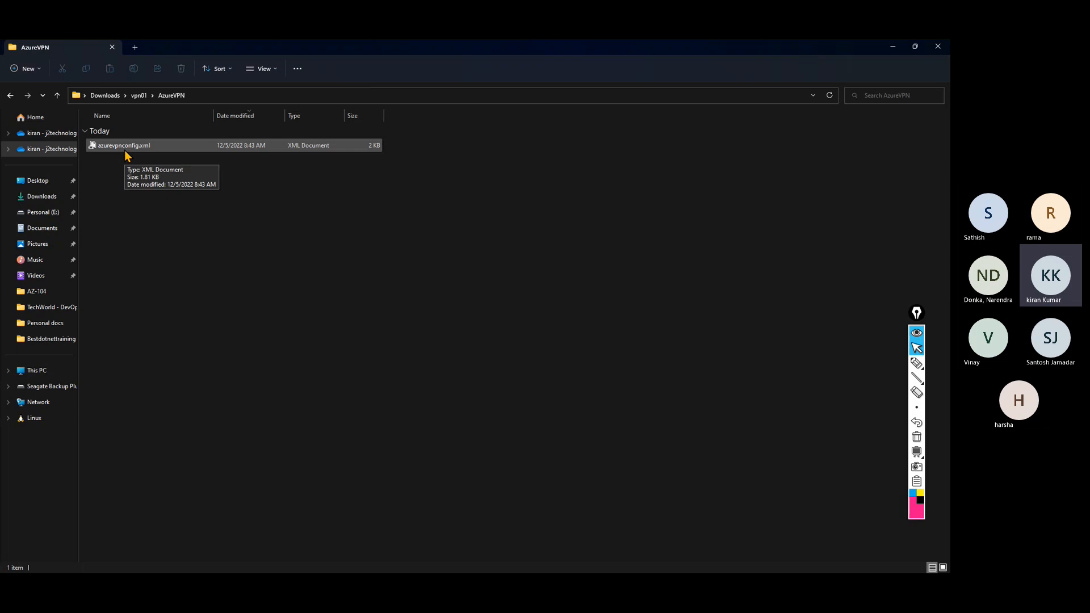
Minimize the AzureVPN, Downloads and browser windows to show the desktop.
{"action": "left_click", "coordinate": [895, 49]}
{"action": "left_click", "coordinate": [896, 50]}
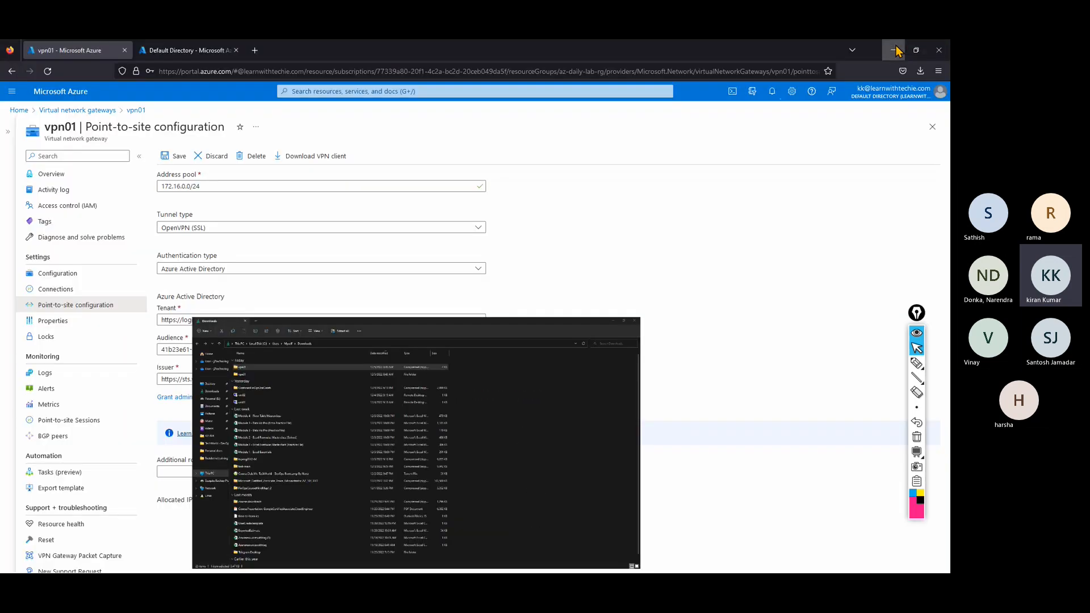
{"action": "left_click", "coordinate": [896, 50]}
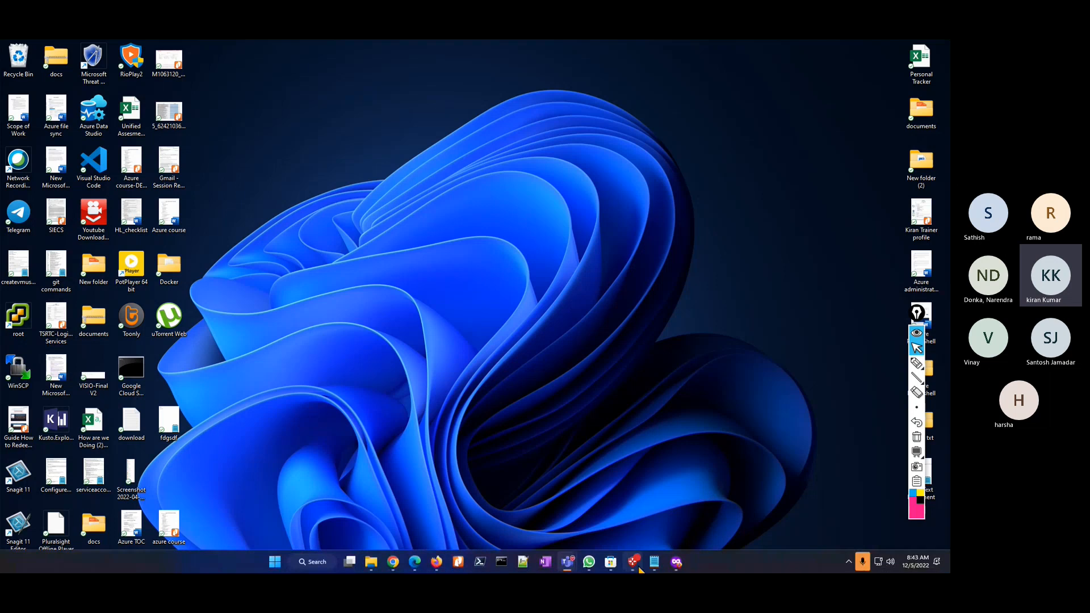
Launch the Azure VPN Client from the taskbar and switch on freehand screen annotation.
{"action": "left_click", "coordinate": [634, 563]}
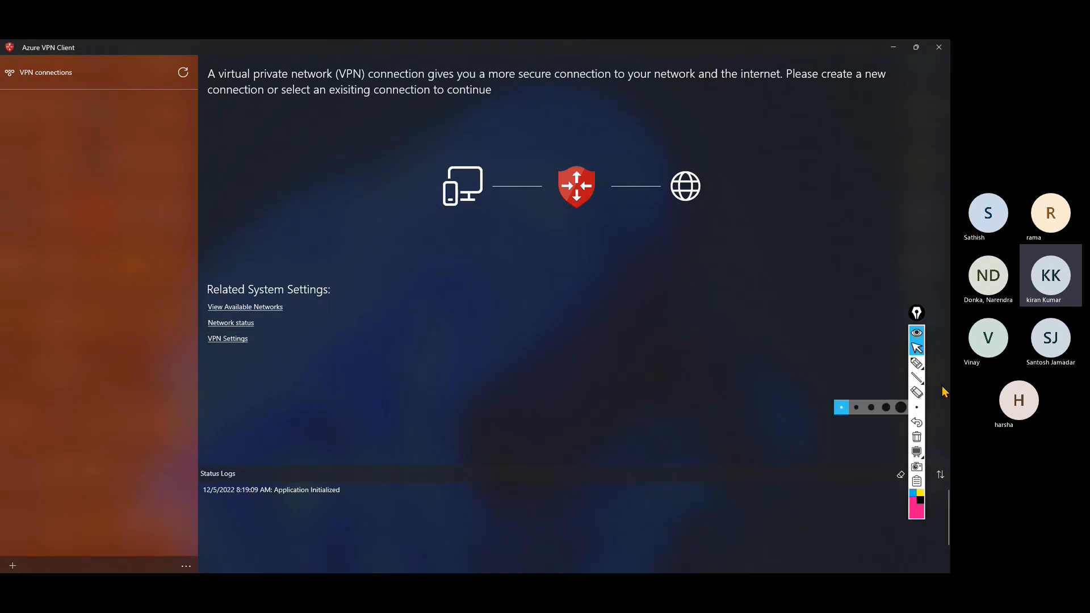
{"action": "left_click", "coordinate": [917, 363]}
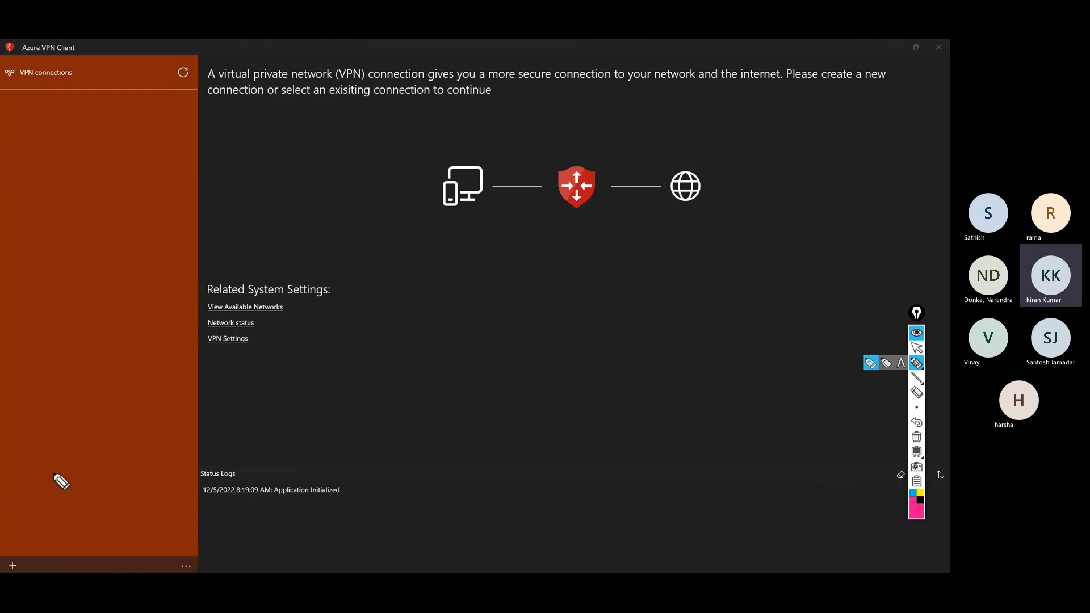
Import azurevpnconfig.xml from vpn01\AzureVPN and save it as the Vnet01 connection.
{"action": "mouse_move", "coordinate": [5, 560]}
{"action": "left_mouse_down"}
{"action": "mouse_move", "coordinate": [38, 571]}
{"action": "mouse_move", "coordinate": [8, 561]}
{"action": "left_mouse_up"}
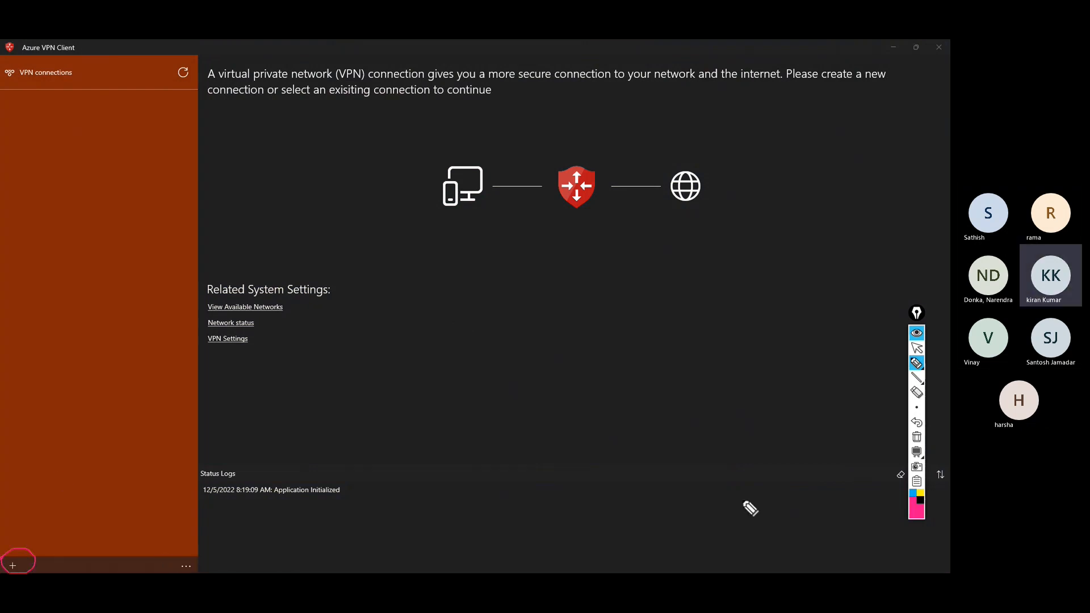
{"action": "left_click", "coordinate": [915, 349]}
{"action": "left_click", "coordinate": [13, 565]}
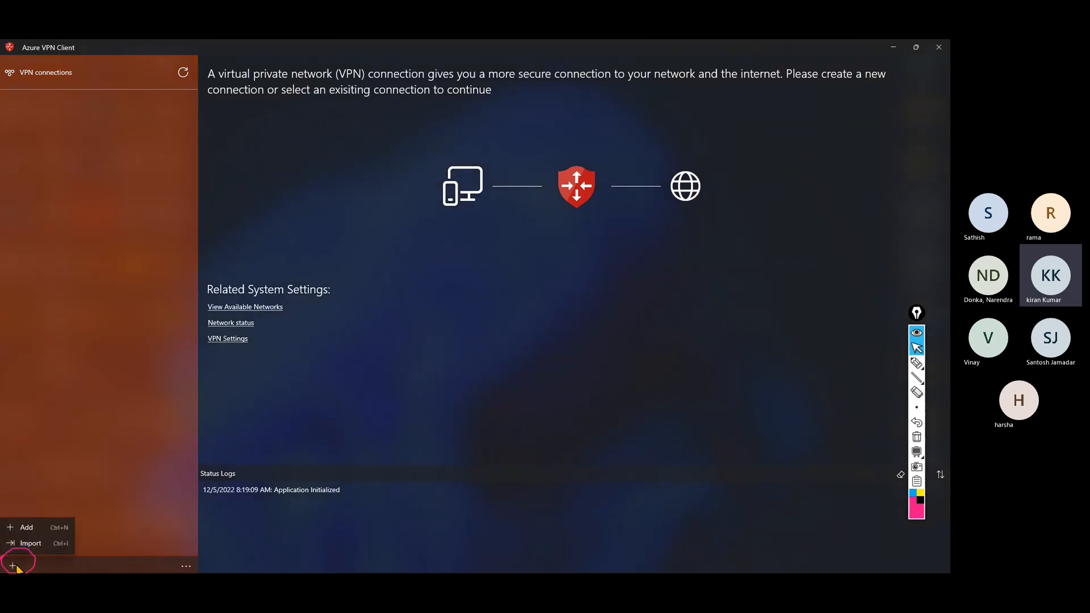
{"action": "left_click", "coordinate": [28, 544]}
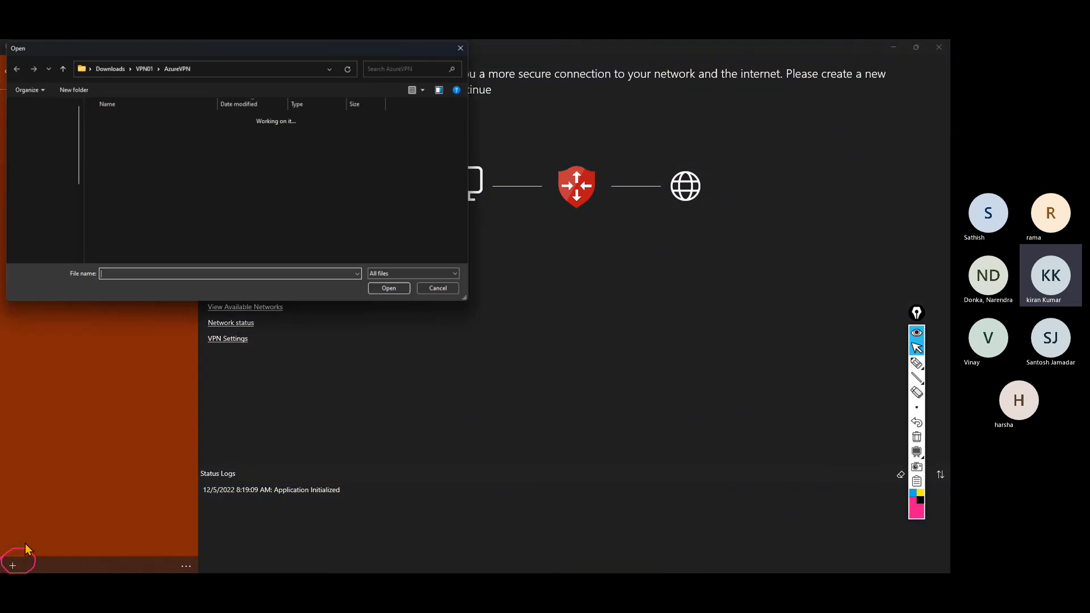
{"action": "left_click", "coordinate": [109, 68]}
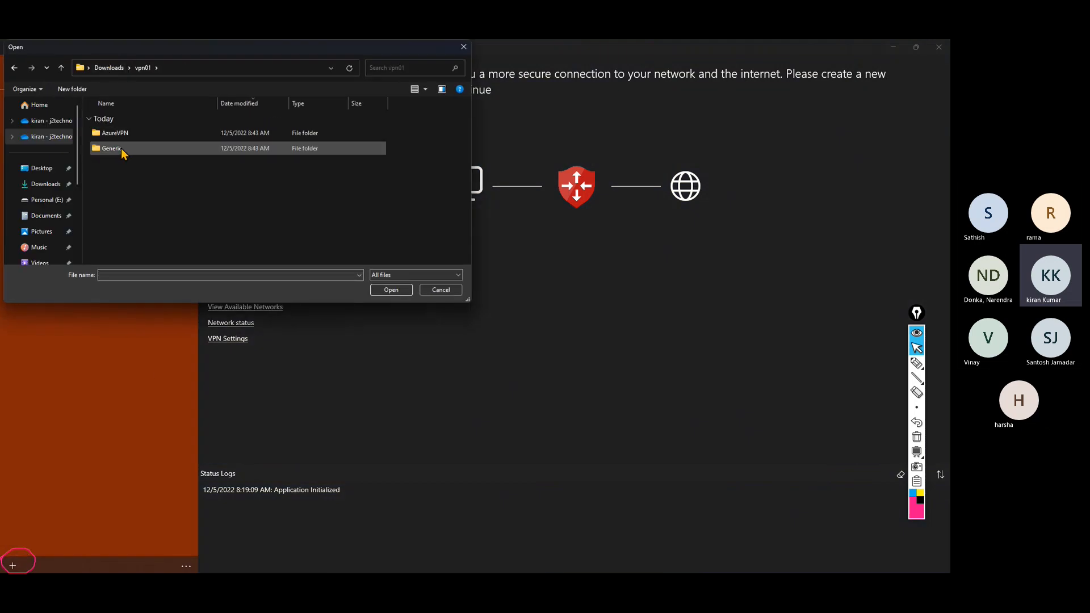
{"action": "double_click", "coordinate": [122, 133]}
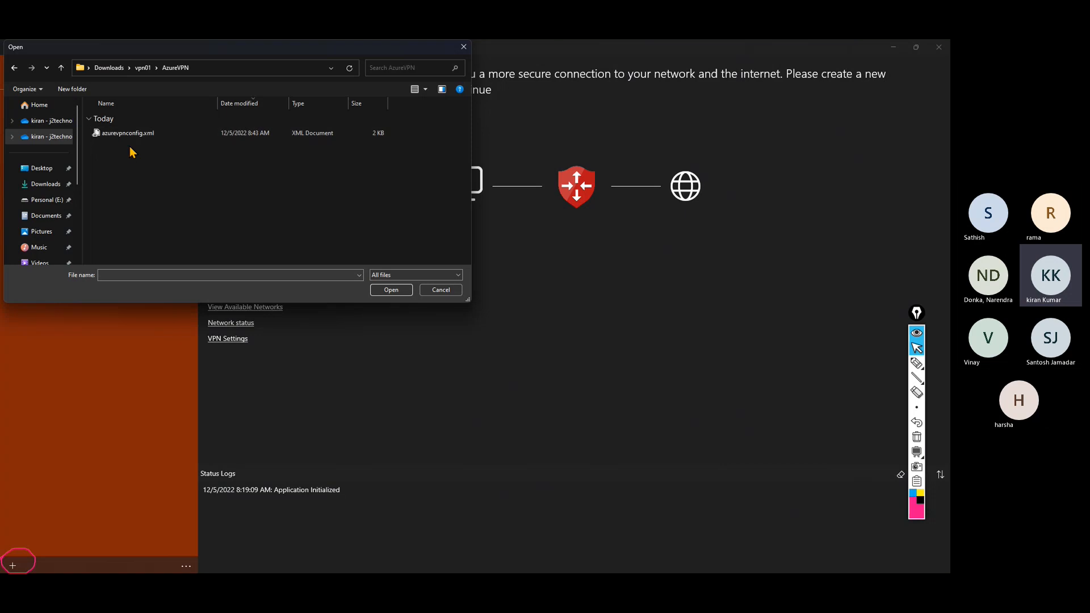
{"action": "left_click", "coordinate": [159, 133]}
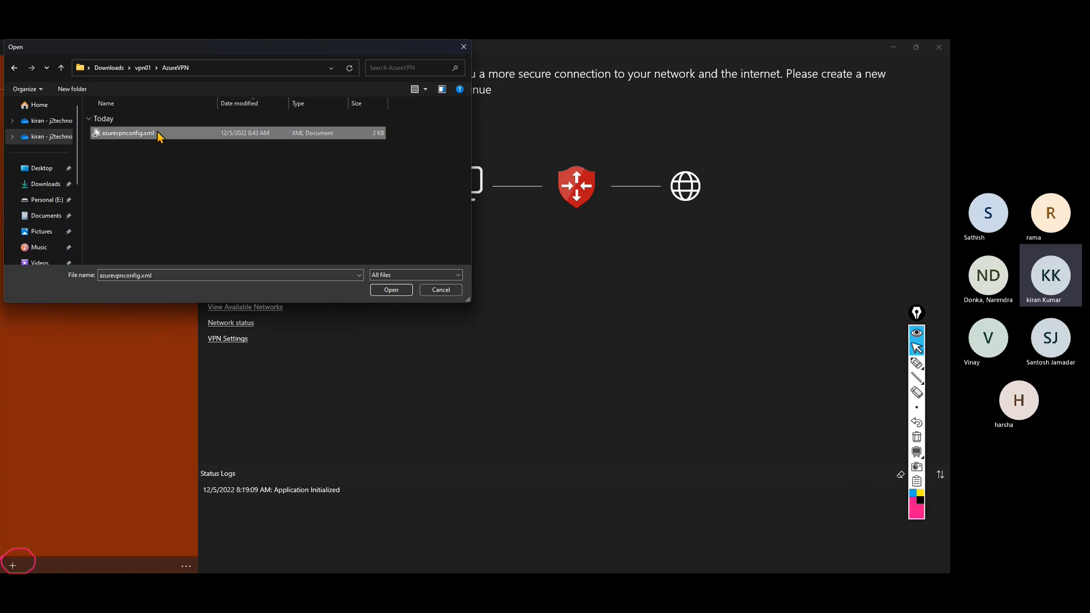
{"action": "left_click", "coordinate": [395, 291]}
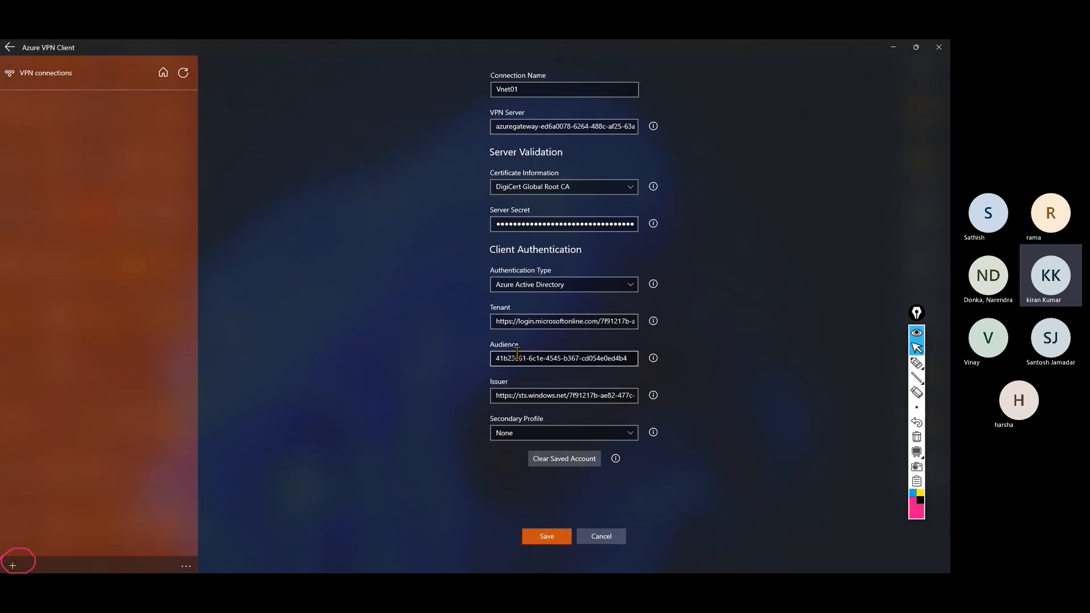
{"action": "left_click", "coordinate": [552, 544]}
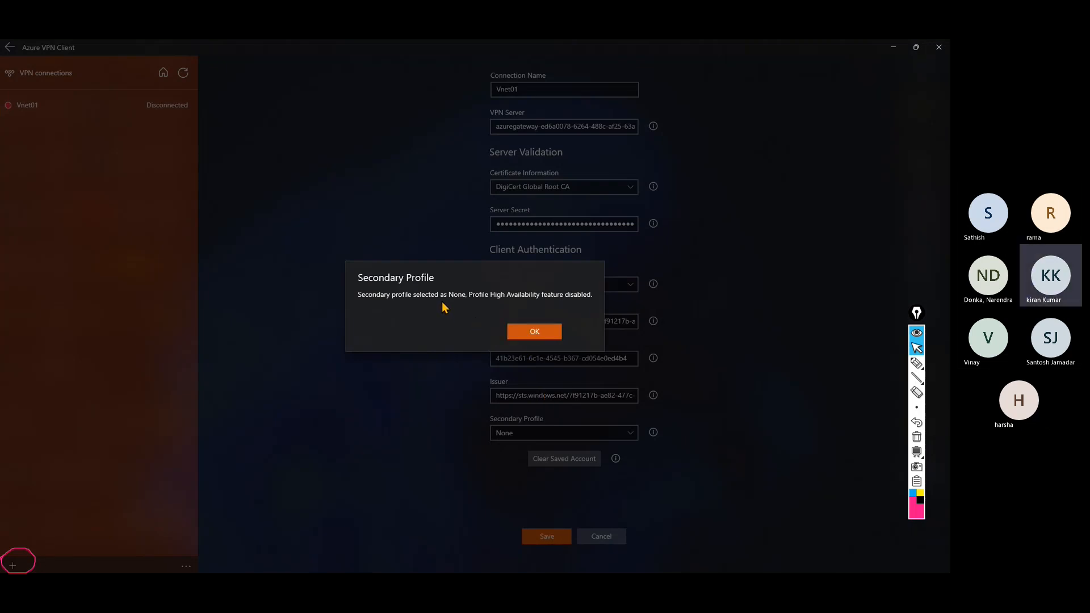
{"action": "left_click", "coordinate": [535, 332]}
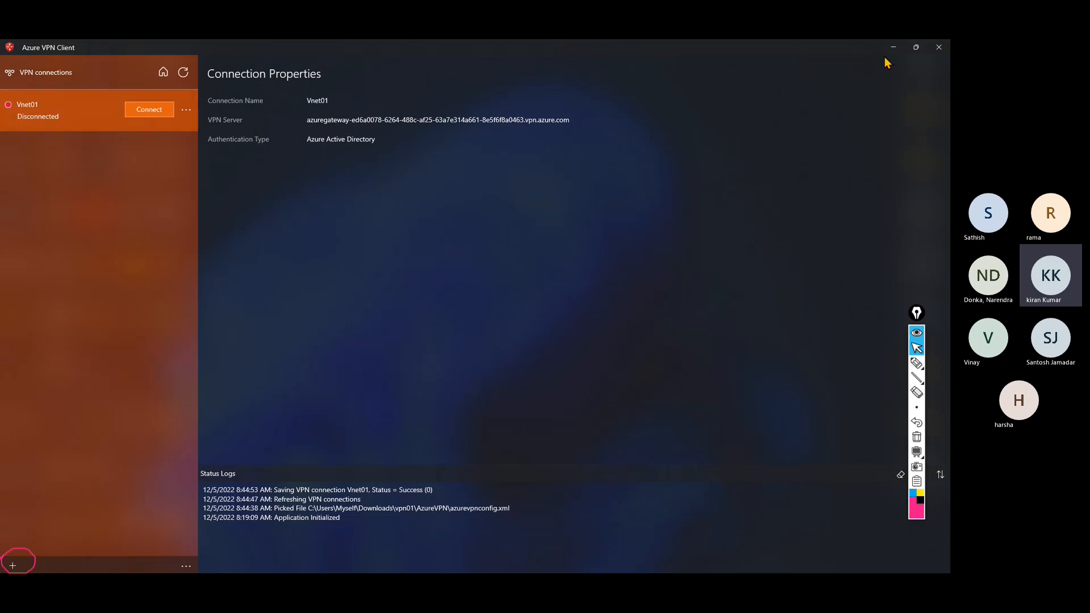
Connect Vnet01 by signing in with the work account and its password, obtaining VPN IP 172.16.0.2.
{"action": "left_click", "coordinate": [915, 48]}
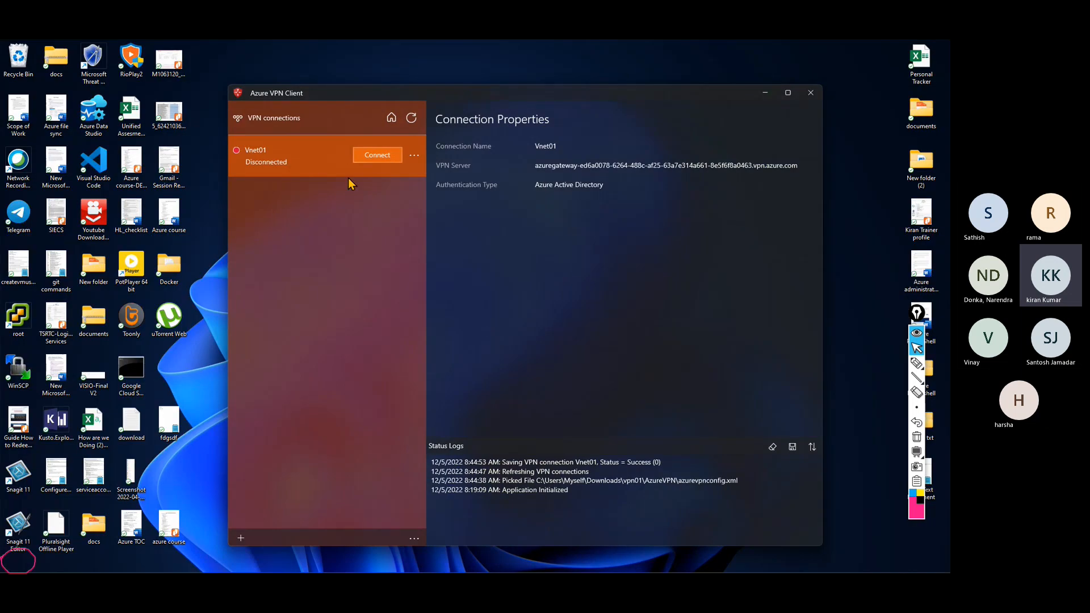
{"action": "left_click", "coordinate": [369, 155]}
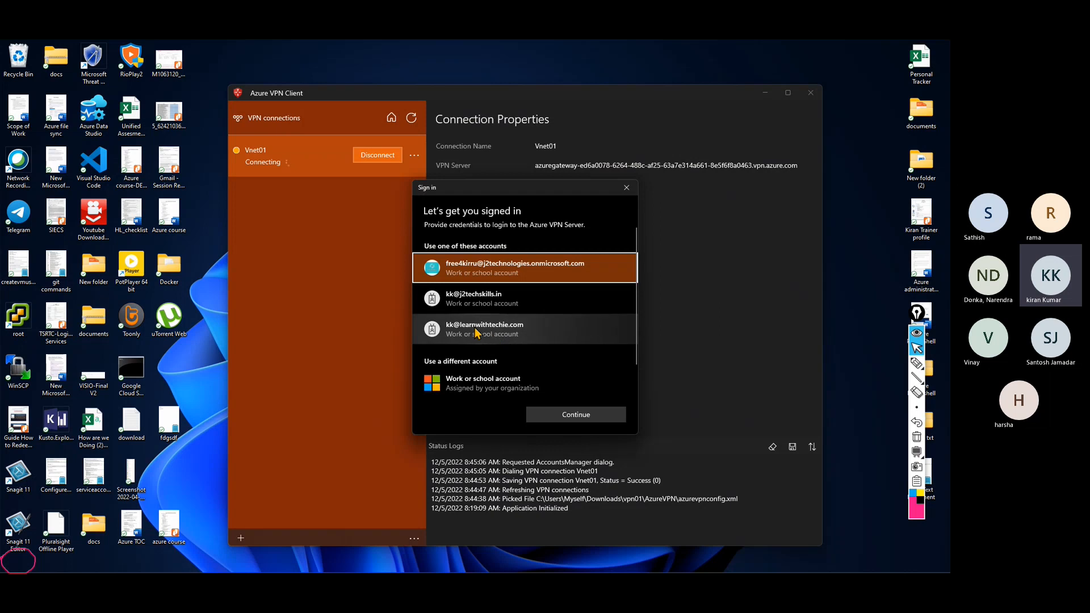
{"action": "left_click", "coordinate": [476, 333]}
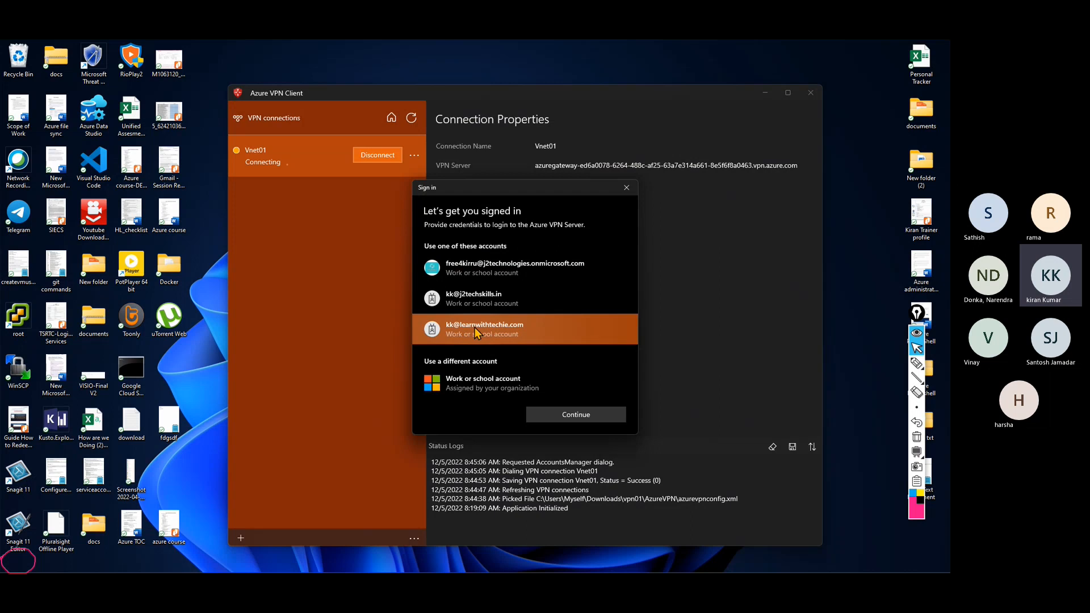
{"action": "left_click", "coordinate": [583, 414]}
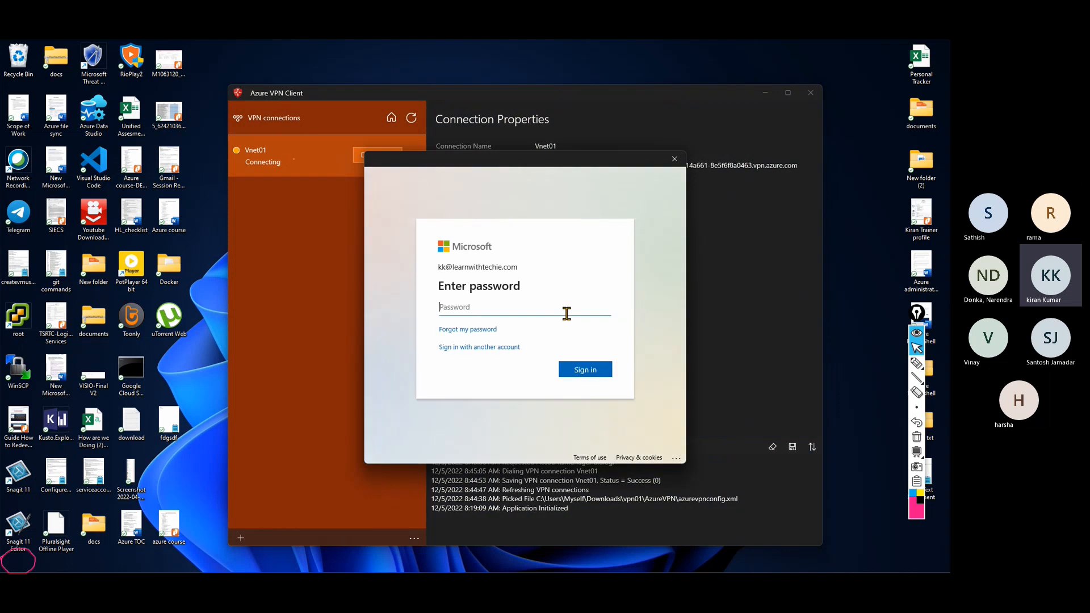
{"action": "type", "text": "••••••"}
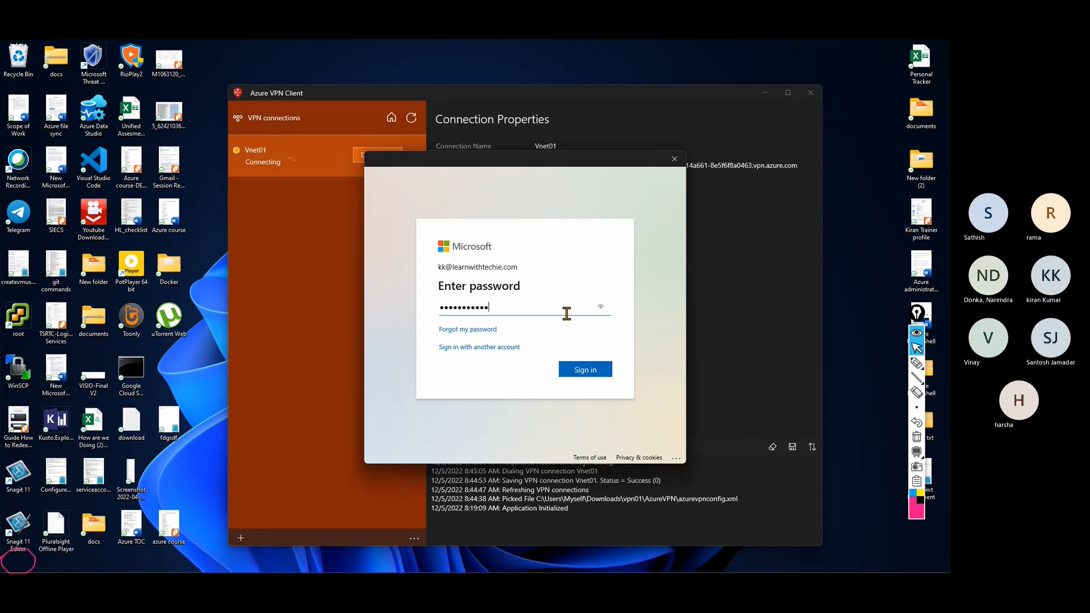
{"action": "key", "text": "Return"}
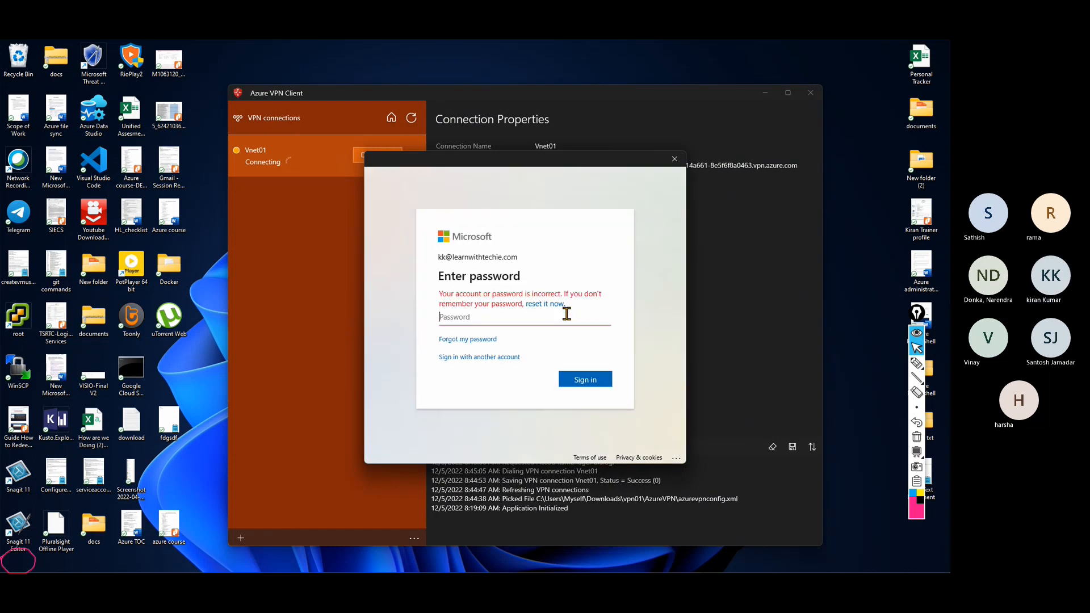
{"action": "type", "text": "•••"}
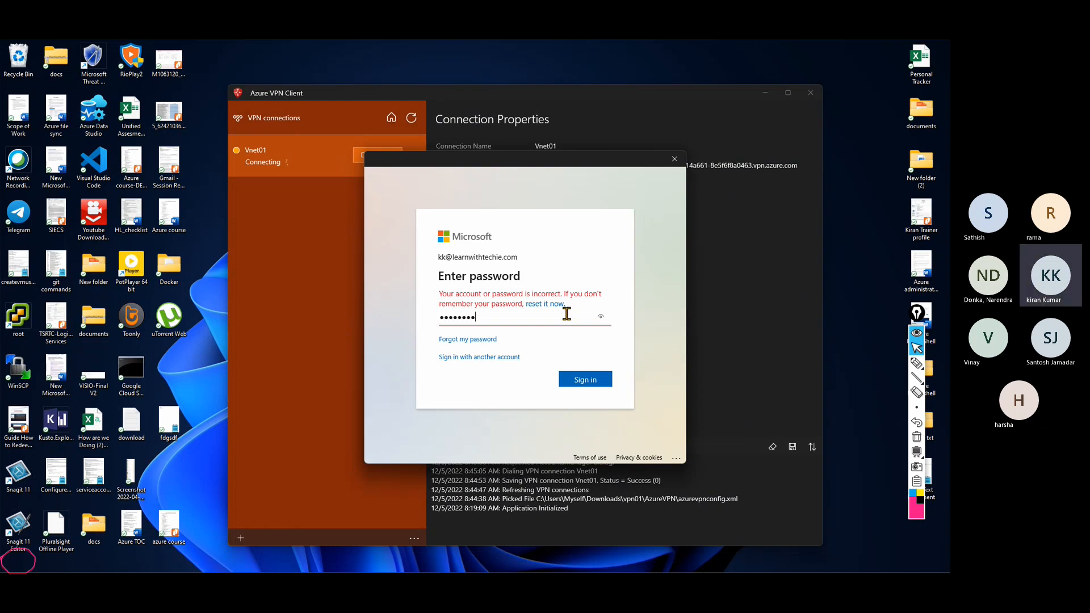
{"action": "type", "text": "•••••"}
{"action": "key", "text": "Return"}
{"action": "type", "text": "12"}
{"action": "key", "text": "Return"}
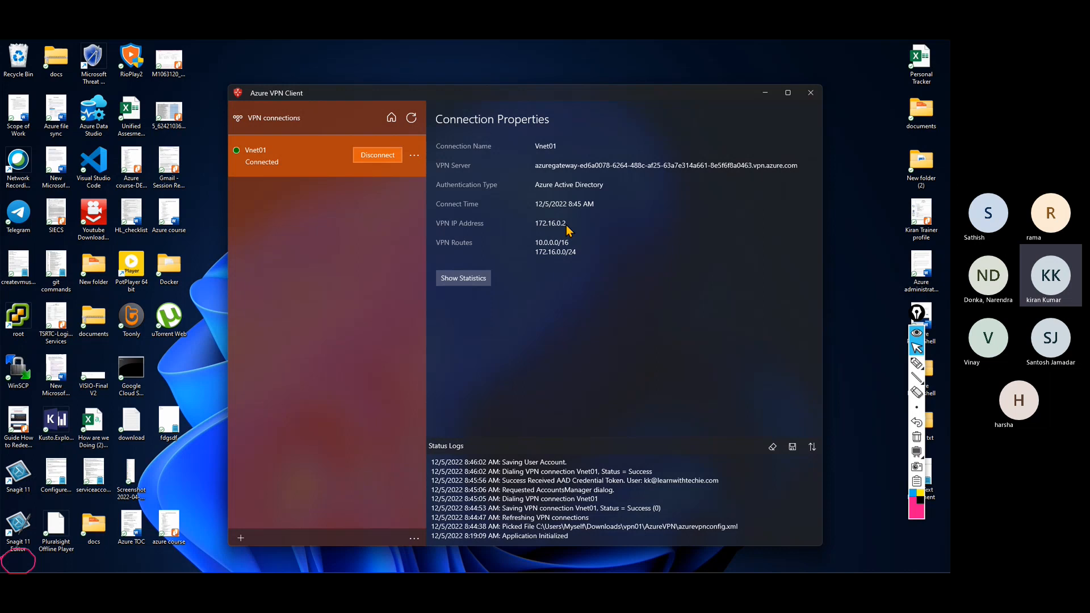
Maximize the client and view Vnet01's connection traffic statistics.
{"action": "left_click", "coordinate": [788, 93]}
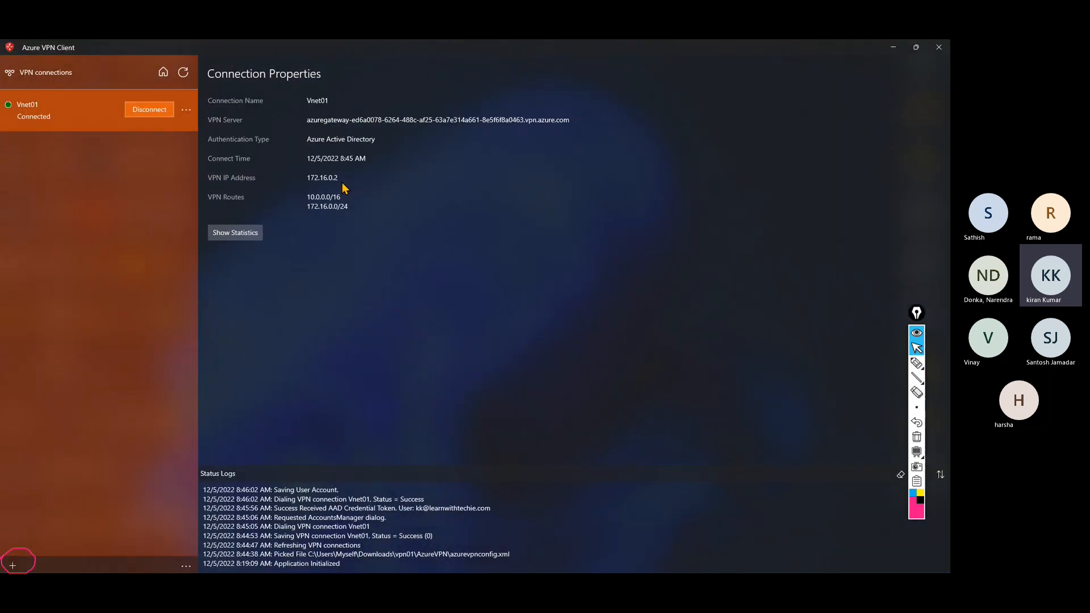
{"action": "left_click", "coordinate": [916, 437]}
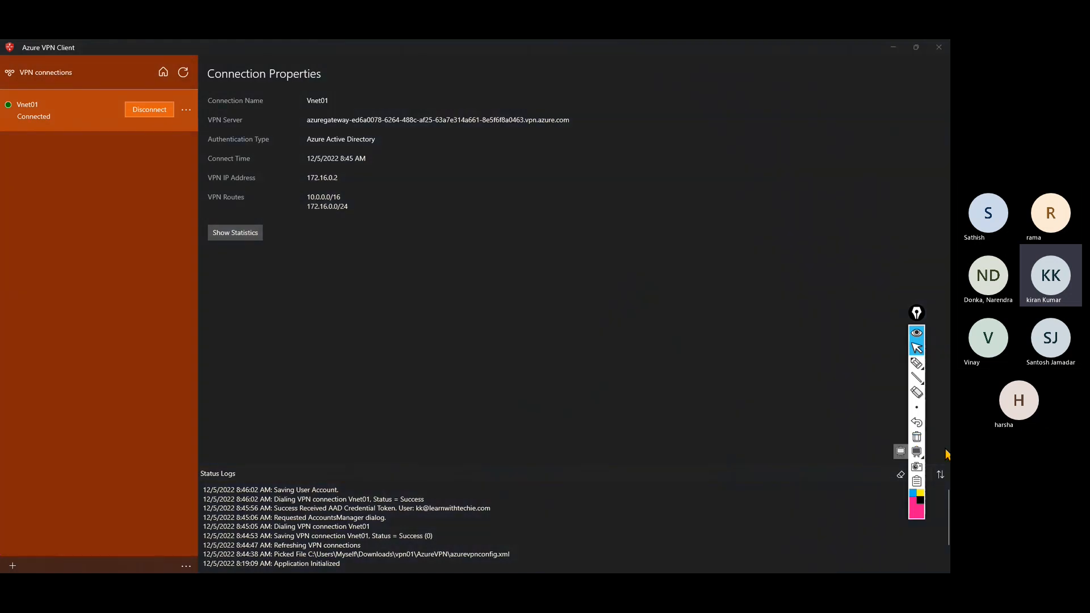
{"action": "left_click", "coordinate": [313, 181]}
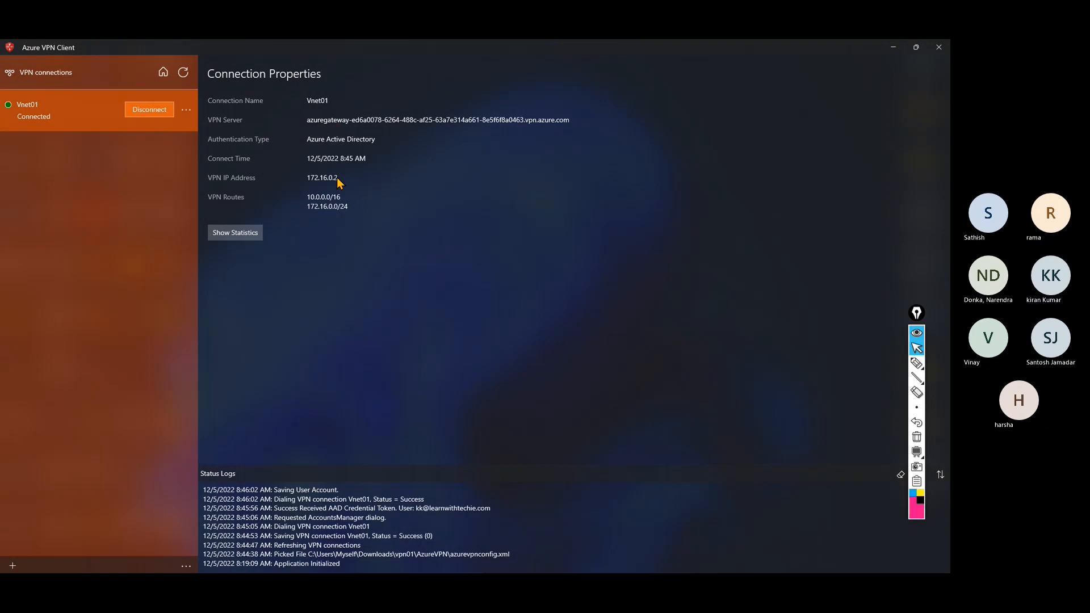
{"action": "left_click", "coordinate": [238, 234]}
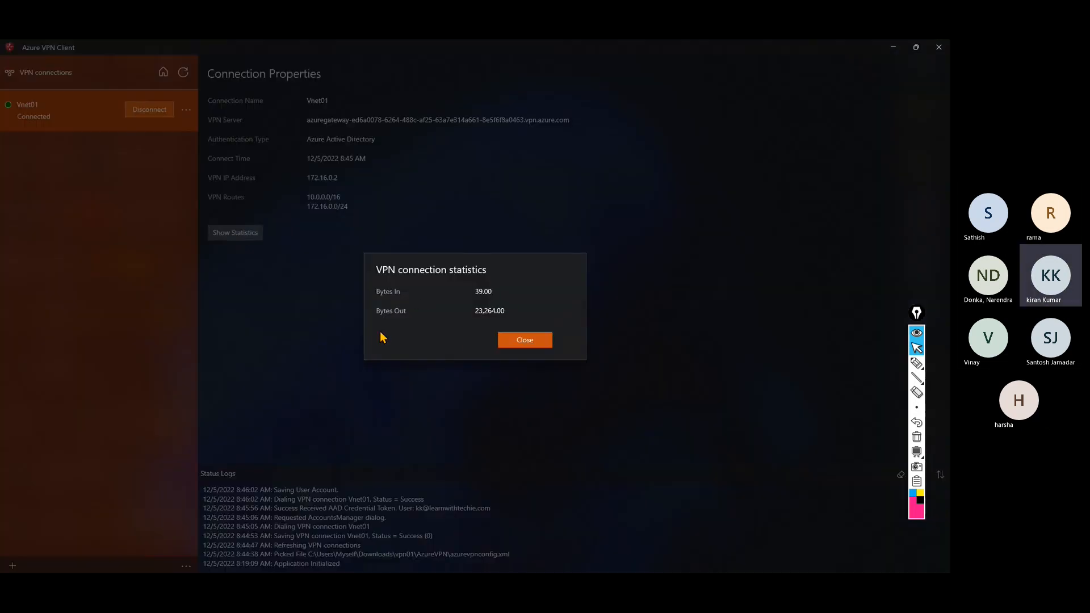
{"action": "left_click", "coordinate": [537, 340]}
Scroll through and select lines in the Status Logs, then minimize the client.
{"action": "scroll", "coordinate": [632, 526], "scroll_direction": "down", "scroll_amount": 1}
{"action": "scroll", "coordinate": [632, 525], "scroll_direction": "up", "scroll_amount": 2}
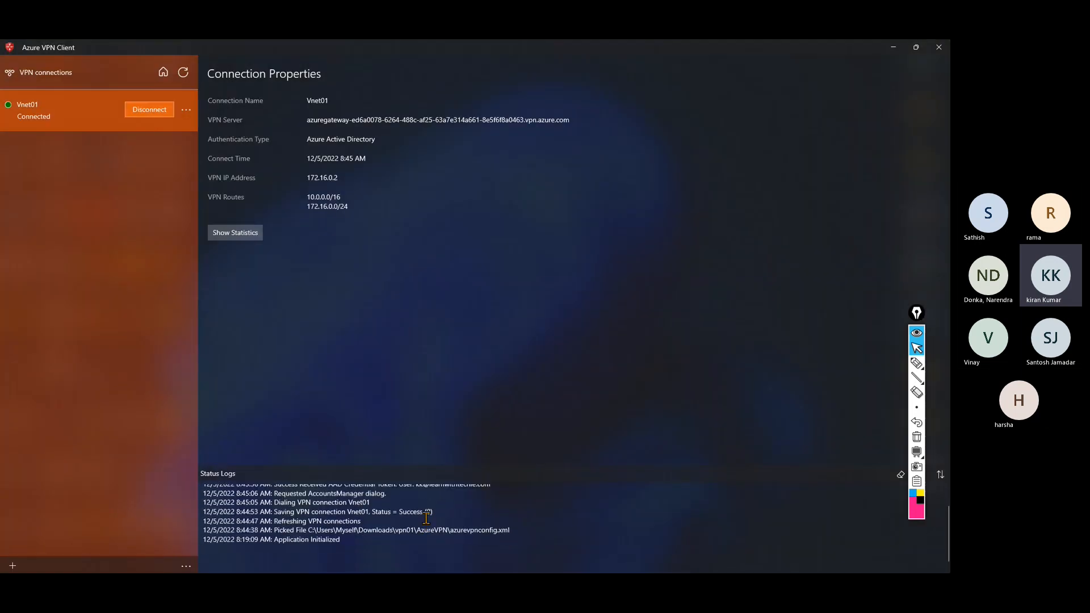
{"action": "left_click", "coordinate": [921, 382]}
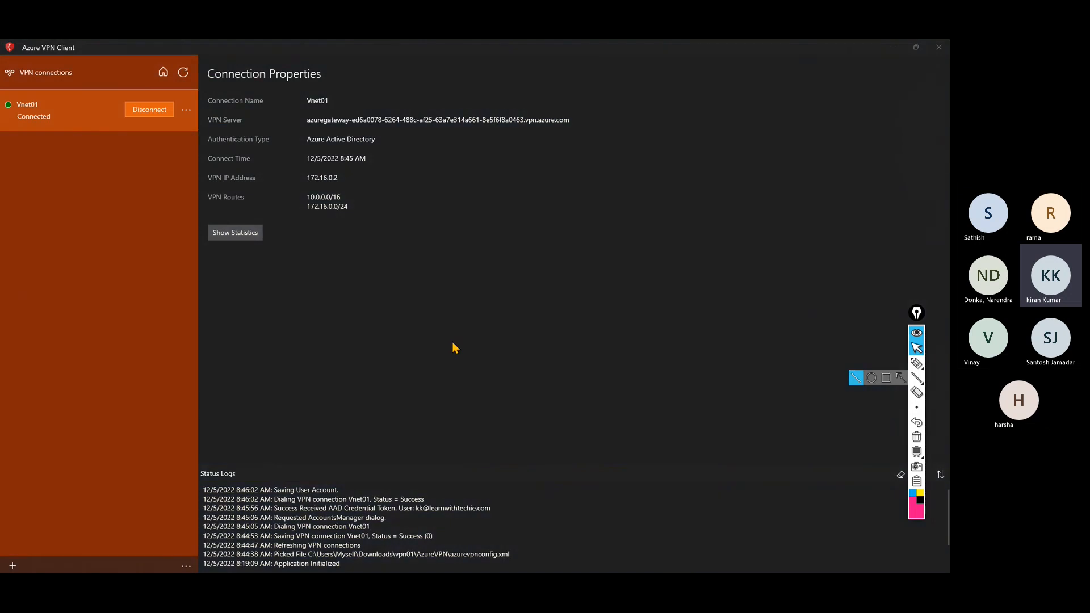
{"action": "scroll", "coordinate": [308, 522], "scroll_direction": "down", "scroll_amount": 2}
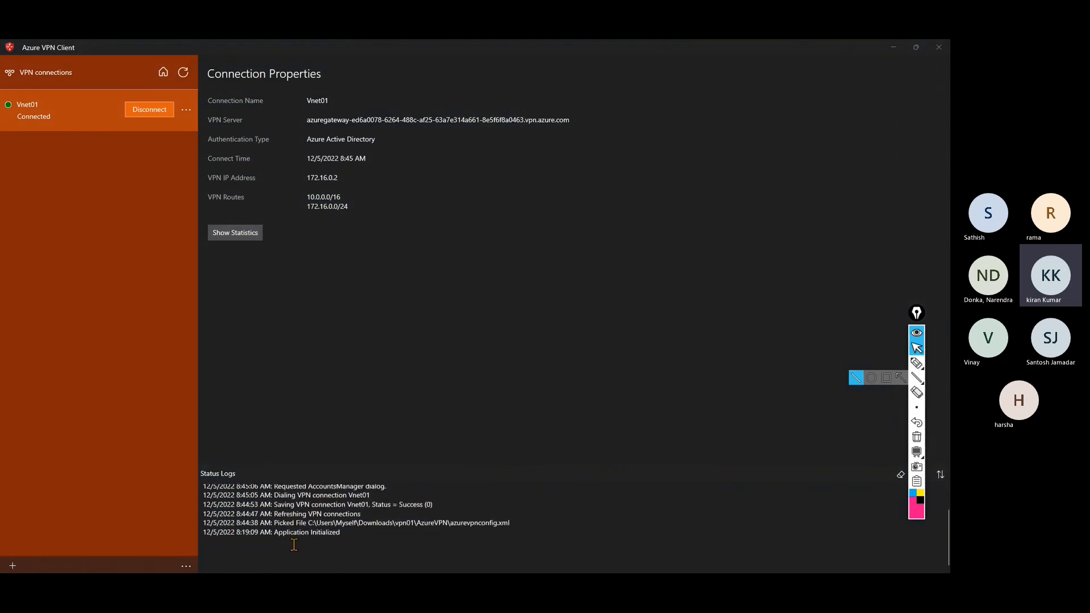
{"action": "scroll", "coordinate": [295, 544], "scroll_direction": "up", "scroll_amount": 1}
{"action": "scroll", "coordinate": [294, 545], "scroll_direction": "up", "scroll_amount": 1}
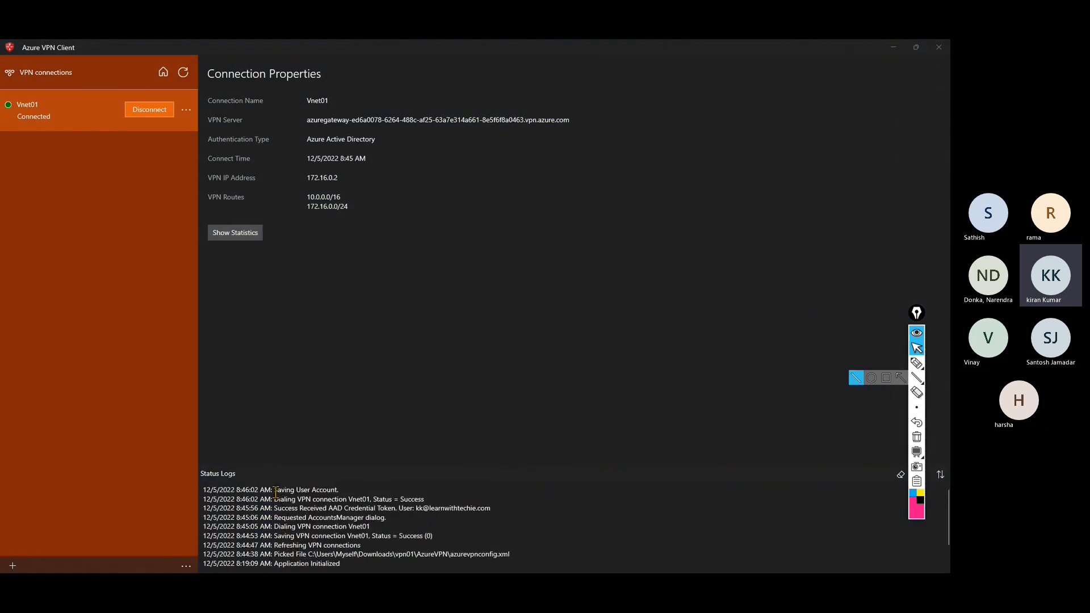
{"action": "left_click_drag", "start_coordinate": [274, 489], "coordinate": [350, 567]}
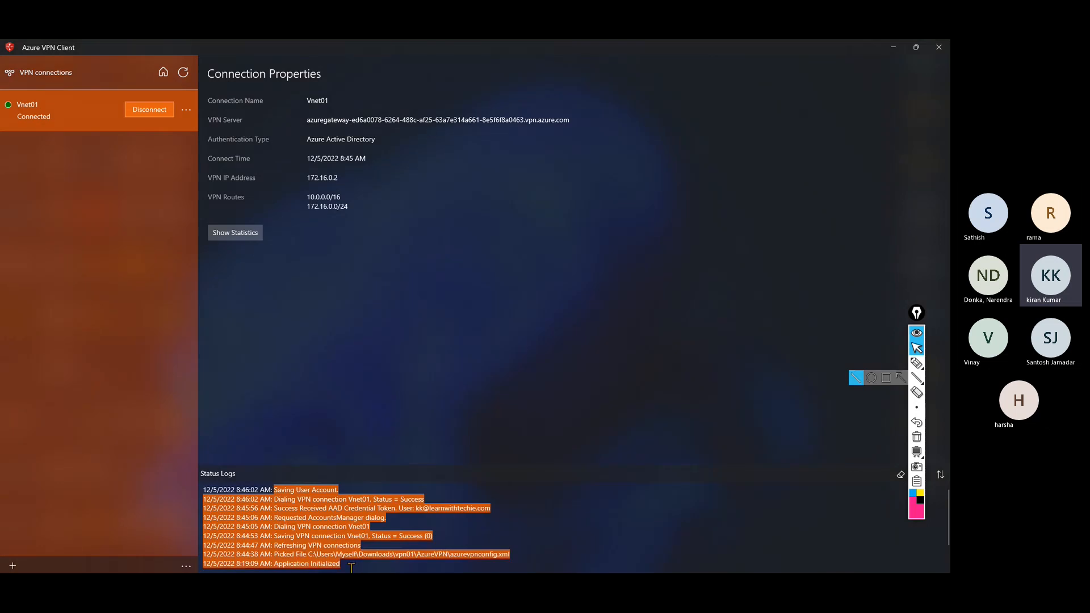
{"action": "left_click", "coordinate": [331, 535]}
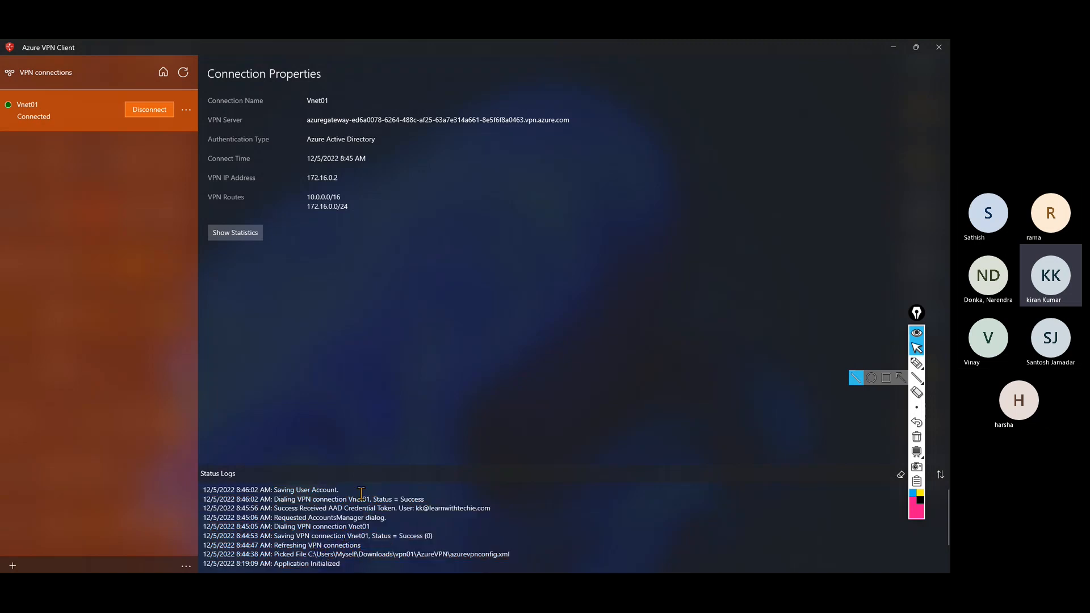
{"action": "left_click", "coordinate": [893, 48]}
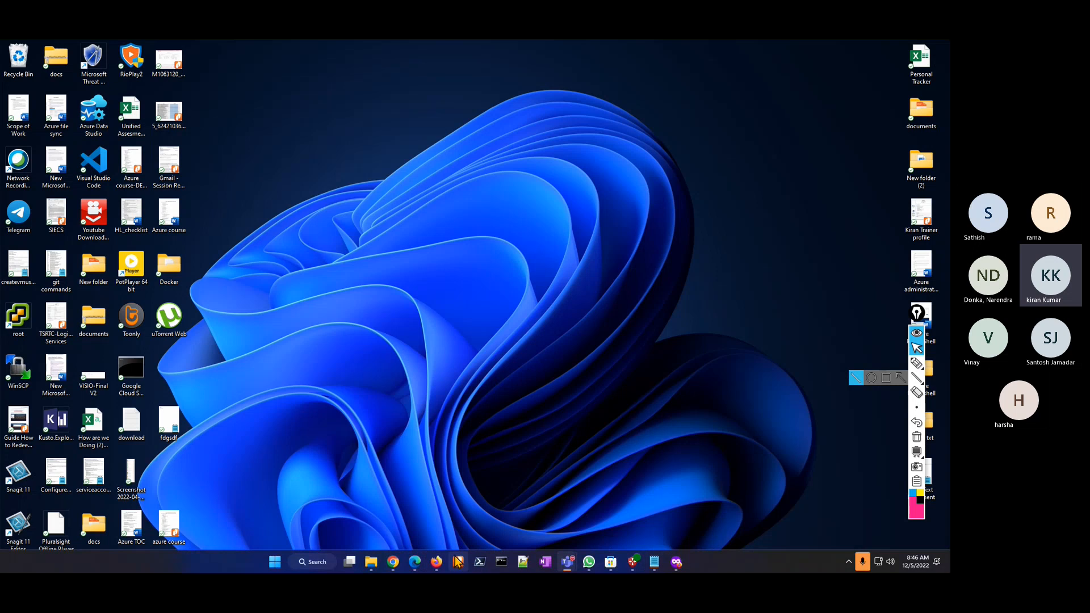
Restore the browser, go Home, and discard the unsaved vpn01 point-to-site edits.
{"action": "left_click", "coordinate": [440, 563]}
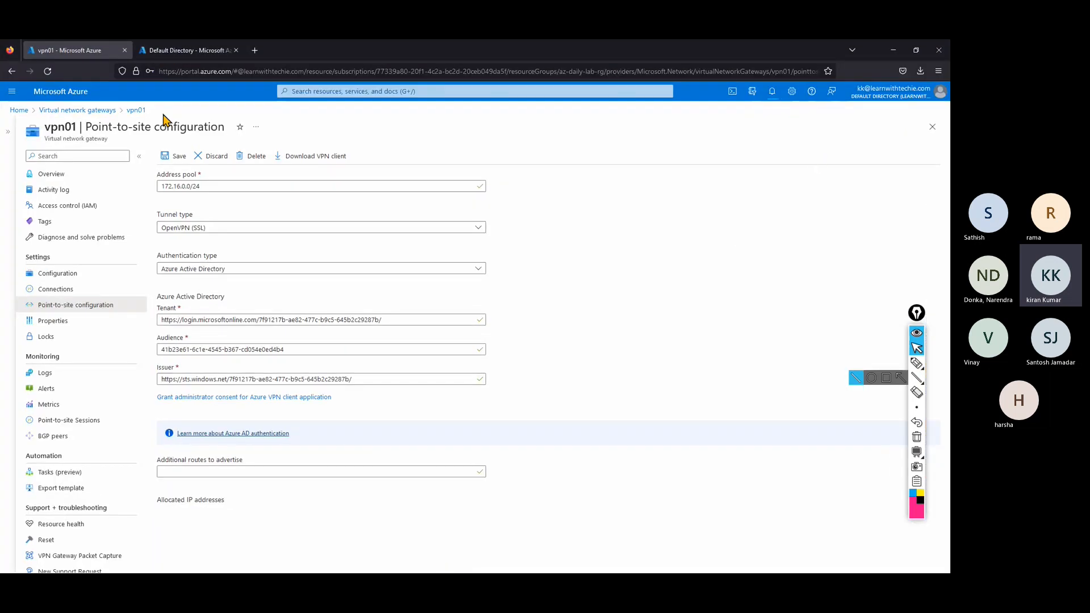
{"action": "left_click", "coordinate": [22, 112]}
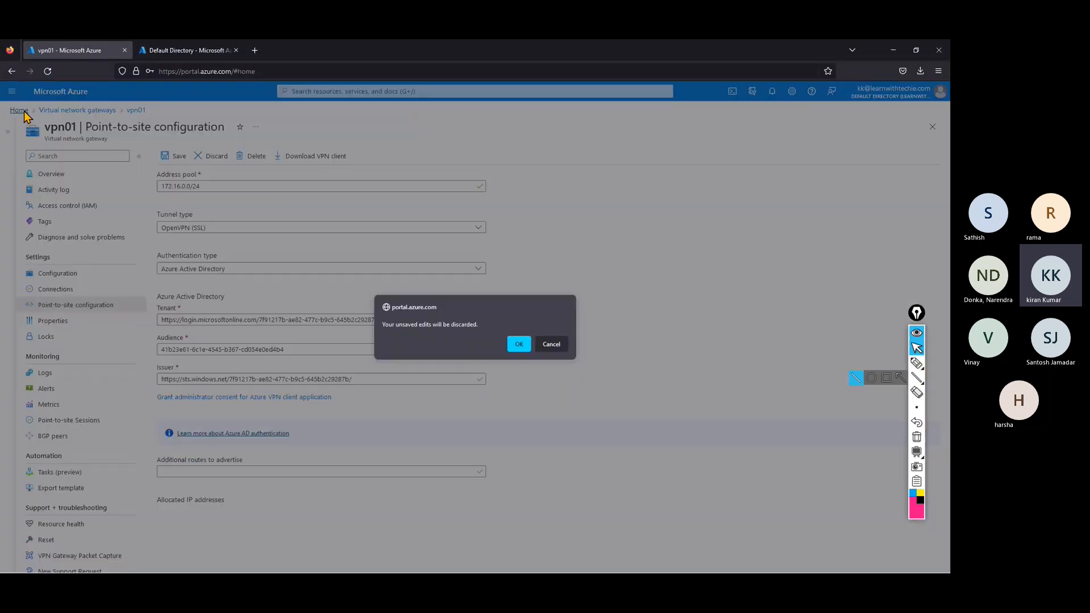
{"action": "left_click", "coordinate": [511, 347]}
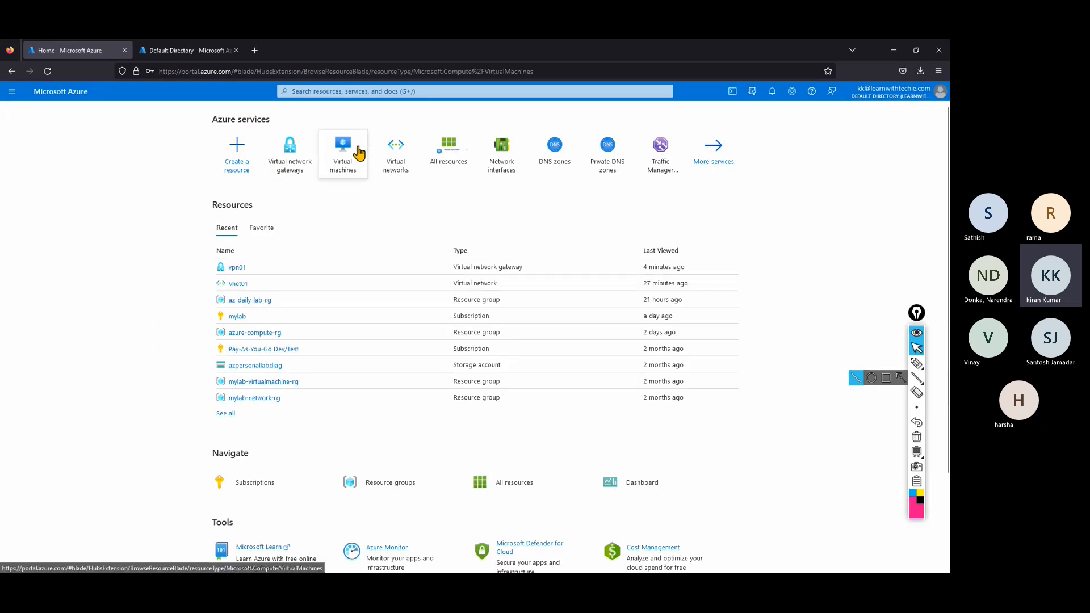
Open vm01, highlight its private IP 10.0.0.4, then minimize the browser.
{"action": "left_click", "coordinate": [355, 150]}
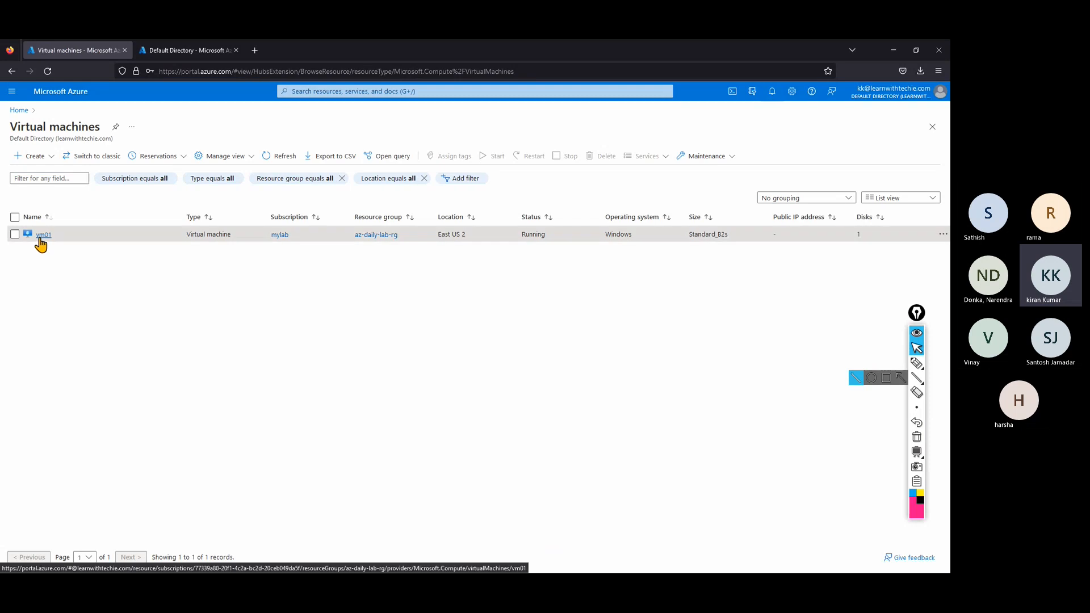
{"action": "left_click", "coordinate": [41, 236]}
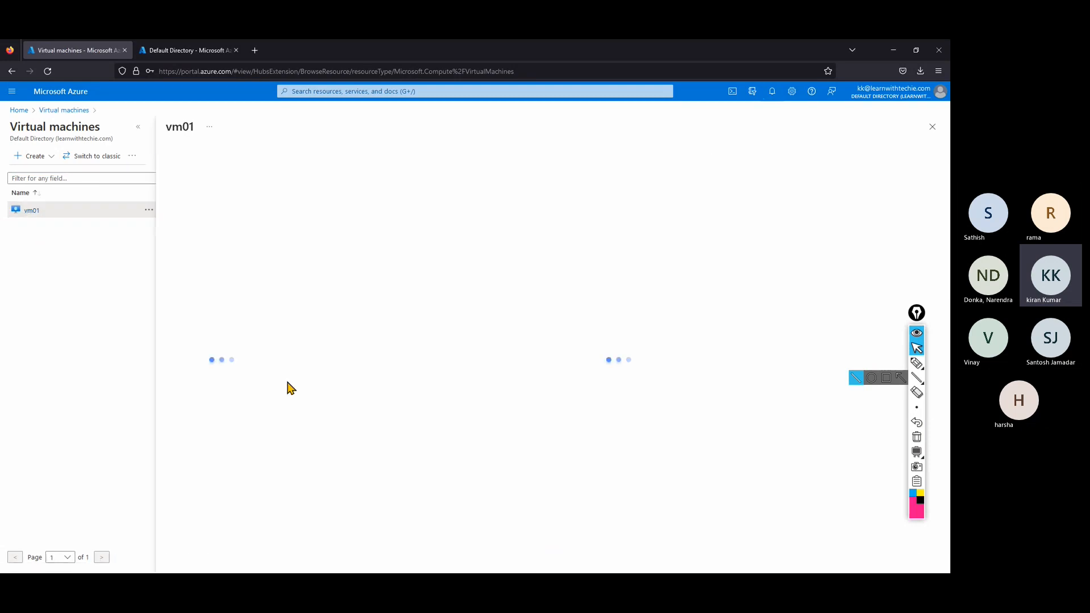
{"action": "left_click", "coordinate": [138, 126]}
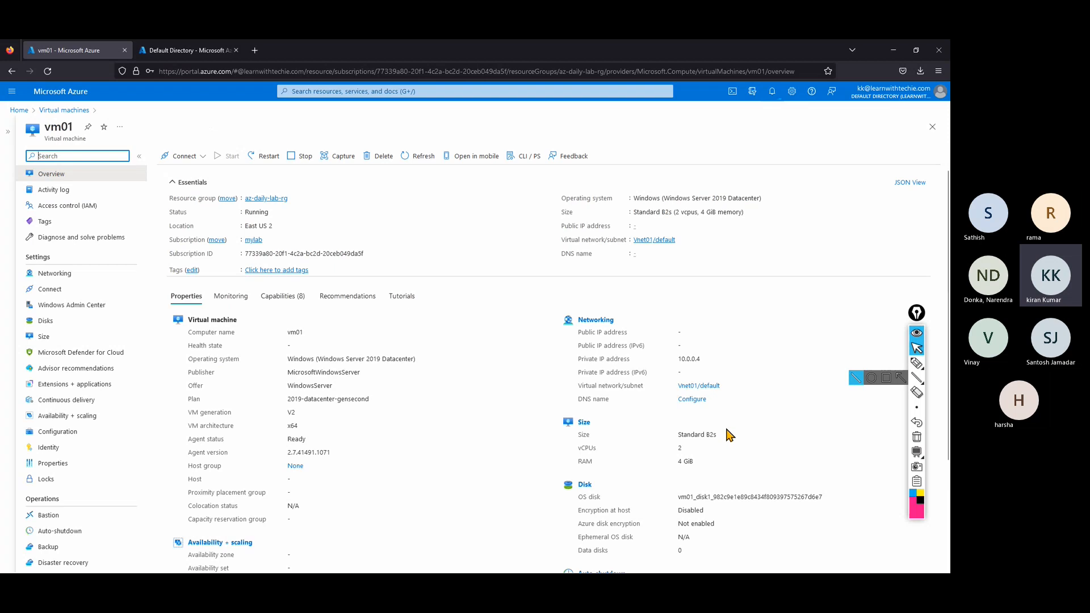
{"action": "left_click_drag", "start_coordinate": [681, 358], "coordinate": [706, 362]}
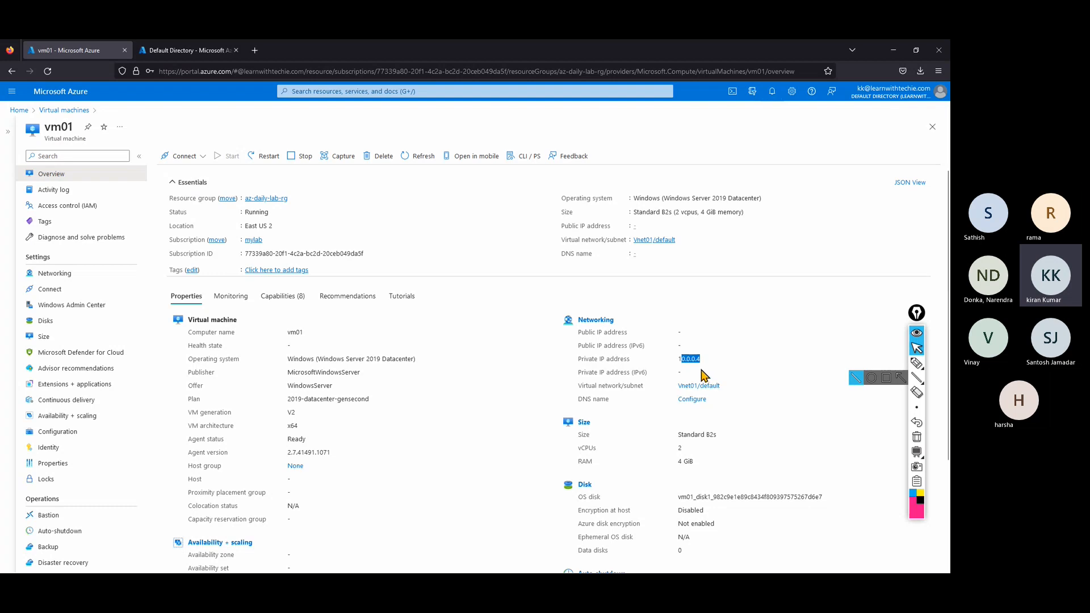
{"action": "left_click", "coordinate": [895, 52]}
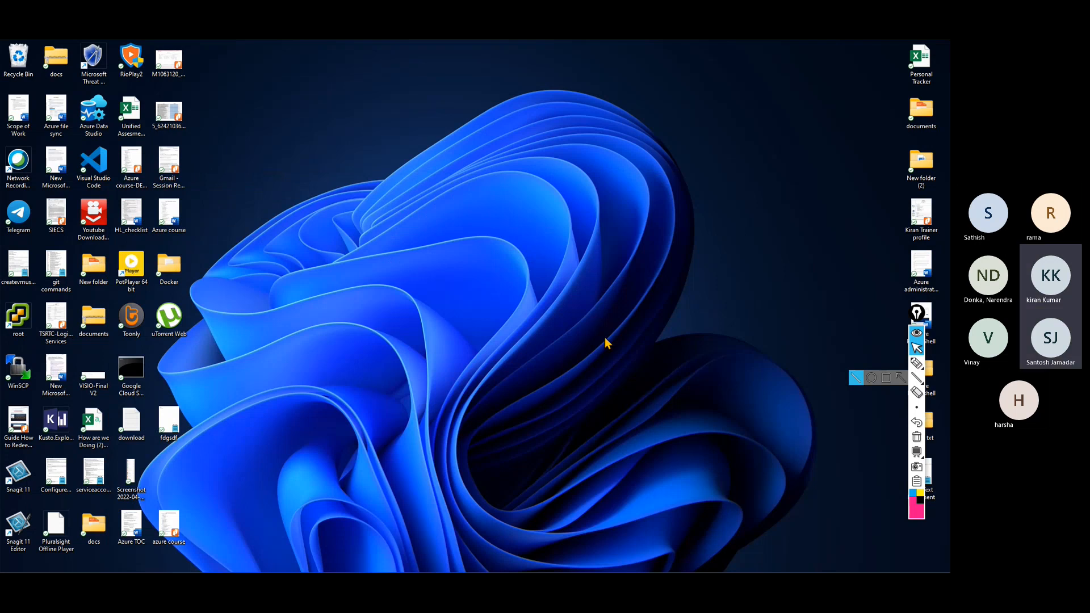
Launch Remote Desktop (mstsc), connect to 10.0.0.4 and enter the admin account's password.
{"action": "key", "text": "super+r"}
{"action": "type", "text": "mstsc"}
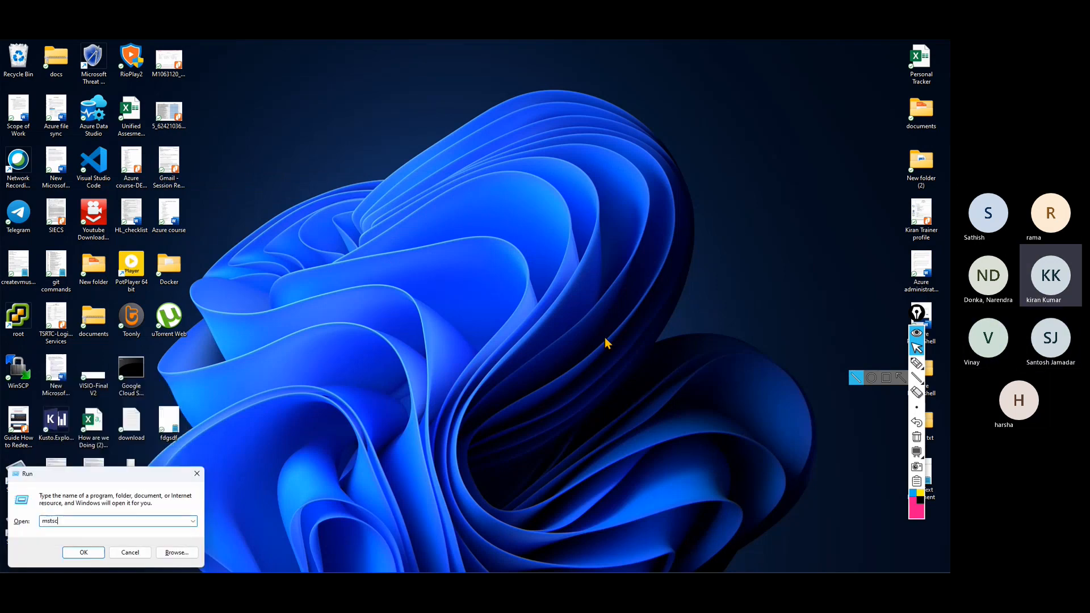
{"action": "key", "text": "Return"}
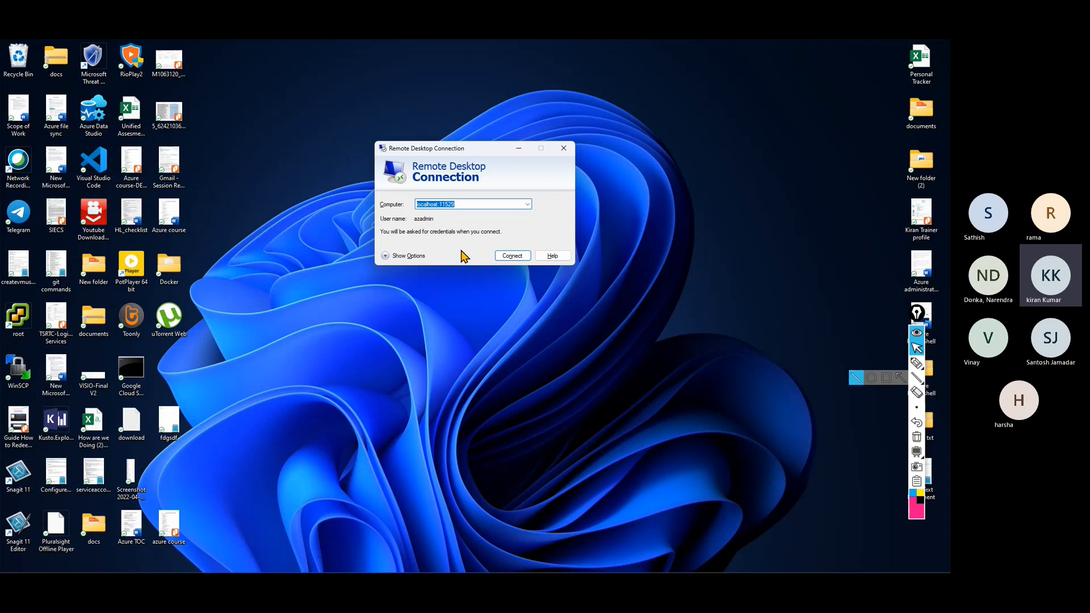
{"action": "type", "text": "10.0.0.4"}
{"action": "key", "text": "Return"}
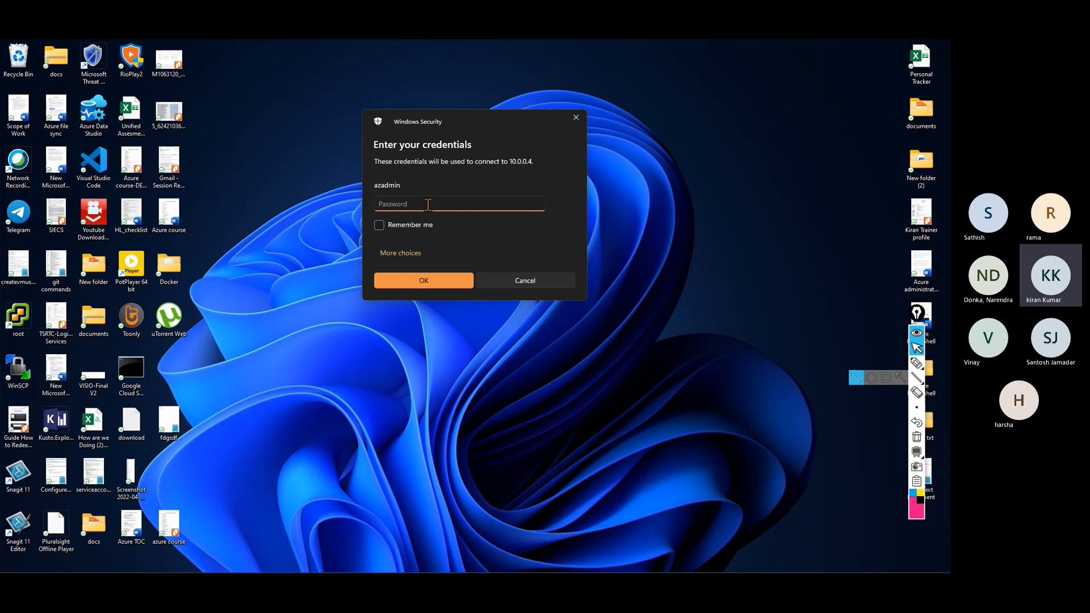
{"action": "type", "text": "••"}
Sign in, accept vm01's certificate to reach its desktop, then check the VPN client alongside the session.
{"action": "key", "text": "Return"}
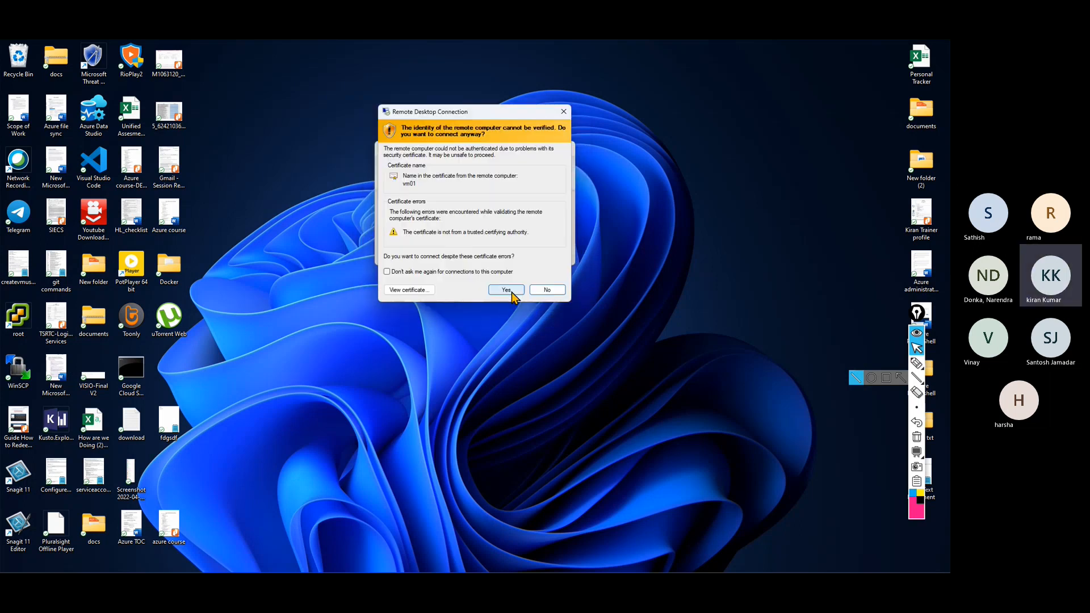
{"action": "left_click", "coordinate": [506, 289]}
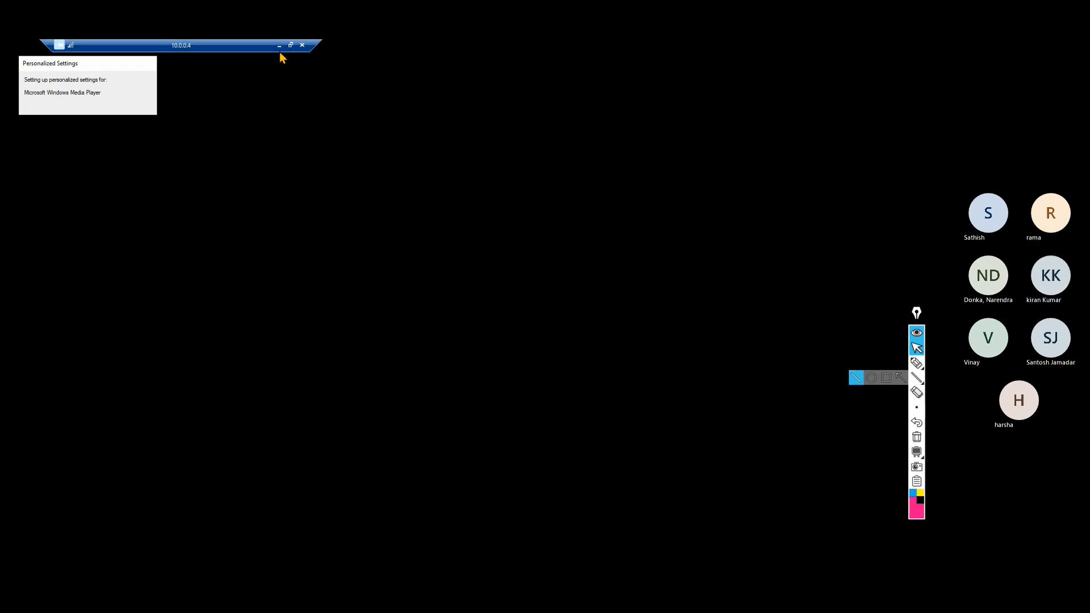
{"action": "left_click", "coordinate": [278, 47]}
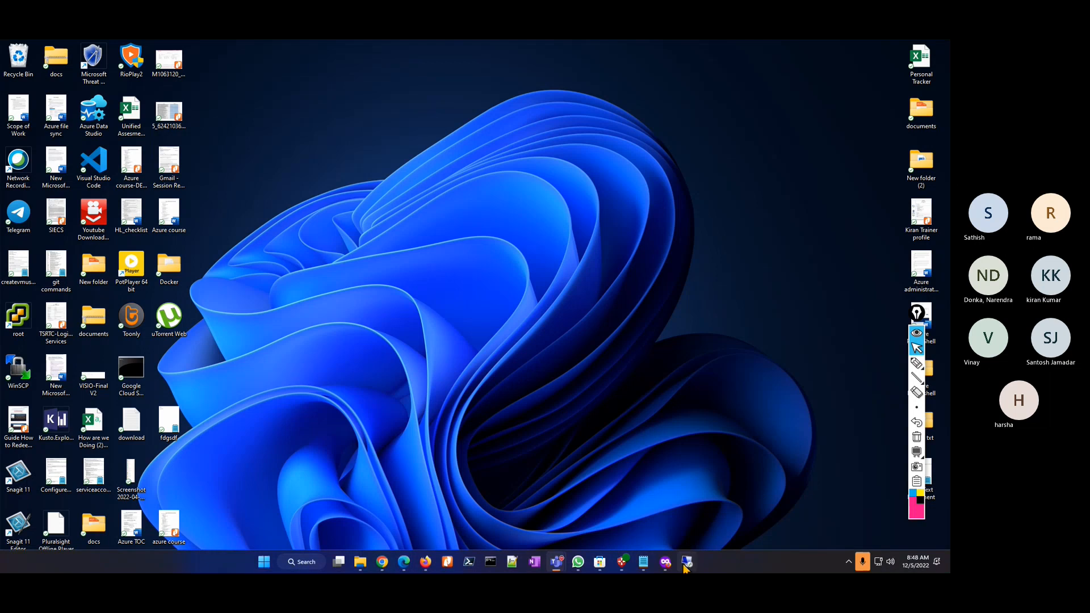
{"action": "left_click", "coordinate": [623, 562]}
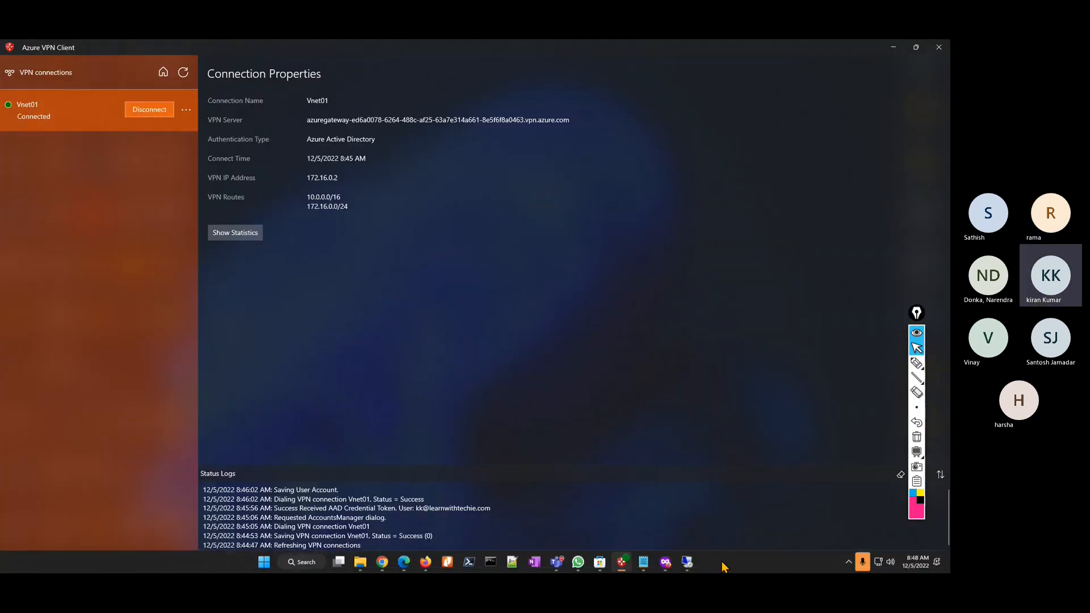
{"action": "left_click", "coordinate": [685, 567]}
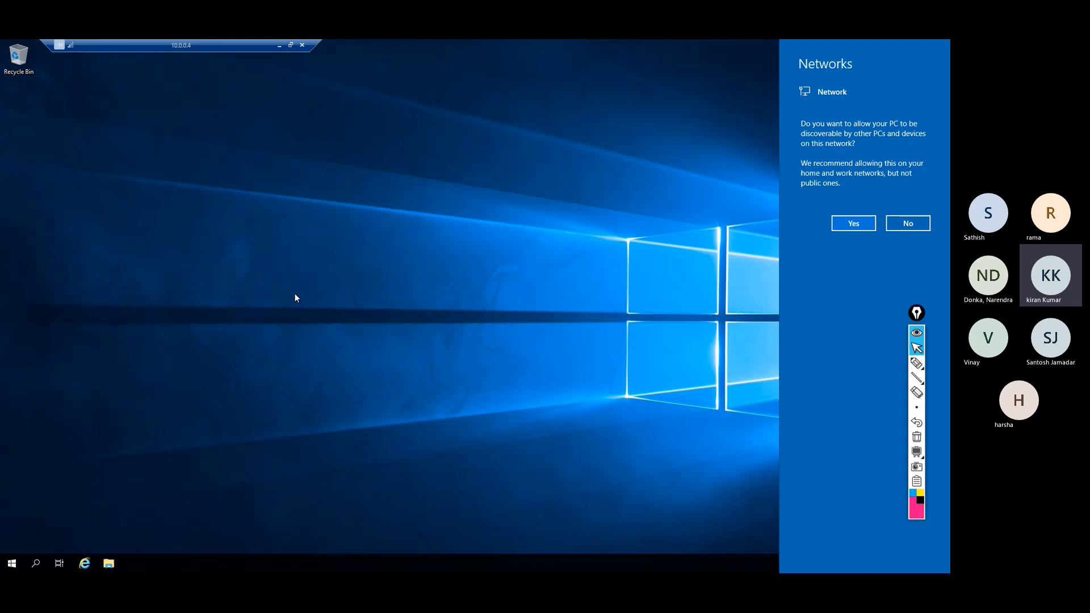
{"action": "left_click", "coordinate": [280, 45]}
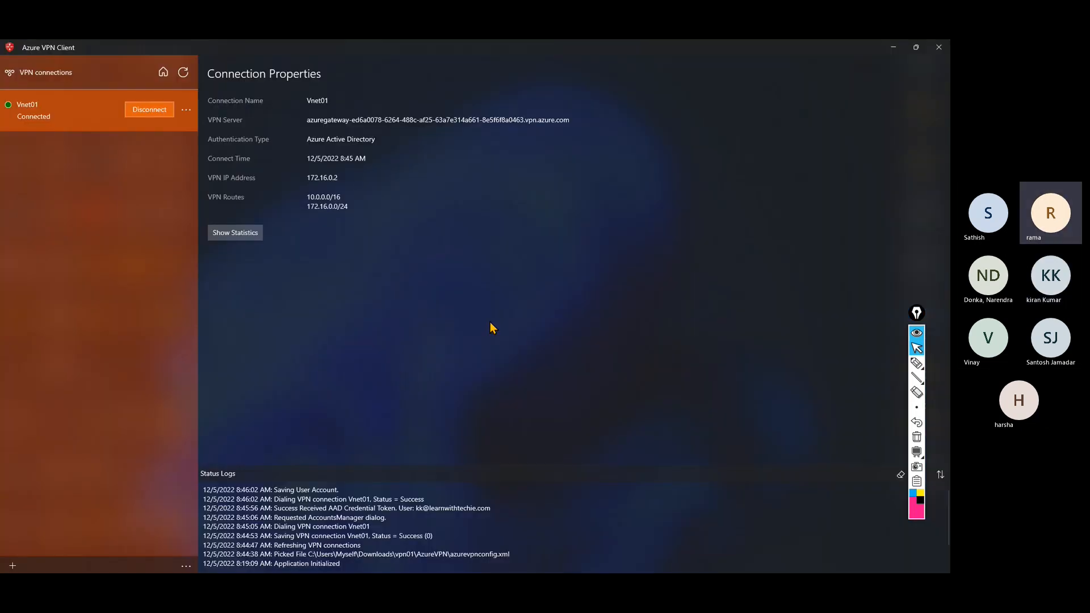
Disconnect Vnet01 and watch the remote session to vm01 drop.
{"action": "left_click", "coordinate": [142, 111]}
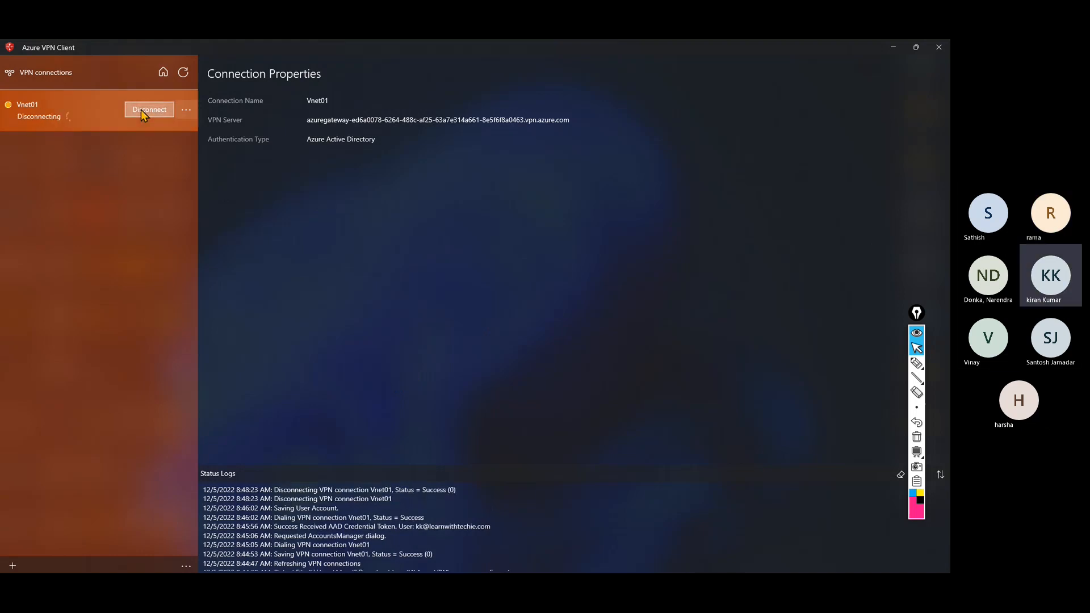
{"action": "left_click", "coordinate": [896, 44]}
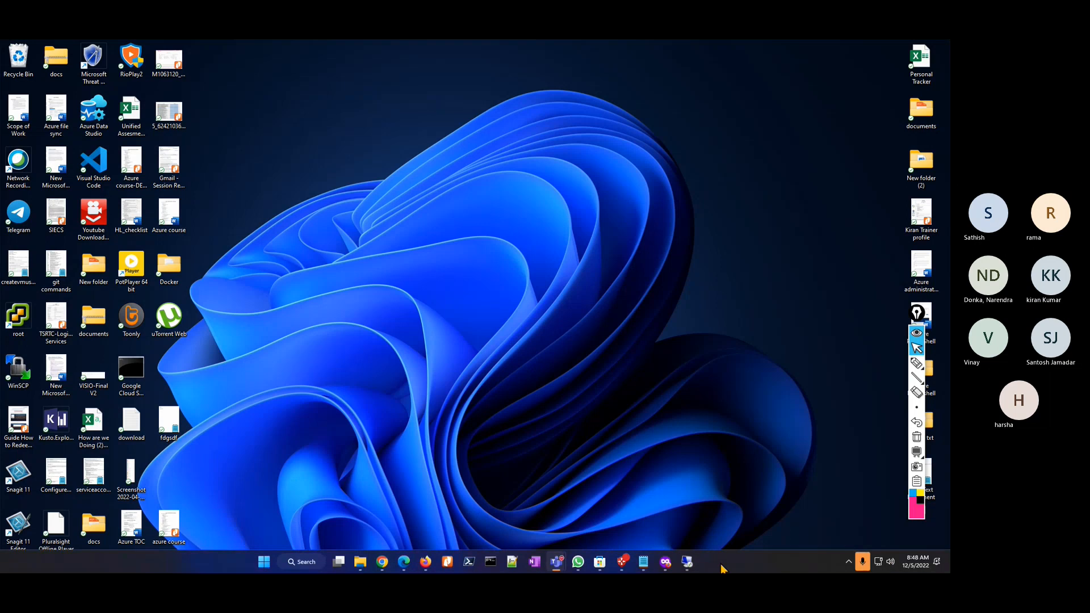
{"action": "left_click", "coordinate": [687, 563]}
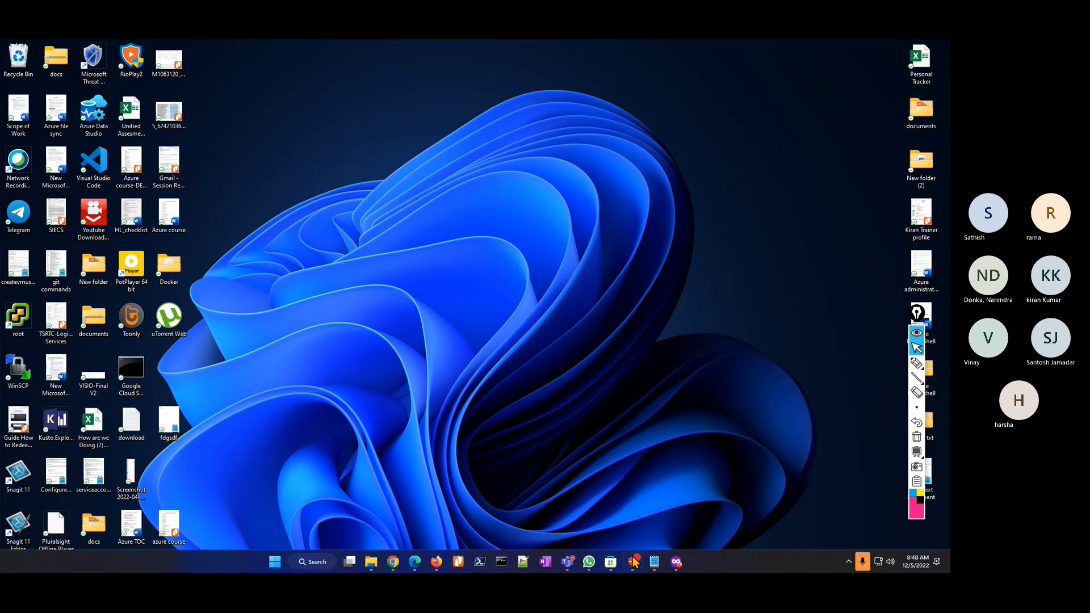
Remove the Vnet01 connection from Azure VPN Client and close the client.
{"action": "left_click", "coordinate": [634, 560]}
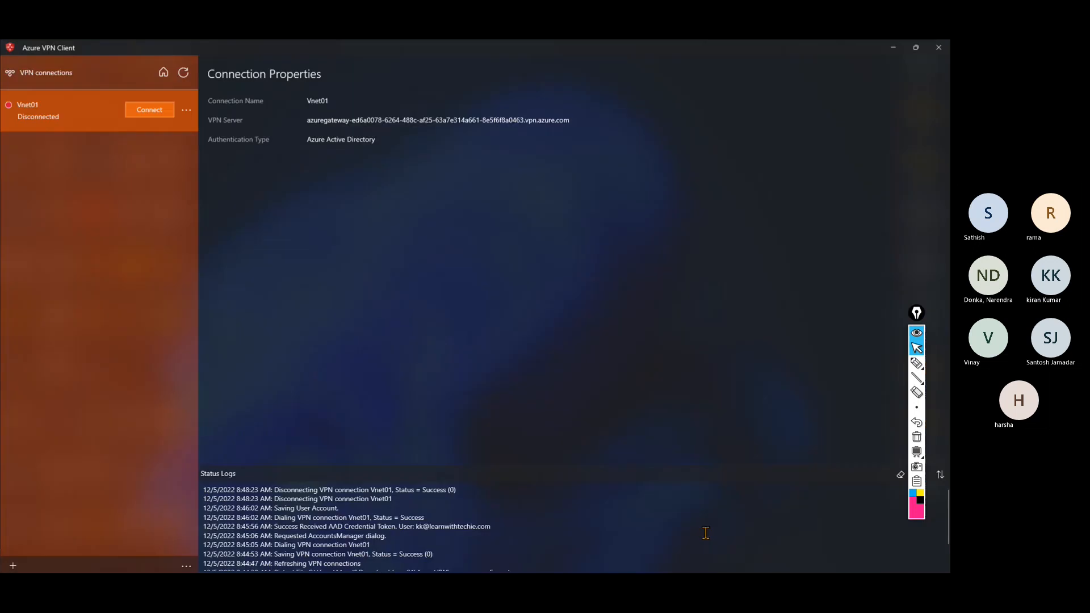
{"action": "left_click", "coordinate": [186, 109]}
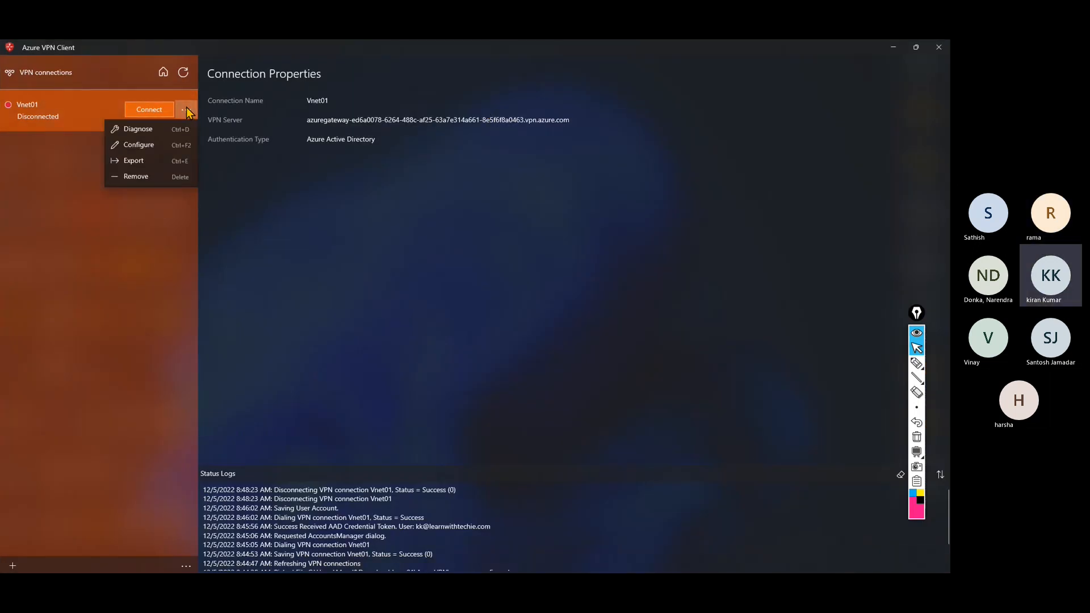
{"action": "left_click", "coordinate": [146, 177]}
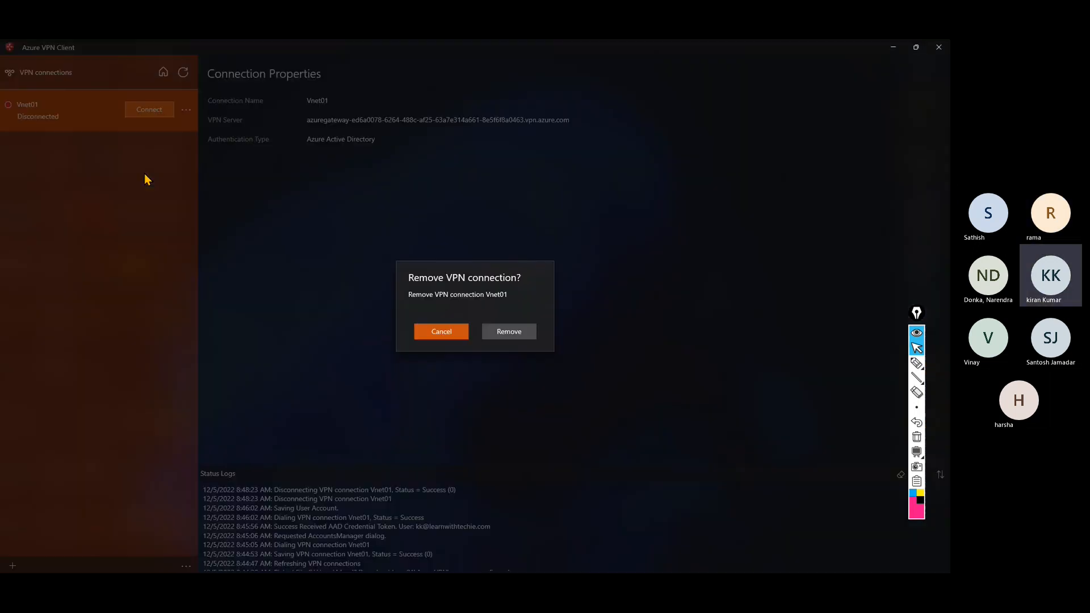
{"action": "left_click", "coordinate": [500, 332]}
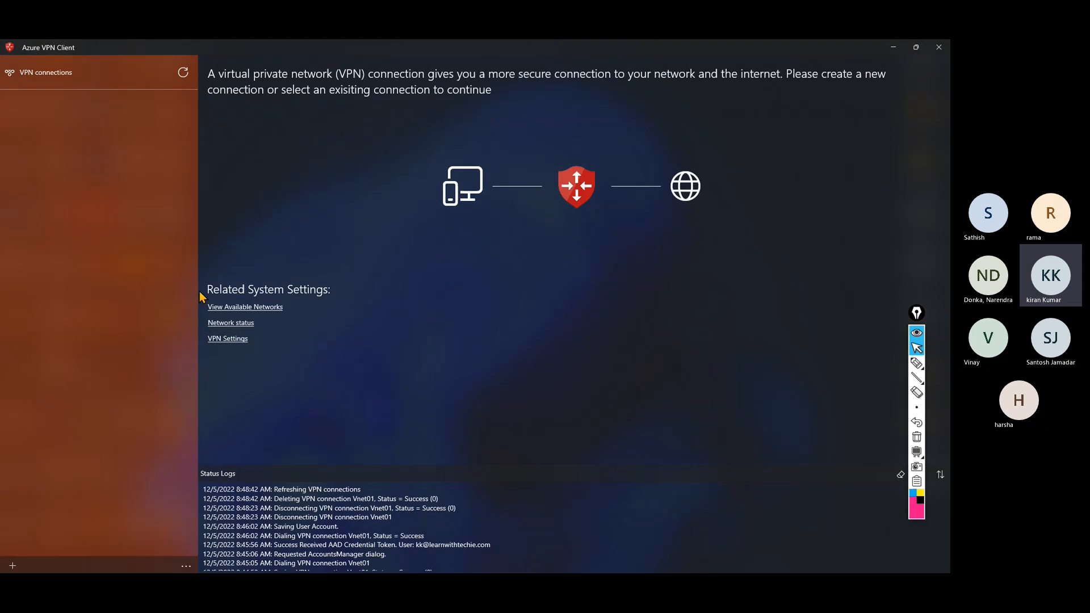
{"action": "left_click", "coordinate": [939, 47]}
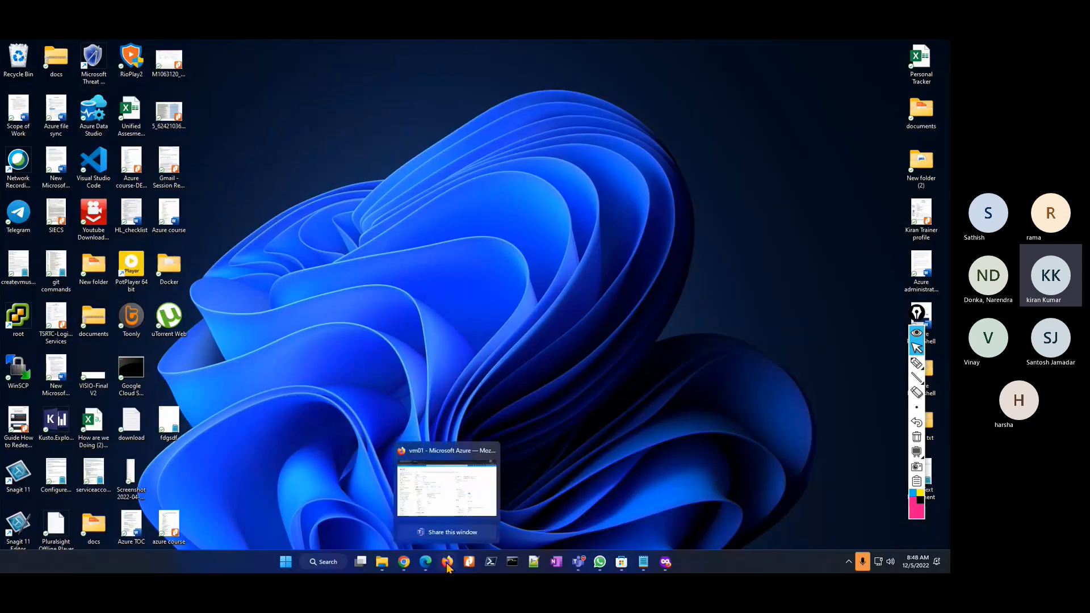
In Firefox, go from vm01 through the Virtual machines breadcrumb back to Azure Home.
{"action": "left_click", "coordinate": [447, 563]}
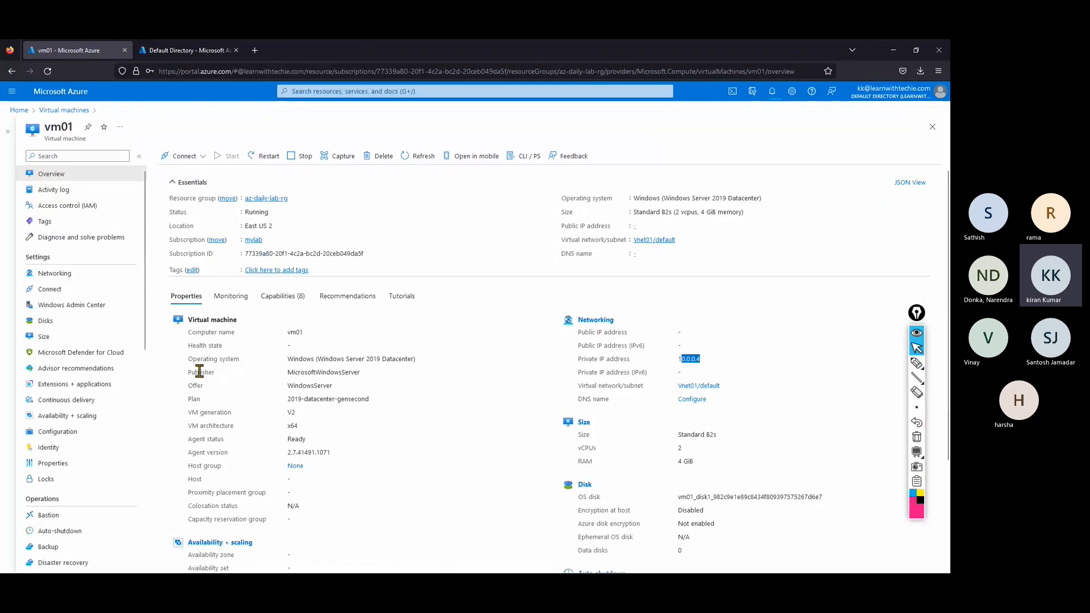
{"action": "left_click", "coordinate": [66, 112]}
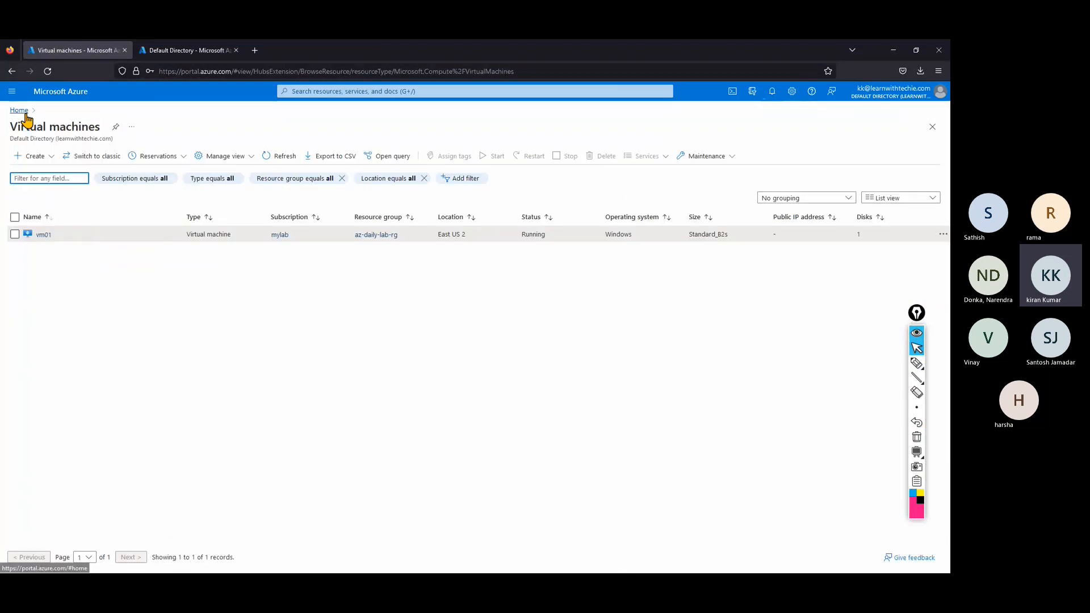
{"action": "left_click", "coordinate": [25, 113]}
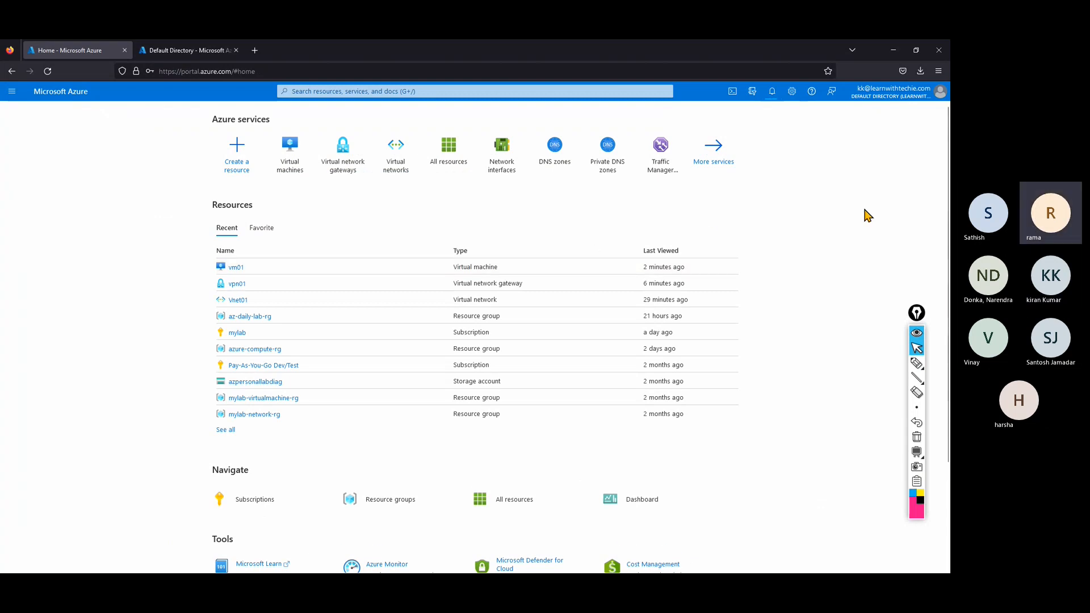
{"action": "scroll", "coordinate": [868, 216], "scroll_direction": "down", "scroll_amount": 2}
{"action": "scroll", "coordinate": [868, 216], "scroll_direction": "up", "scroll_amount": 2}
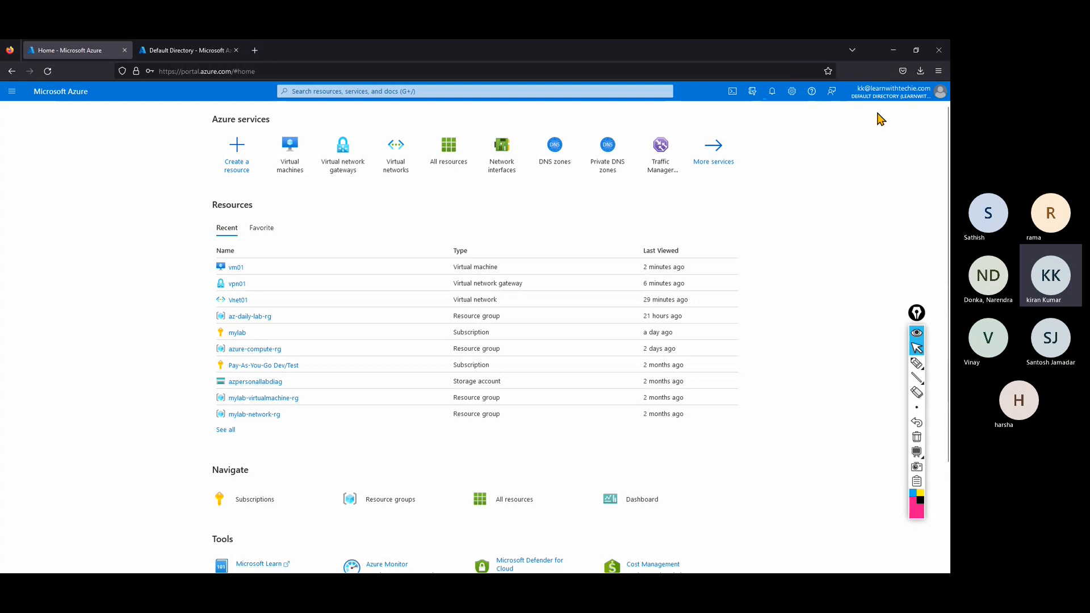
Minimize Firefox and bring up the Chrome window with the earlier Azure search.
{"action": "left_click", "coordinate": [915, 50]}
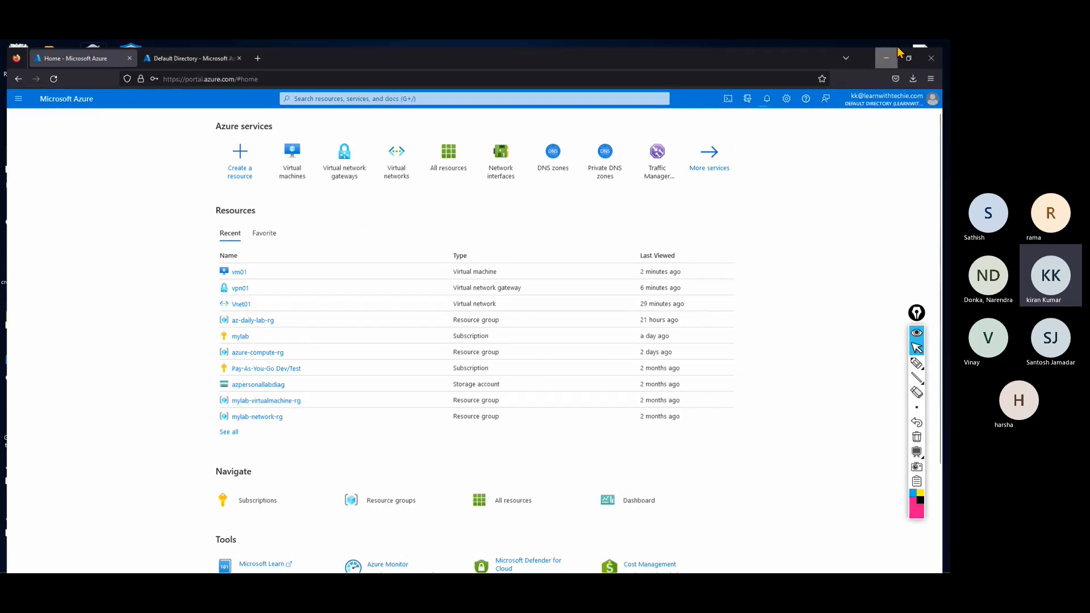
{"action": "left_click", "coordinate": [893, 54]}
{"action": "mouse_move", "coordinate": [404, 562]}
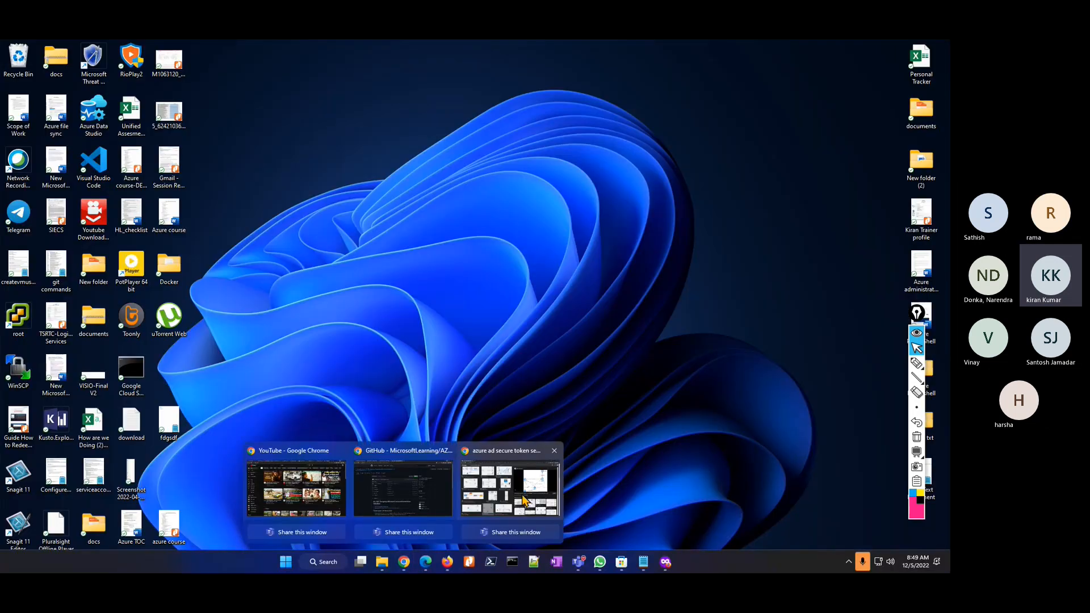
{"action": "left_click", "coordinate": [523, 501]}
Search Google for 'azure vpn client download linux' in a new tab.
{"action": "left_click", "coordinate": [136, 49]}
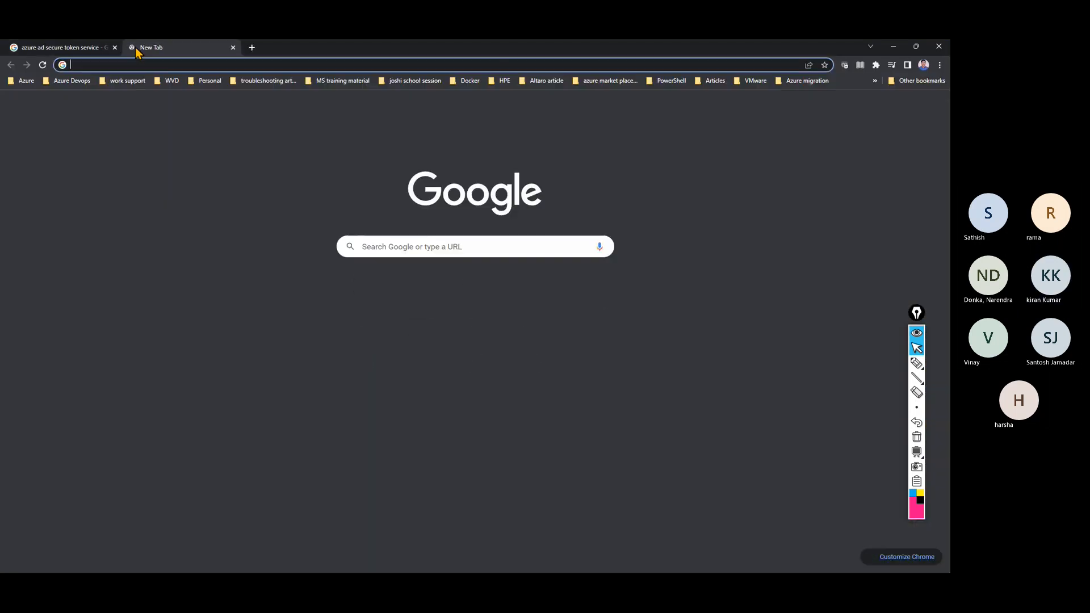
{"action": "type", "text": "azure"}
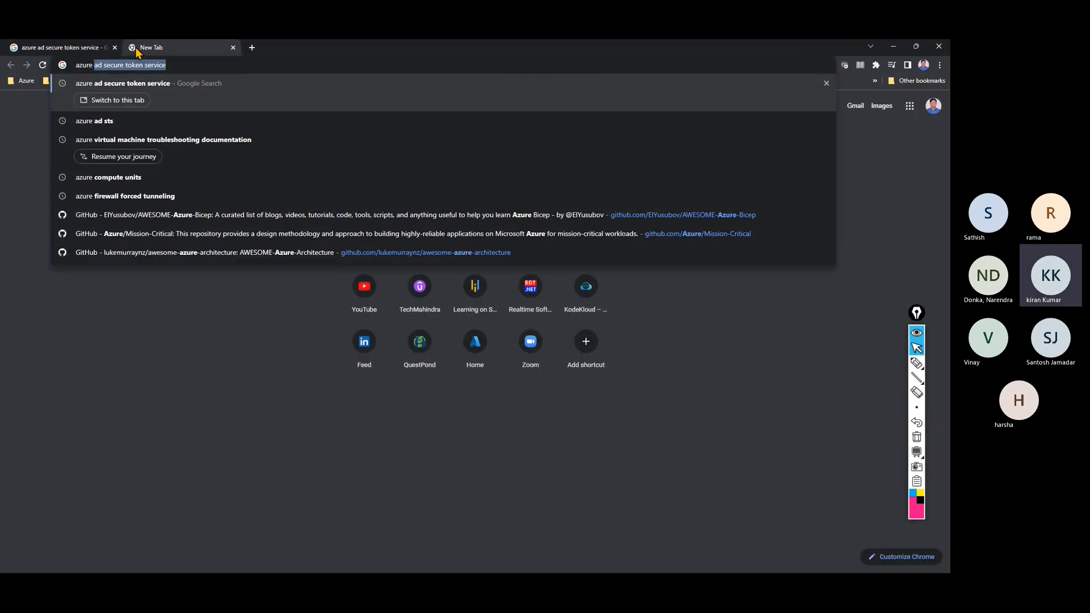
{"action": "type", "text": " vpn clien"}
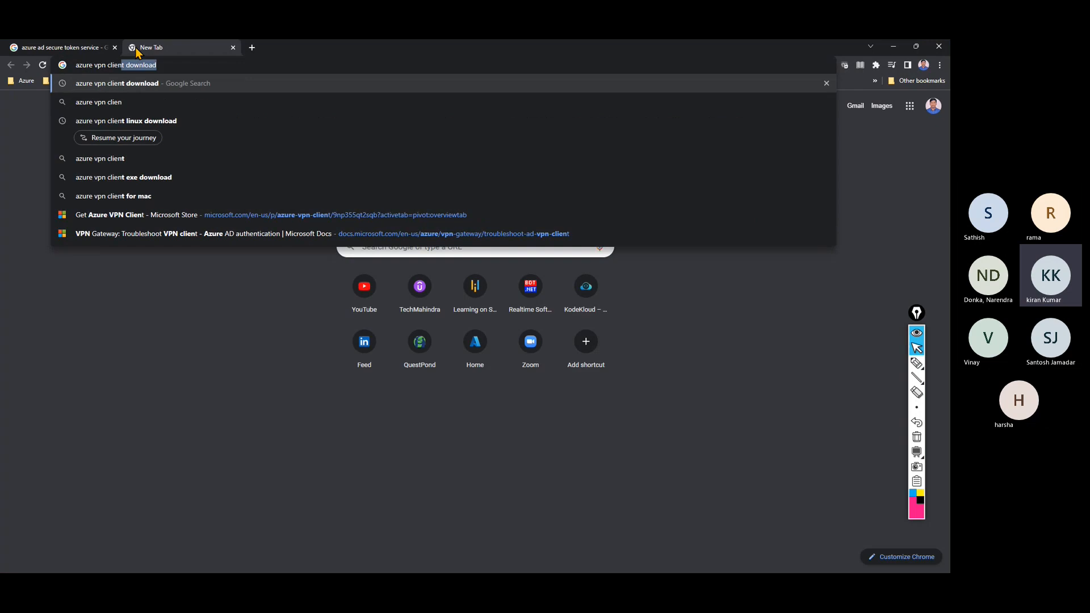
{"action": "type", "text": "t"}
{"action": "key", "text": "BackSpace"}
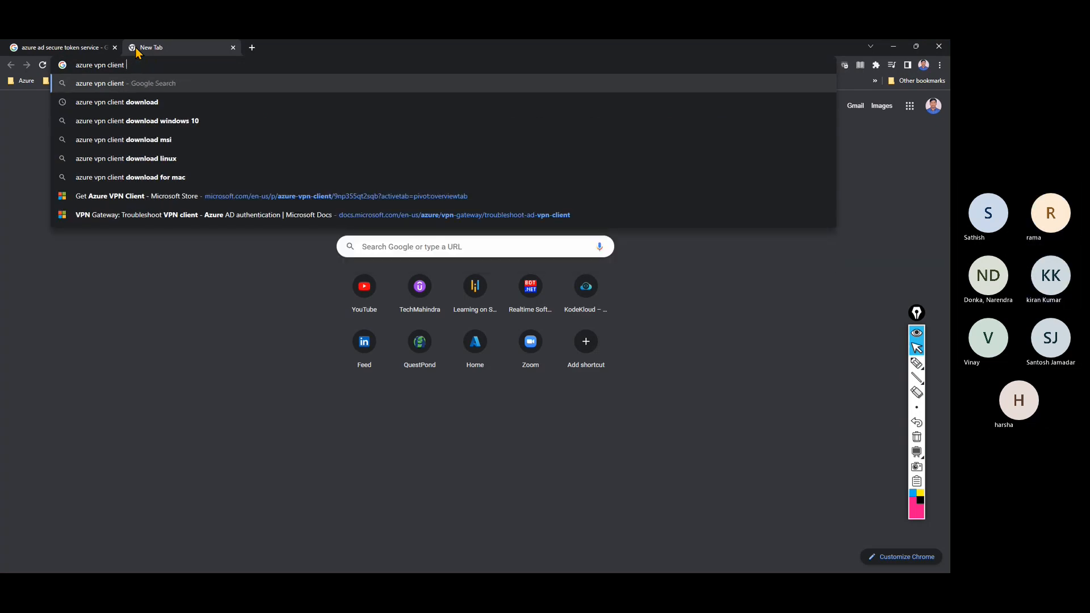
{"action": "type", "text": "download "}
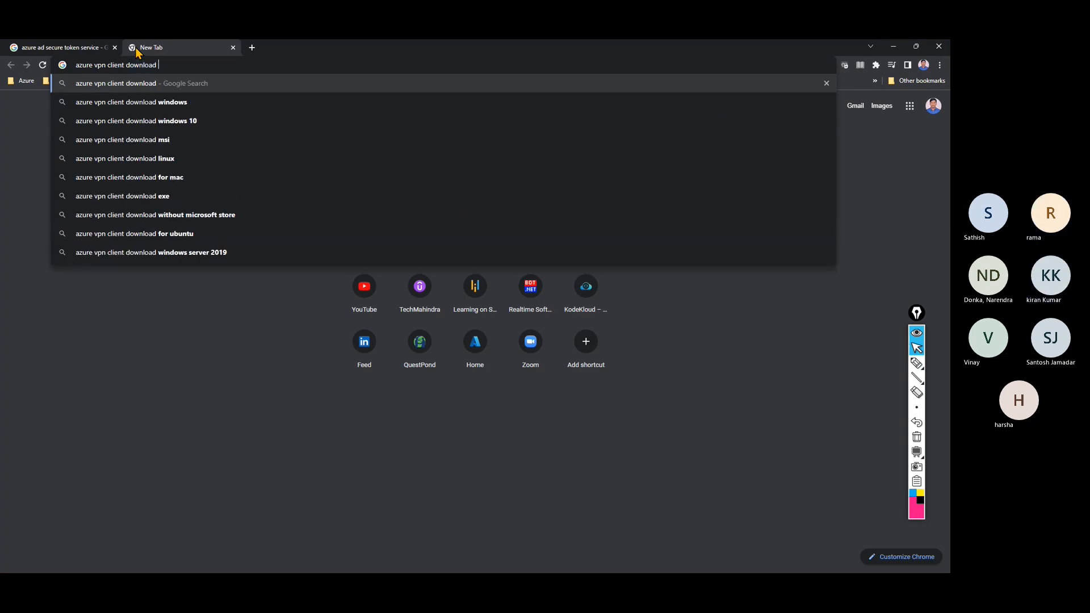
{"action": "type", "text": "lu"}
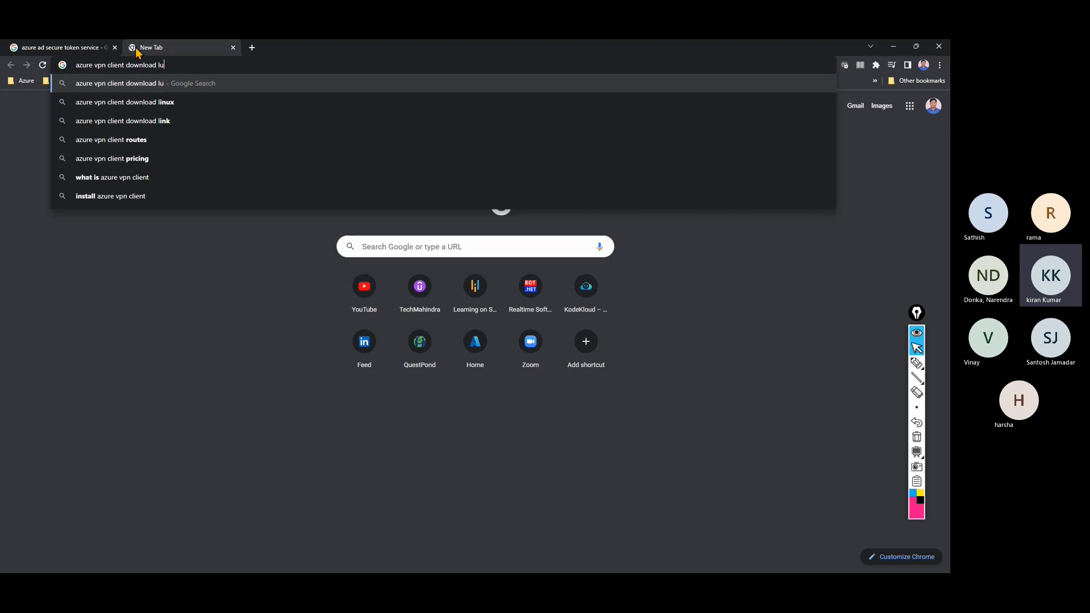
{"action": "key", "text": "BackSpace"}
{"action": "type", "text": "i"}
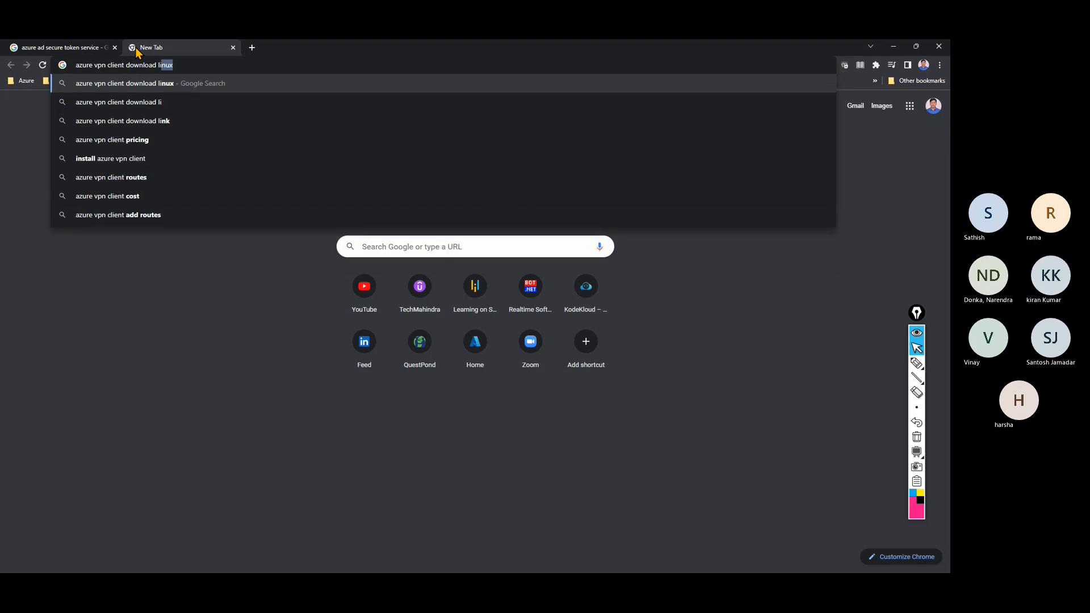
{"action": "type", "text": "nux"}
{"action": "key", "text": "Return"}
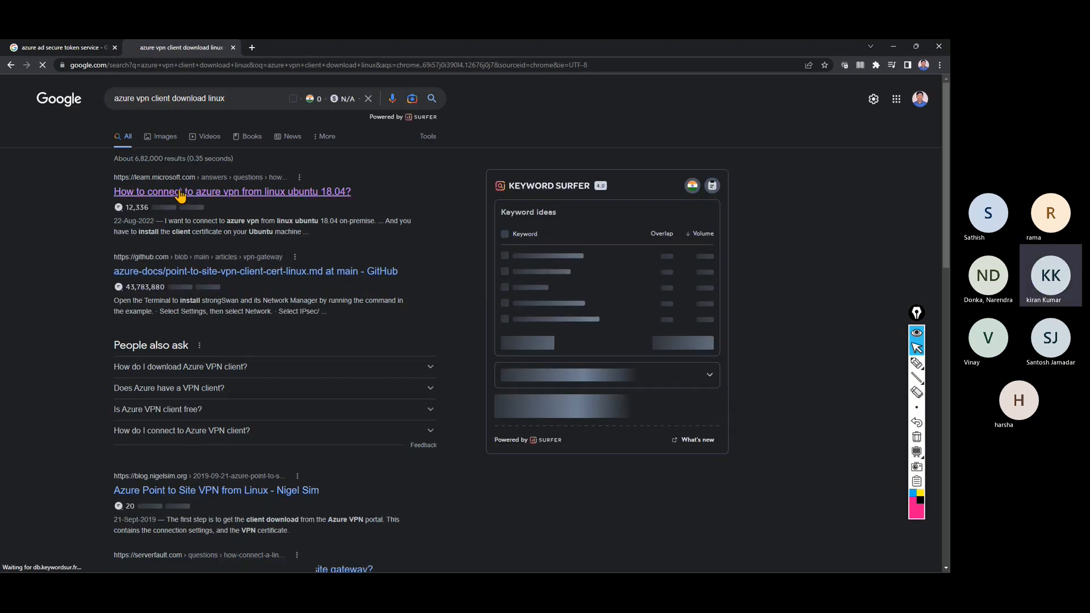
Glance at the Q&A Ubuntu question, then switch to the 'azure vpn client download for ubuntu' search.
{"action": "left_click", "coordinate": [190, 193]}
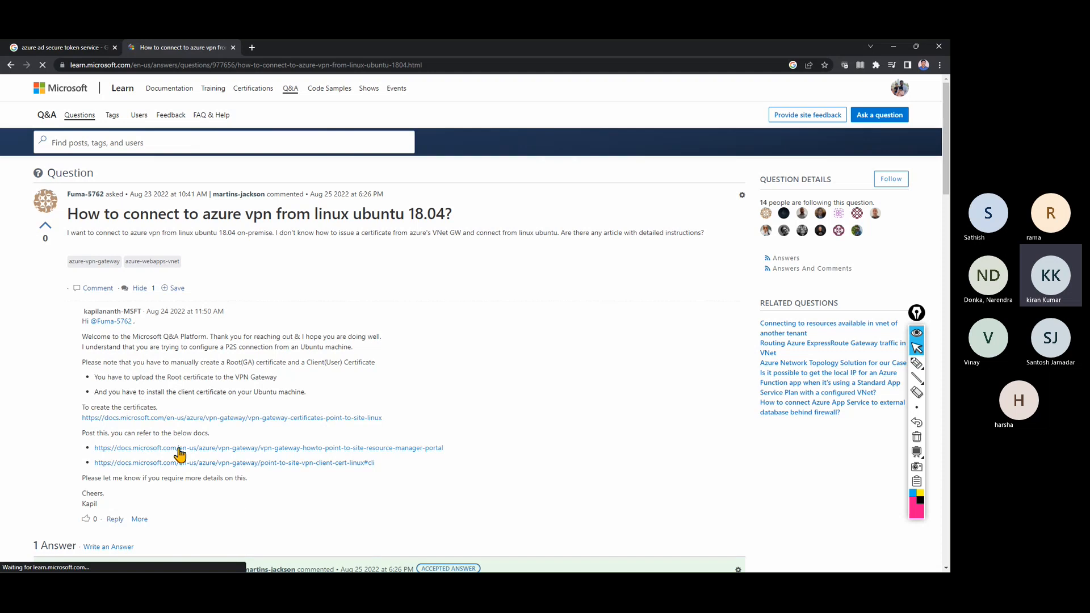
{"action": "left_click", "coordinate": [10, 64]}
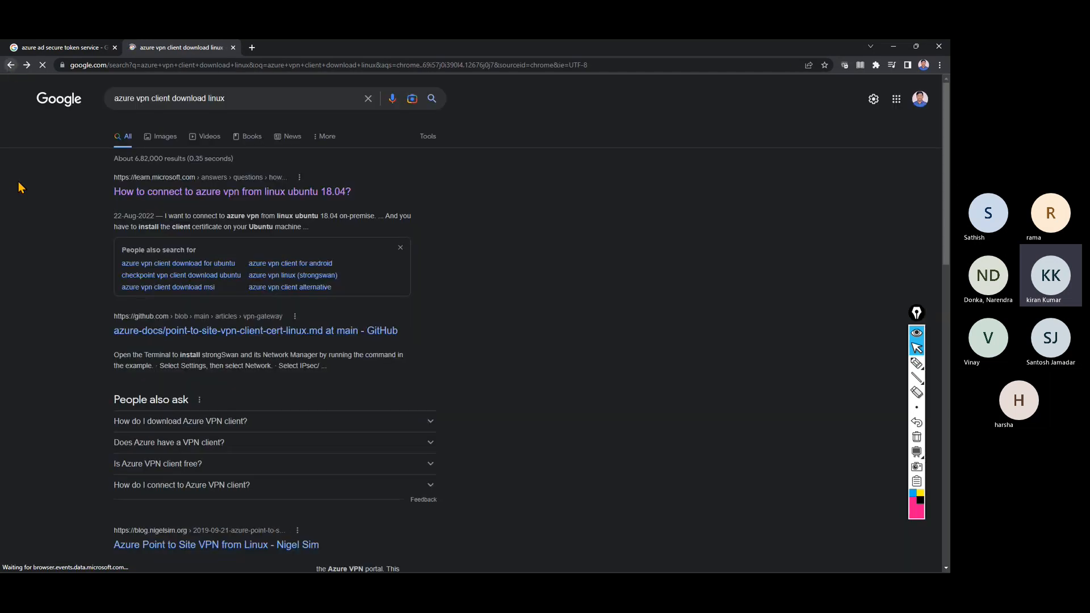
{"action": "left_click", "coordinate": [216, 97]}
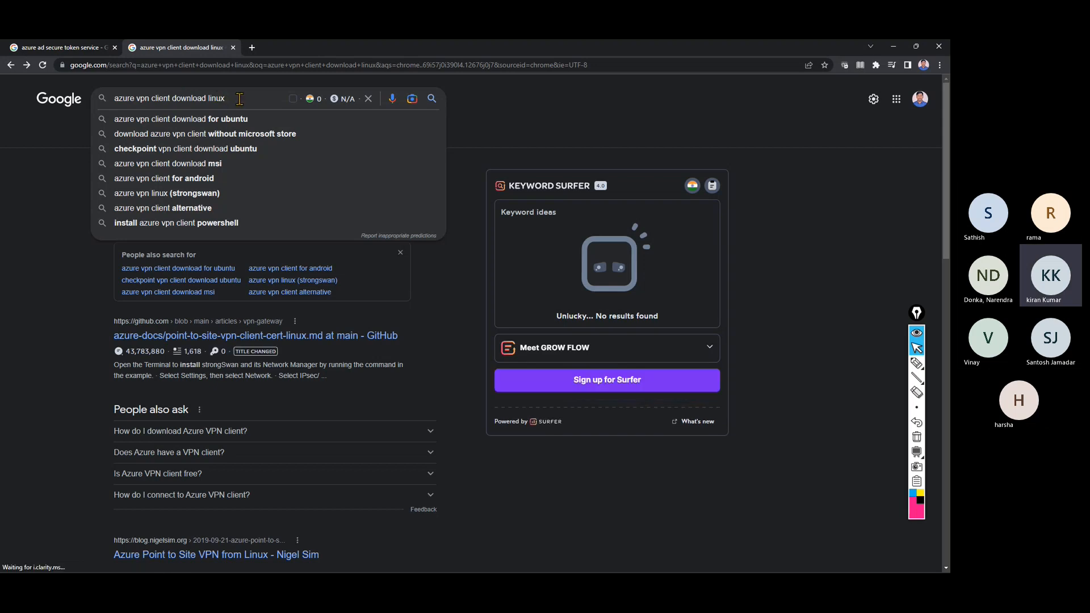
{"action": "left_click", "coordinate": [239, 120]}
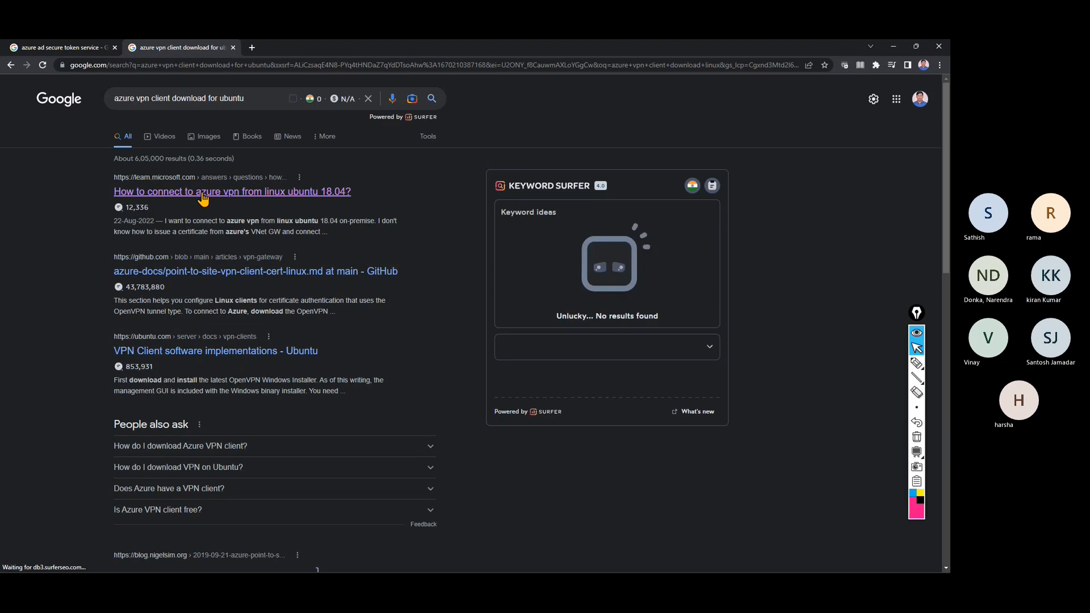
Open the Q&A and GitHub results in new tabs and read the GitHub Linux VPN client article.
{"action": "right_click", "coordinate": [243, 197]}
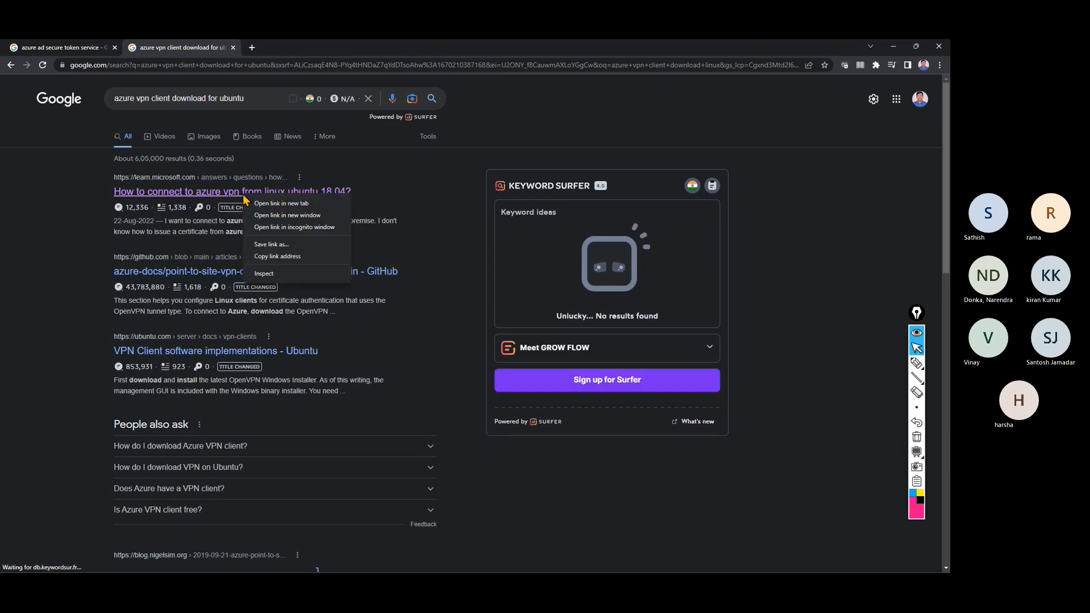
{"action": "left_click", "coordinate": [263, 203]}
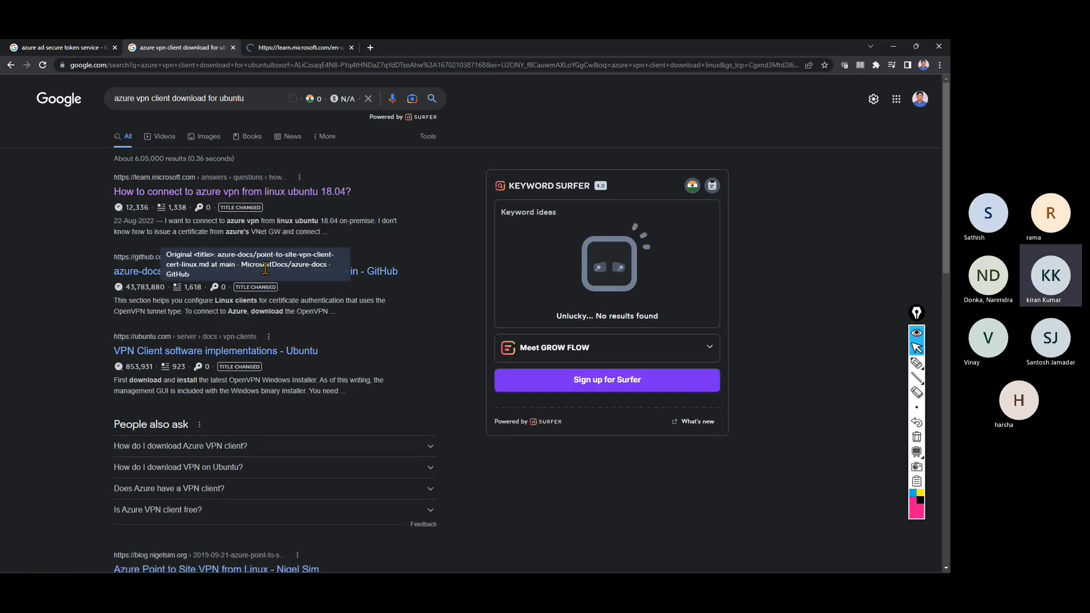
{"action": "right_click", "coordinate": [314, 269]}
{"action": "left_click", "coordinate": [339, 277]}
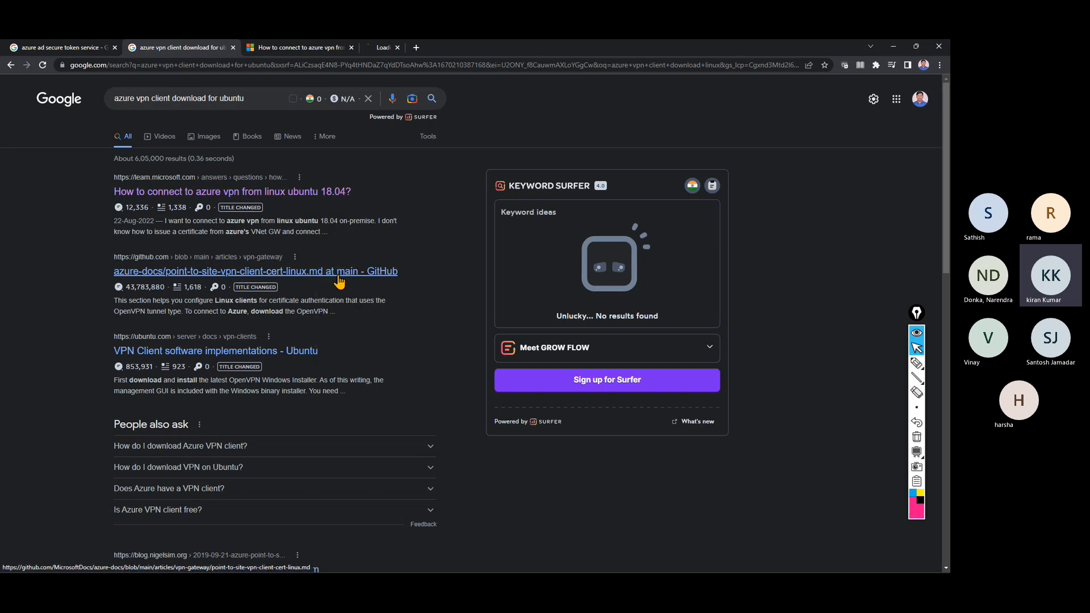
{"action": "left_click", "coordinate": [413, 49]}
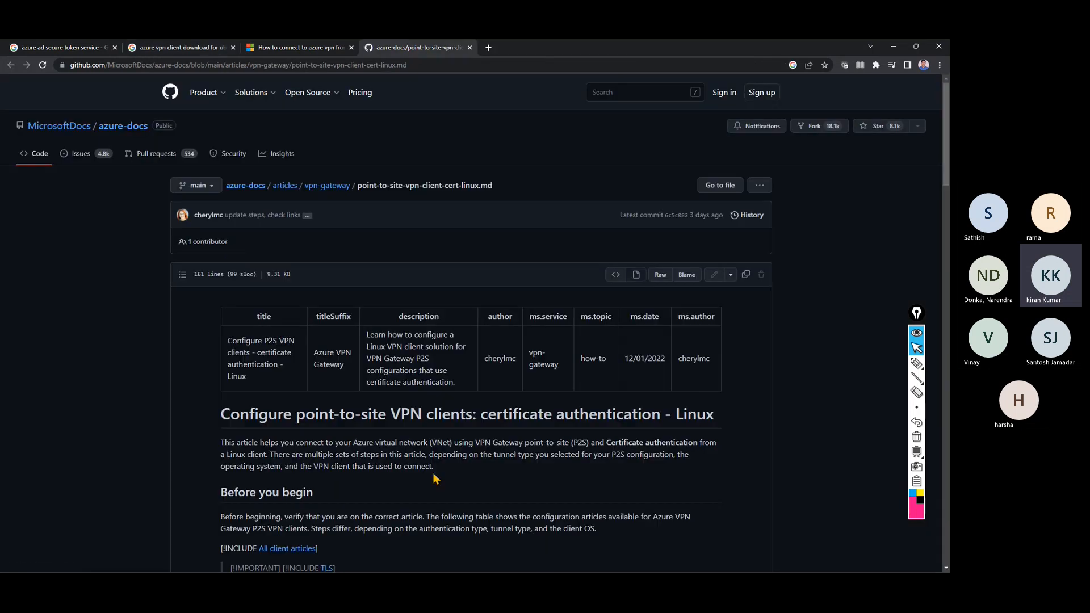
{"action": "scroll", "coordinate": [433, 474], "scroll_direction": "down", "scroll_amount": 6}
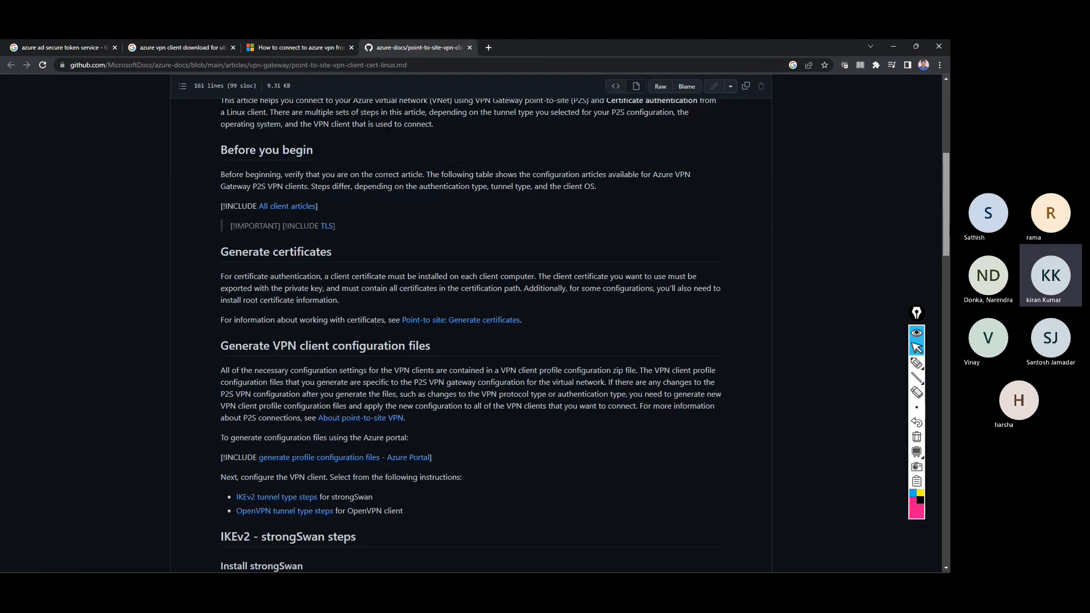
{"action": "scroll", "coordinate": [471, 335], "scroll_direction": "up", "scroll_amount": 1}
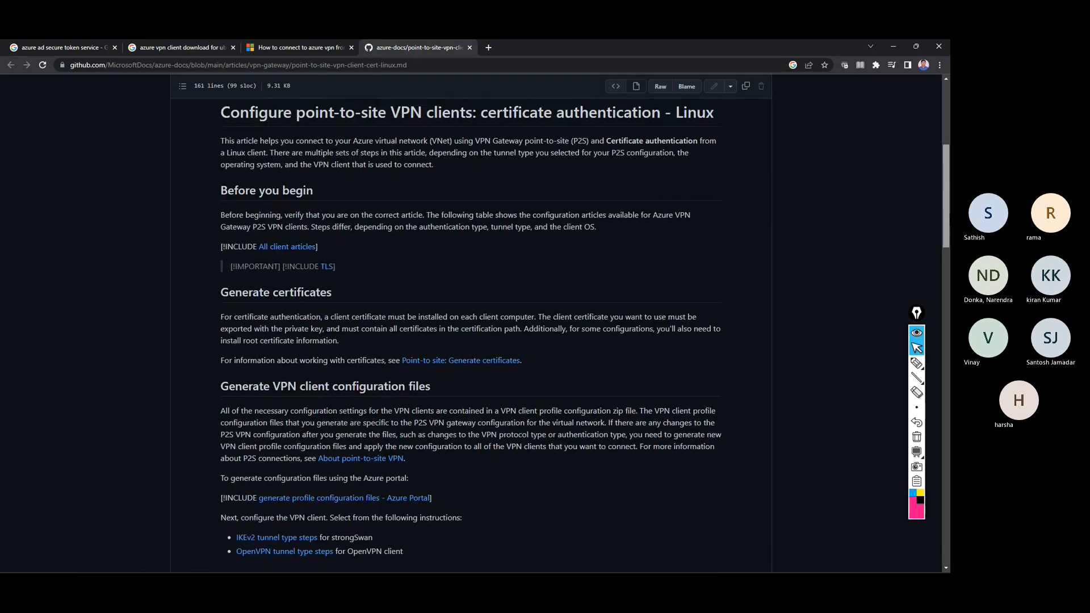
{"action": "scroll", "coordinate": [471, 334], "scroll_direction": "down", "scroll_amount": 2}
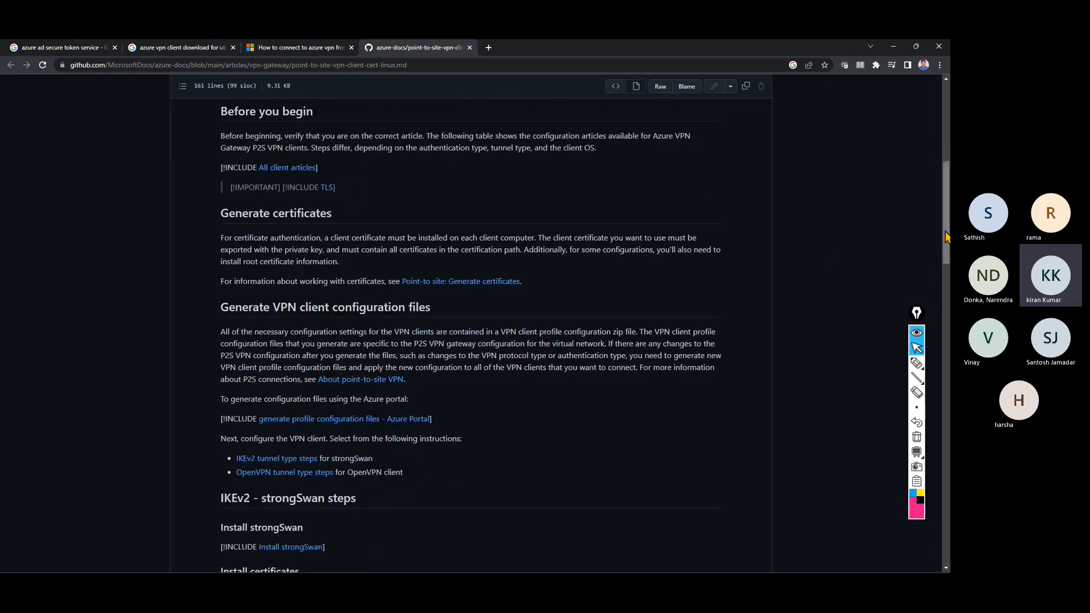
{"action": "scroll", "coordinate": [471, 335], "scroll_direction": "down", "scroll_amount": 5}
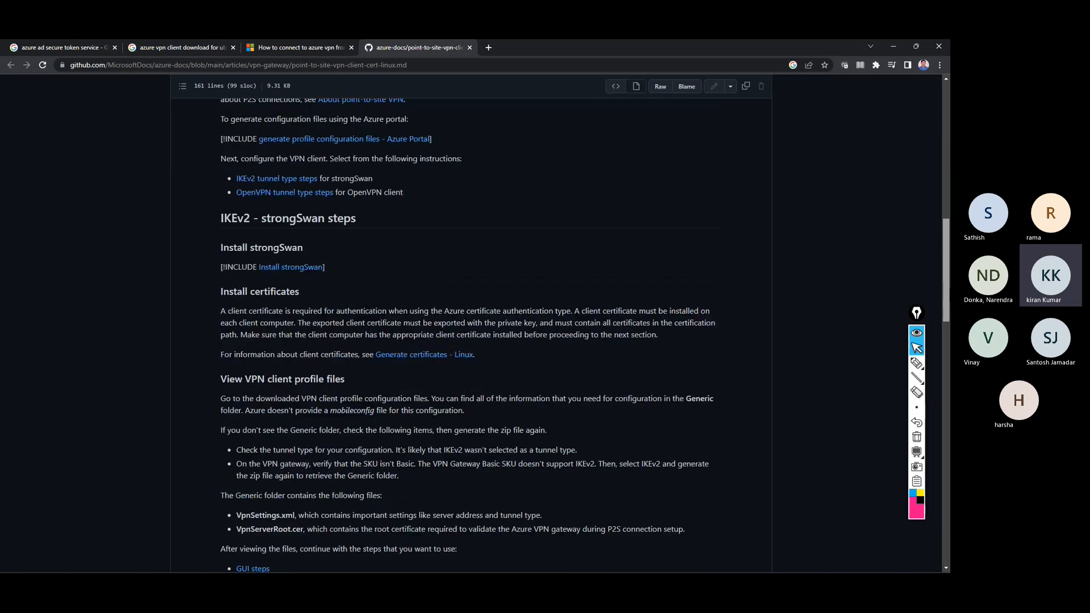
{"action": "scroll", "coordinate": [471, 335], "scroll_direction": "down", "scroll_amount": 3}
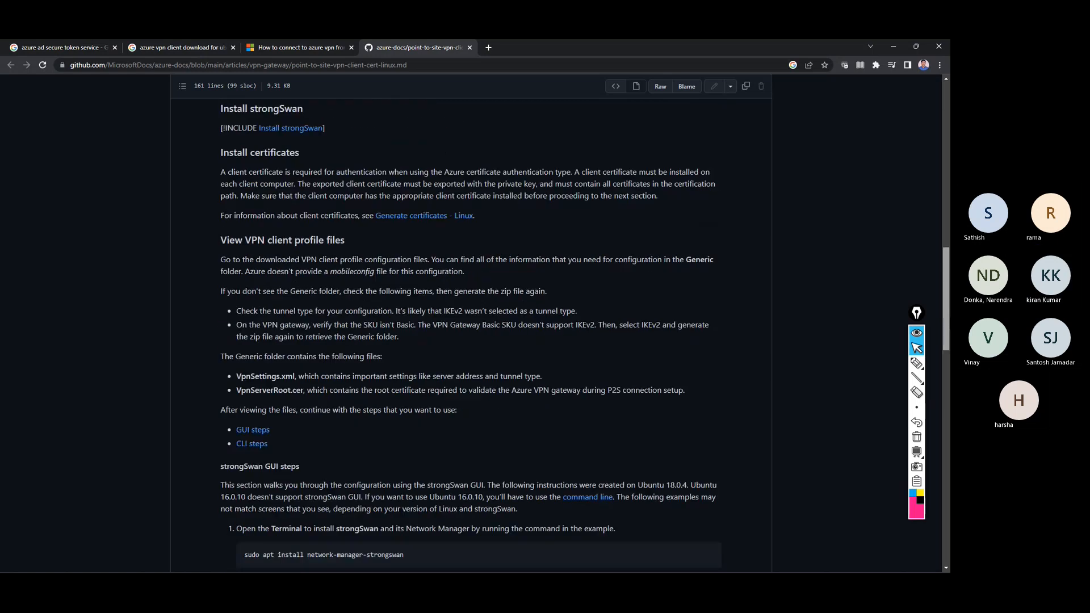
{"action": "left_click_drag", "start_coordinate": [947, 319], "coordinate": [949, 484]}
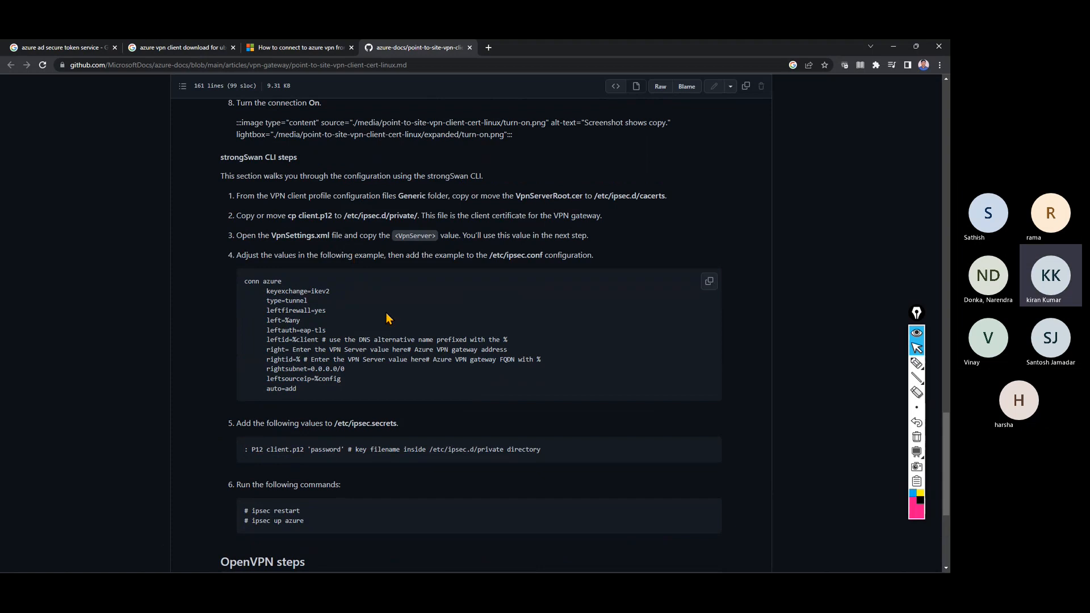
{"action": "scroll", "coordinate": [386, 316], "scroll_direction": "up", "scroll_amount": 2}
{"action": "scroll", "coordinate": [385, 316], "scroll_direction": "up", "scroll_amount": 3}
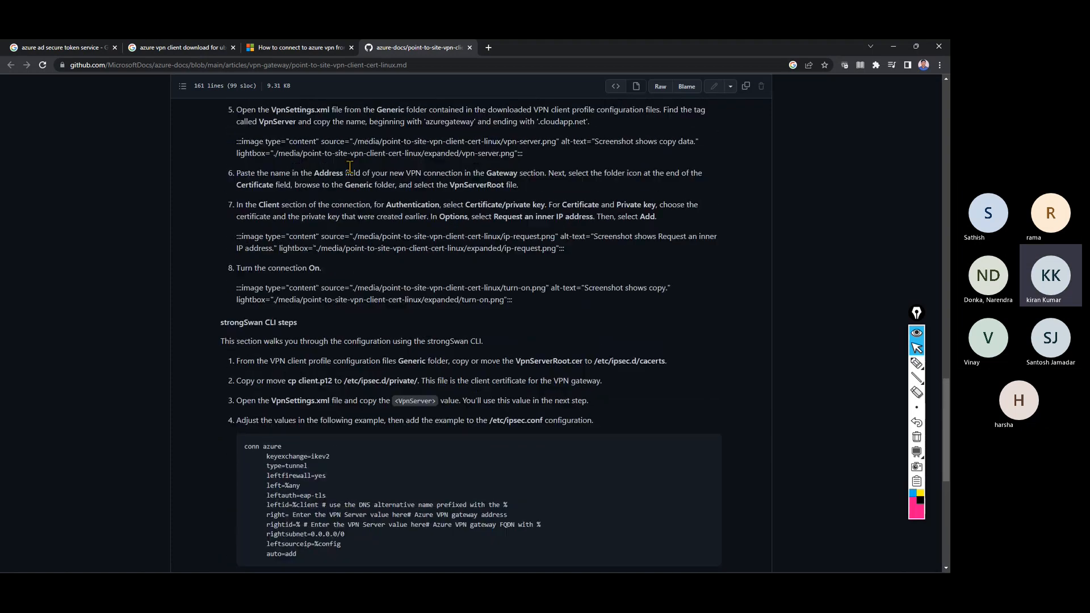
Skim the Microsoft Q&A question, then return to the Google search box.
{"action": "left_click", "coordinate": [298, 47]}
{"action": "scroll", "coordinate": [502, 366], "scroll_direction": "down", "scroll_amount": 5}
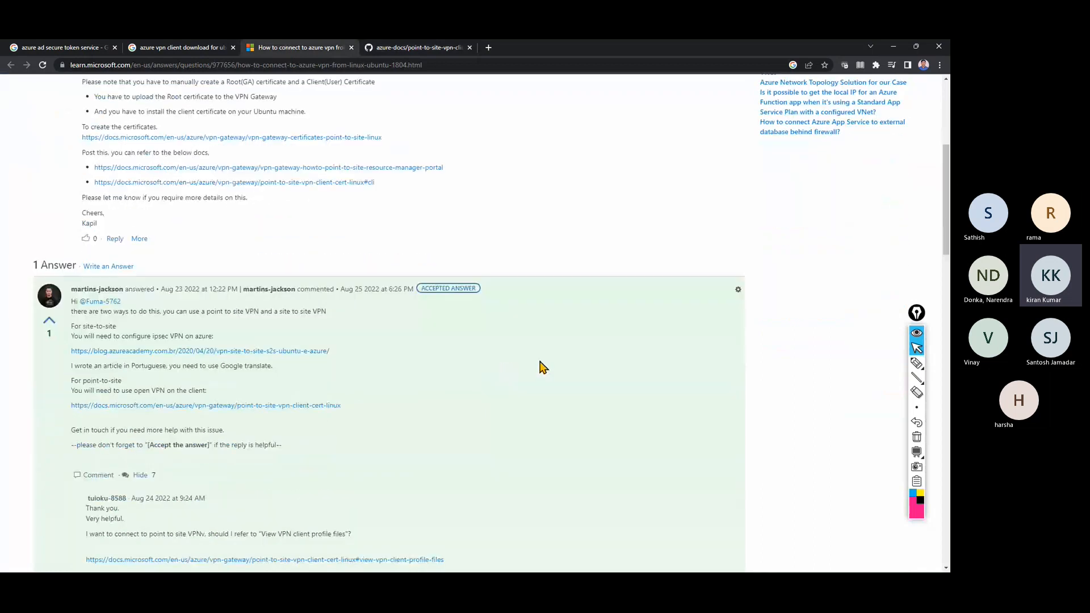
{"action": "left_click", "coordinate": [187, 49]}
{"action": "left_click", "coordinate": [252, 99]}
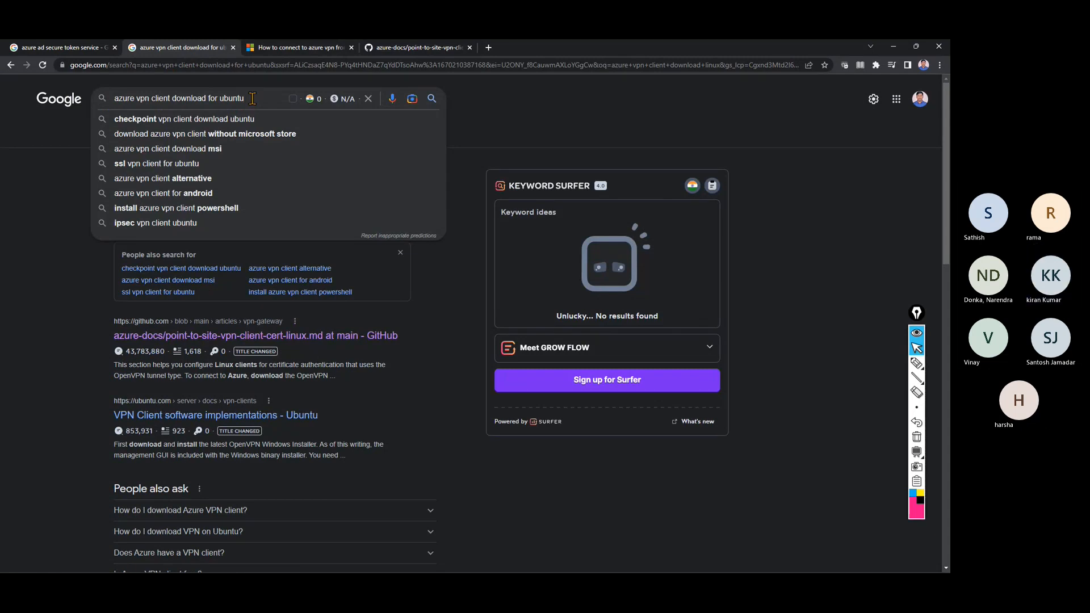
Try an 'ssl vpn client download' query, then rerun 'azure vpn client download linux'.
{"action": "key", "text": "Down"}
{"action": "key", "text": "Down"}
{"action": "key", "text": "Down"}
{"action": "key", "text": "Down"}
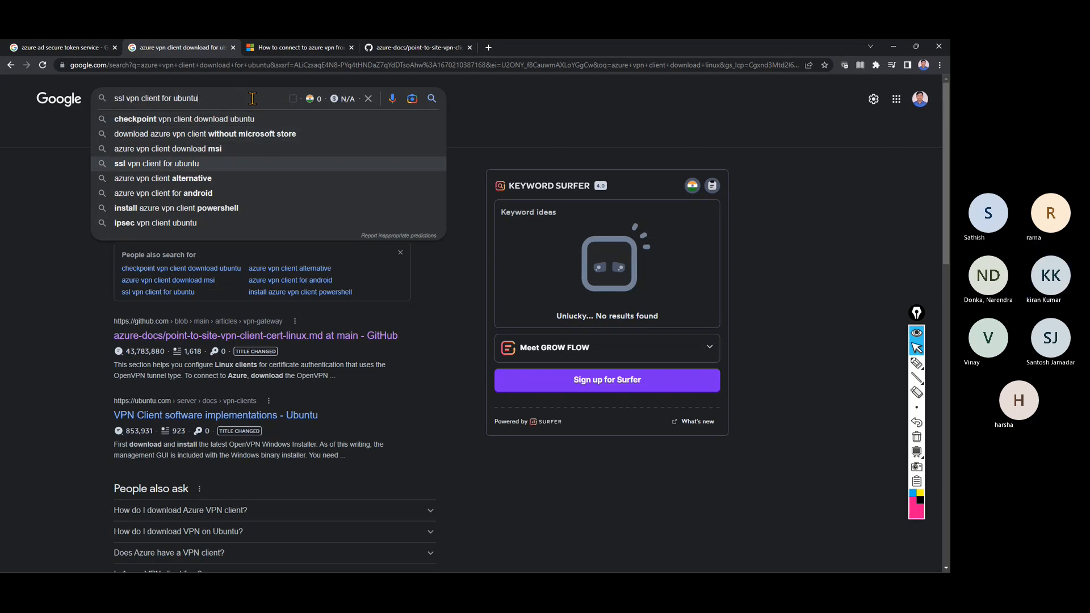
{"action": "key", "text": "BackSpace"}
{"action": "key", "text": "BackSpace"}
{"action": "key", "text": "BackSpace"}
{"action": "key", "text": "BackSpace"}
{"action": "key", "text": "BackSpace"}
{"action": "key", "text": "BackSpace"}
{"action": "key", "text": "BackSpace"}
{"action": "key", "text": "BackSpace"}
{"action": "key", "text": "BackSpace"}
{"action": "key", "text": "BackSpace"}
{"action": "key", "text": "BackSpace"}
{"action": "key", "text": "BackSpace"}
{"action": "key", "text": "BackSpace"}
{"action": "key", "text": "BackSpace"}
{"action": "key", "text": "BackSpace"}
{"action": "key", "text": "BackSpace"}
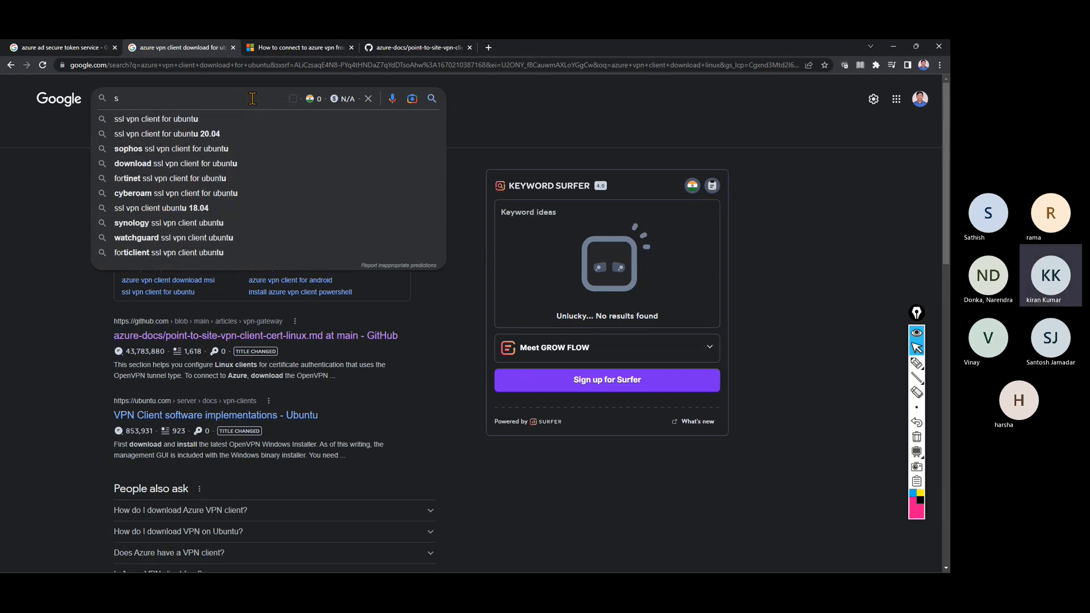
{"action": "key", "text": "BackSpace"}
{"action": "type", "text": "ssl"}
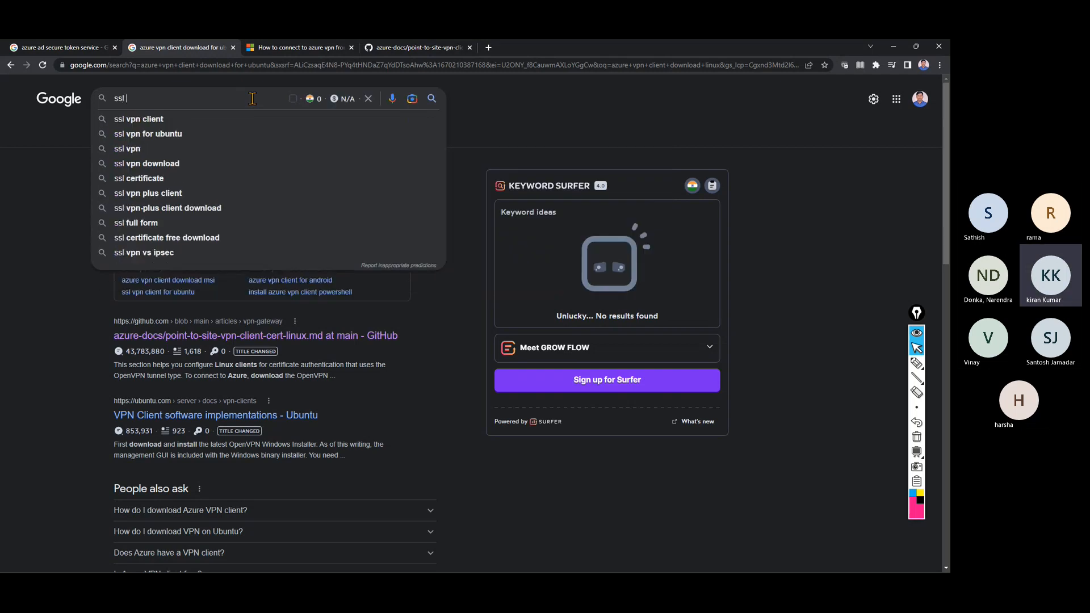
{"action": "key", "text": "Down"}
{"action": "type", "text": "download"}
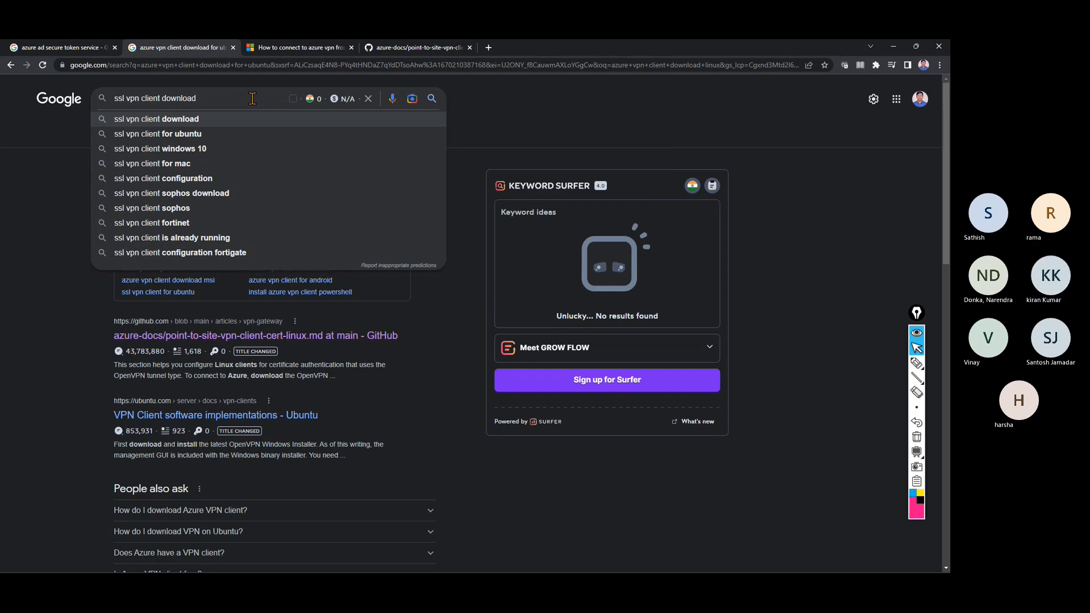
{"action": "key", "text": "BackSpace"}
{"action": "key", "text": "BackSpace"}
{"action": "key", "text": "BackSpace"}
{"action": "key", "text": "BackSpace"}
{"action": "key", "text": "BackSpace"}
{"action": "key", "text": "BackSpace"}
{"action": "key", "text": "BackSpace"}
{"action": "key", "text": "BackSpace"}
{"action": "key", "text": "BackSpace"}
{"action": "key", "text": "BackSpace"}
{"action": "key", "text": "BackSpace"}
{"action": "key", "text": "BackSpace"}
{"action": "key", "text": "BackSpace"}
{"action": "key", "text": "BackSpace"}
{"action": "key", "text": "BackSpace"}
{"action": "key", "text": "BackSpace"}
{"action": "key", "text": "BackSpace"}
{"action": "key", "text": "BackSpace"}
{"action": "key", "text": "BackSpace"}
{"action": "key", "text": "BackSpace"}
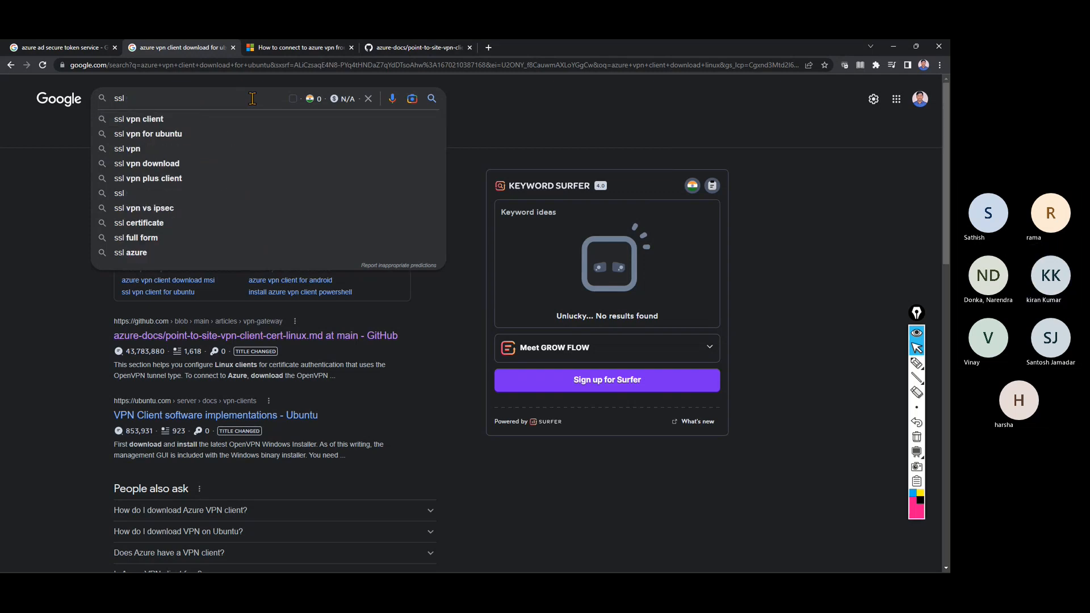
{"action": "type", "text": "azure "}
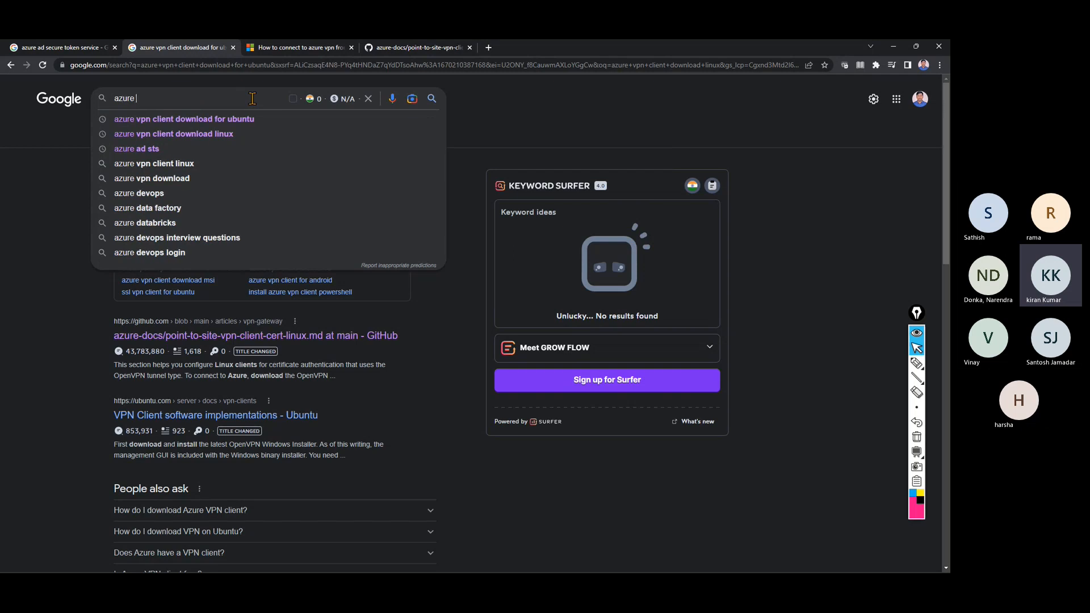
{"action": "type", "text": "vpn client"}
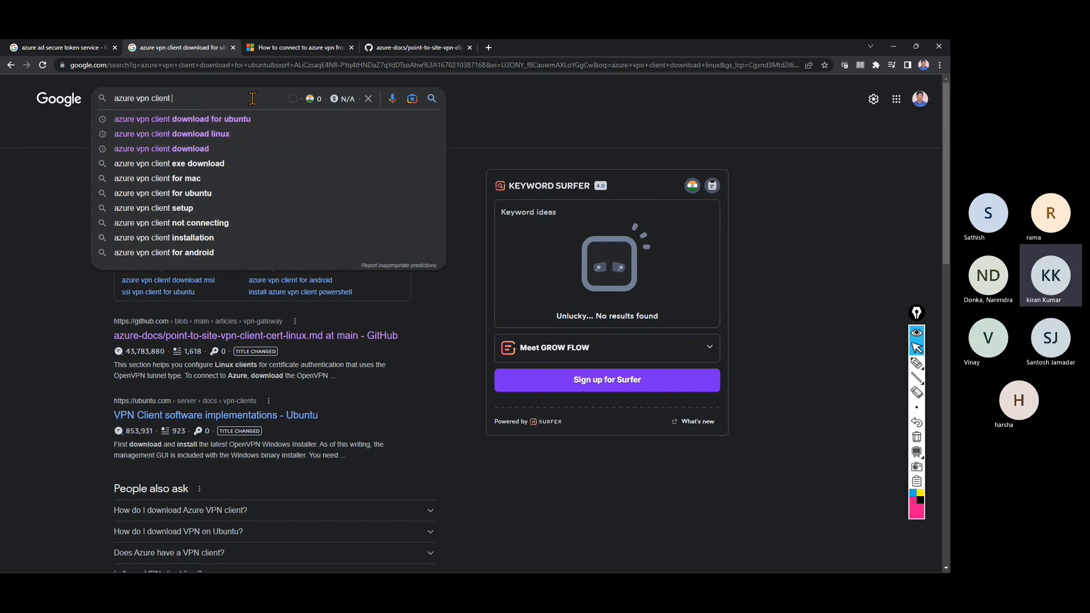
{"action": "key", "text": "Down"}
{"action": "key", "text": "Down"}
{"action": "key", "text": "Return"}
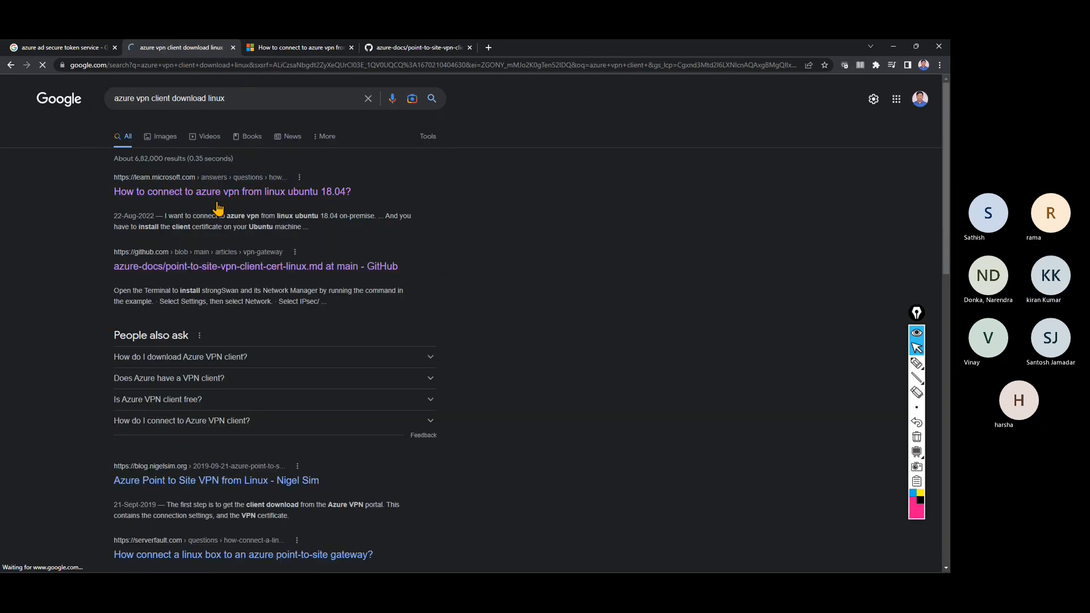
Open the Q&A, GitHub docs, Nigel Sim blog and serverfault results in new tabs.
{"action": "right_click", "coordinate": [264, 200]}
{"action": "left_click", "coordinate": [295, 201]}
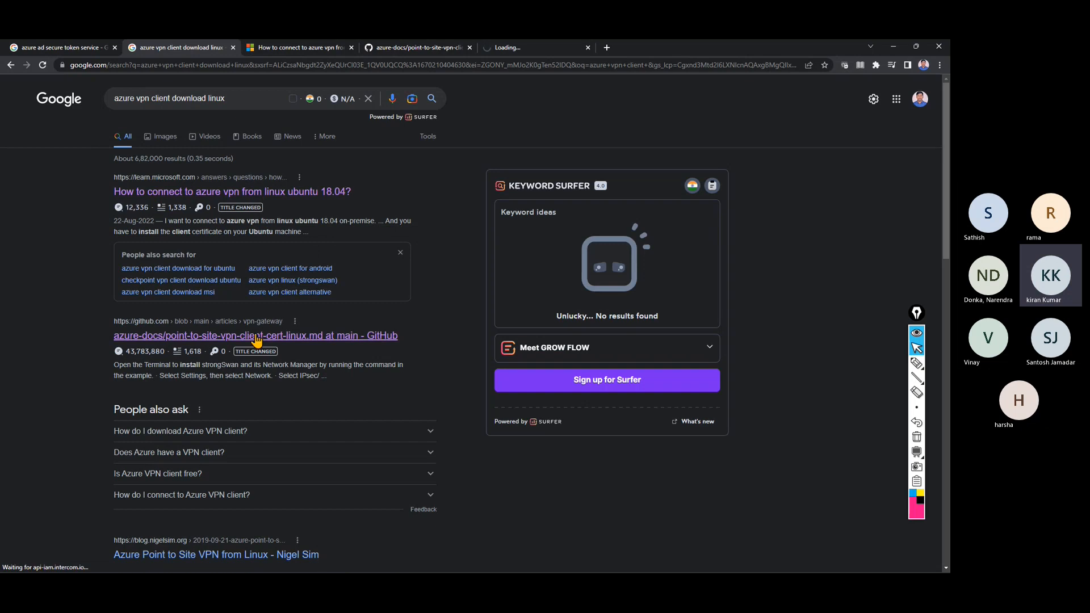
{"action": "right_click", "coordinate": [265, 338]}
{"action": "left_click", "coordinate": [279, 343]}
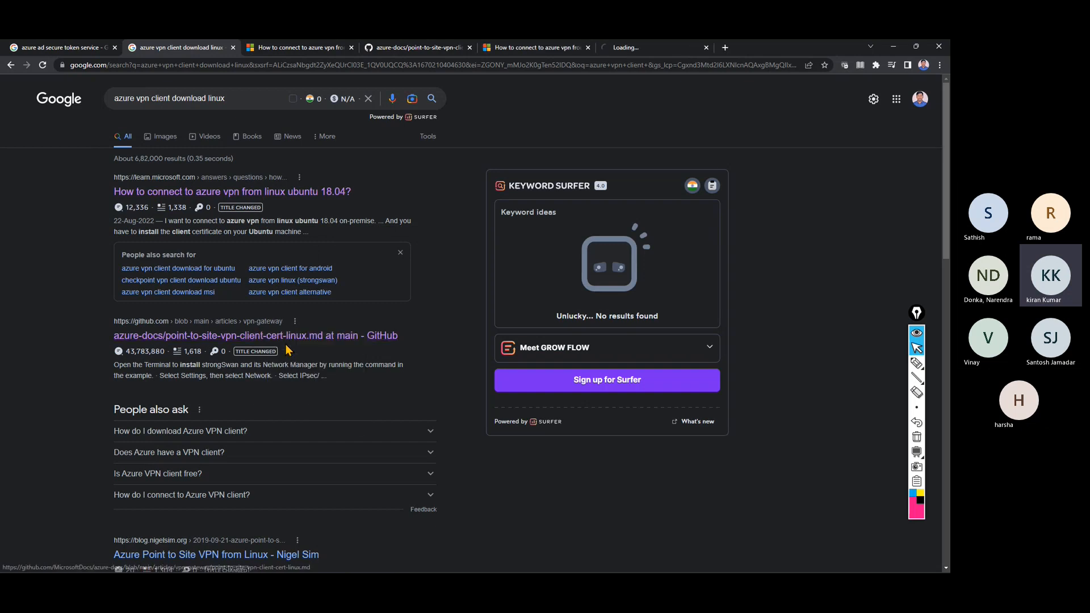
{"action": "scroll", "coordinate": [284, 348], "scroll_direction": "down", "scroll_amount": 4}
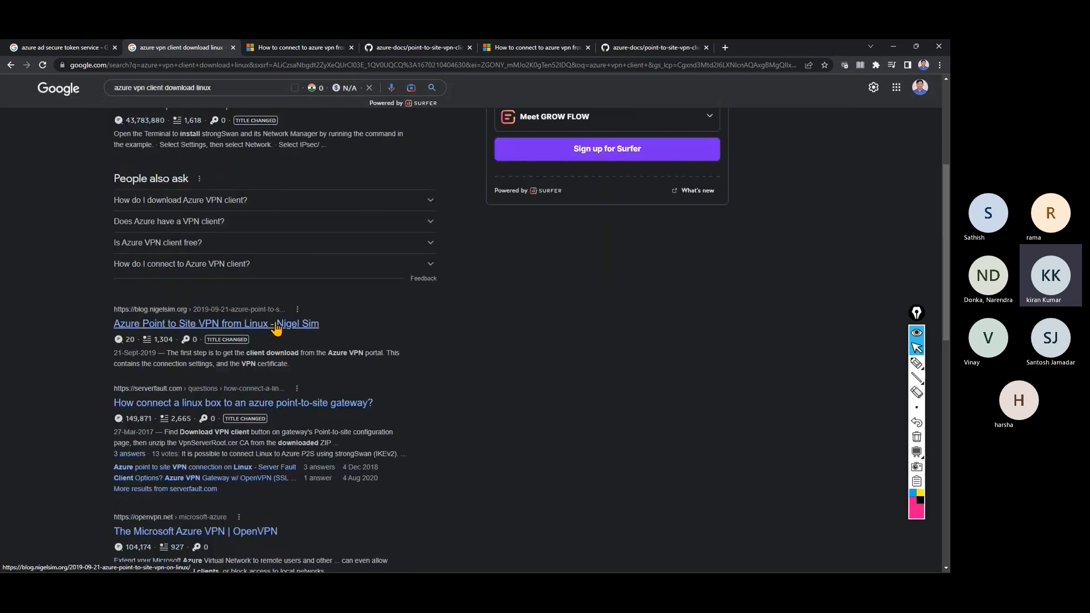
{"action": "middle_click", "coordinate": [291, 333]}
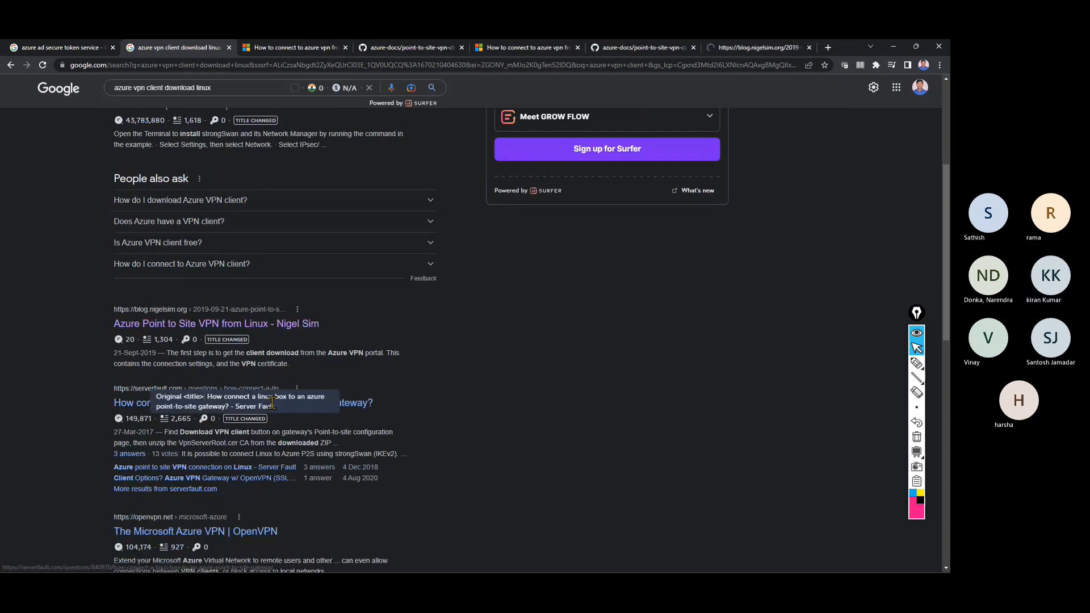
{"action": "right_click", "coordinate": [322, 410]}
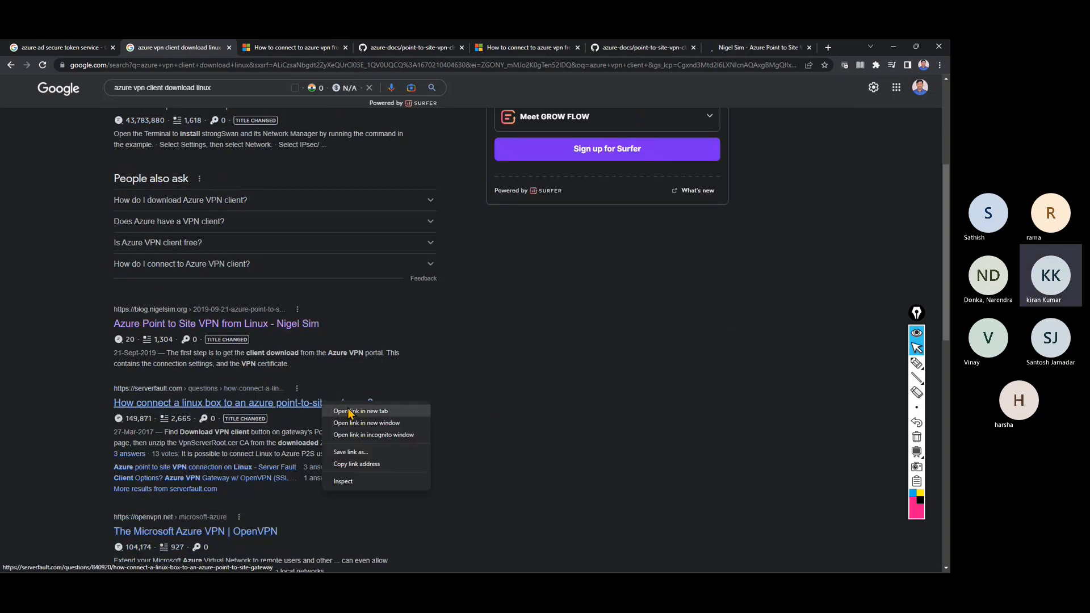
{"action": "left_click", "coordinate": [352, 411]}
From the Ubuntu Q&A thread, open Microsoft's Linux point-to-site VPN client article in a new tab.
{"action": "left_click", "coordinate": [450, 46]}
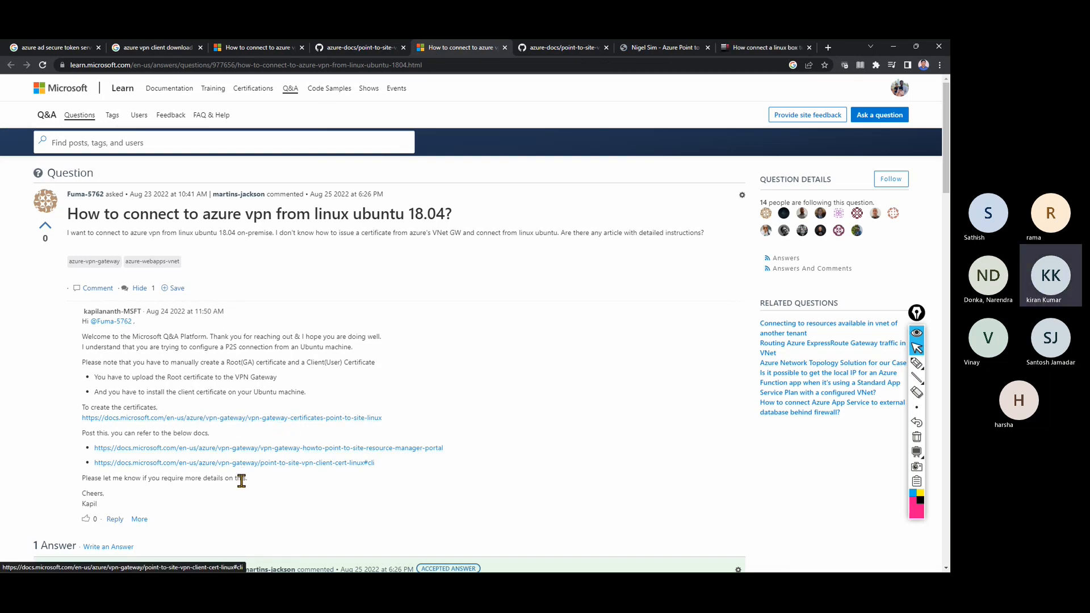
{"action": "scroll", "coordinate": [233, 471], "scroll_direction": "down", "scroll_amount": 2}
{"action": "scroll", "coordinate": [236, 450], "scroll_direction": "down", "scroll_amount": 4}
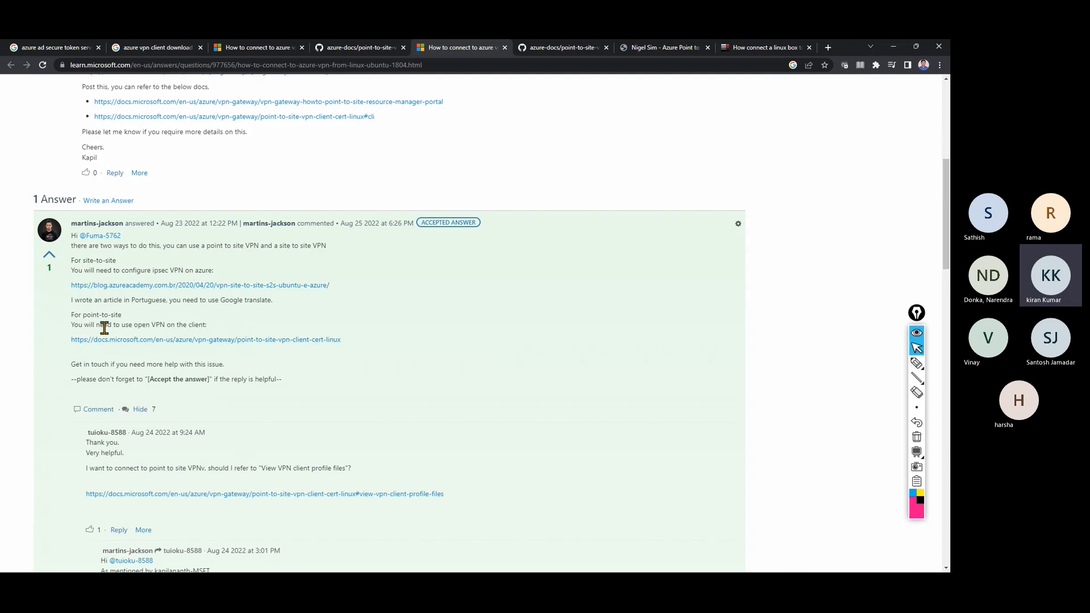
{"action": "right_click", "coordinate": [205, 341]}
{"action": "left_click", "coordinate": [242, 350]}
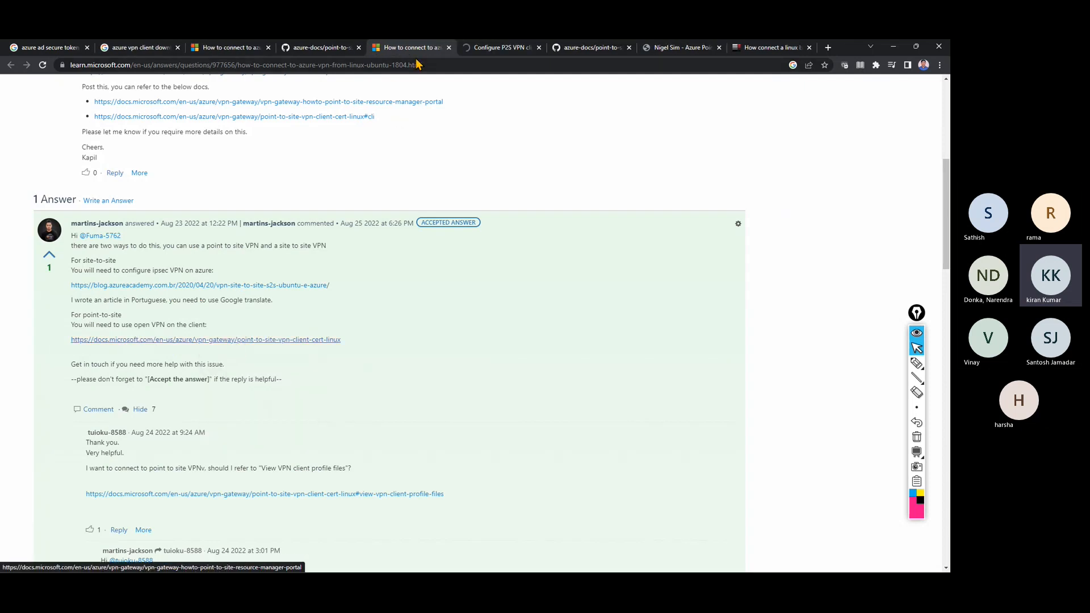
{"action": "left_click", "coordinate": [497, 50]}
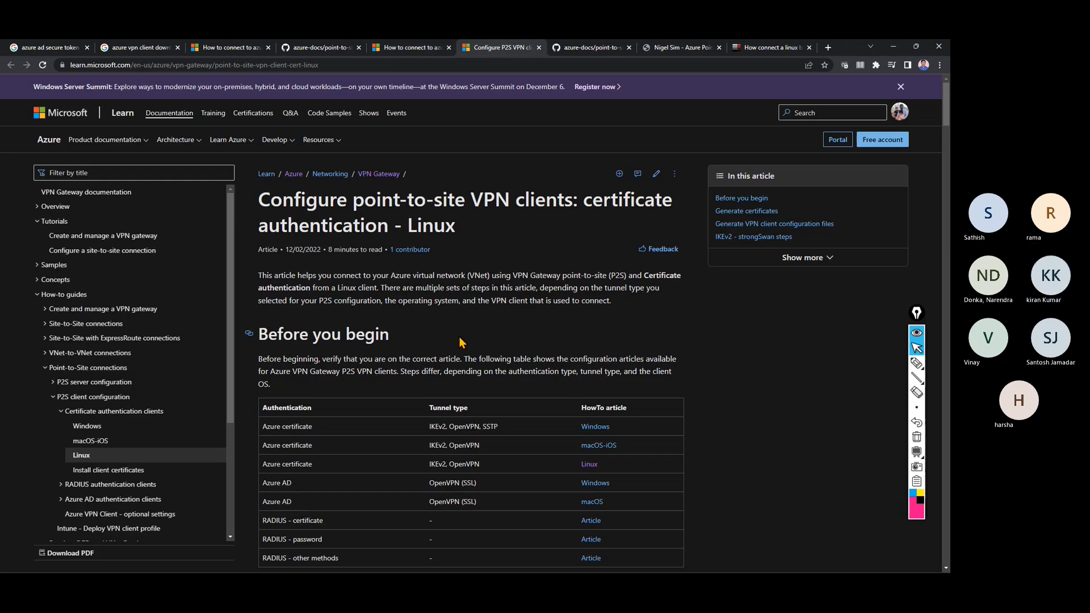
{"action": "scroll", "coordinate": [458, 336], "scroll_direction": "down", "scroll_amount": 2}
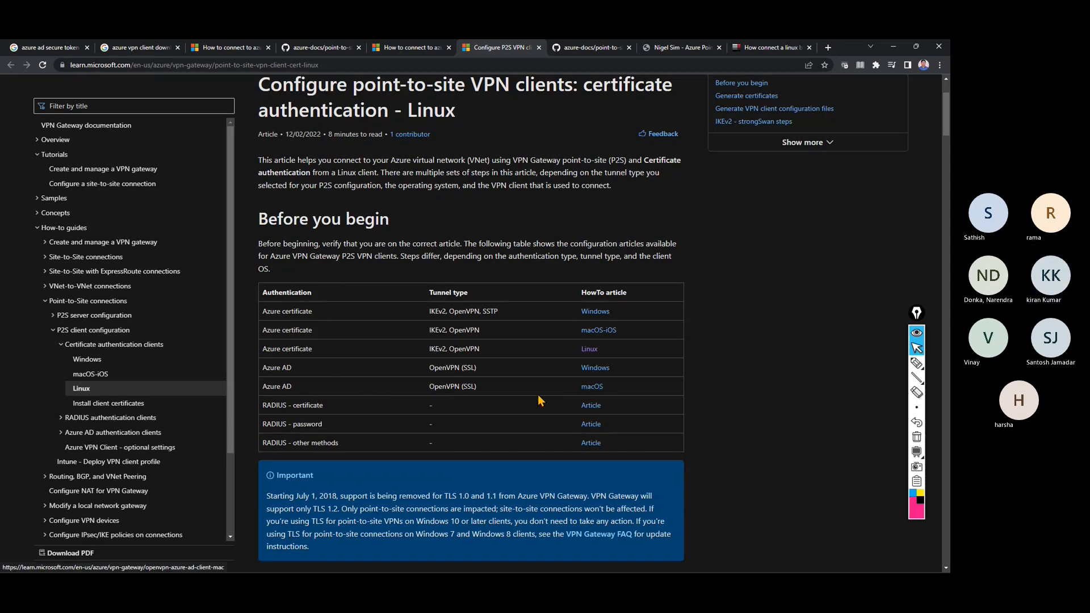
{"action": "scroll", "coordinate": [513, 410], "scroll_direction": "down", "scroll_amount": 1}
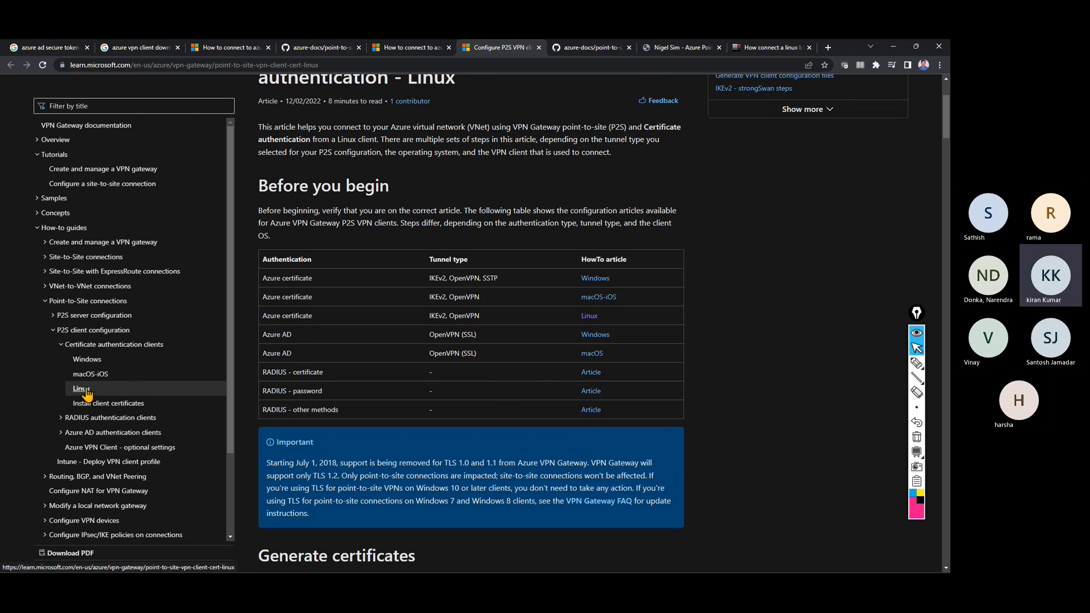
{"action": "scroll", "coordinate": [549, 357], "scroll_direction": "up", "scroll_amount": 2}
{"action": "scroll", "coordinate": [550, 360], "scroll_direction": "up", "scroll_amount": 1}
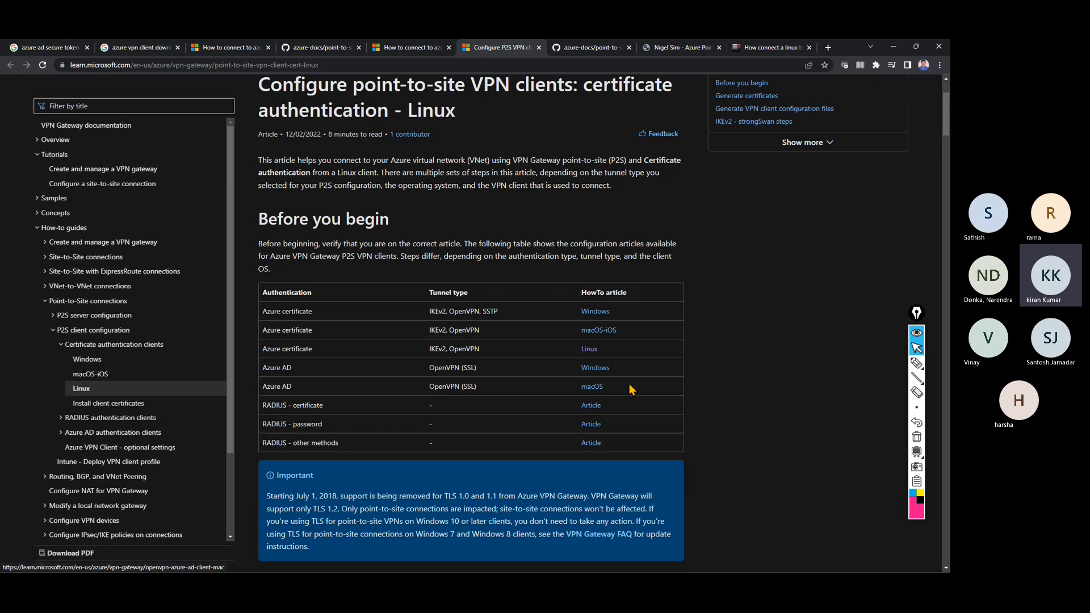
{"action": "scroll", "coordinate": [733, 405], "scroll_direction": "down", "scroll_amount": 5}
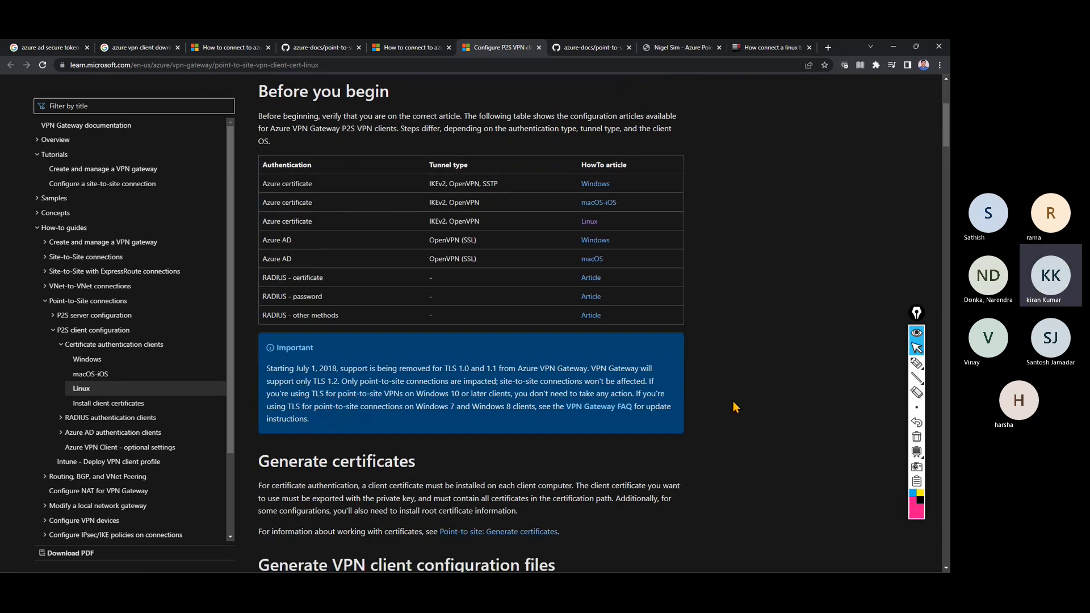
{"action": "scroll", "coordinate": [734, 402], "scroll_direction": "down", "scroll_amount": 7}
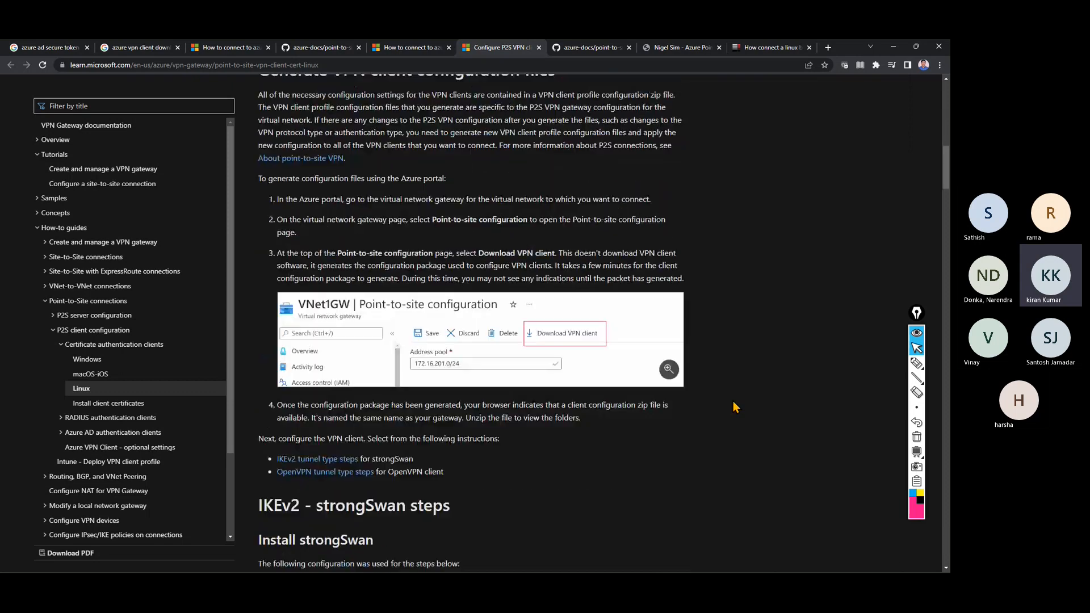
{"action": "scroll", "coordinate": [734, 406], "scroll_direction": "down", "scroll_amount": 7}
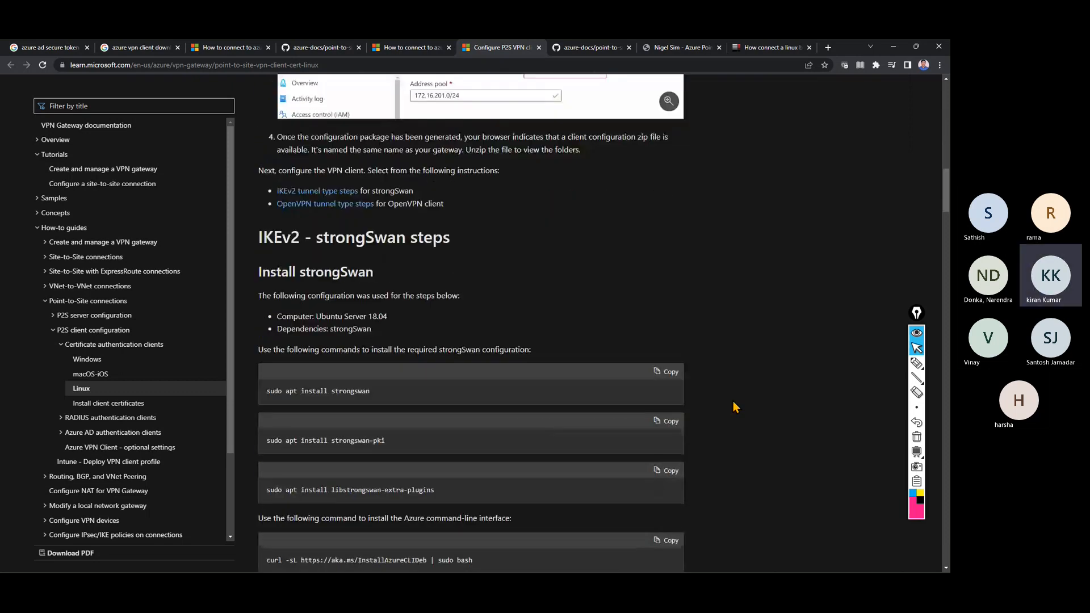
{"action": "scroll", "coordinate": [734, 402], "scroll_direction": "down", "scroll_amount": 9}
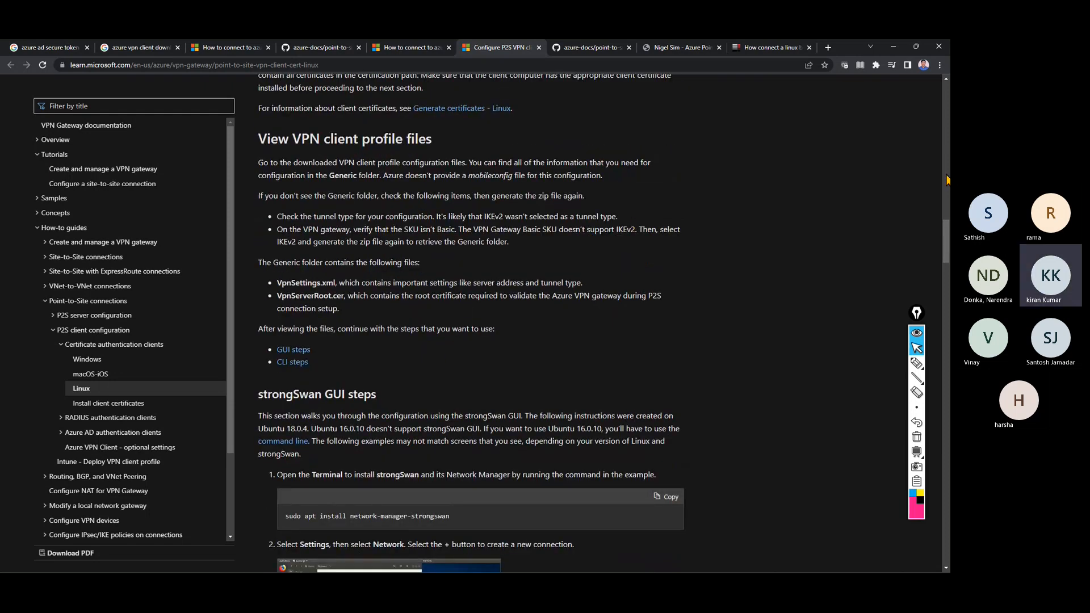
{"action": "left_click_drag", "start_coordinate": [945, 248], "coordinate": [927, 105]}
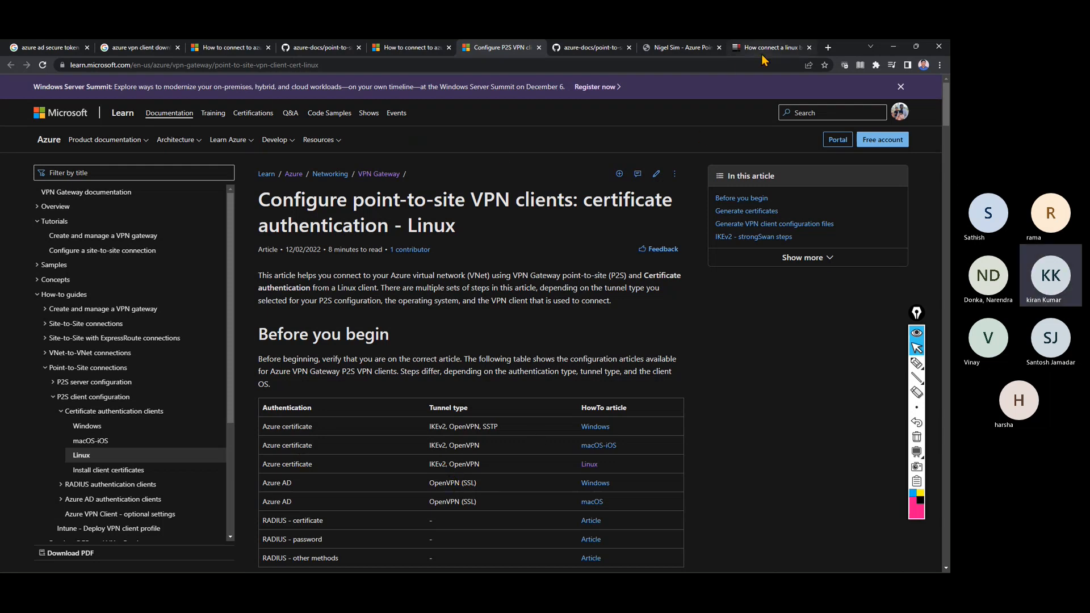
Close all eight VPN research tabs, from Google results to serverfault, then the Chrome window.
{"action": "left_click", "coordinate": [217, 51]}
{"action": "left_click", "coordinate": [171, 50]}
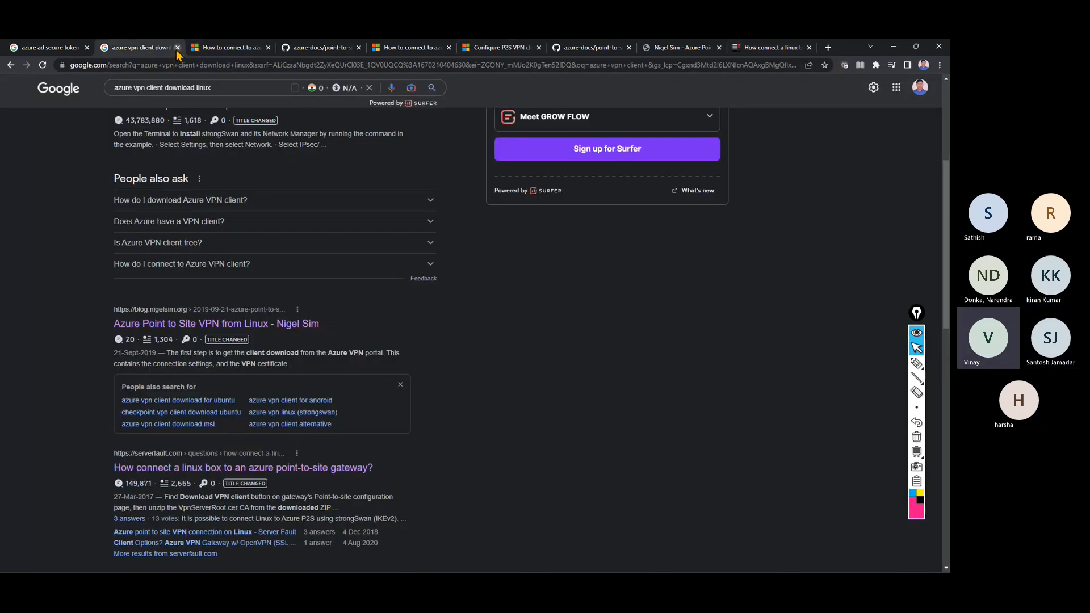
{"action": "left_click", "coordinate": [177, 48]}
{"action": "left_click", "coordinate": [177, 48]}
{"action": "left_click", "coordinate": [177, 49]}
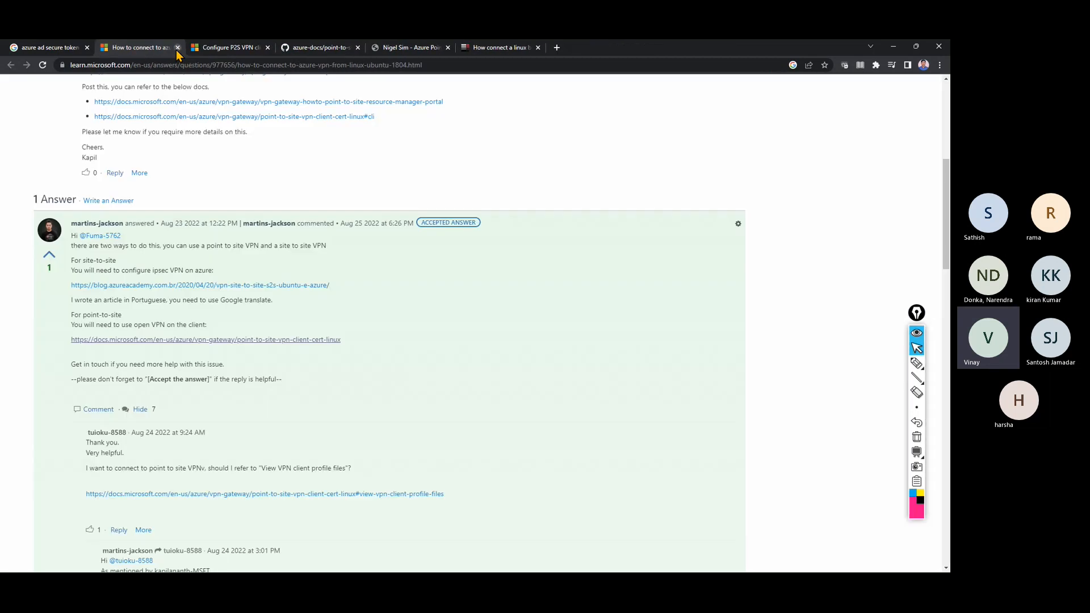
{"action": "left_click", "coordinate": [177, 48]}
{"action": "left_click", "coordinate": [177, 47]}
{"action": "left_click", "coordinate": [177, 48]}
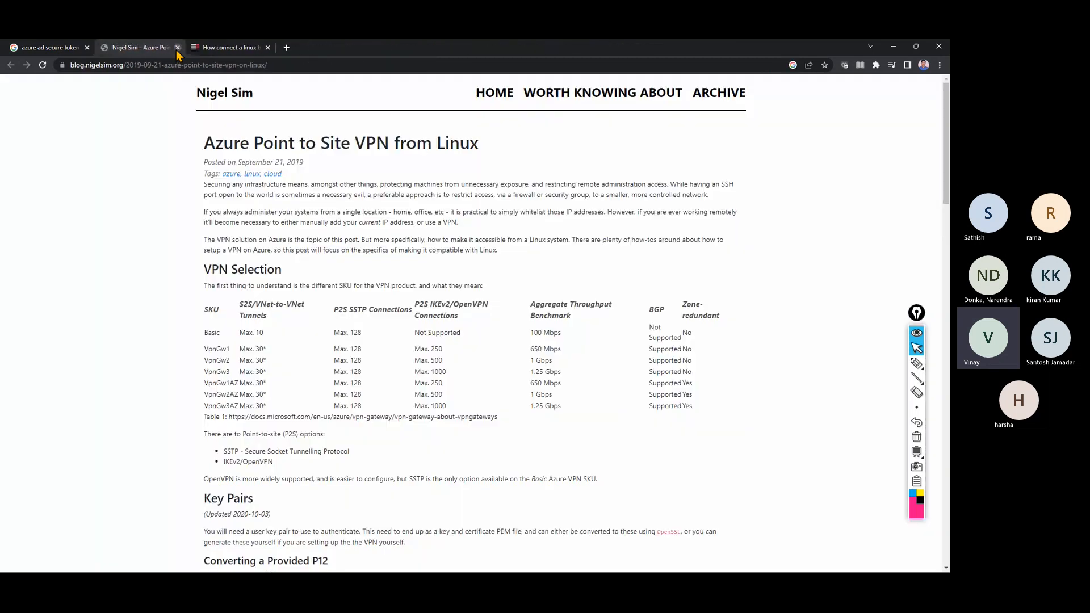
{"action": "left_click", "coordinate": [177, 49]}
{"action": "left_click", "coordinate": [177, 49]}
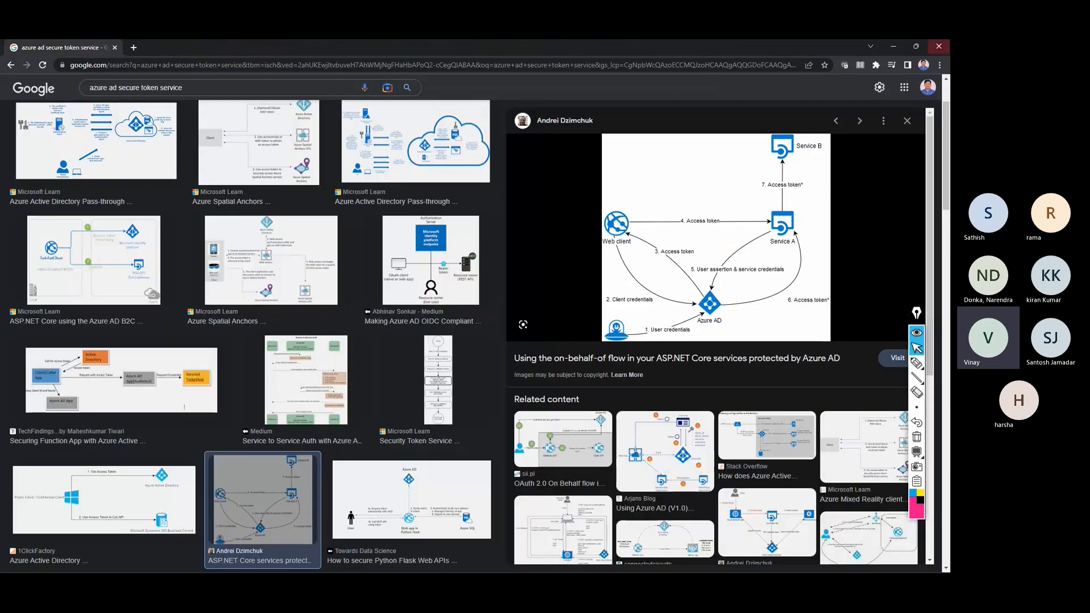
{"action": "left_click", "coordinate": [939, 51]}
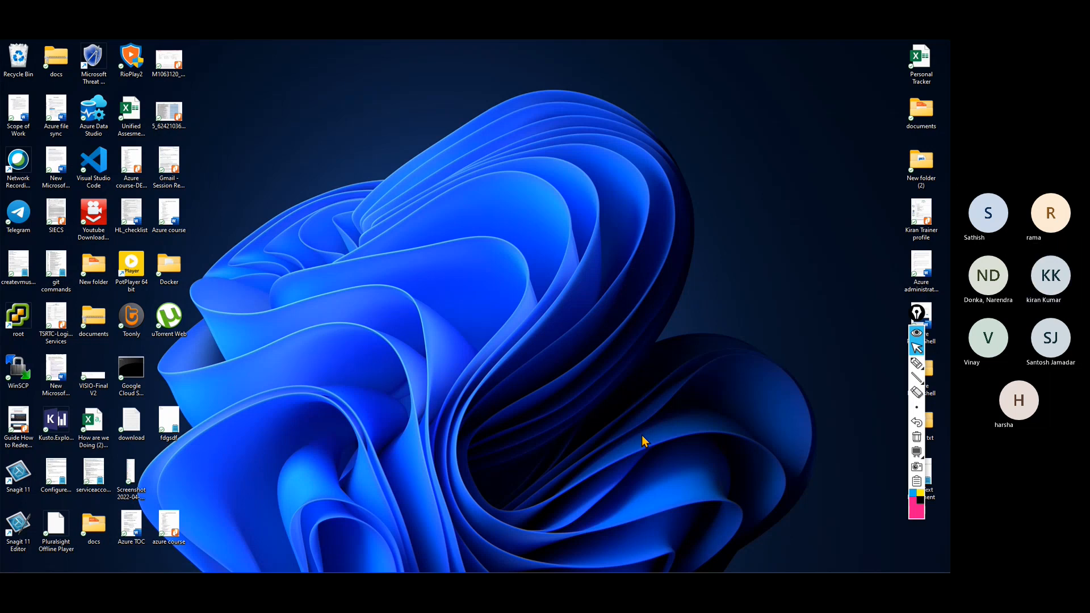
In the Firefox Azure portal, open vpn01 under Virtual network gateways and show its Point-to-site configuration.
{"action": "mouse_move", "coordinate": [579, 572]}
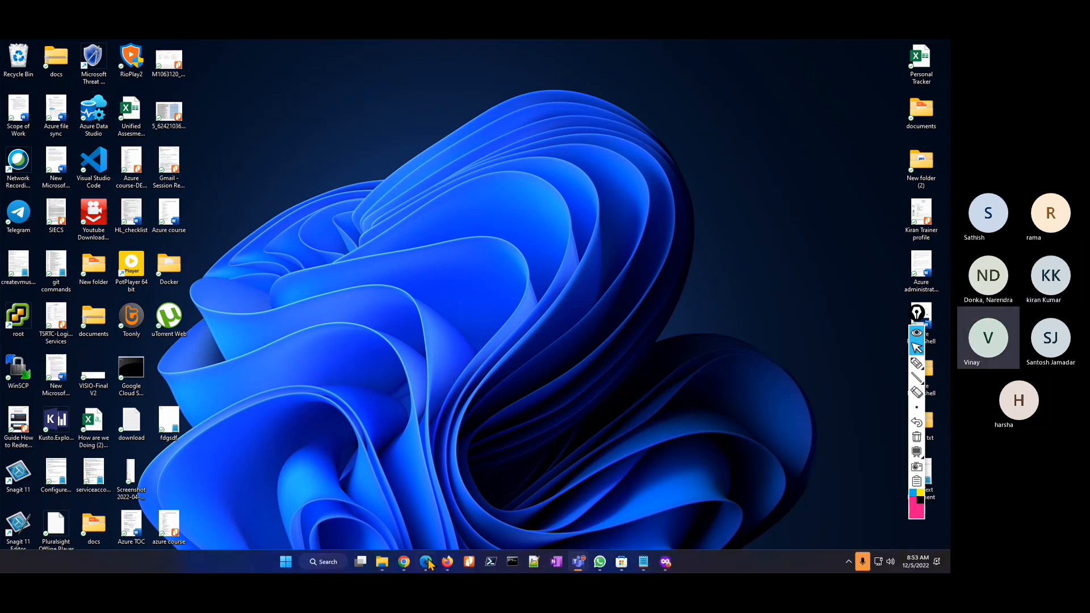
{"action": "left_click", "coordinate": [448, 563]}
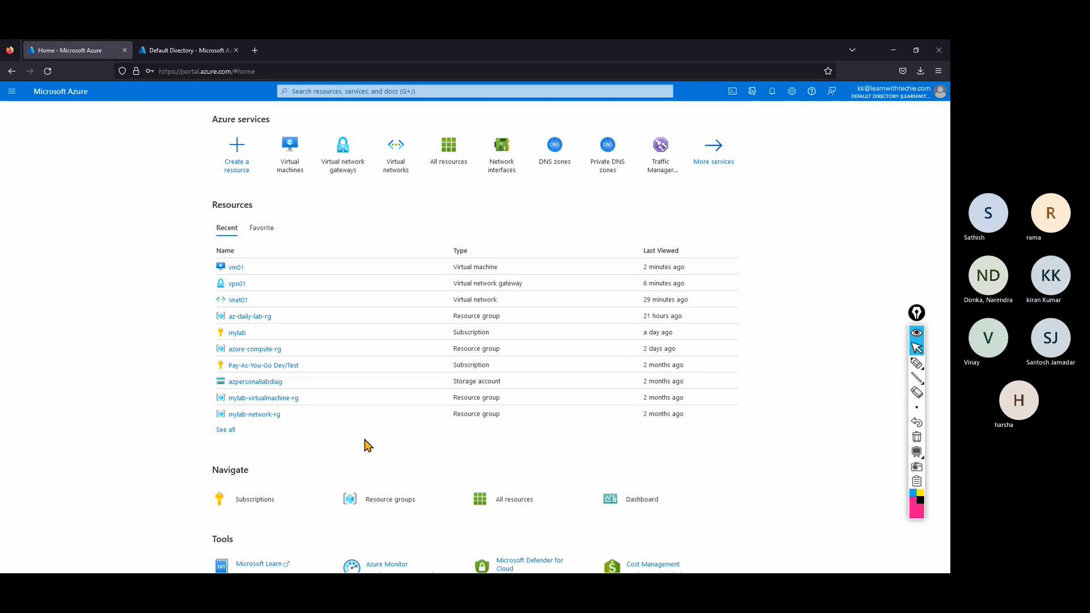
{"action": "left_click", "coordinate": [361, 154]}
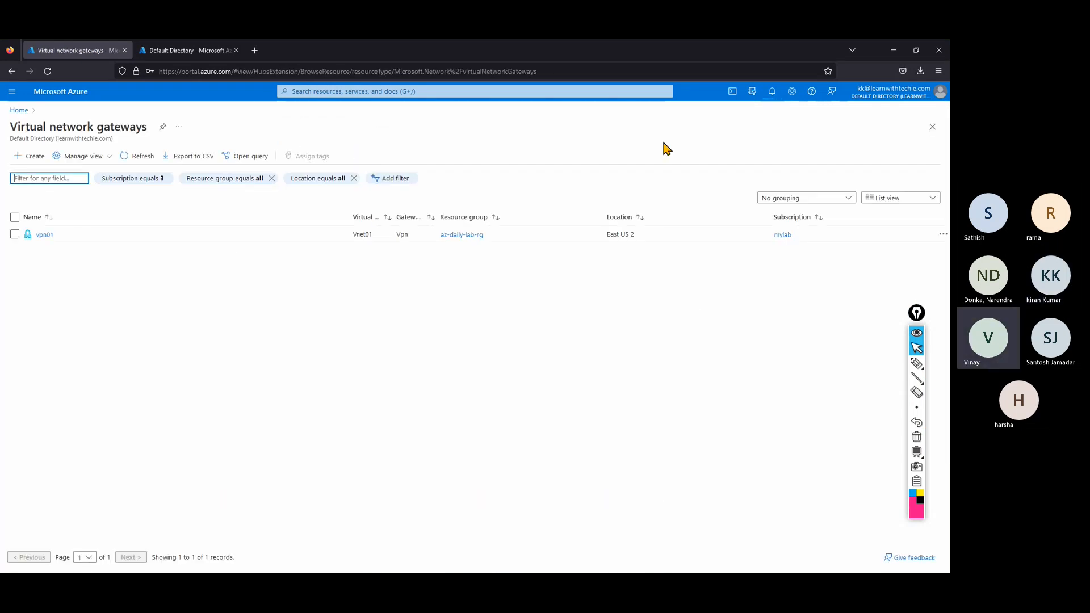
{"action": "left_click", "coordinate": [44, 234]}
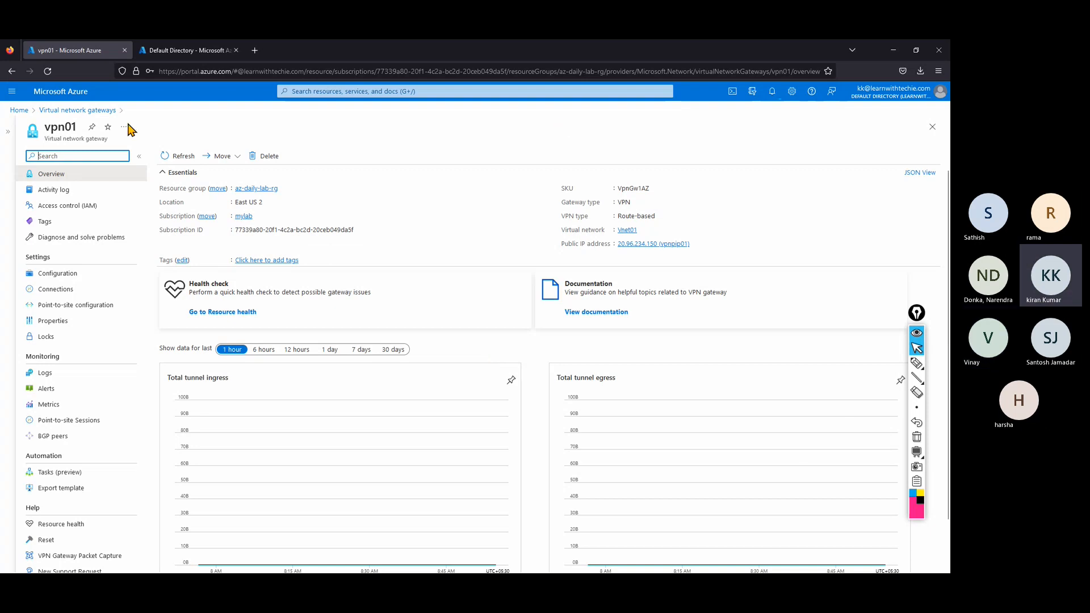
{"action": "left_click", "coordinate": [109, 305]}
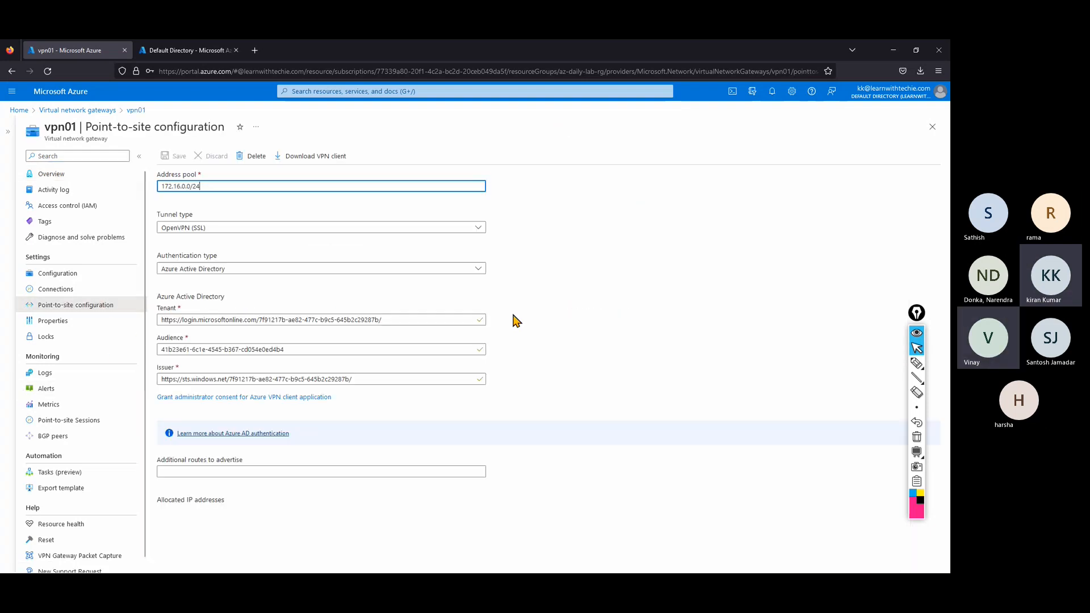
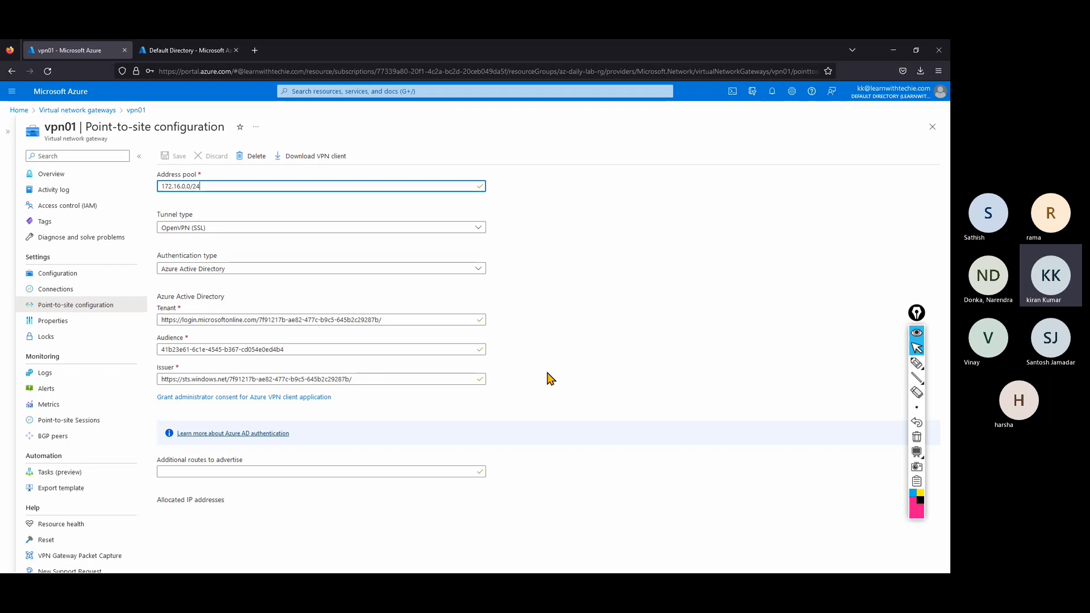
Start a Remote Desktop (mstsc) connection to 10.0.0.4, then close the Connecting dialog.
{"action": "left_click", "coordinate": [895, 51]}
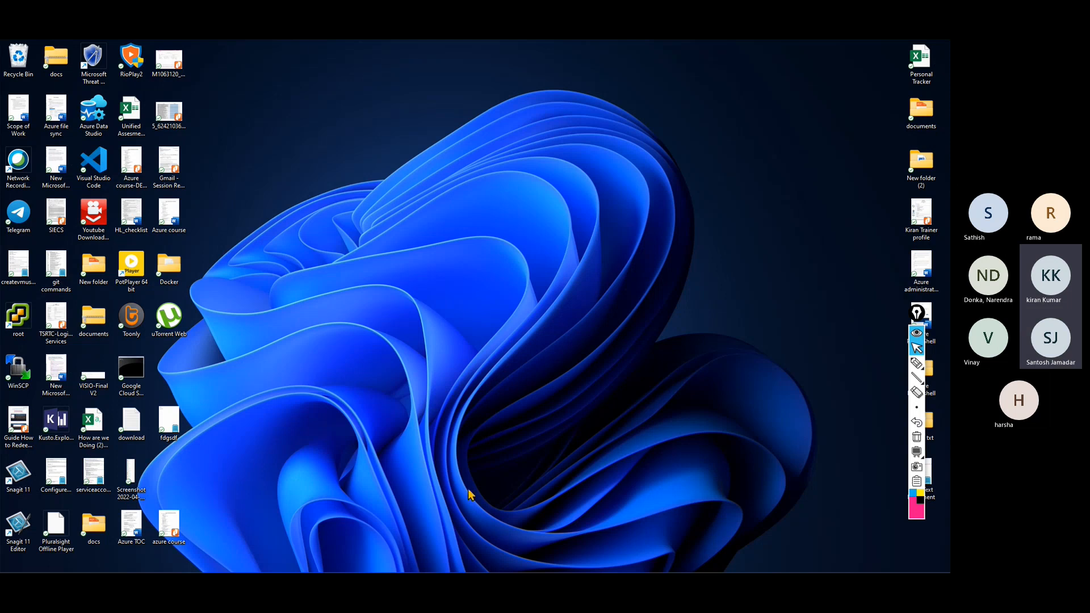
{"action": "key", "text": "super+r"}
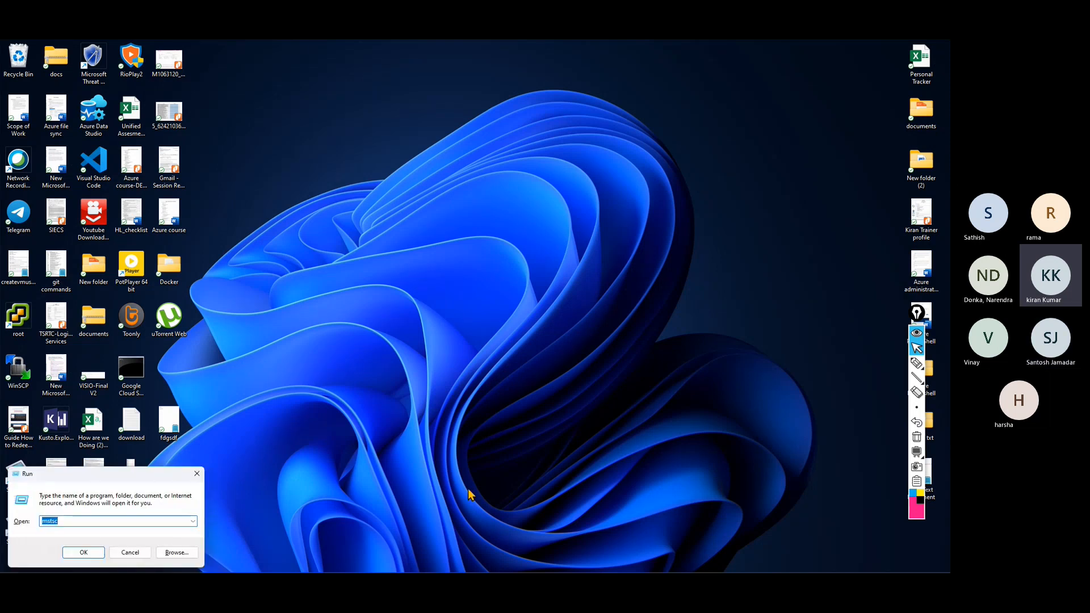
{"action": "key", "text": "Return"}
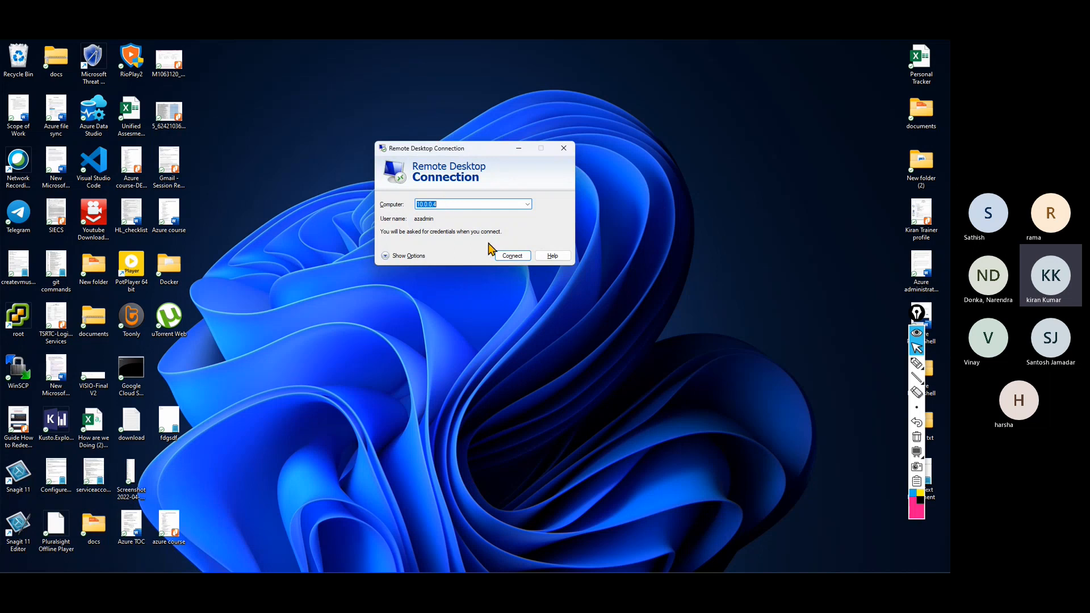
{"action": "left_click", "coordinate": [511, 256]}
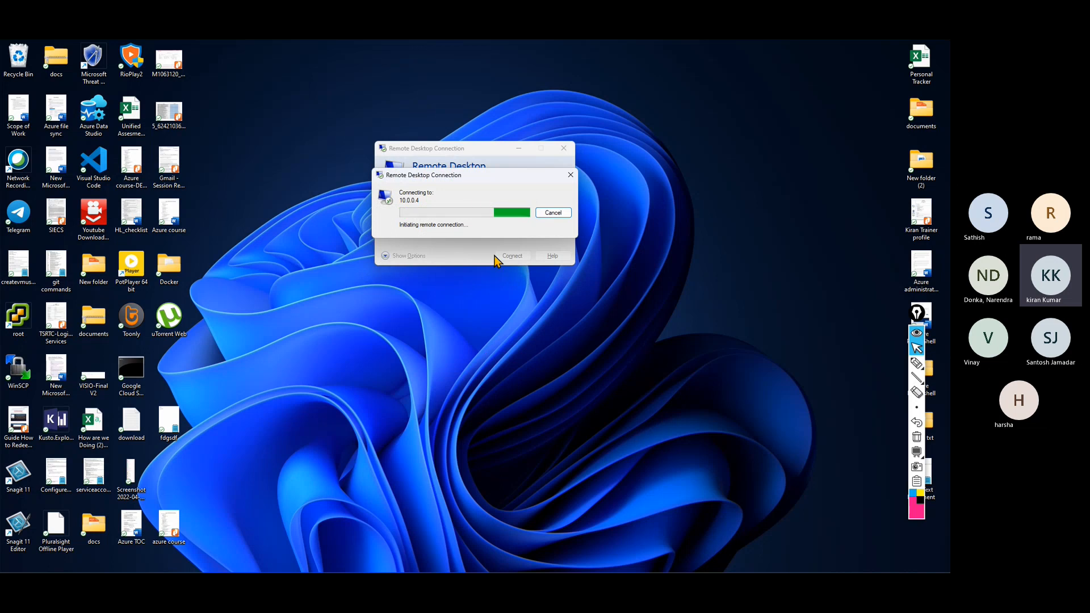
{"action": "left_click", "coordinate": [570, 175]}
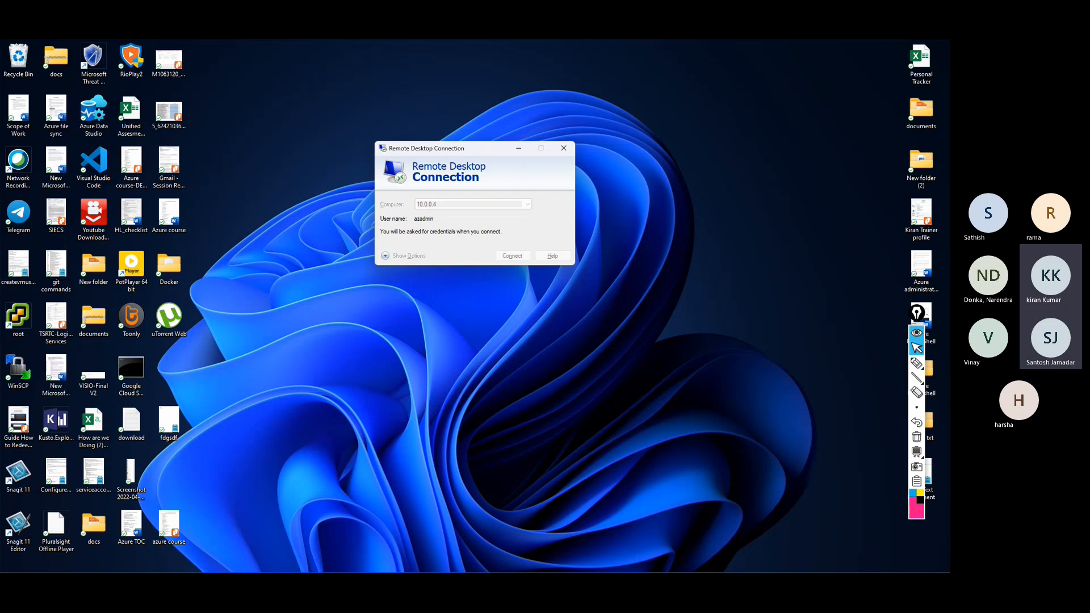
Back in the Azure portal, go from Home to Virtual machines, vm01, and its Access control (IAM).
{"action": "mouse_move", "coordinate": [477, 568]}
{"action": "left_click", "coordinate": [436, 562]}
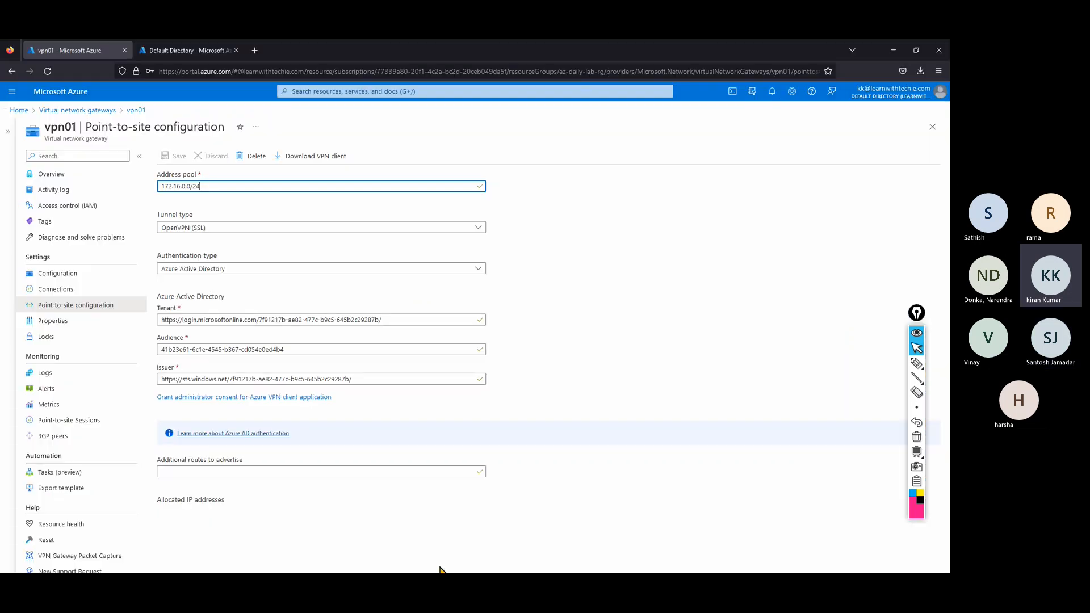
{"action": "left_click", "coordinate": [19, 110]}
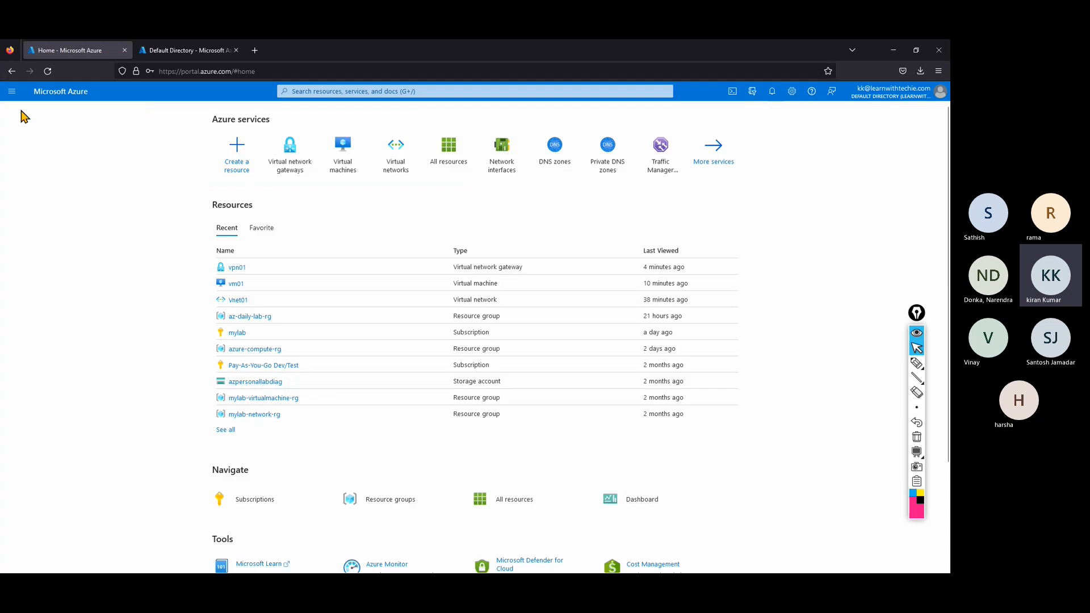
{"action": "left_click", "coordinate": [358, 170]}
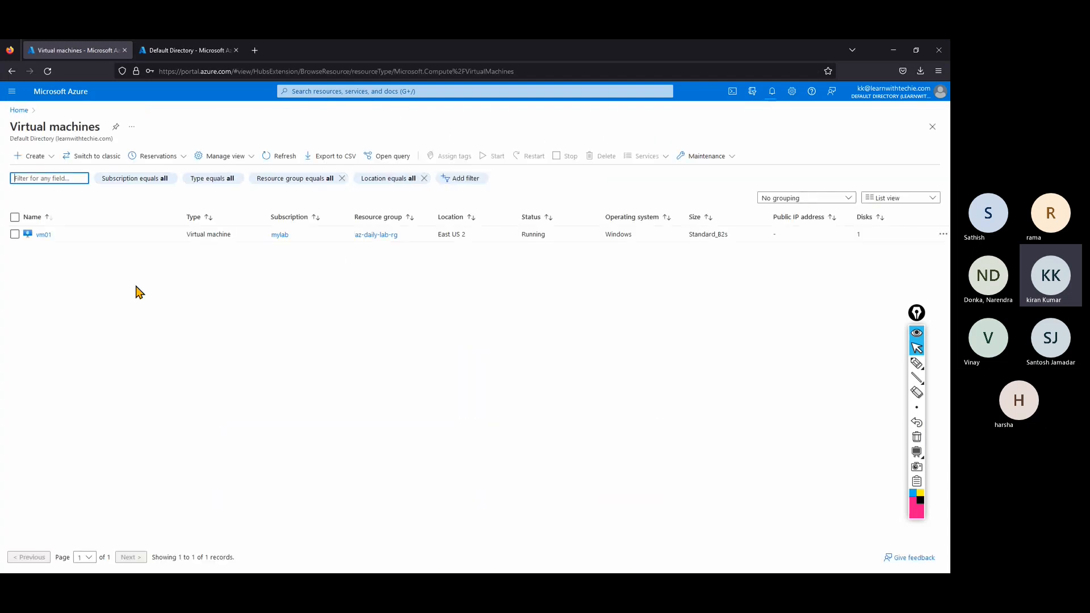
{"action": "left_click", "coordinate": [43, 234]}
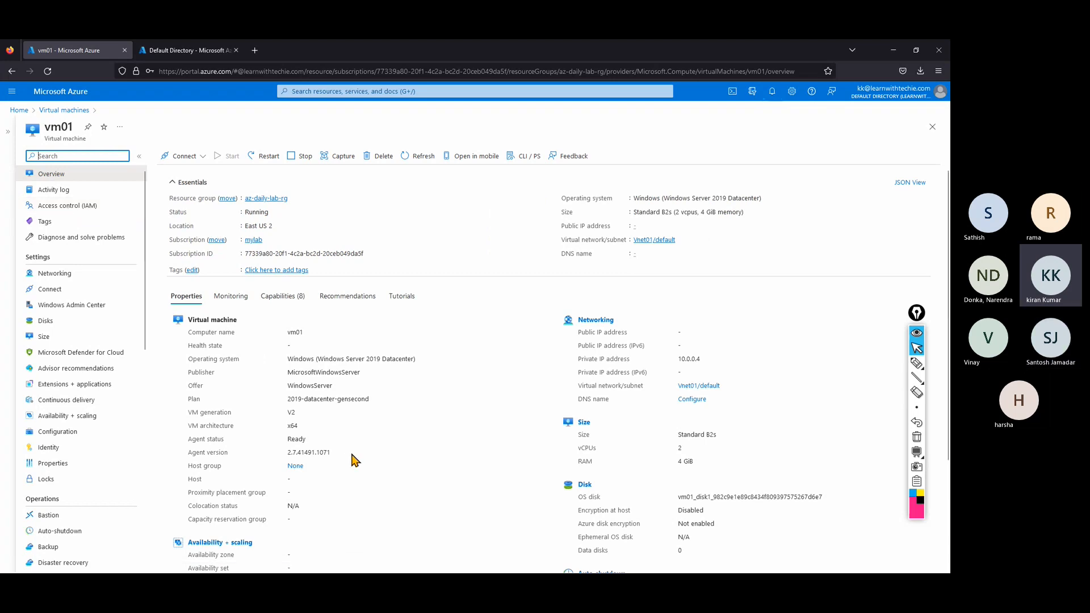
{"action": "left_click", "coordinate": [85, 211]}
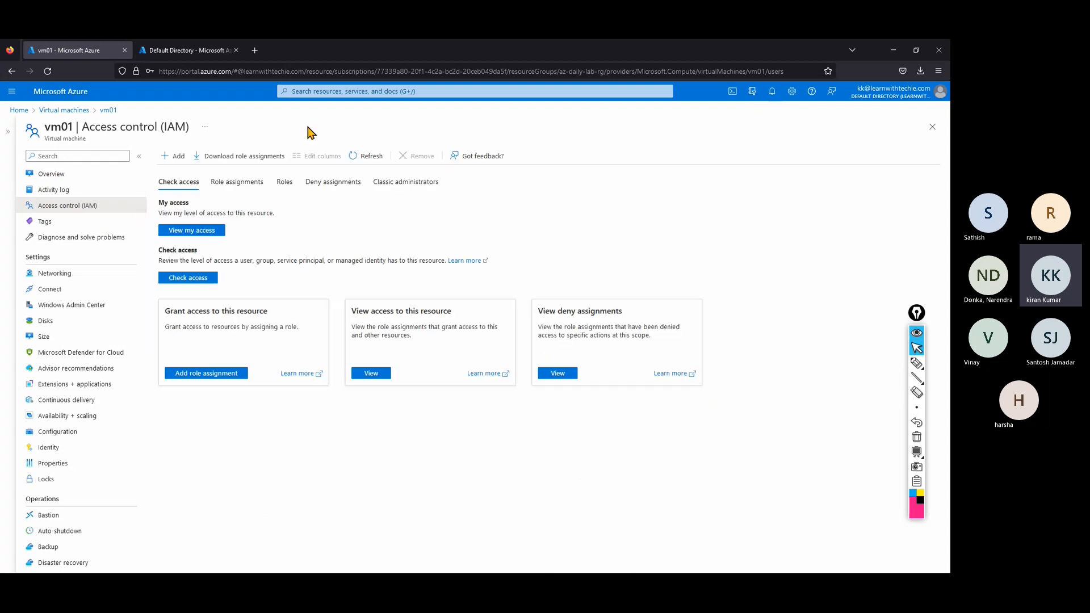
Show vm01's Overview page, with private IP 10.0.0.4 and no public IP.
{"action": "left_click", "coordinate": [67, 175]}
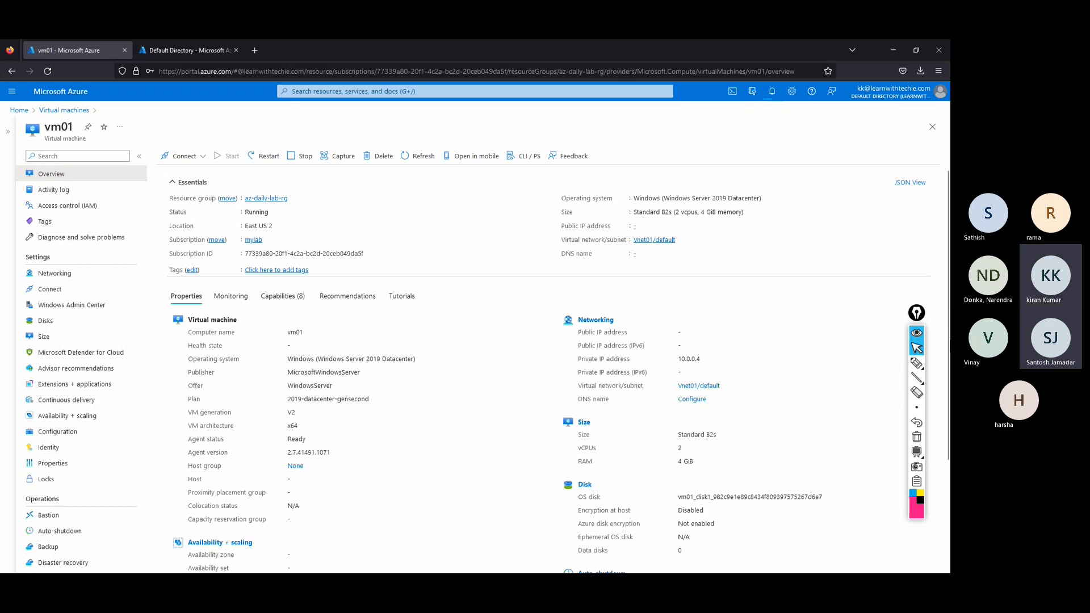
Draw a pink ink box near vm01's Networking details, then open its Access control (IAM) page.
{"action": "left_click", "coordinate": [917, 363]}
{"action": "mouse_move", "coordinate": [483, 280]}
{"action": "left_mouse_down"}
{"action": "mouse_move", "coordinate": [593, 360]}
{"action": "mouse_move", "coordinate": [593, 272]}
{"action": "mouse_move", "coordinate": [521, 268]}
{"action": "mouse_move", "coordinate": [544, 243]}
{"action": "mouse_move", "coordinate": [573, 262]}
{"action": "left_mouse_up"}
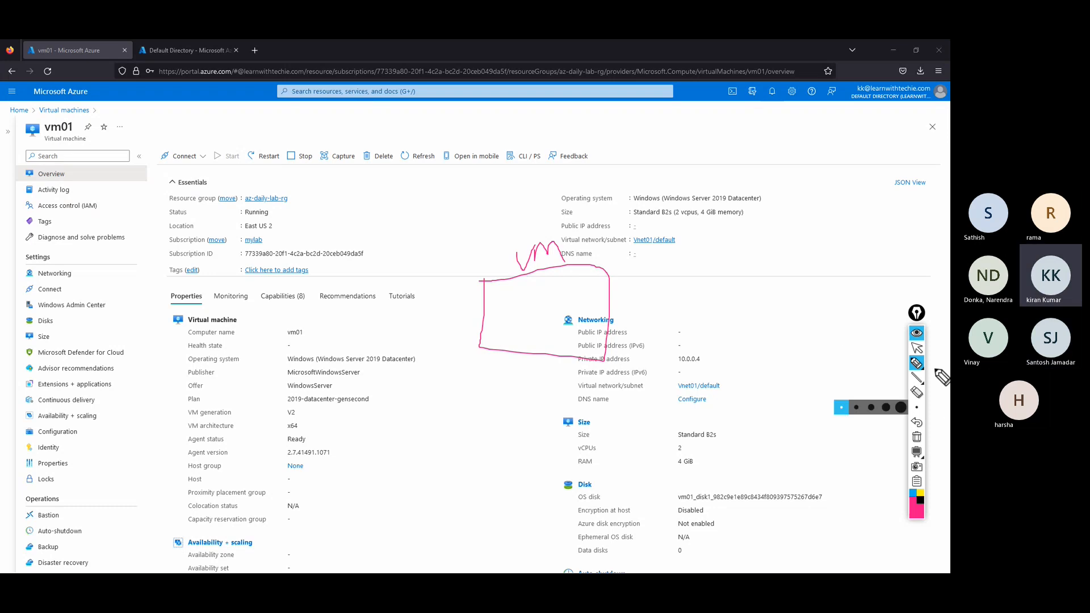
{"action": "left_click", "coordinate": [916, 347]}
{"action": "left_click", "coordinate": [66, 206]}
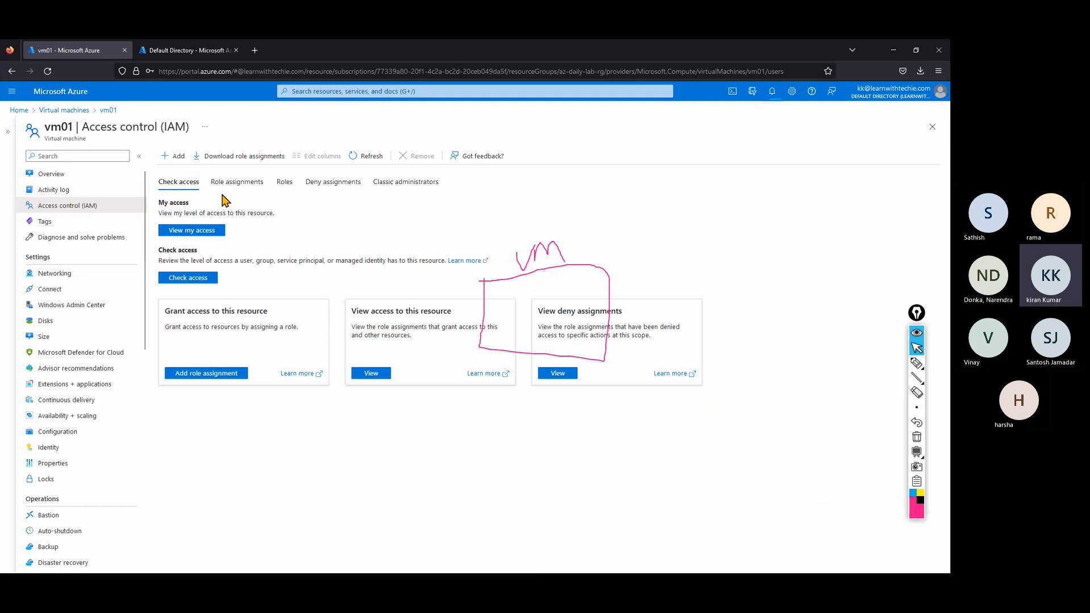
Browse the role definitions on vm01's Roles tab, then go back to vm01's Overview.
{"action": "left_click", "coordinate": [285, 182]}
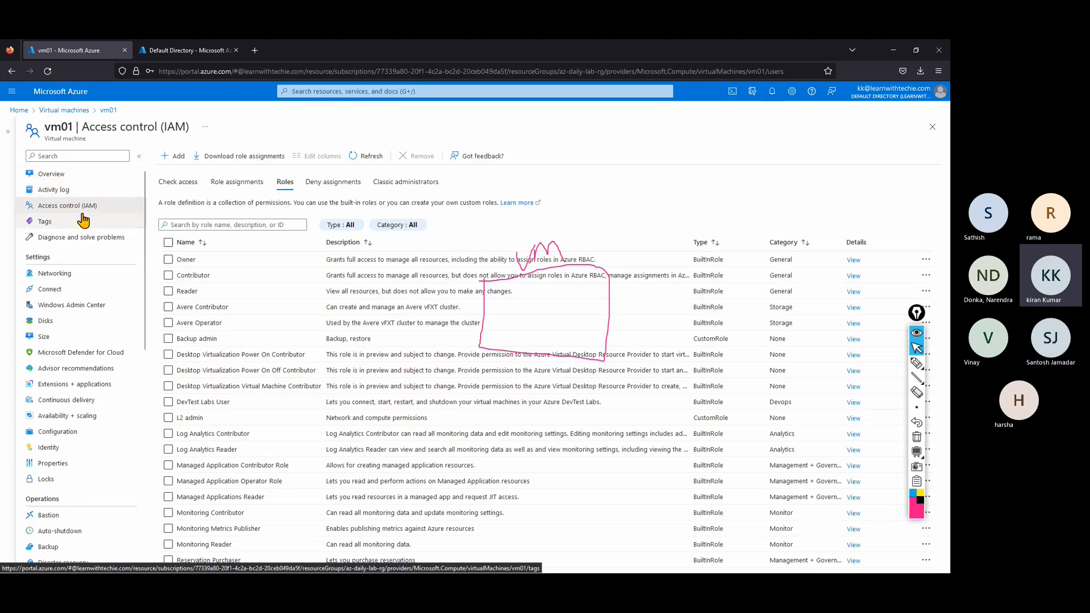
{"action": "left_click", "coordinate": [70, 176]}
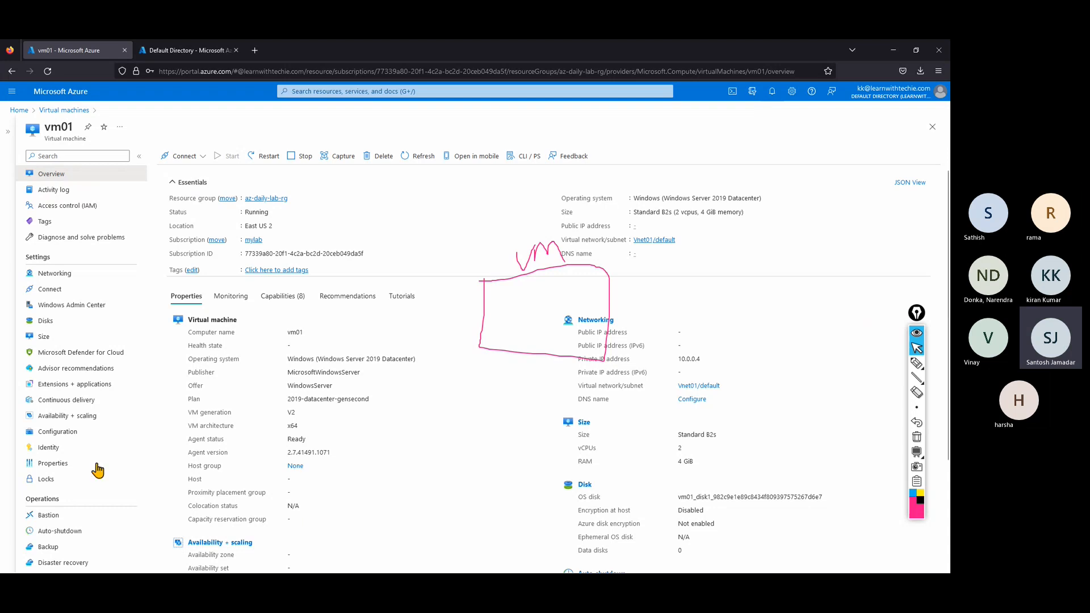
Clear all pink ink annotations from vm01's Overview page.
{"action": "left_click", "coordinate": [916, 436]}
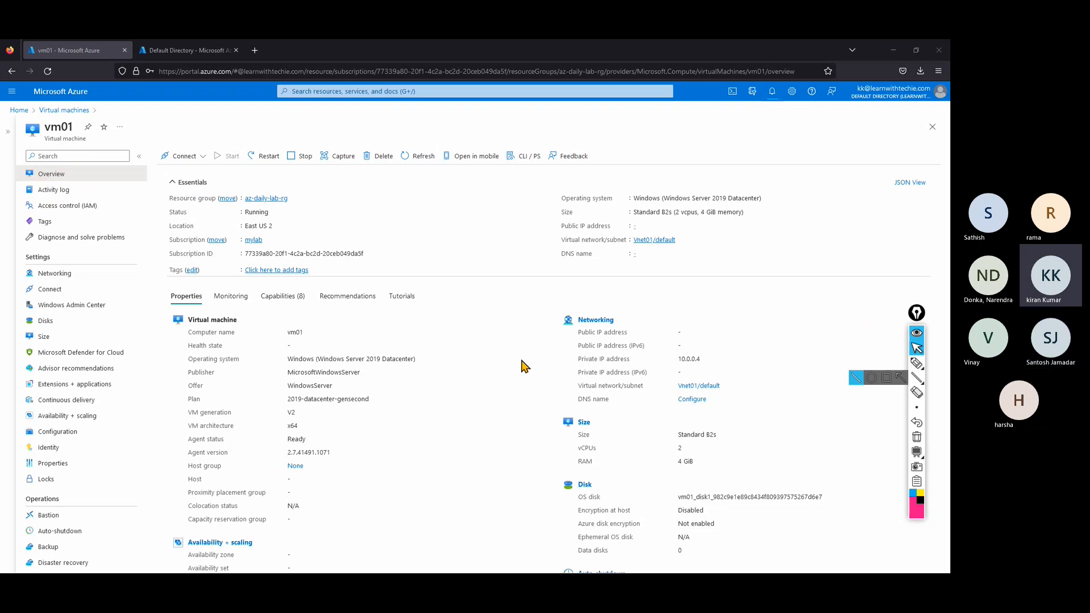
Sketch 'Vm' and a circled 'Vmware' with an arrow in pink ink, then erase the ink.
{"action": "left_click", "coordinate": [917, 363]}
{"action": "mouse_move", "coordinate": [409, 415]}
{"action": "left_mouse_down"}
{"action": "mouse_move", "coordinate": [439, 435]}
{"action": "mouse_move", "coordinate": [495, 441]}
{"action": "mouse_move", "coordinate": [533, 437]}
{"action": "mouse_move", "coordinate": [552, 407]}
{"action": "mouse_move", "coordinate": [556, 423]}
{"action": "left_mouse_up"}
{"action": "mouse_move", "coordinate": [441, 369]}
{"action": "left_mouse_down"}
{"action": "mouse_move", "coordinate": [606, 404]}
{"action": "mouse_move", "coordinate": [443, 372]}
{"action": "mouse_move", "coordinate": [482, 290]}
{"action": "mouse_move", "coordinate": [507, 302]}
{"action": "mouse_move", "coordinate": [545, 278]}
{"action": "mouse_move", "coordinate": [573, 287]}
{"action": "mouse_move", "coordinate": [518, 263]}
{"action": "mouse_move", "coordinate": [574, 275]}
{"action": "mouse_move", "coordinate": [723, 230]}
{"action": "mouse_move", "coordinate": [739, 248]}
{"action": "mouse_move", "coordinate": [684, 253]}
{"action": "left_mouse_up"}
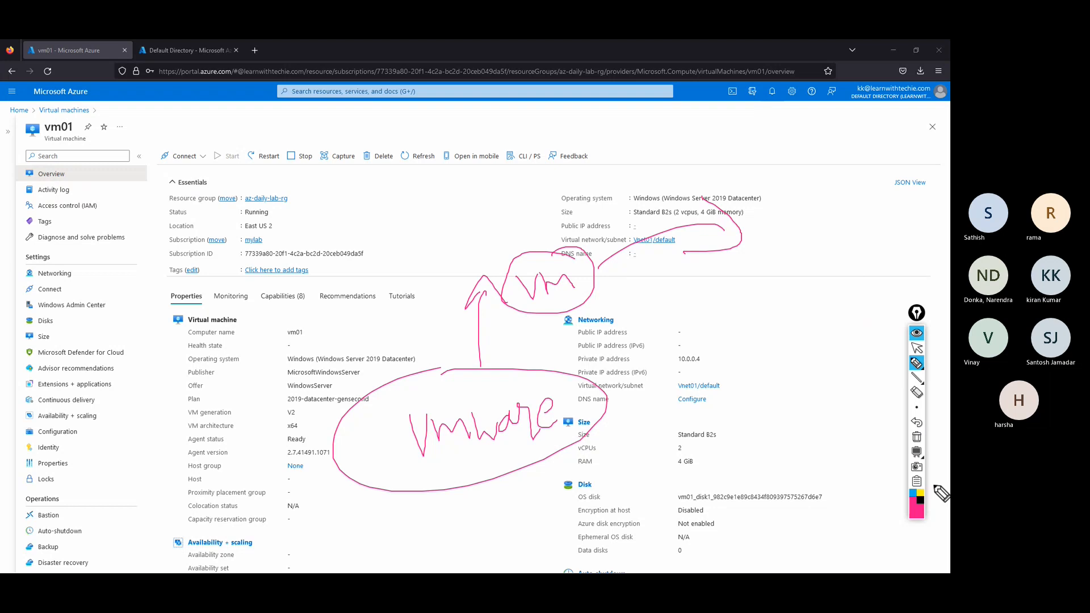
{"action": "left_click", "coordinate": [917, 438]}
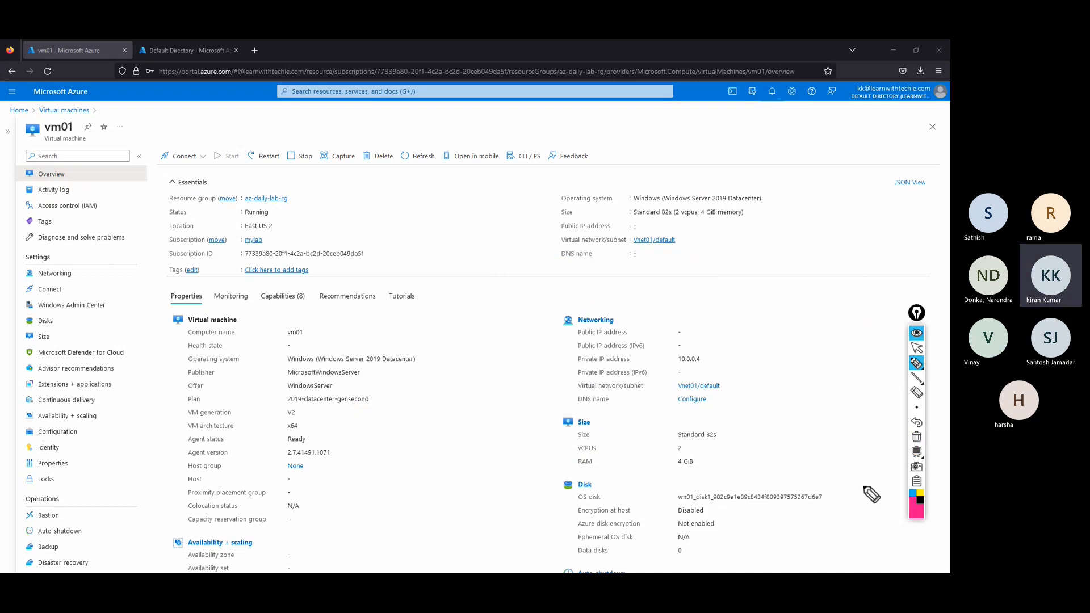
{"action": "left_click", "coordinate": [916, 348]}
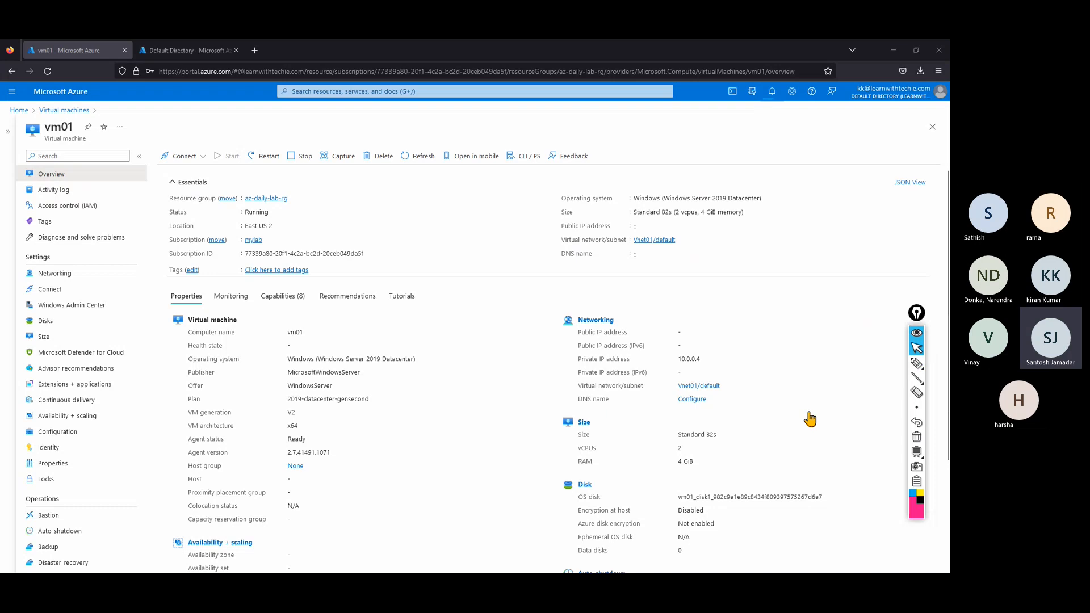
Acknowledge the Remote Desktop connection error, close the client, and bring up Chrome's GitHub window.
{"action": "left_click", "coordinate": [893, 50]}
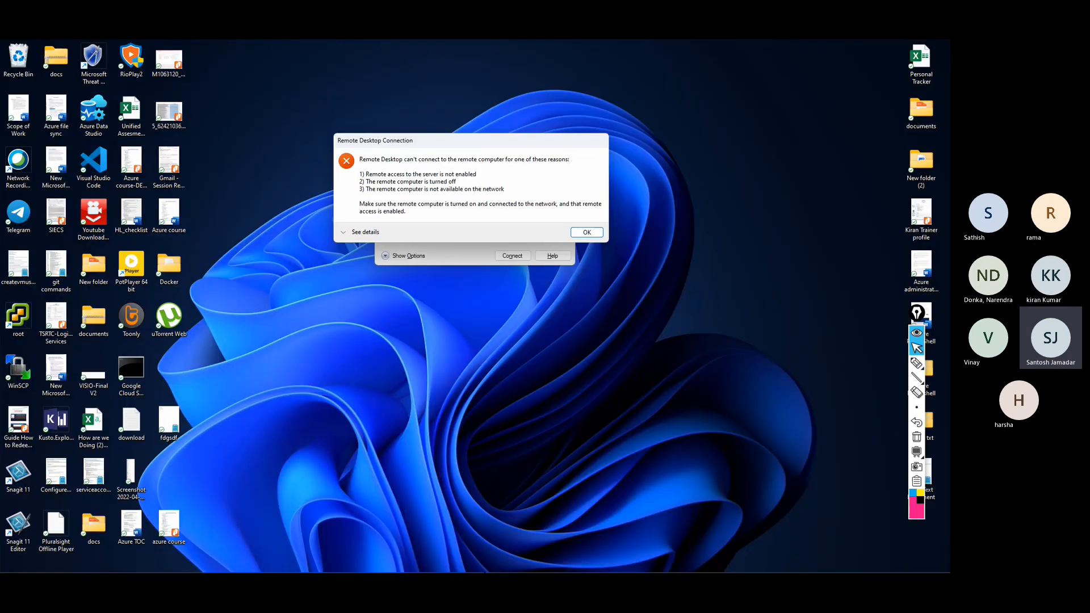
{"action": "left_click", "coordinate": [586, 232]}
{"action": "left_click", "coordinate": [566, 146]}
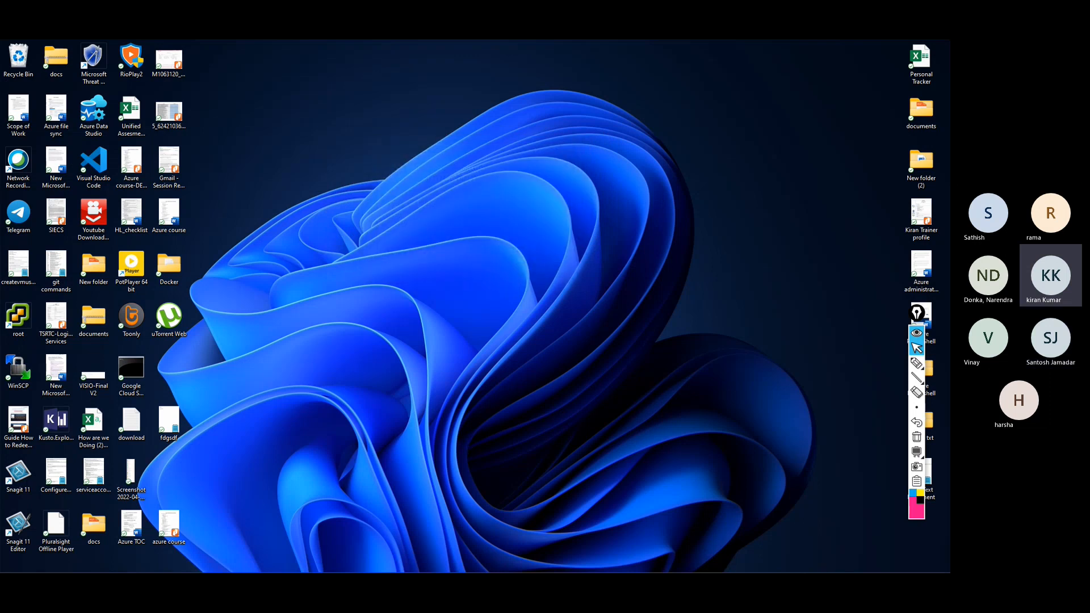
{"action": "mouse_move", "coordinate": [404, 561]}
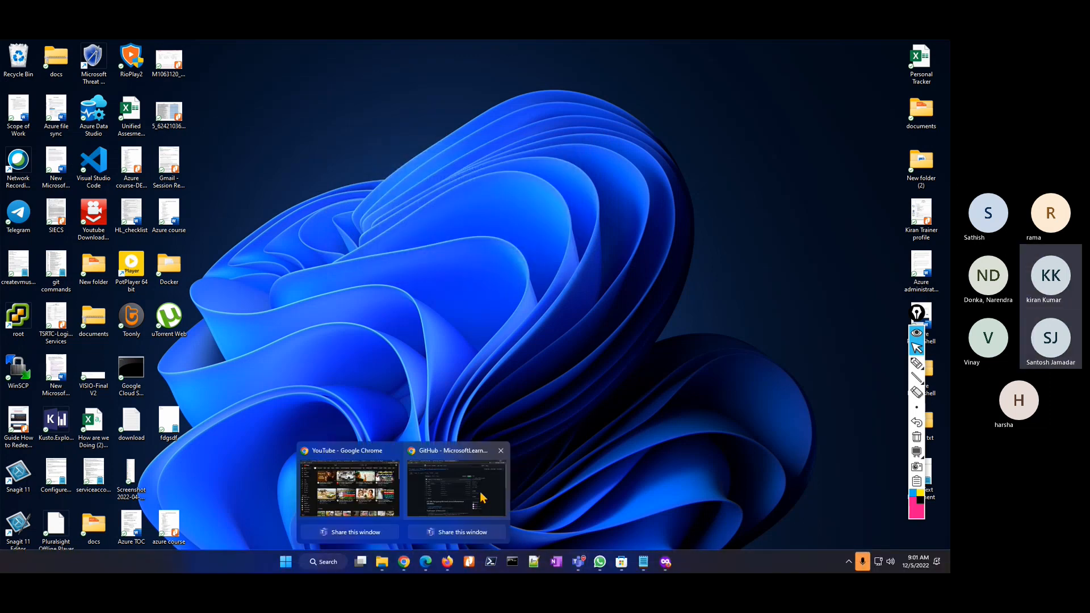
{"action": "left_click", "coordinate": [480, 498]}
Search 'azure vpn p2s' in a new tab and open the Learn P2S tenant article at its configuration values.
{"action": "left_click", "coordinate": [489, 48]}
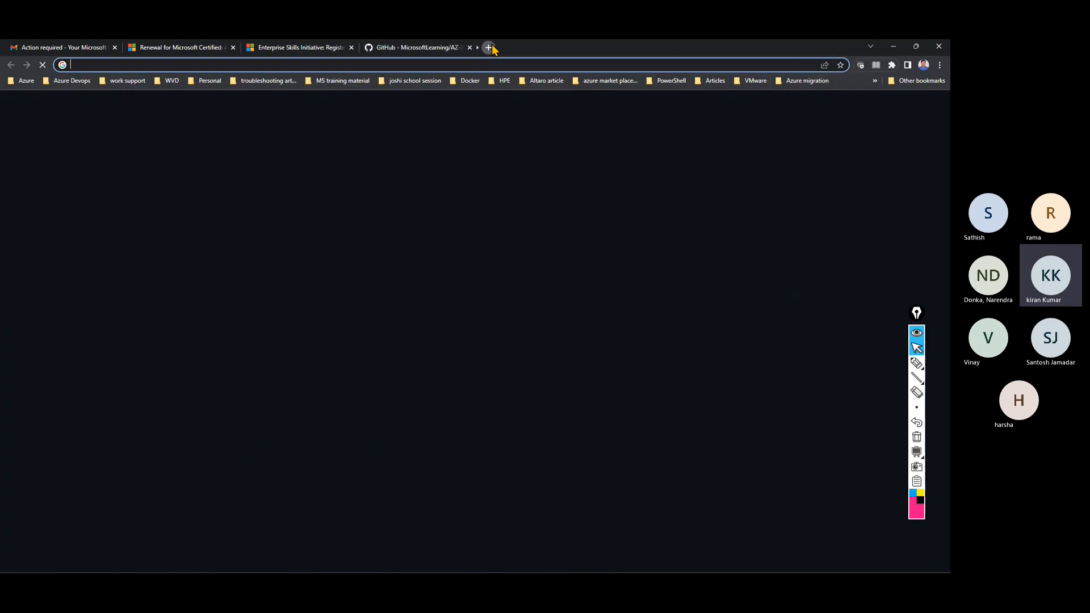
{"action": "type", "text": "azure"}
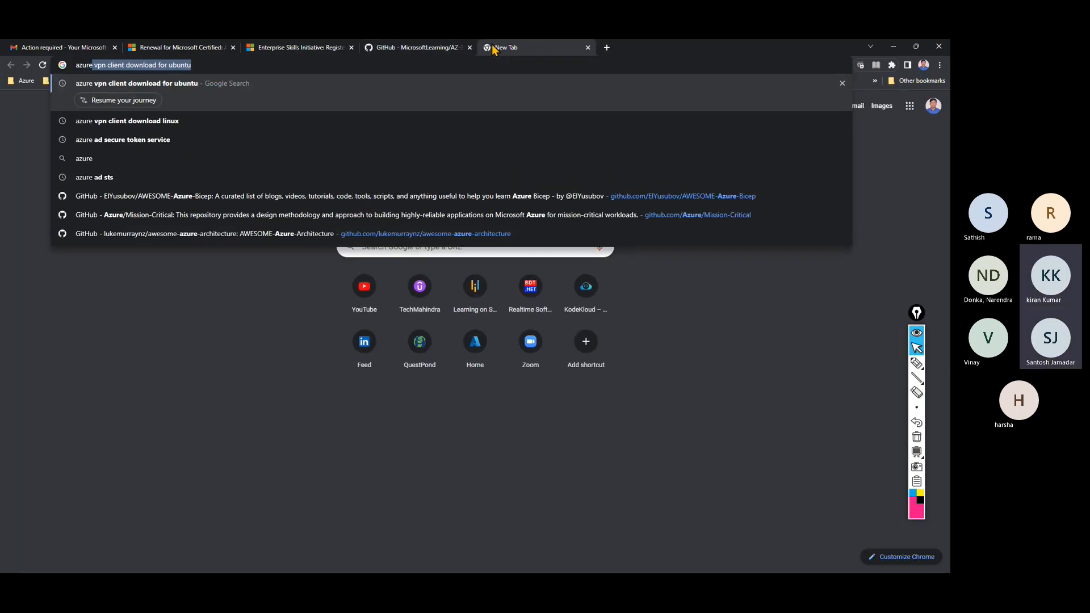
{"action": "type", "text": " vpn "}
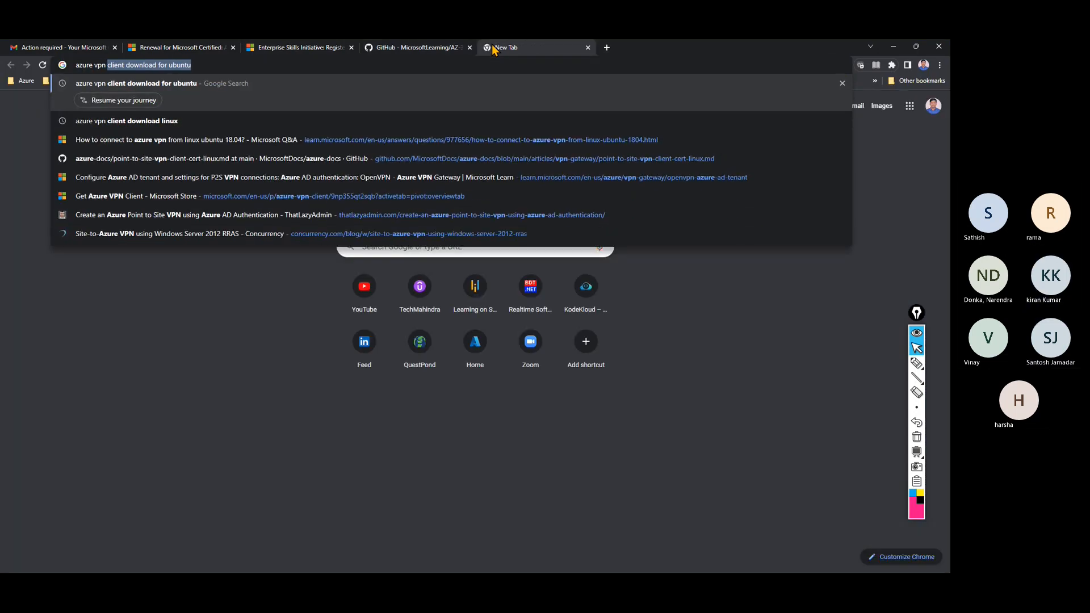
{"action": "type", "text": "["}
{"action": "key", "text": "BackSpace"}
{"action": "type", "text": "p2s certificate"}
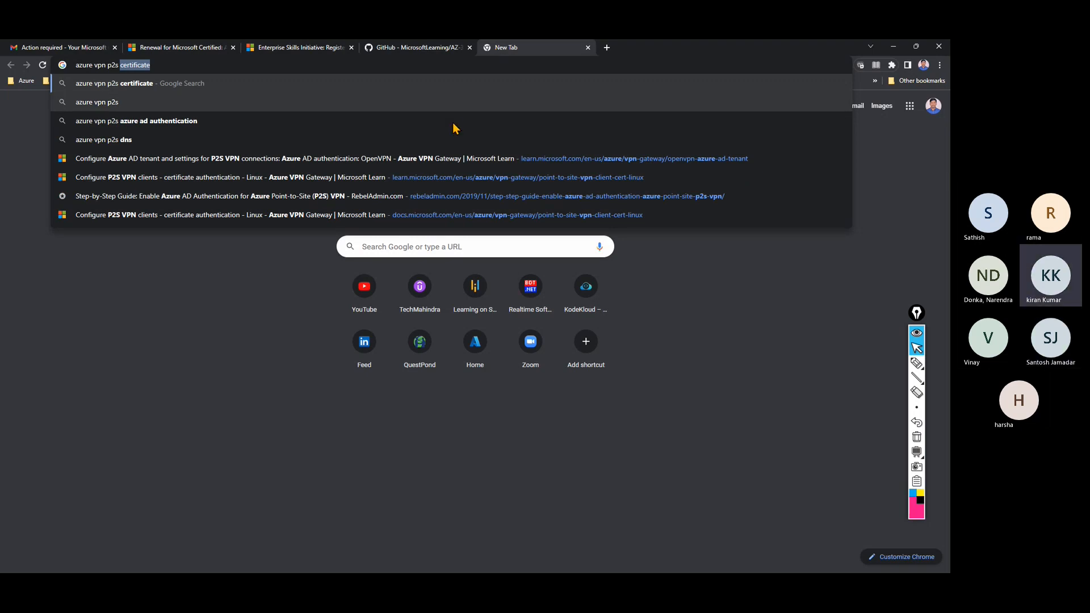
{"action": "left_click", "coordinate": [344, 165]}
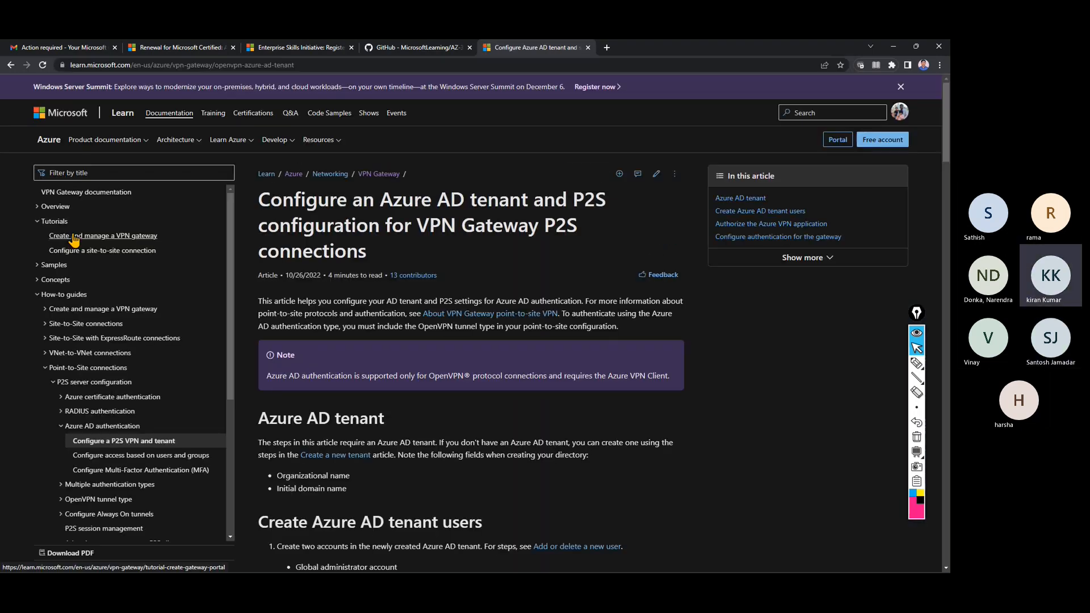
{"action": "left_click_drag", "start_coordinate": [946, 134], "coordinate": [947, 338]}
{"action": "scroll", "coordinate": [947, 244], "scroll_direction": "up", "scroll_amount": 10}
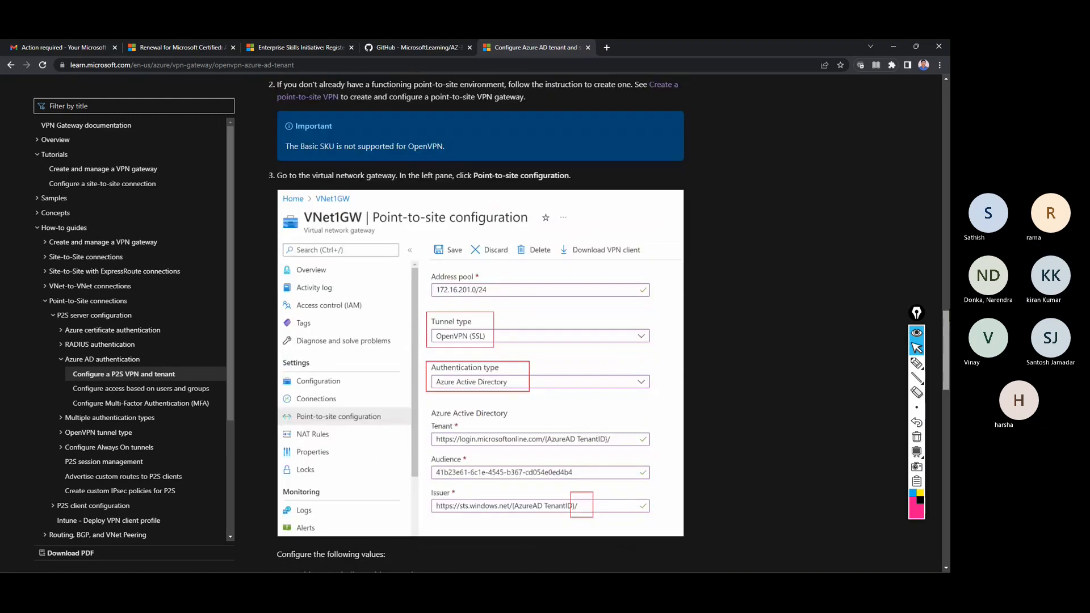
{"action": "left_click_drag", "start_coordinate": [947, 244], "coordinate": [946, 396]}
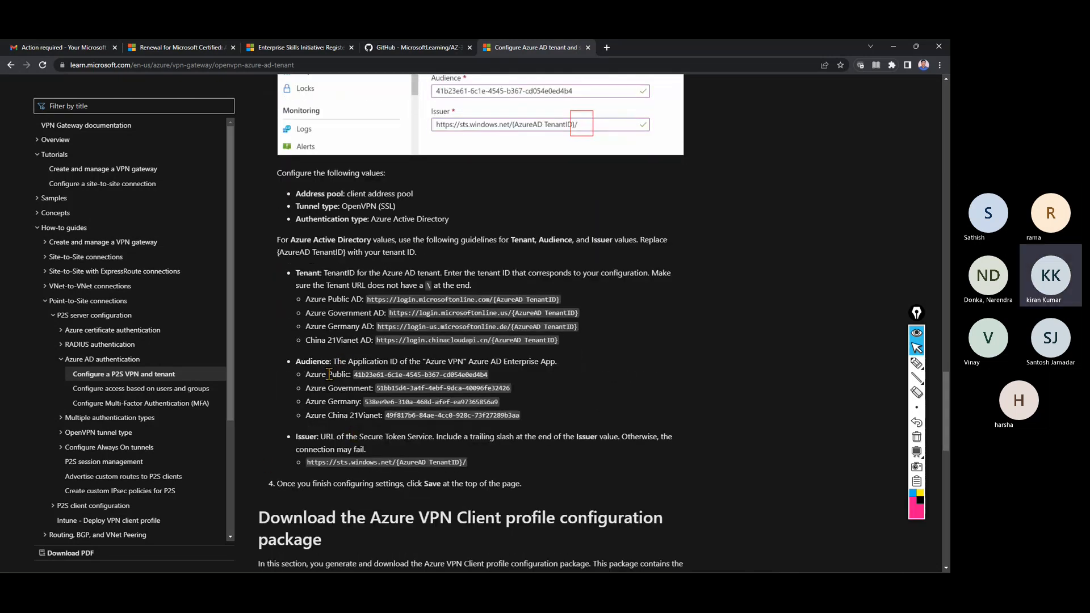
Highlight the Audience guideline and the Azure Public, Government, Germany and China 21Vianet application IDs.
{"action": "double_click", "coordinate": [300, 361]}
{"action": "left_click_drag", "start_coordinate": [342, 358], "coordinate": [528, 384]}
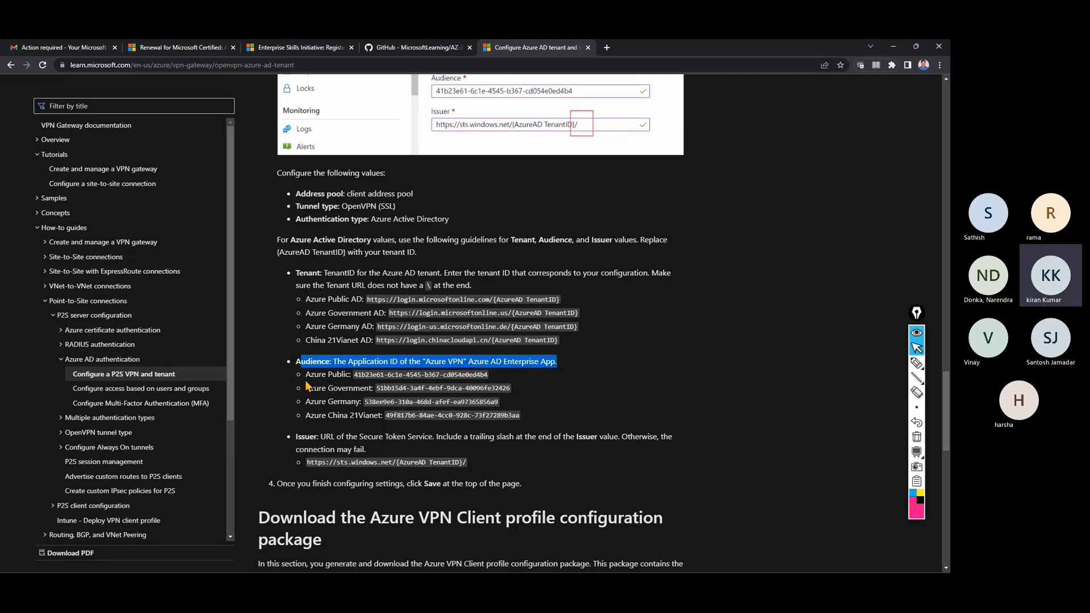
{"action": "left_click_drag", "start_coordinate": [306, 375], "coordinate": [505, 382]}
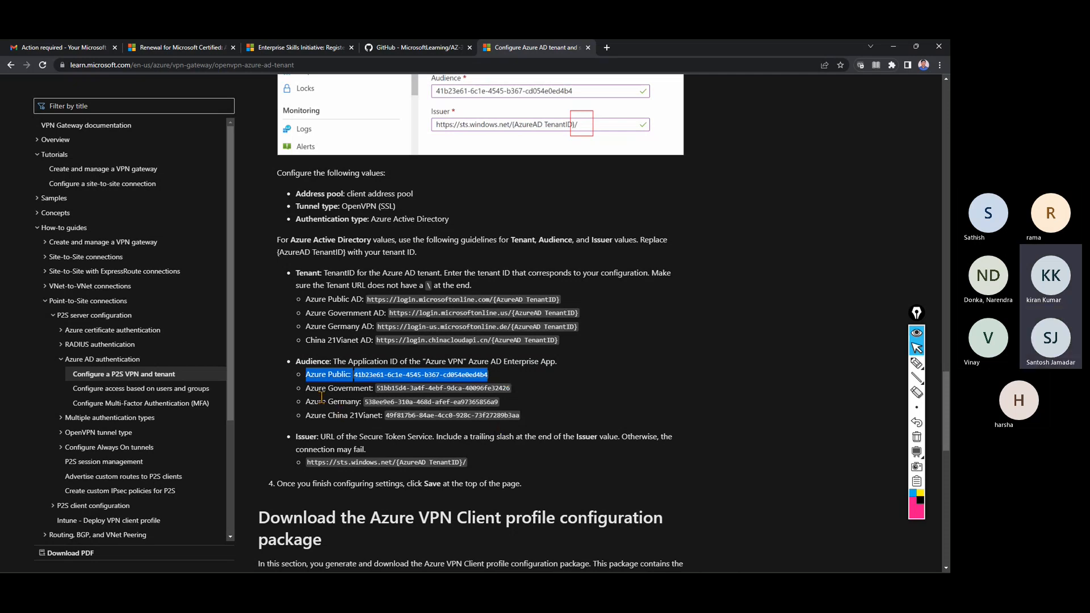
{"action": "left_click_drag", "start_coordinate": [307, 389], "coordinate": [379, 389]}
{"action": "left_click_drag", "start_coordinate": [314, 402], "coordinate": [389, 416]}
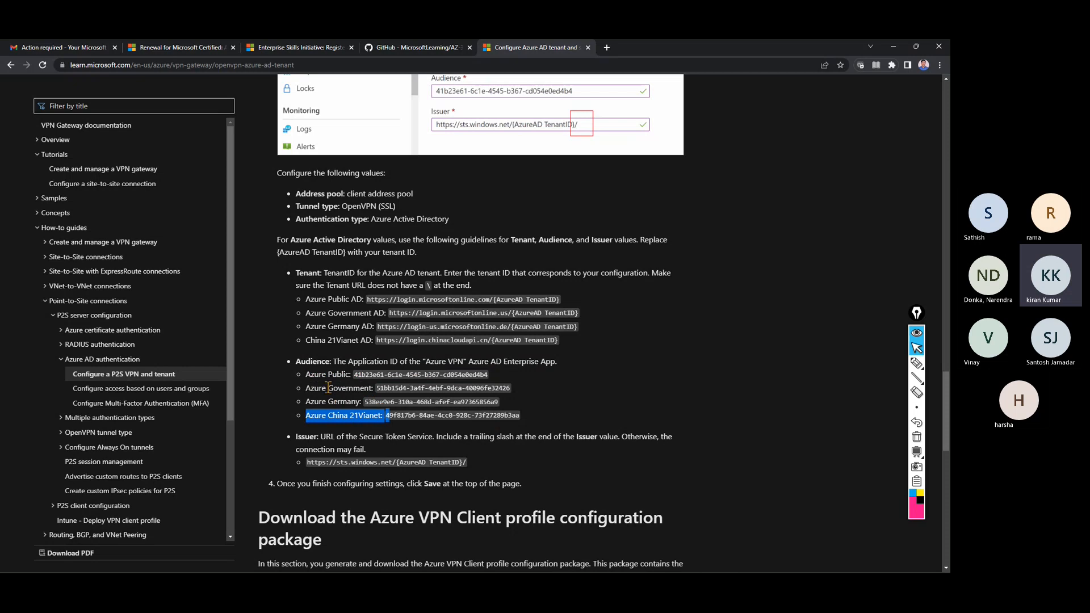
{"action": "left_click_drag", "start_coordinate": [319, 388], "coordinate": [521, 391]}
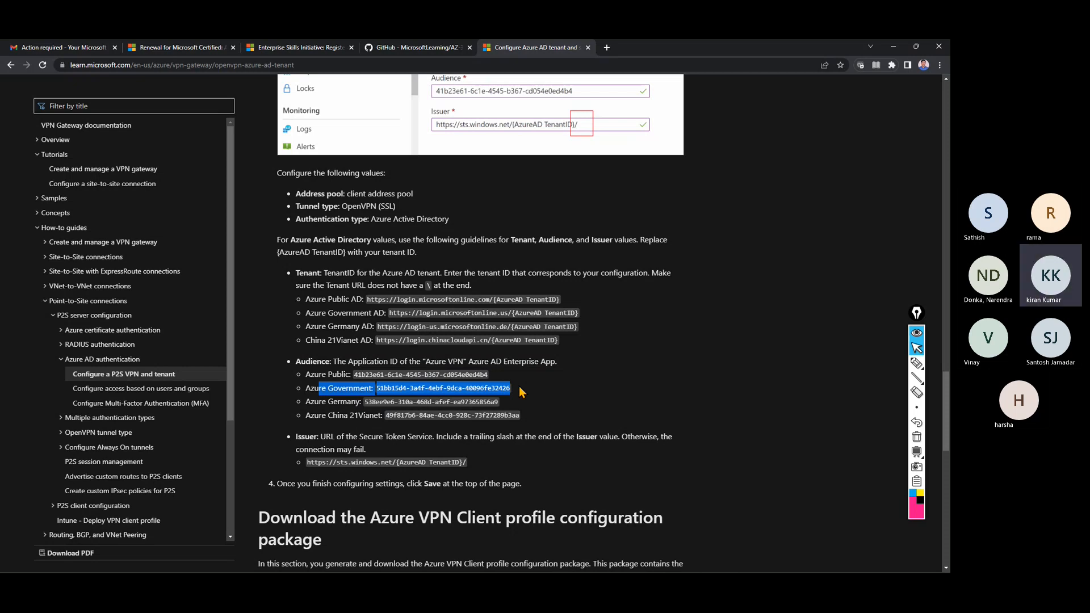
{"action": "left_click_drag", "start_coordinate": [364, 401], "coordinate": [501, 402]}
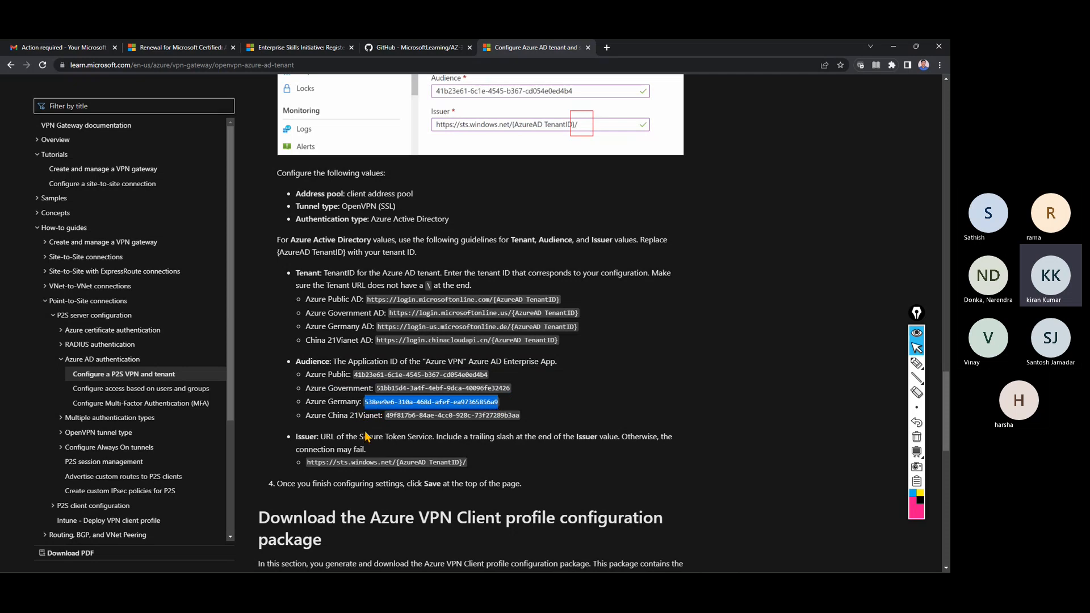
{"action": "left_click_drag", "start_coordinate": [385, 415], "coordinate": [532, 426]}
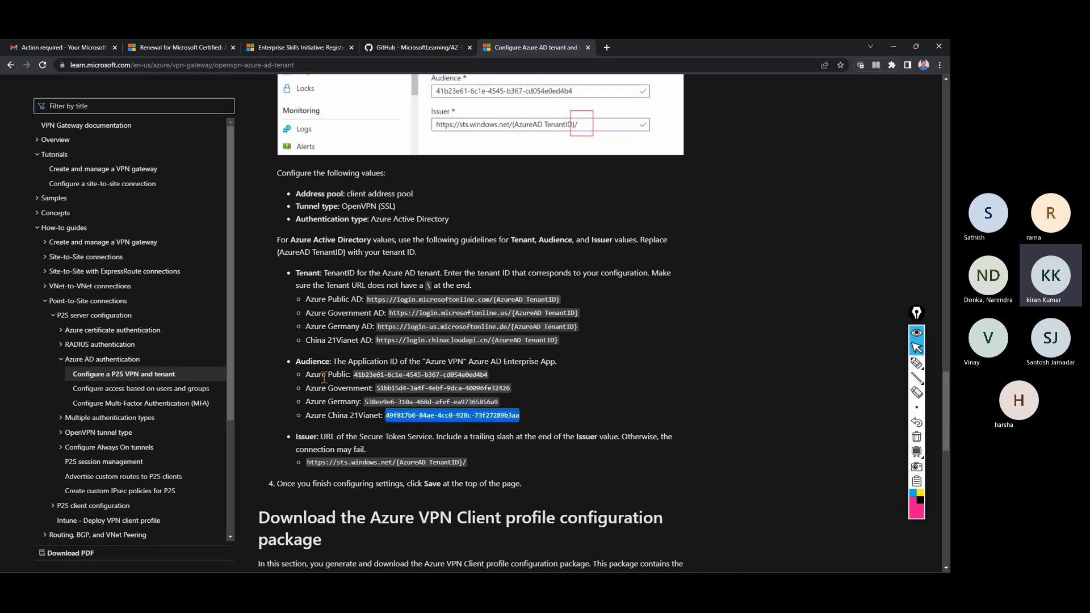
{"action": "left_click_drag", "start_coordinate": [306, 374], "coordinate": [506, 385]}
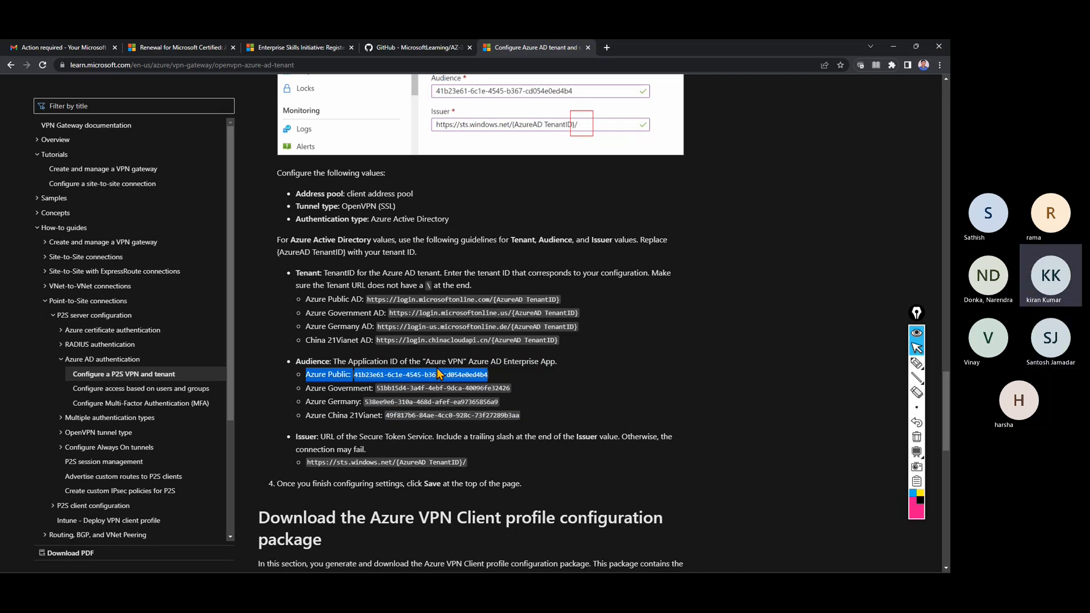
Highlight the Azure Public AD tenant URL and the Issuer URL, then scroll up to Enterprise applications.
{"action": "scroll", "coordinate": [437, 369], "scroll_direction": "down", "scroll_amount": 1}
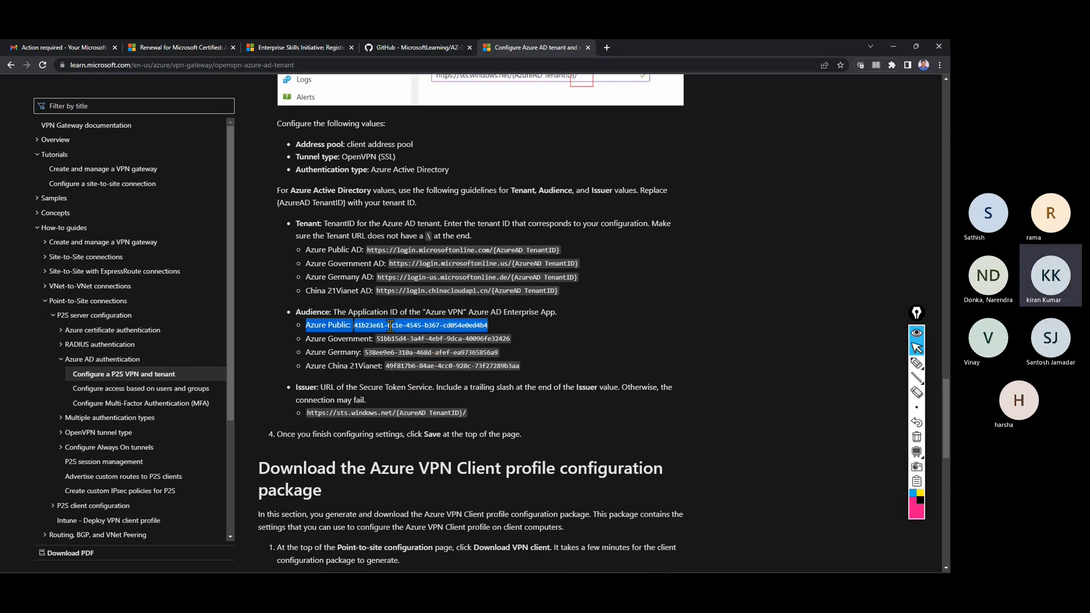
{"action": "left_click_drag", "start_coordinate": [324, 249], "coordinate": [571, 255]}
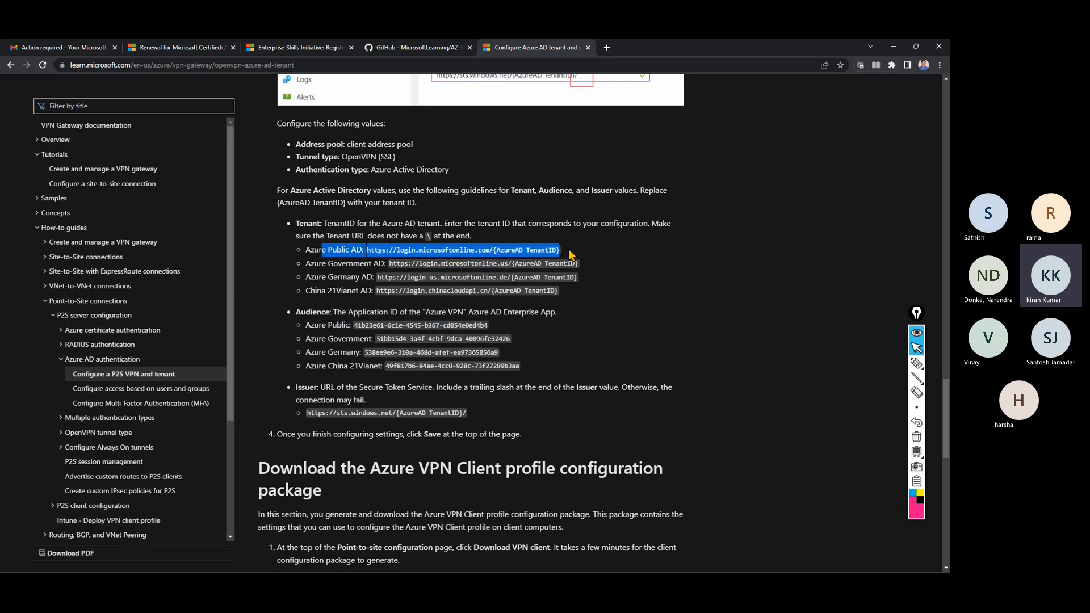
{"action": "left_click_drag", "start_coordinate": [307, 412], "coordinate": [471, 417]}
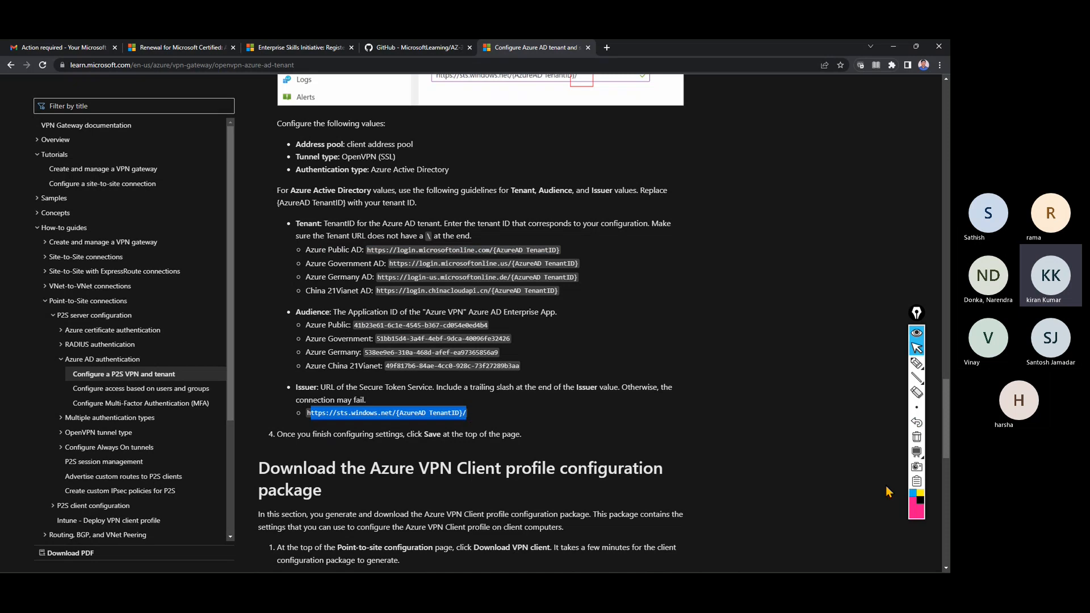
{"action": "left_click_drag", "start_coordinate": [941, 408], "coordinate": [937, 282]}
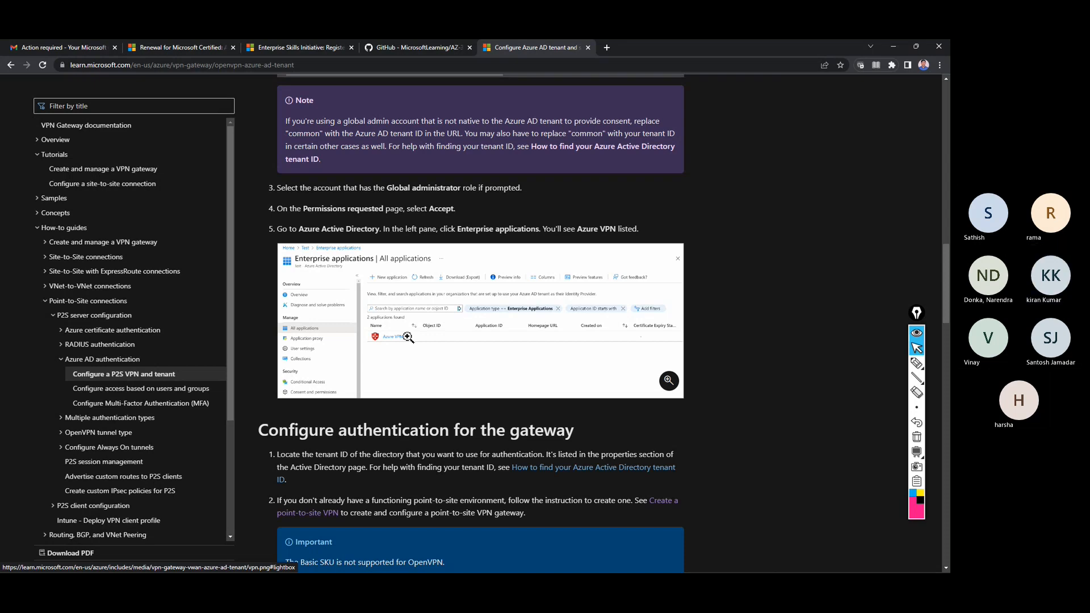
Highlight the Authorize the application steps: admin consent, Global administrator sign-in, and the section heading.
{"action": "scroll", "coordinate": [407, 336], "scroll_direction": "down", "scroll_amount": 2}
{"action": "scroll", "coordinate": [431, 350], "scroll_direction": "up", "scroll_amount": 3}
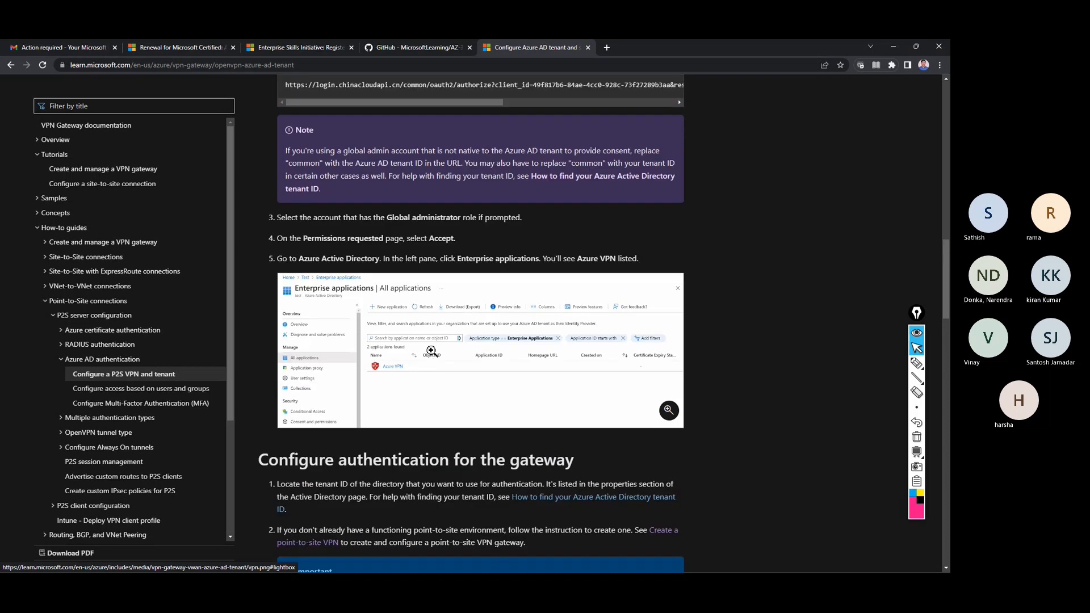
{"action": "scroll", "coordinate": [430, 350], "scroll_direction": "up", "scroll_amount": 6}
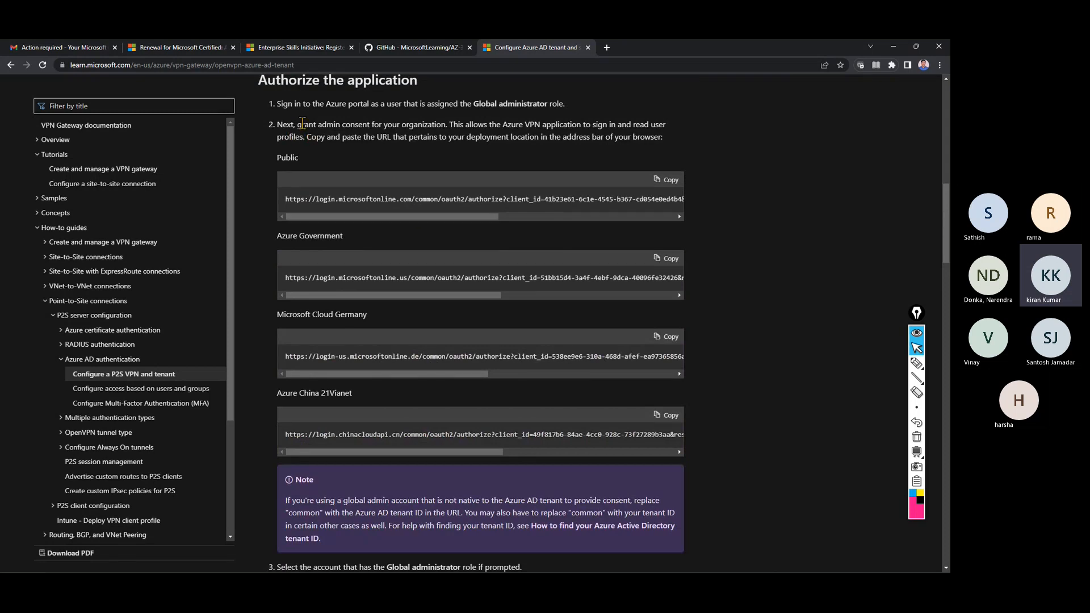
{"action": "left_click_drag", "start_coordinate": [302, 124], "coordinate": [671, 143]}
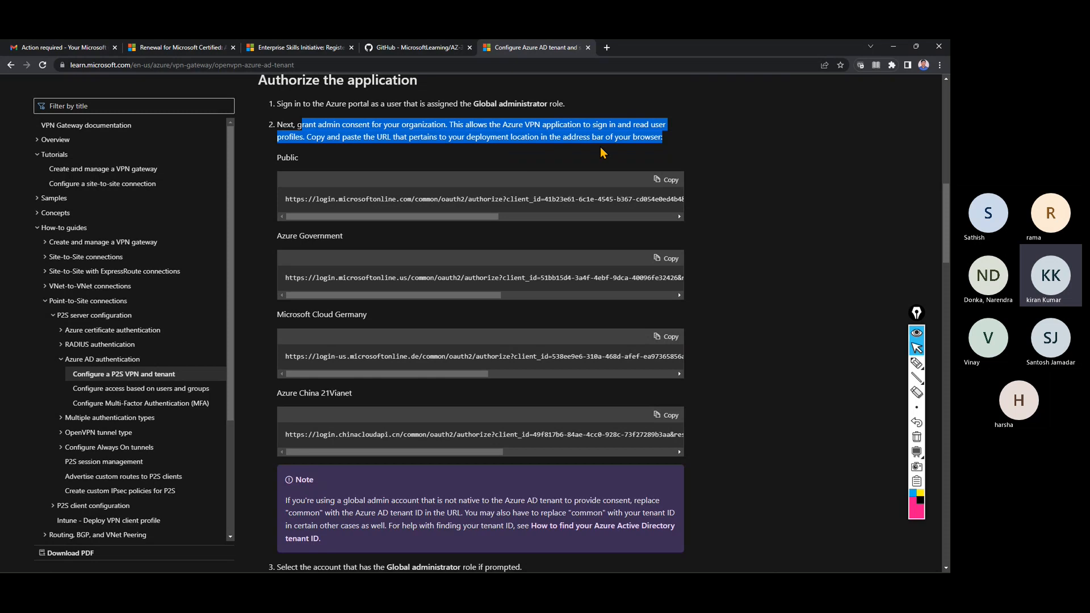
{"action": "left_click", "coordinate": [399, 166]}
{"action": "scroll", "coordinate": [317, 163], "scroll_direction": "up", "scroll_amount": 1}
{"action": "scroll", "coordinate": [316, 163], "scroll_direction": "up", "scroll_amount": 2}
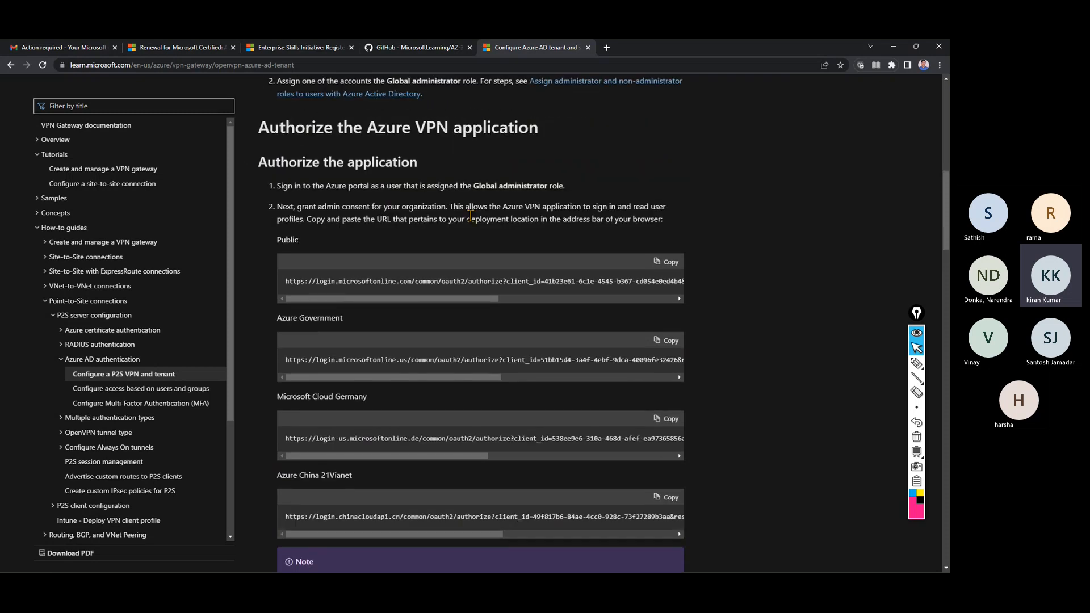
{"action": "left_click_drag", "start_coordinate": [476, 184], "coordinate": [547, 186]}
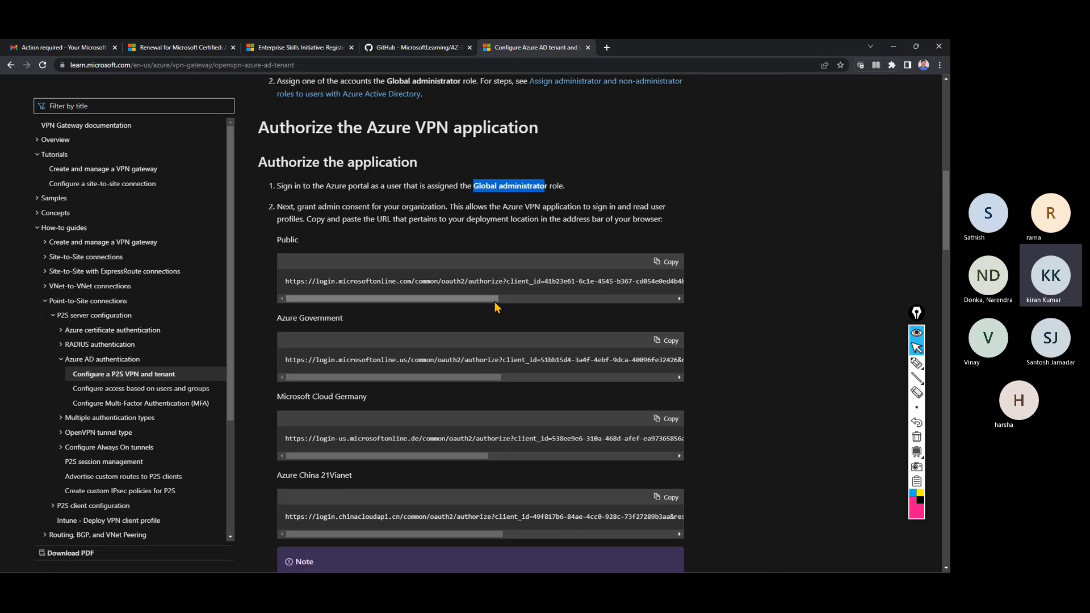
{"action": "left_click_drag", "start_coordinate": [304, 186], "coordinate": [548, 187]}
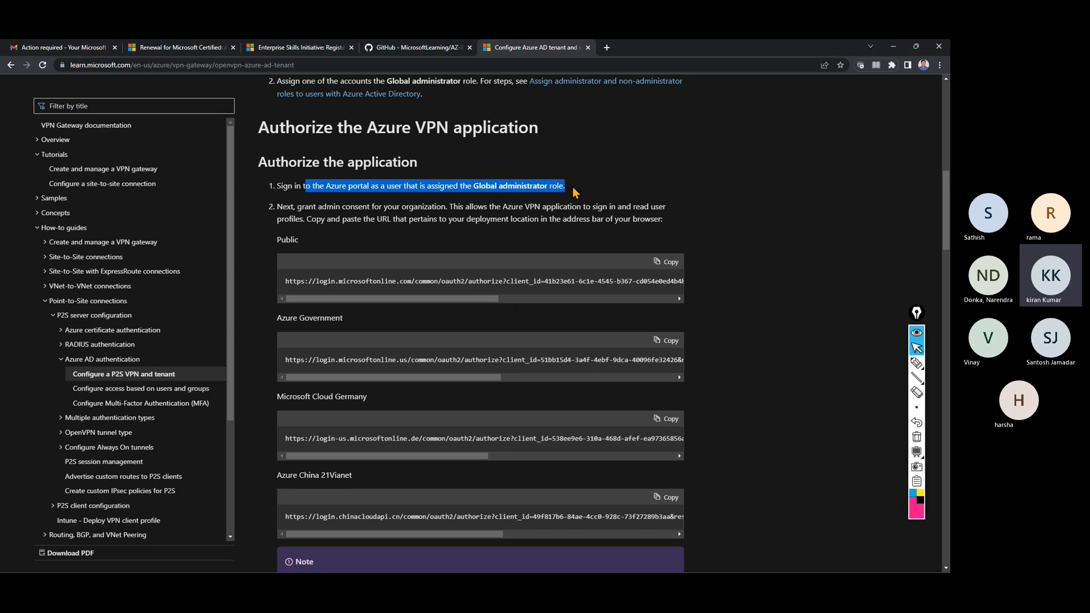
{"action": "left_click_drag", "start_coordinate": [273, 161], "coordinate": [418, 159]}
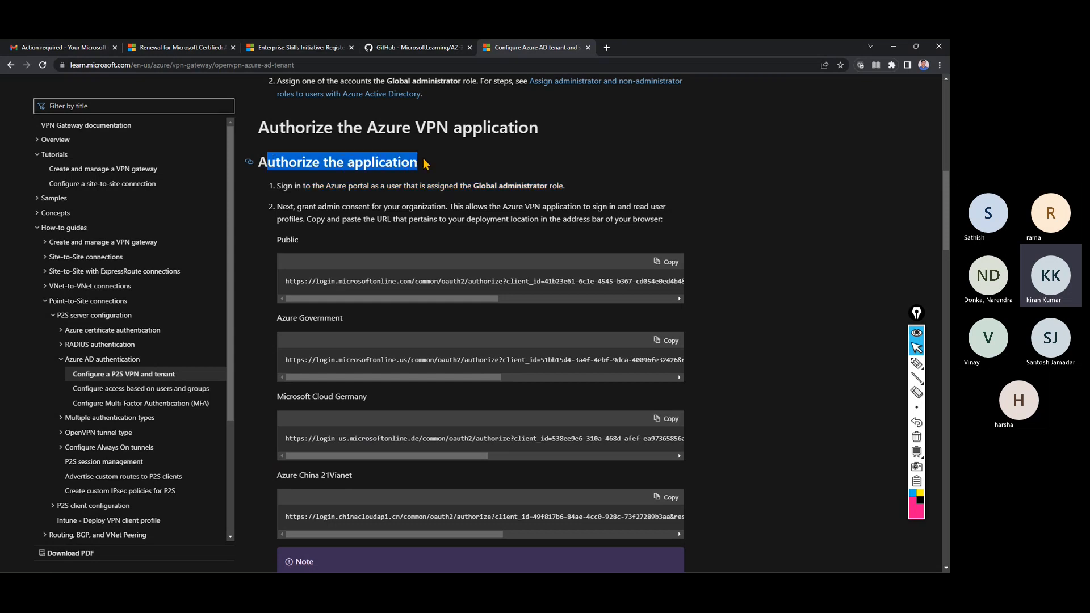
Select the Public consent URL, then copy the article's web address and switch to the 'azure training' Teams meeting.
{"action": "left_click_drag", "start_coordinate": [404, 298], "coordinate": [581, 283]}
{"action": "left_click", "coordinate": [581, 283]}
{"action": "triple_click", "coordinate": [580, 282]}
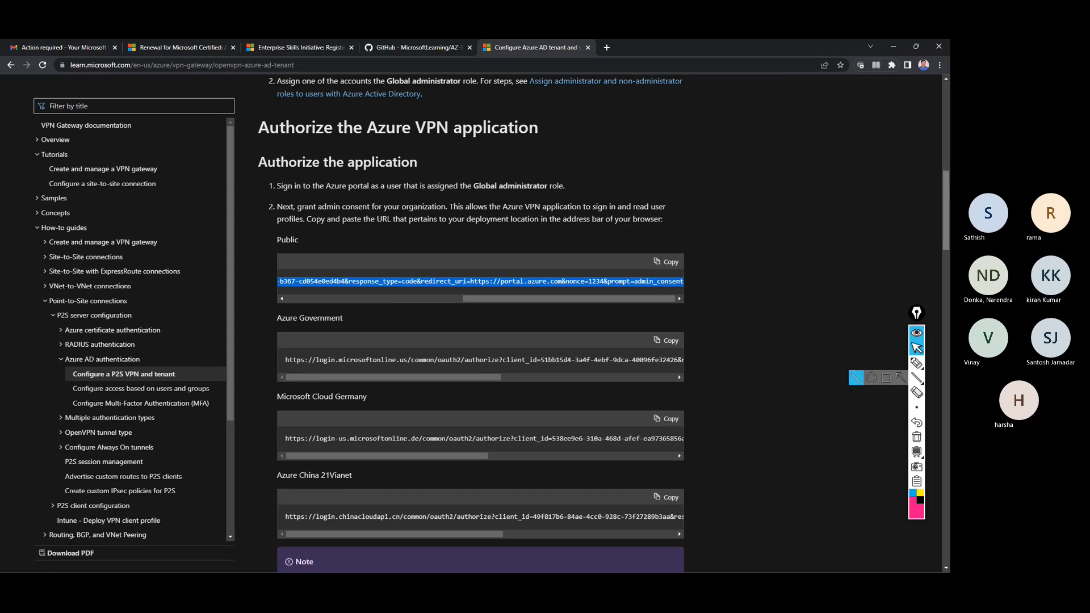
{"action": "scroll", "coordinate": [681, 284], "scroll_direction": "up", "scroll_amount": 10}
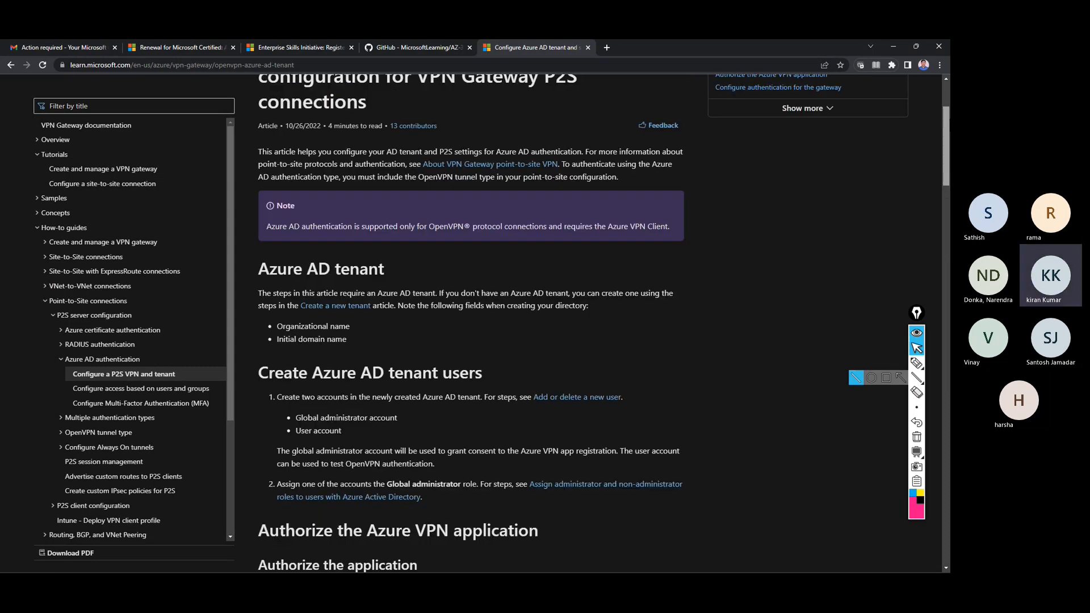
{"action": "left_click", "coordinate": [381, 66]}
{"action": "key", "text": "ctrl+c"}
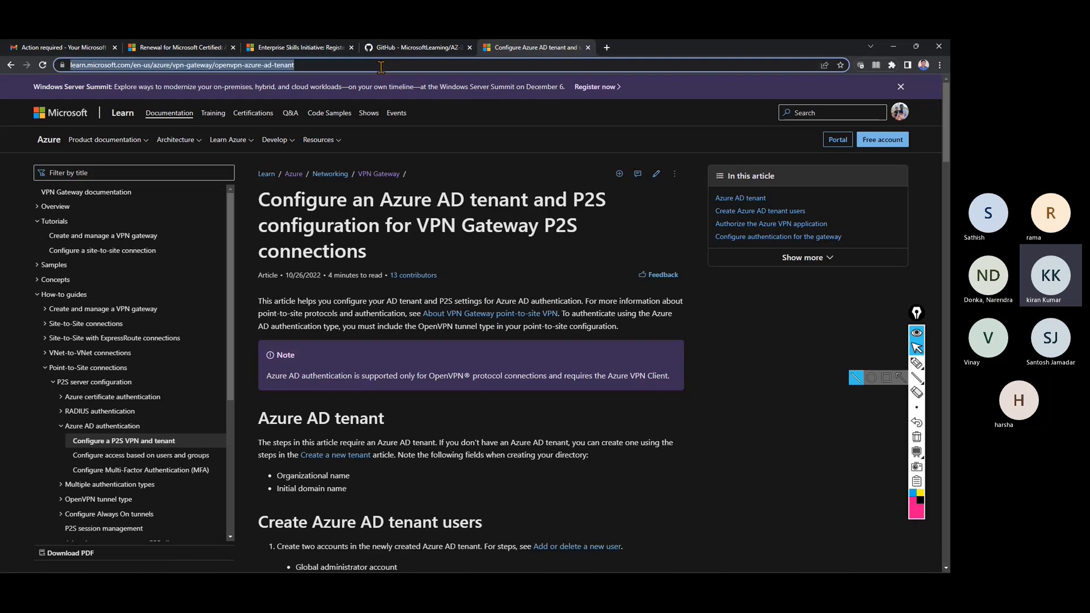
{"action": "key", "text": "alt+Tab"}
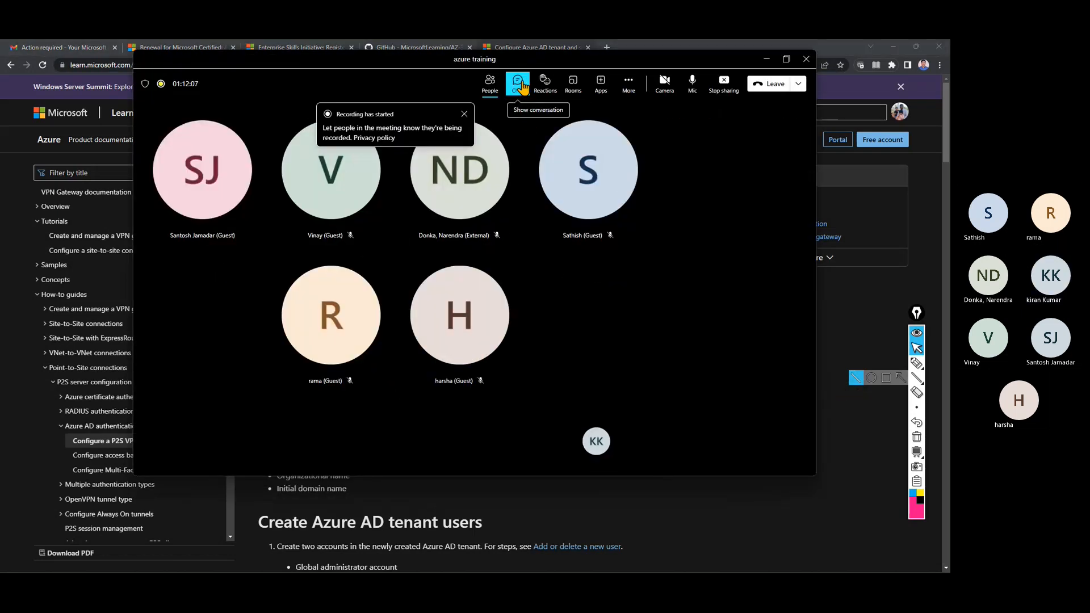
Post the Azure AD tenant VPN article link in the 'azure training' meeting chat, then reach Stop recording.
{"action": "left_click", "coordinate": [517, 83]}
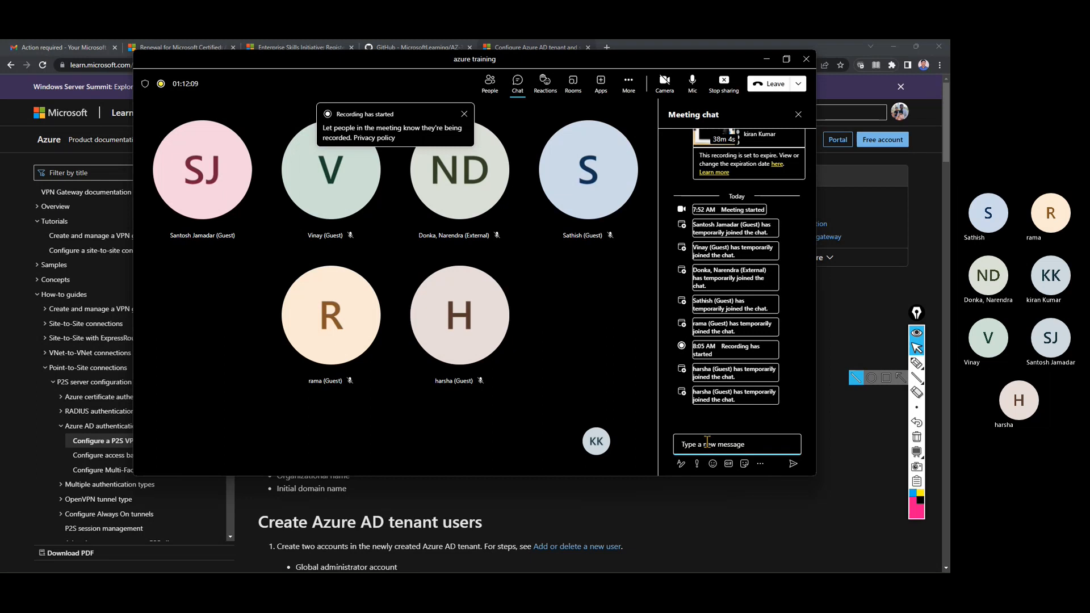
{"action": "key", "text": "ctrl+v"}
{"action": "key", "text": "Return"}
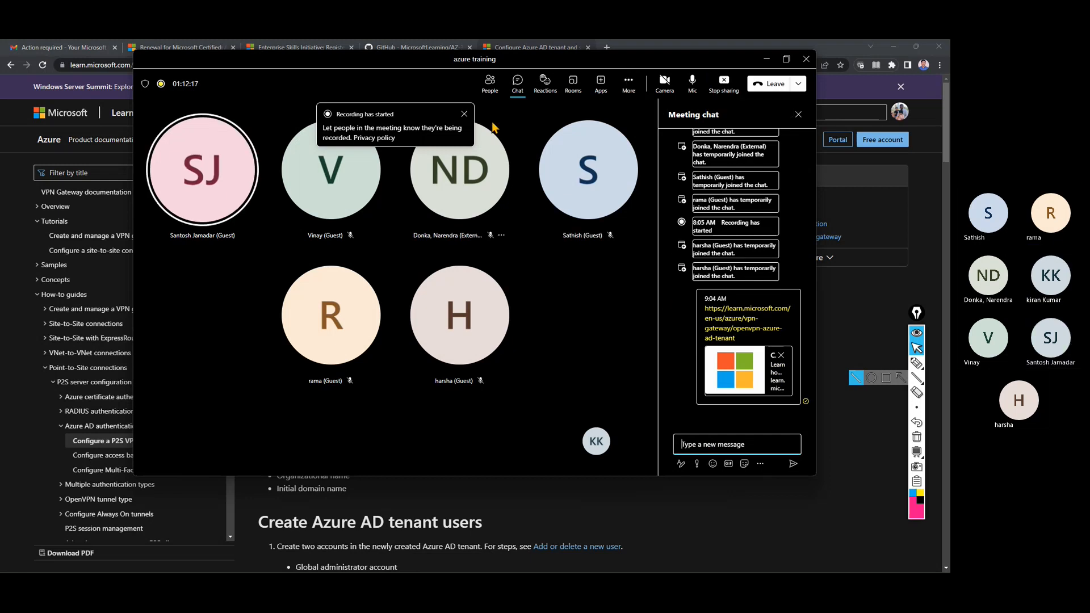
{"action": "left_click", "coordinate": [464, 114]}
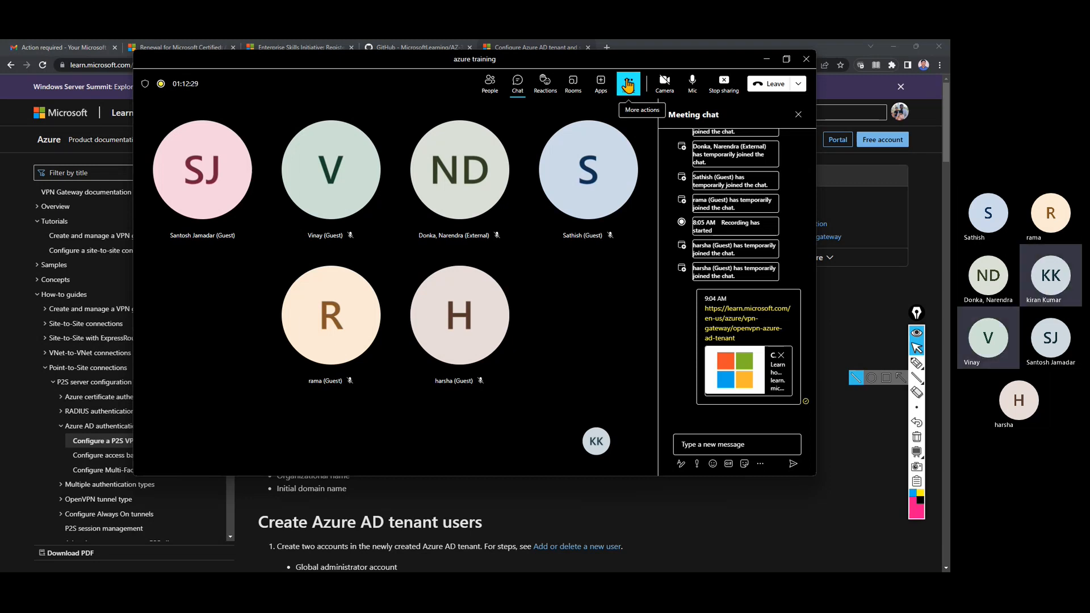
{"action": "left_click", "coordinate": [627, 85]}
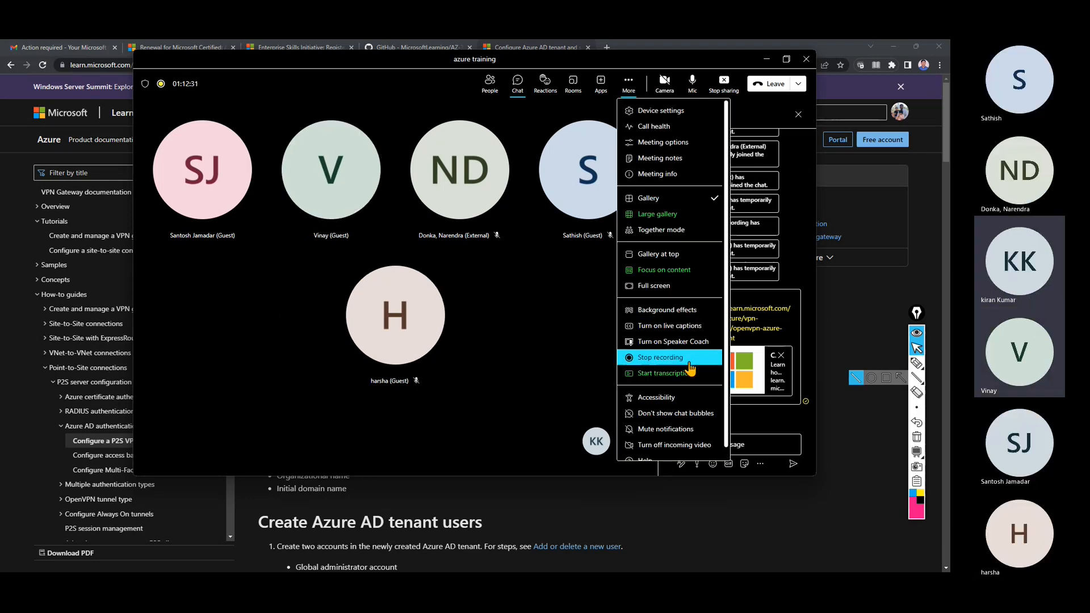